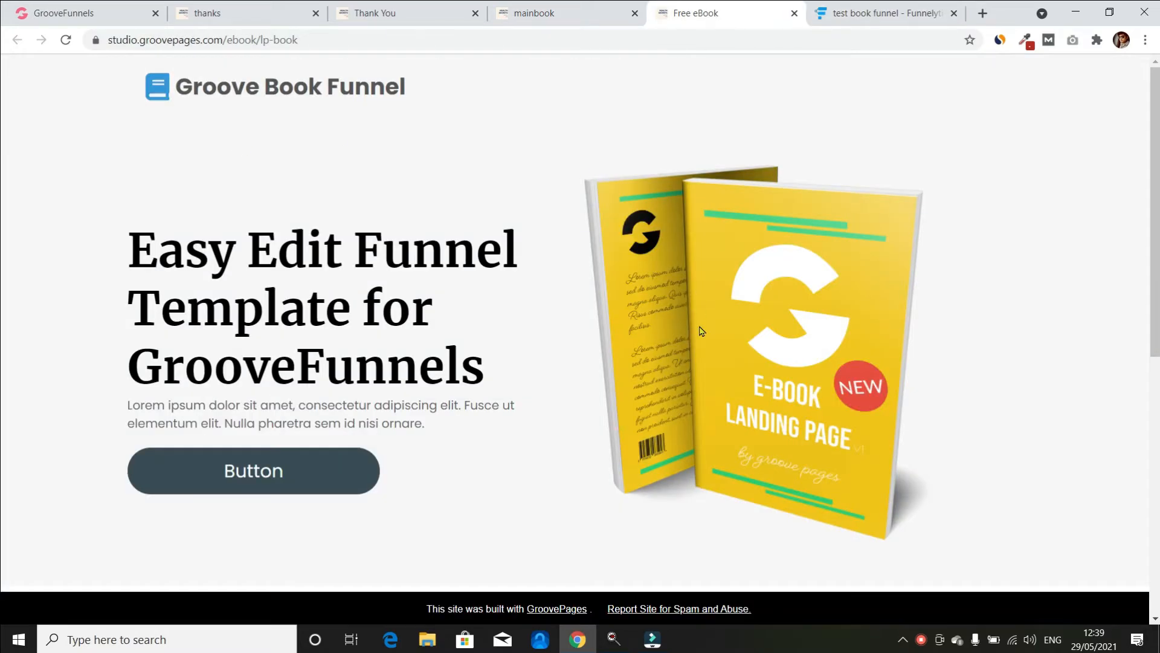
Review the Free eBook landing page, including its hero button and the readers' testimonials section
scroll(701, 331, "down", 8)
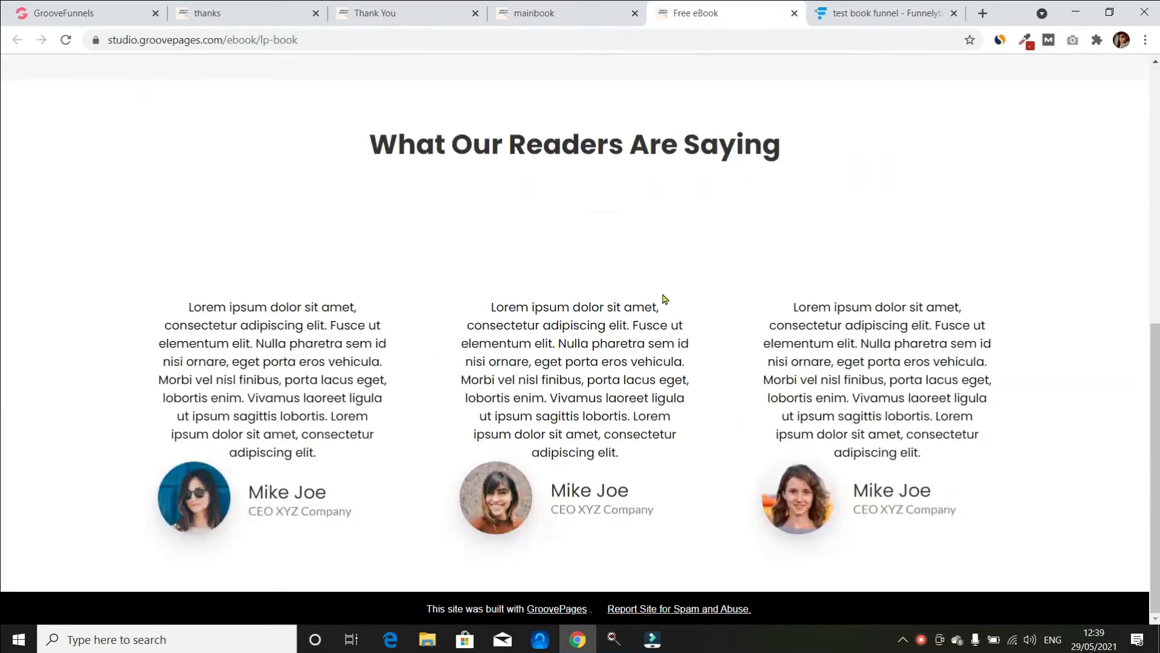
scroll(593, 298, "up", 8)
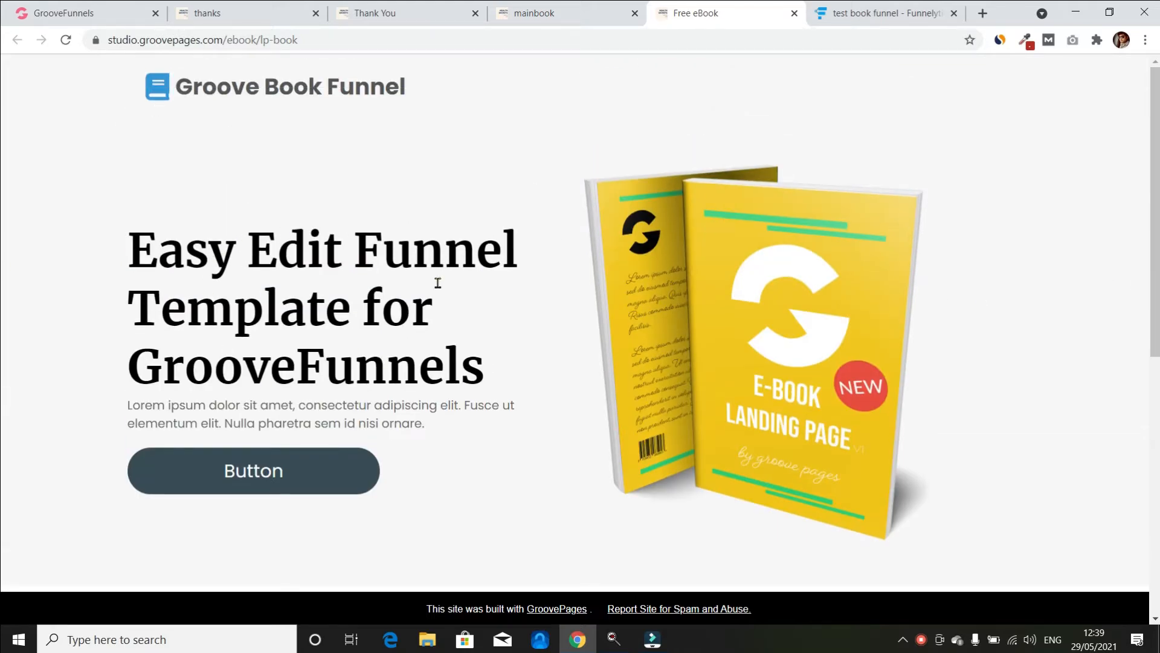
left_click(286, 475)
left_click(451, 135)
left_click(285, 459)
scroll(595, 330, "down", 3)
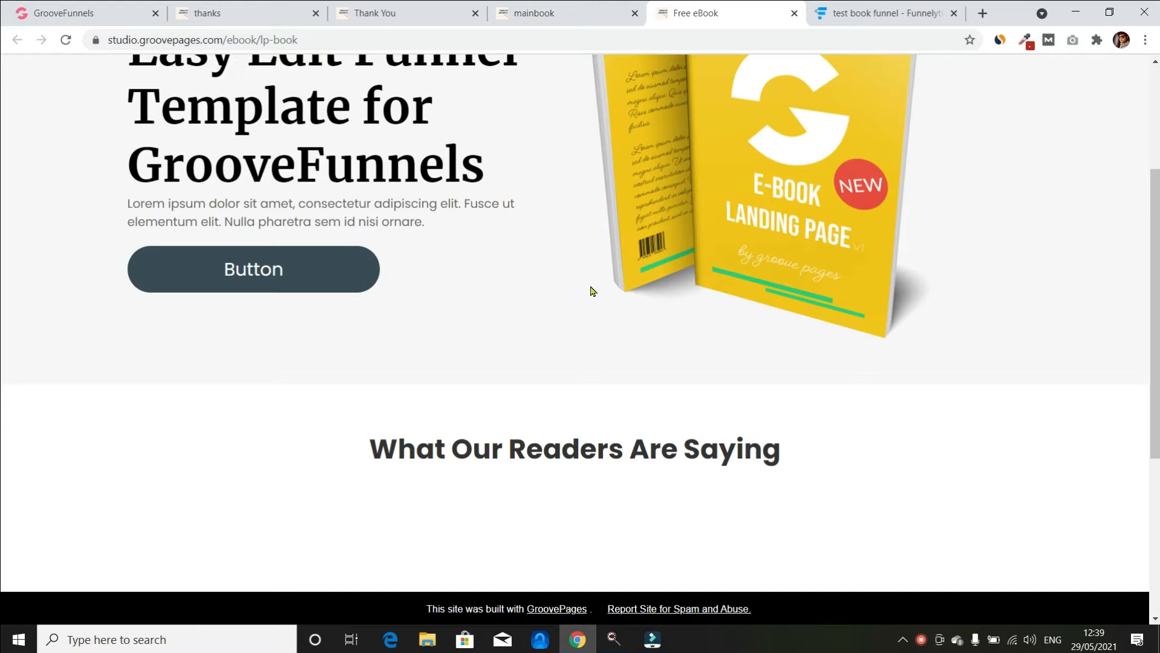
Examine the main book sales page from its hero through topics, statistics, testimonials and pricing plans to About Author
left_click(554, 14)
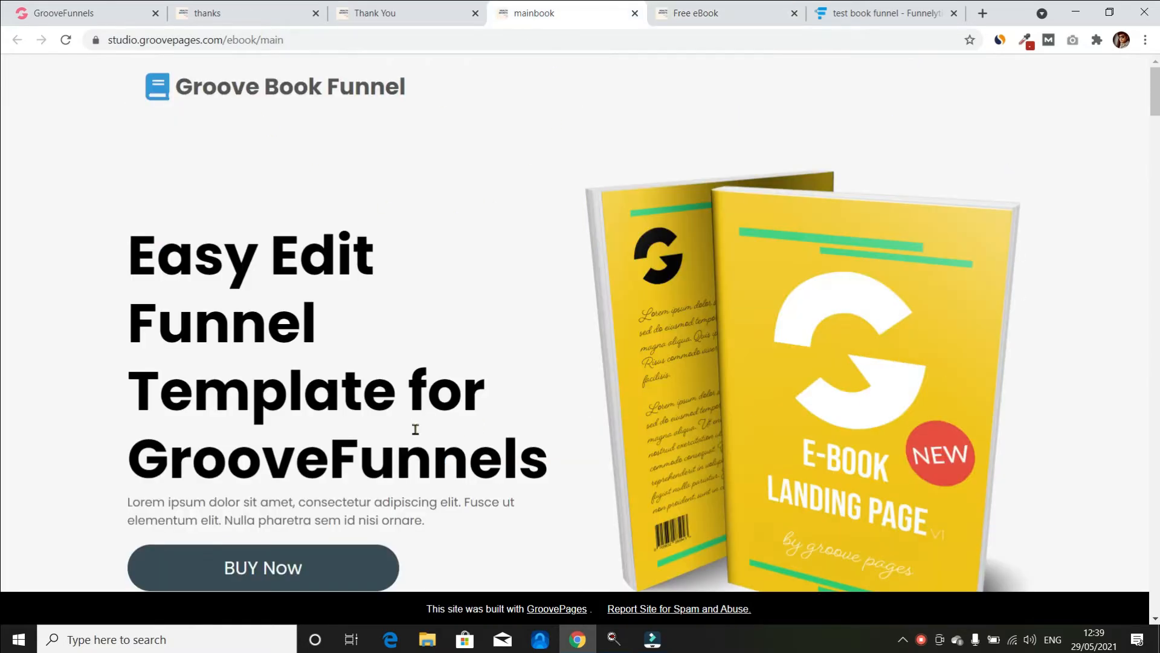
scroll(393, 314, "down", 3)
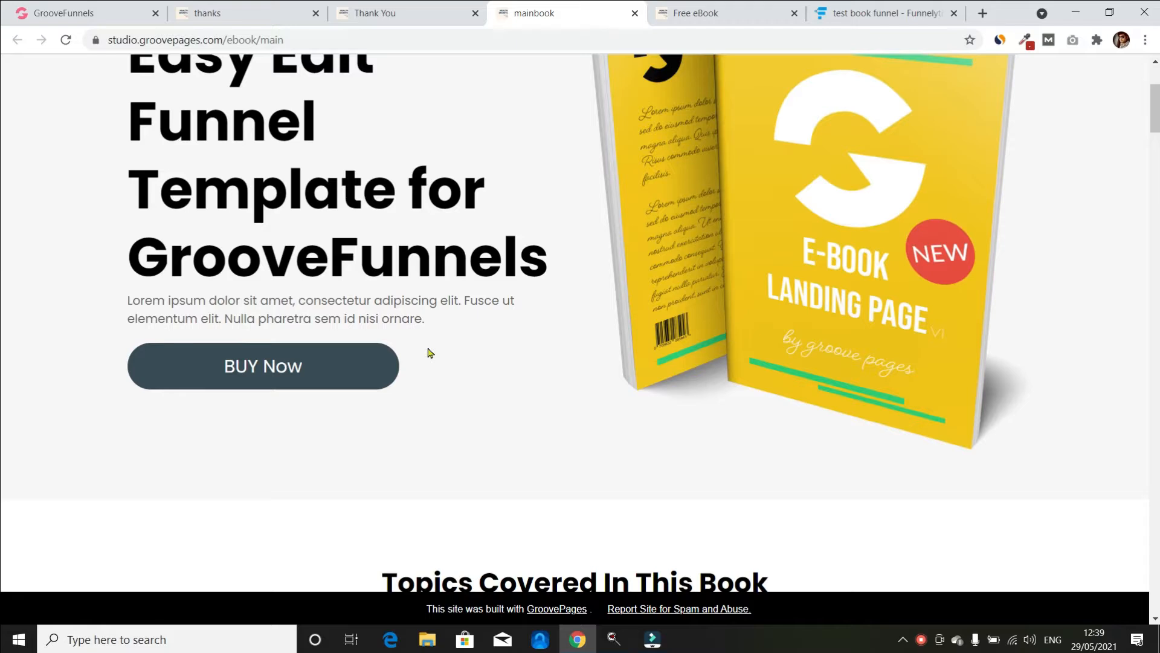
scroll(469, 365, "down", 6)
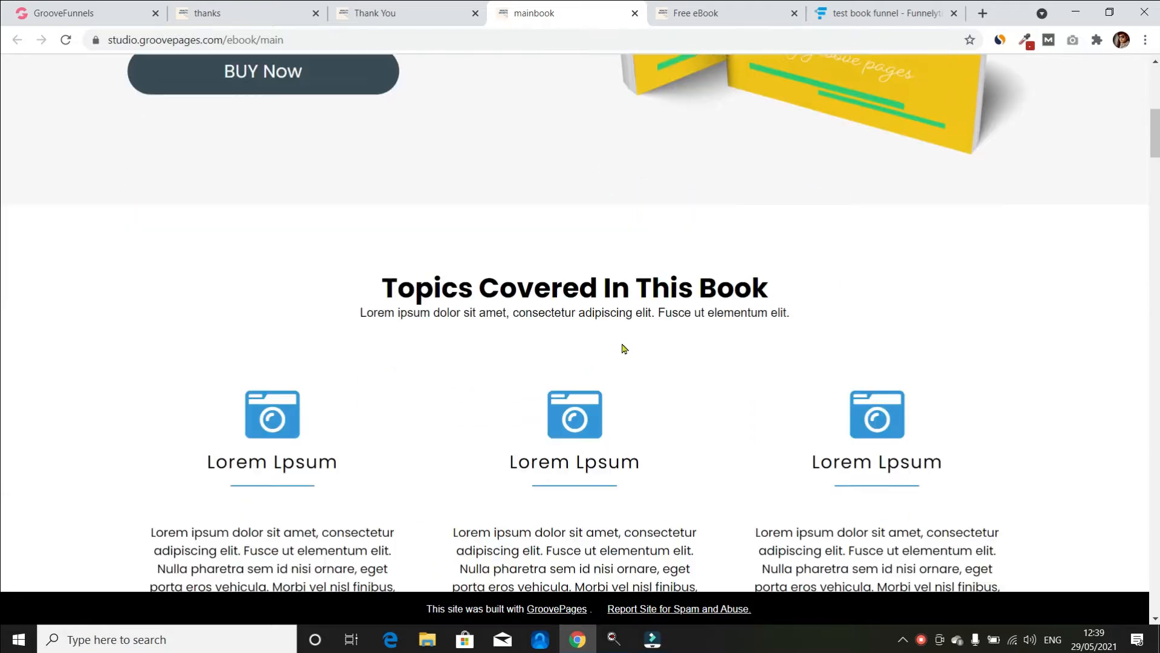
scroll(693, 342, "down", 7)
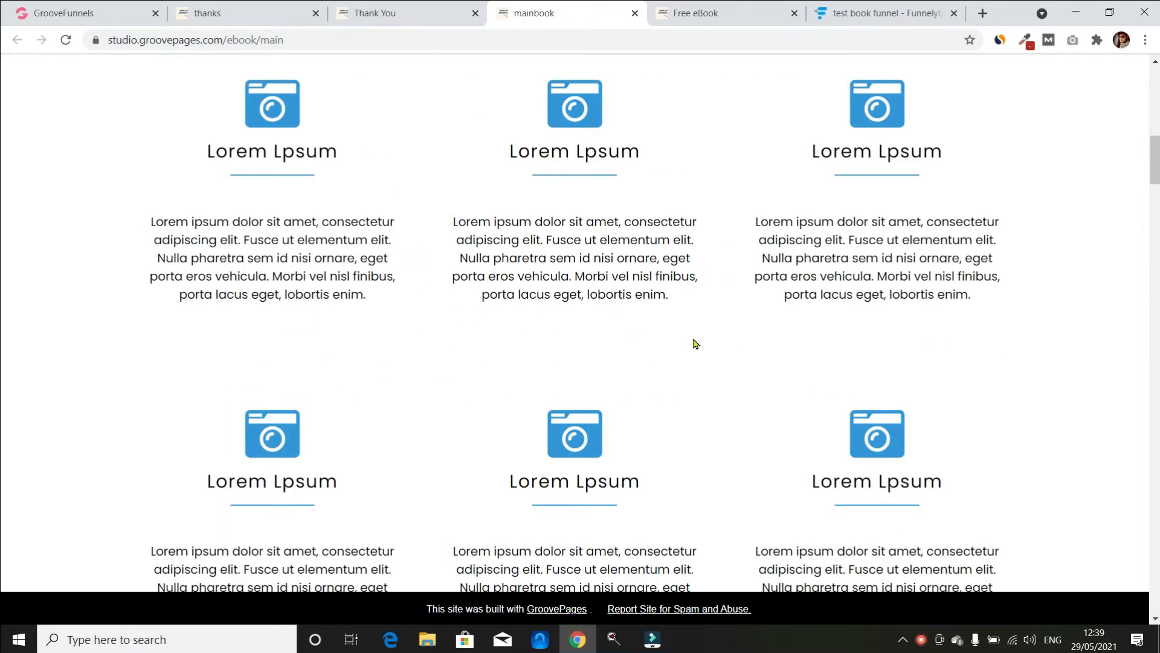
scroll(694, 343, "down", 14)
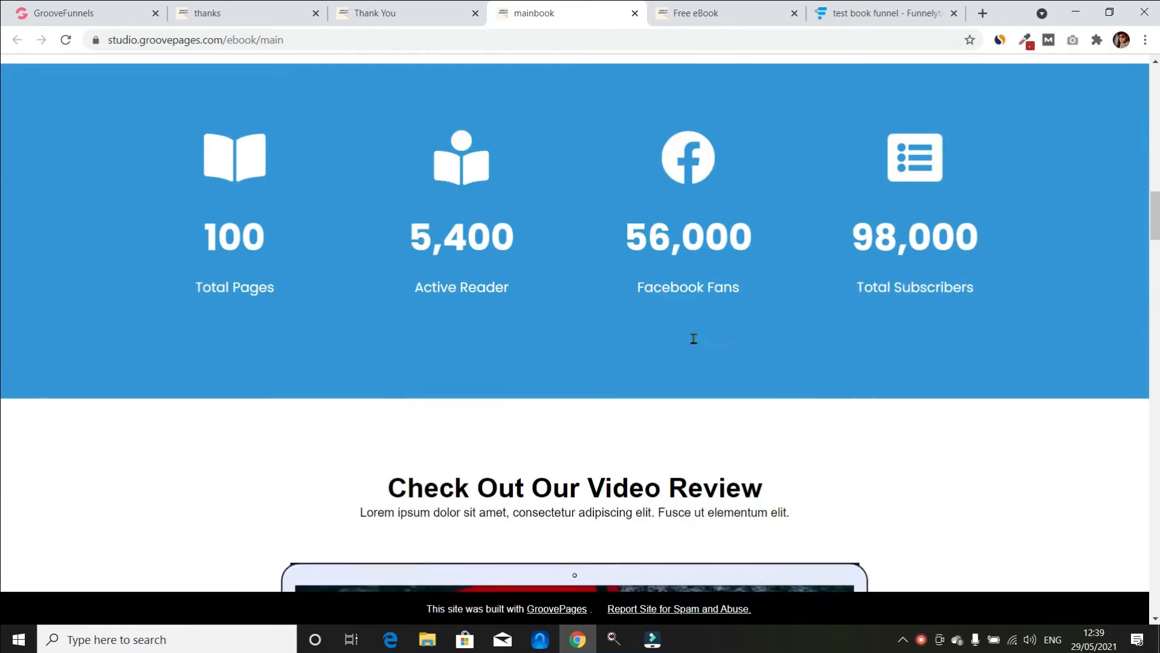
scroll(693, 343, "down", 15)
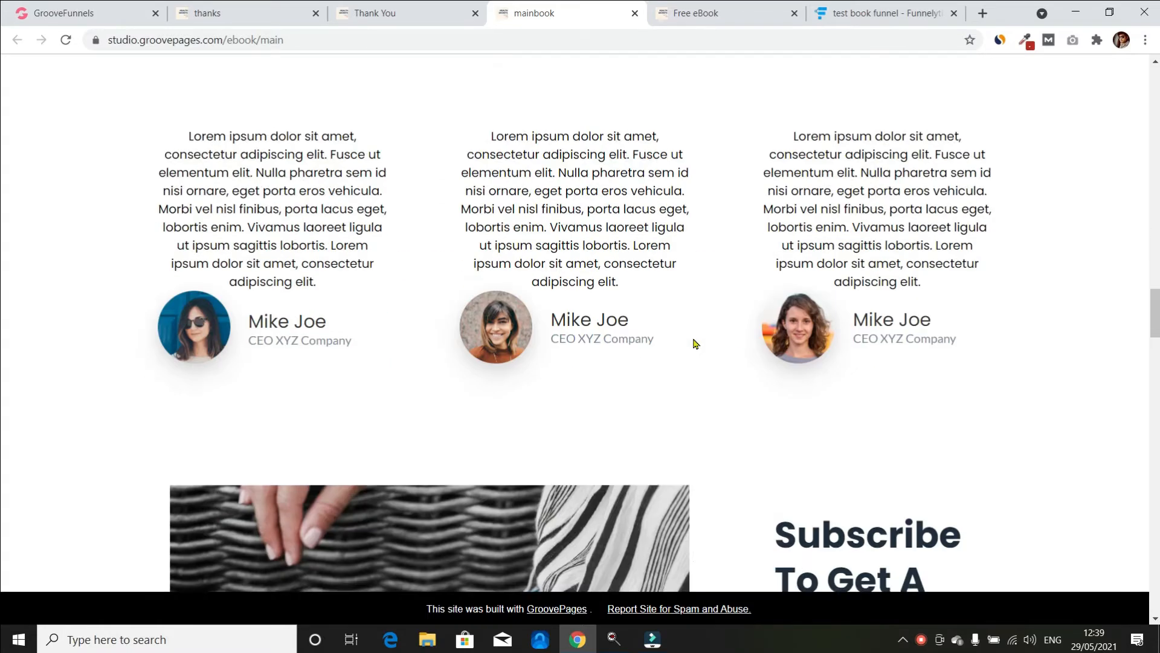
scroll(694, 344, "down", 12)
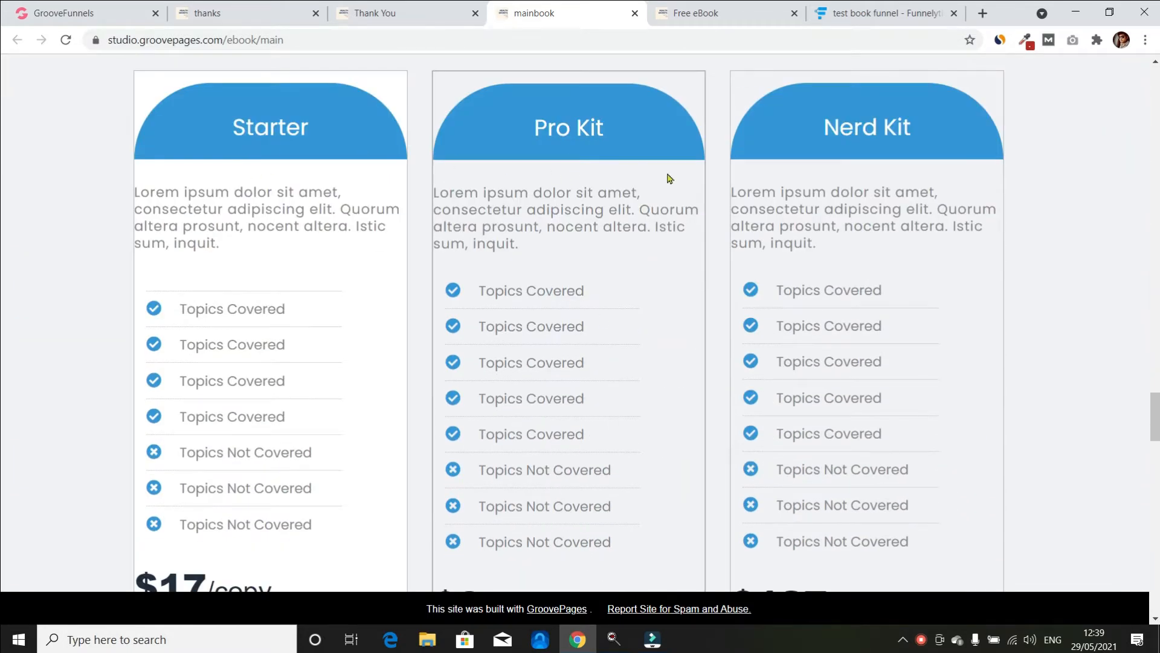
scroll(682, 249, "down", 6)
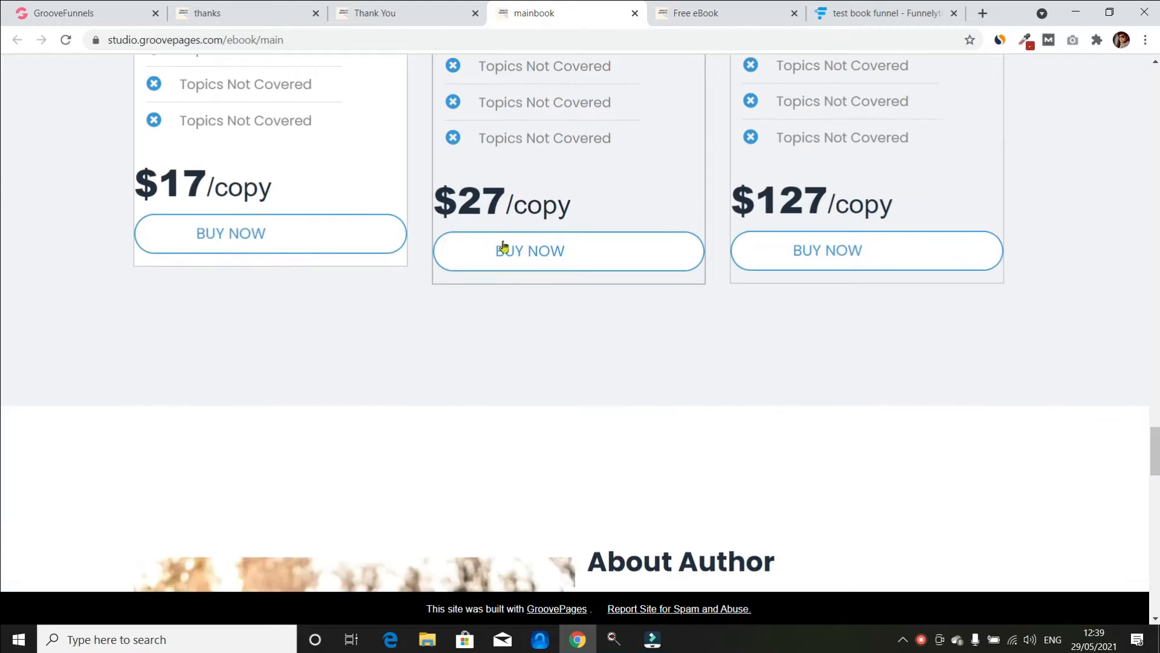
scroll(816, 347, "down", 12)
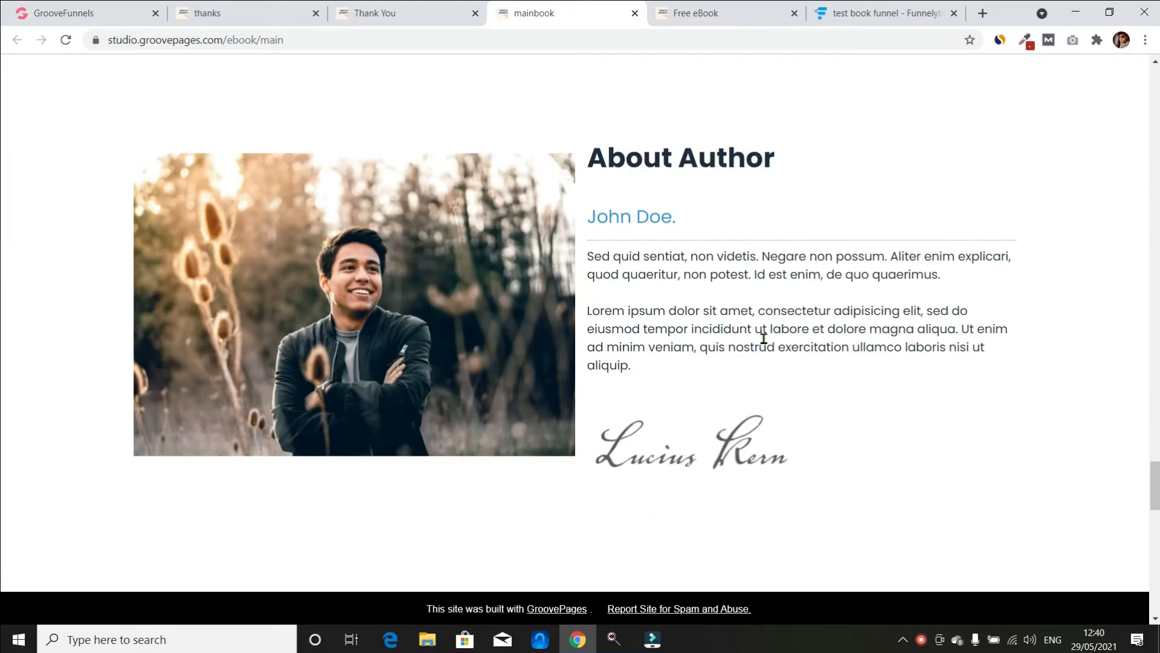
Check the buy buttons of the sales page's pricing plans and its bestseller, map, contact and footer sections
scroll(764, 340, "up", 12)
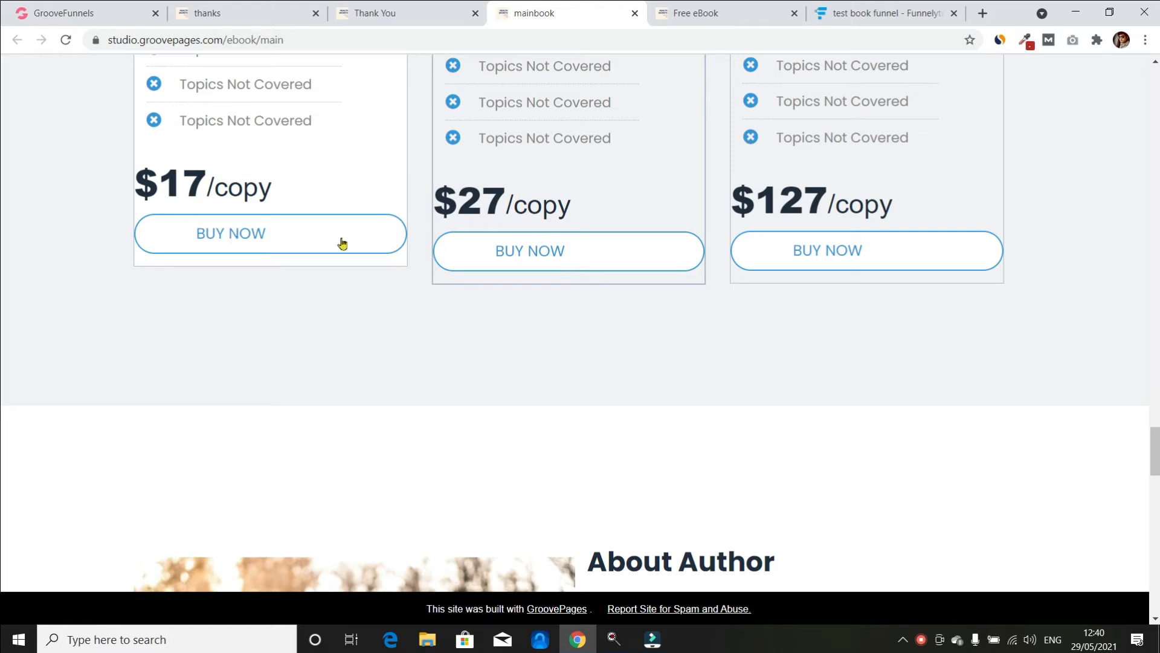
left_click(525, 261)
left_click(769, 260)
scroll(553, 399, "down", 10)
scroll(553, 399, "down", 13)
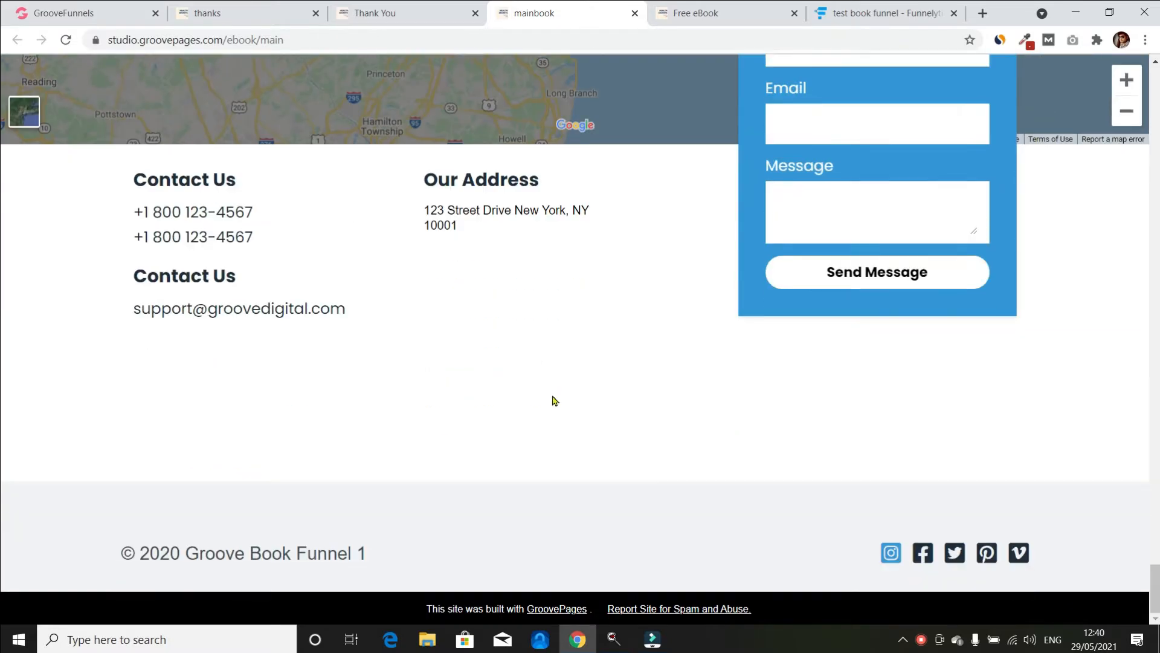
scroll(363, 161, "up", 15)
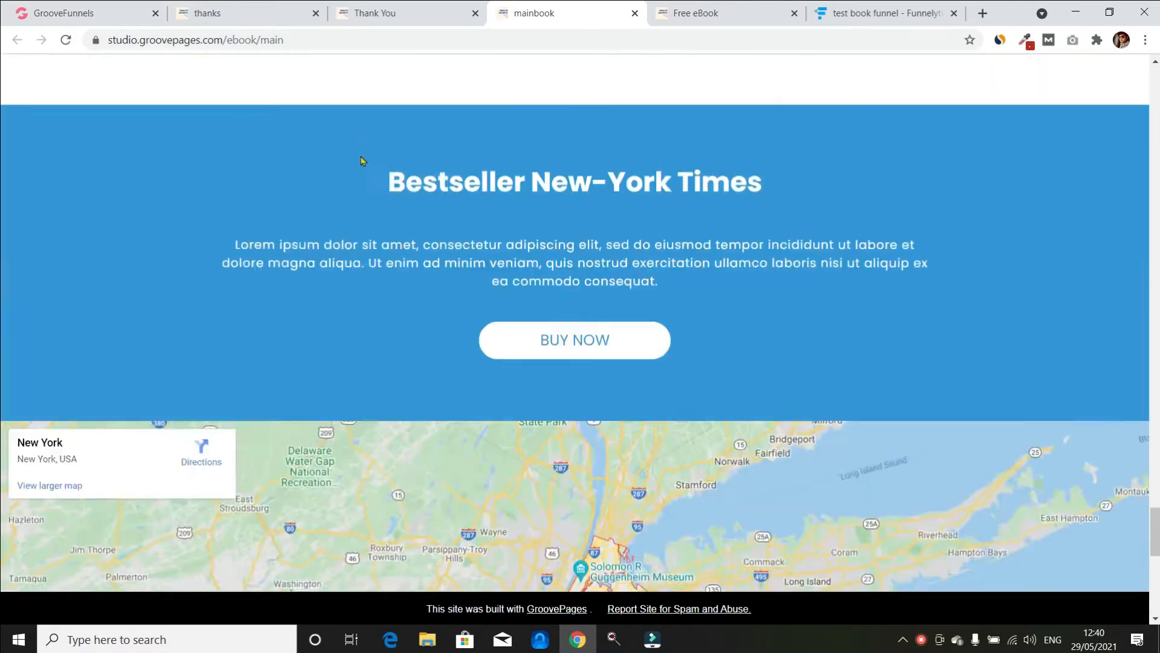
scroll(363, 161, "up", 10)
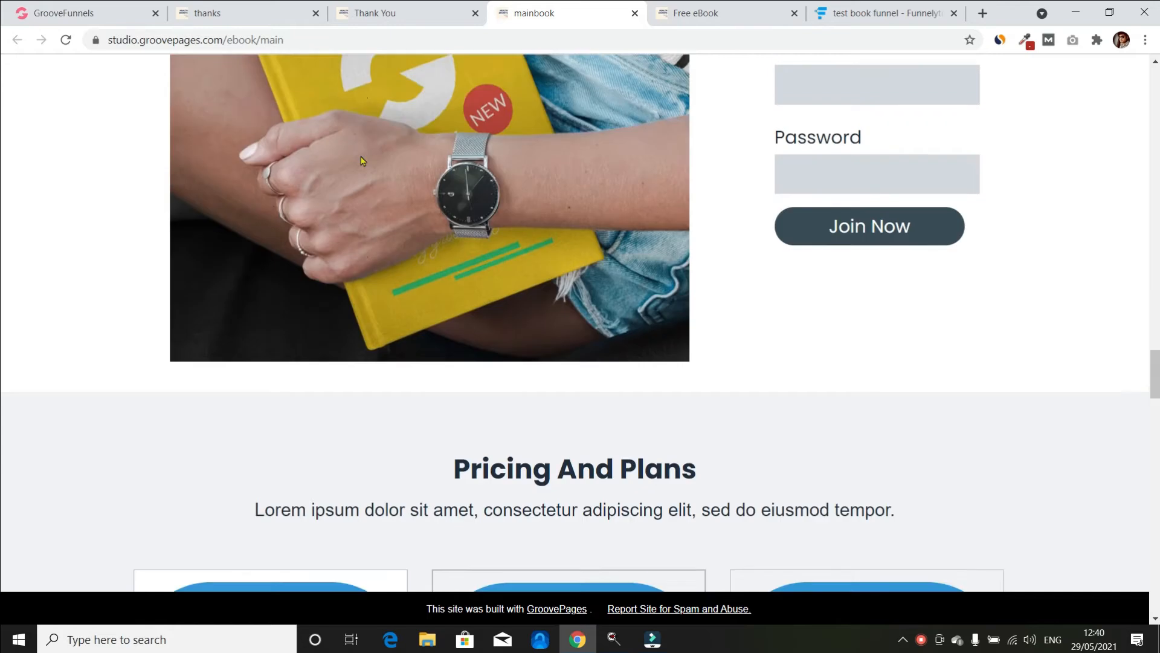
scroll(363, 161, "up", 12)
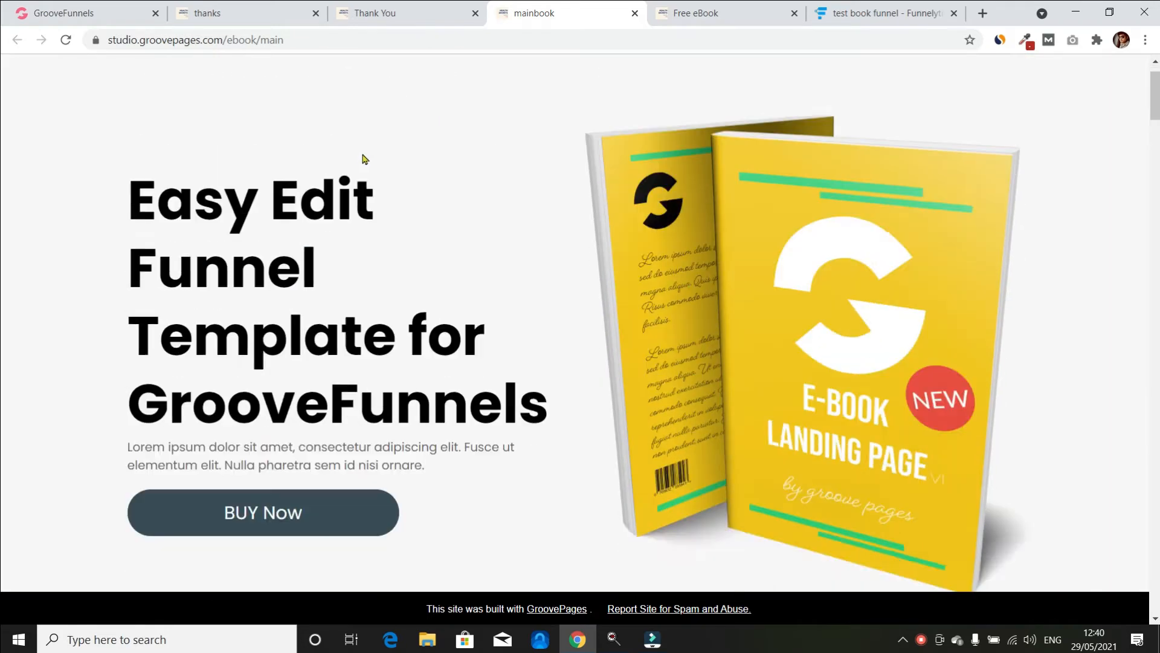
scroll(402, 80, "down", 2)
scroll(401, 80, "up", 2)
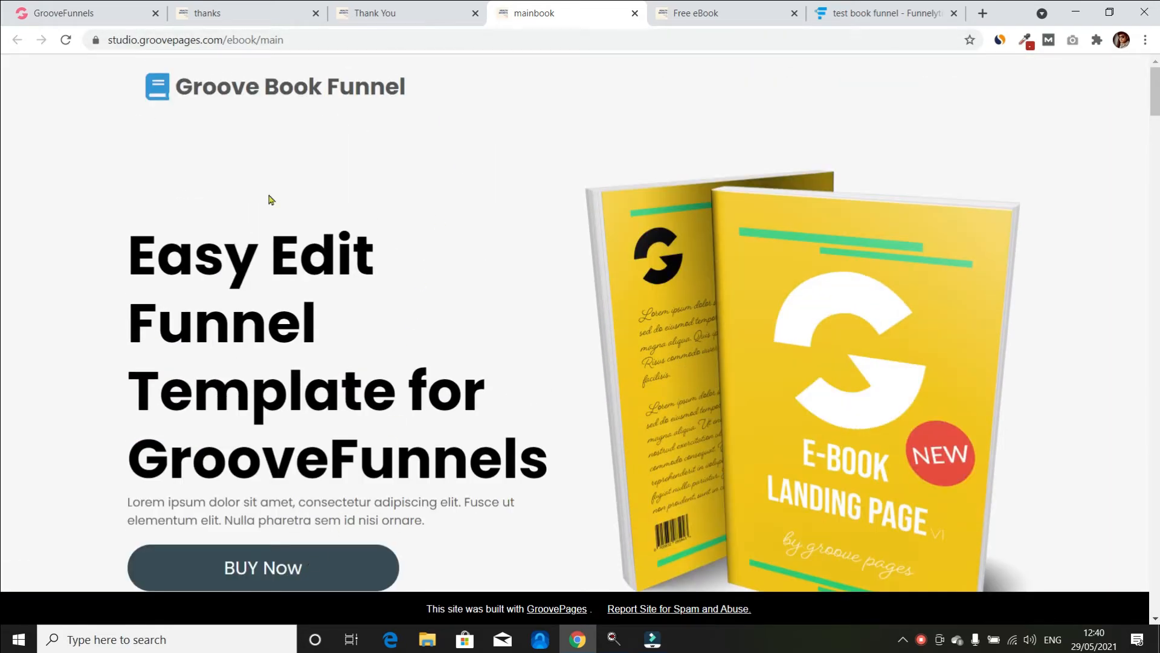
Consult the test book funnel diagram in Funnelytics and examine the main thank-you page with its Upsell #1 offer
left_click(841, 11)
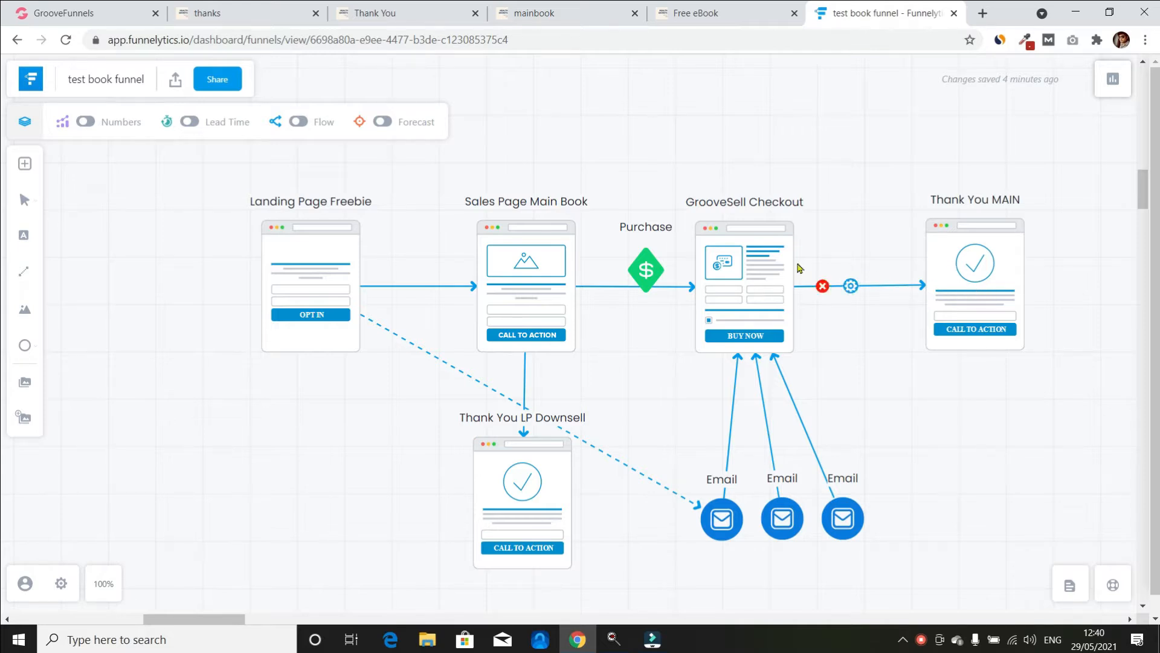
left_click(394, 15)
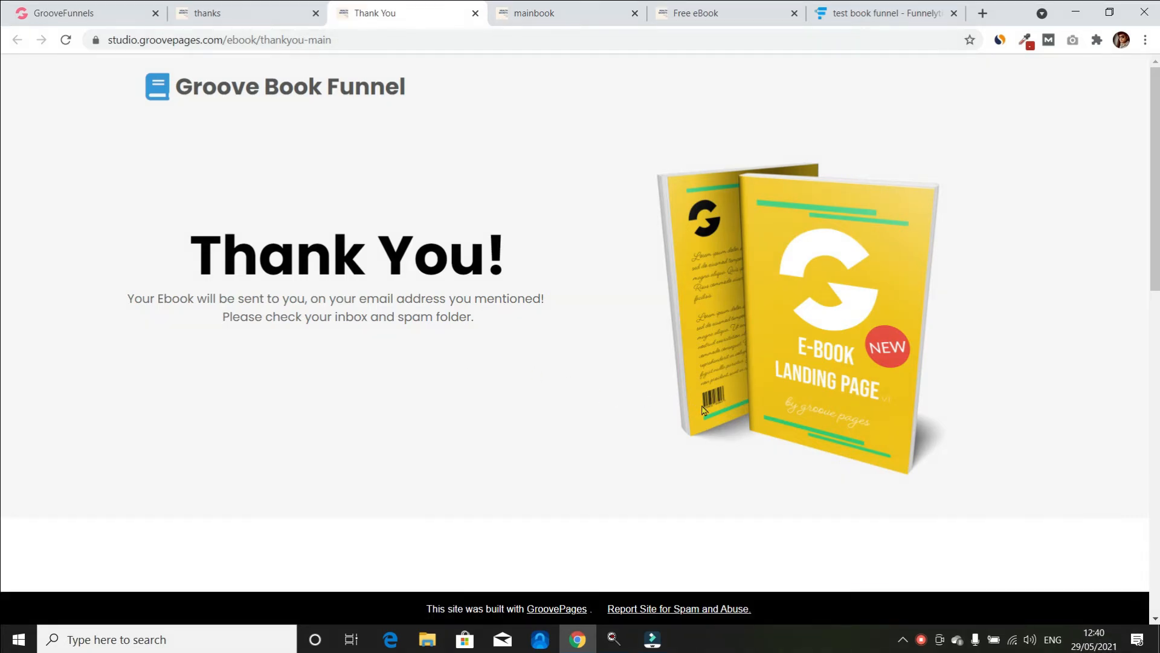
scroll(632, 425, "down", 6)
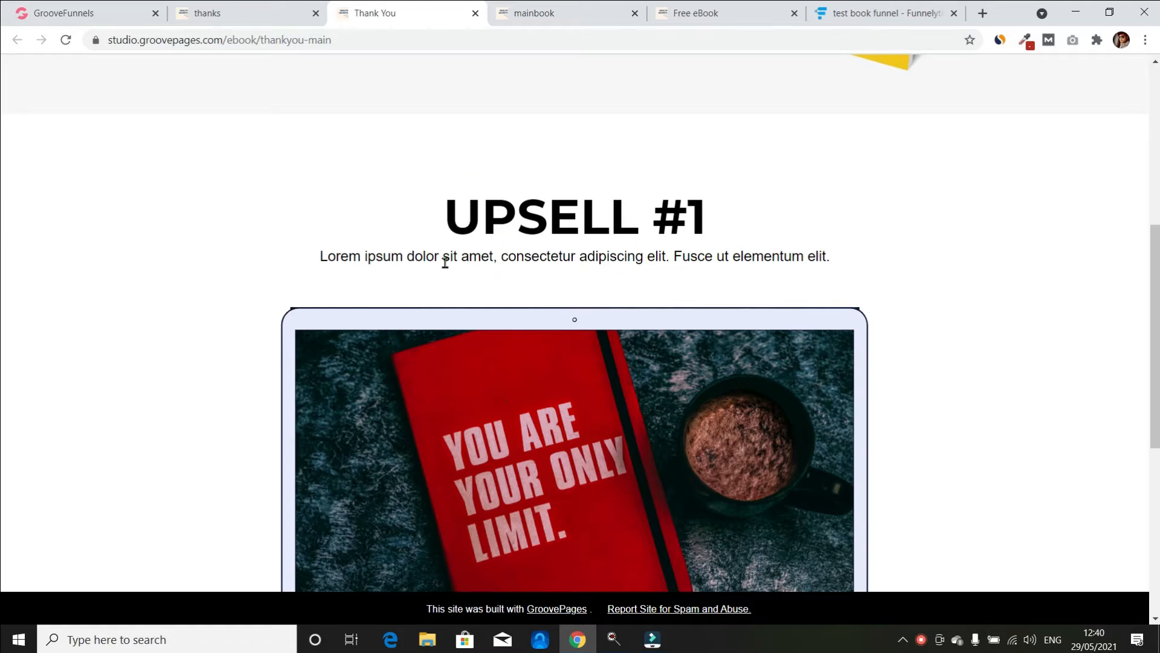
scroll(466, 278, "down", 6)
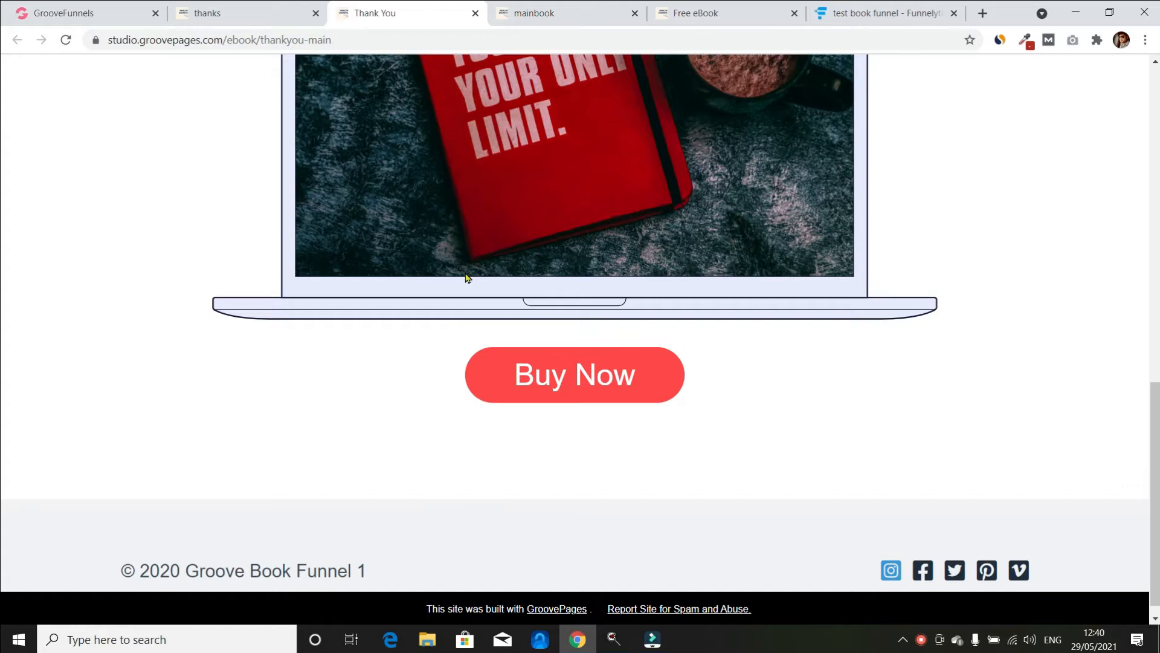
scroll(473, 278, "up", 3)
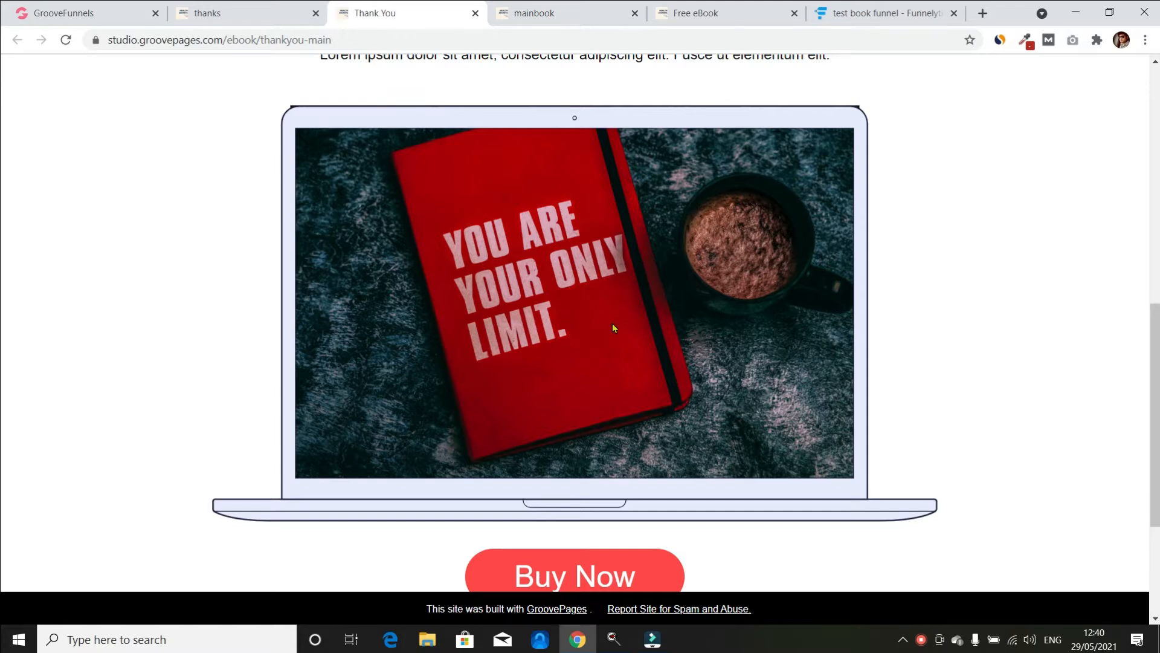
scroll(613, 327, "down", 3)
scroll(532, 371, "down", 1)
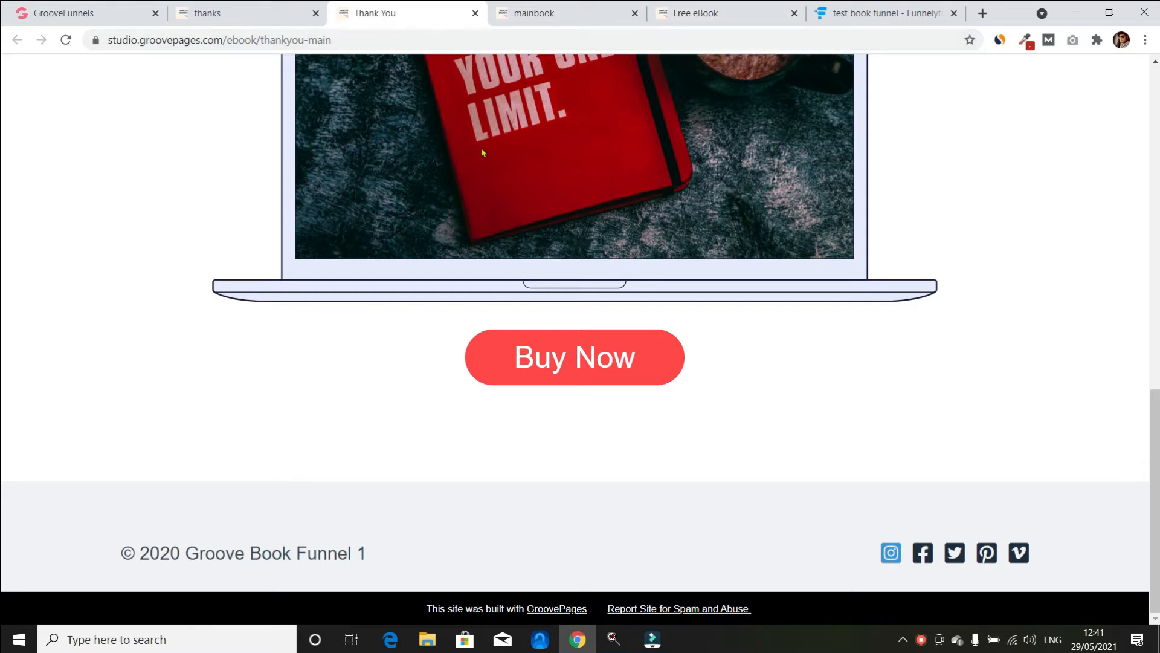
Examine the landing-page thank-you page at ebook/tp-lp and its Downsell #1 offer
left_click(233, 19)
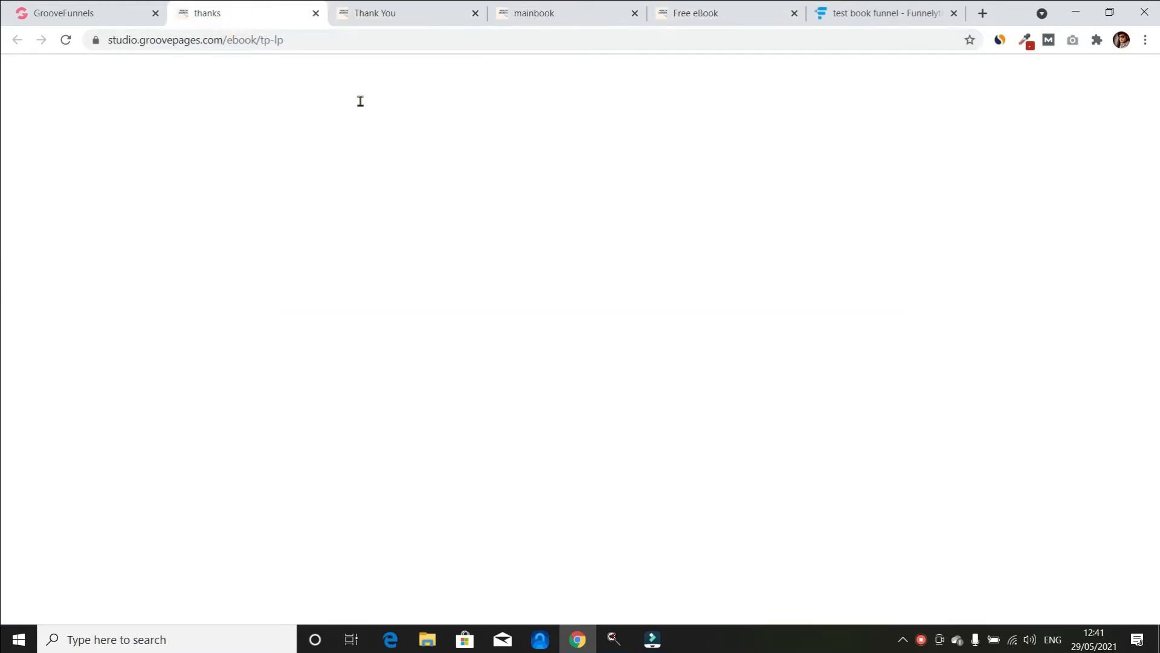
scroll(450, 254, "down", 3)
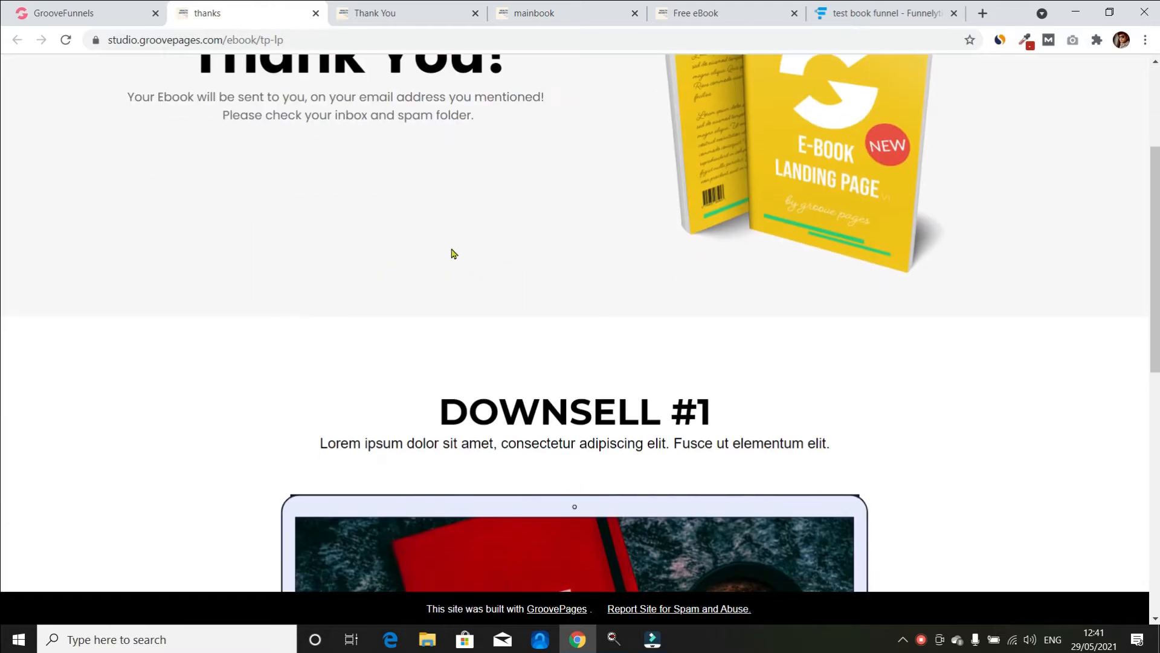
scroll(454, 254, "down", 3)
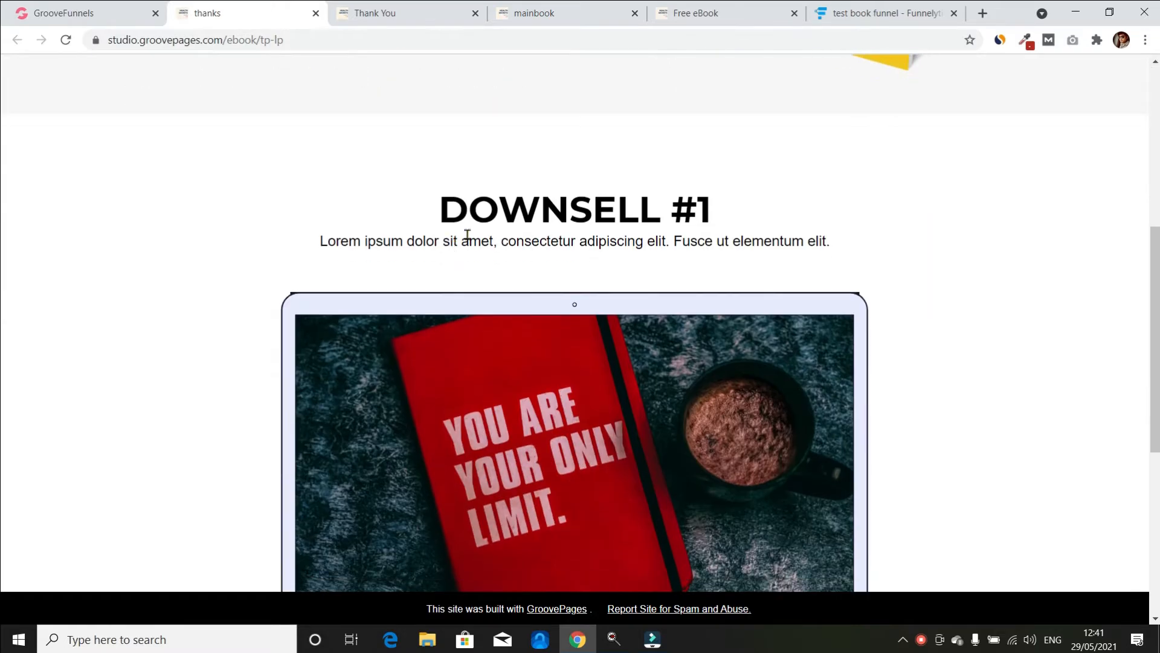
scroll(518, 345, "down", 6)
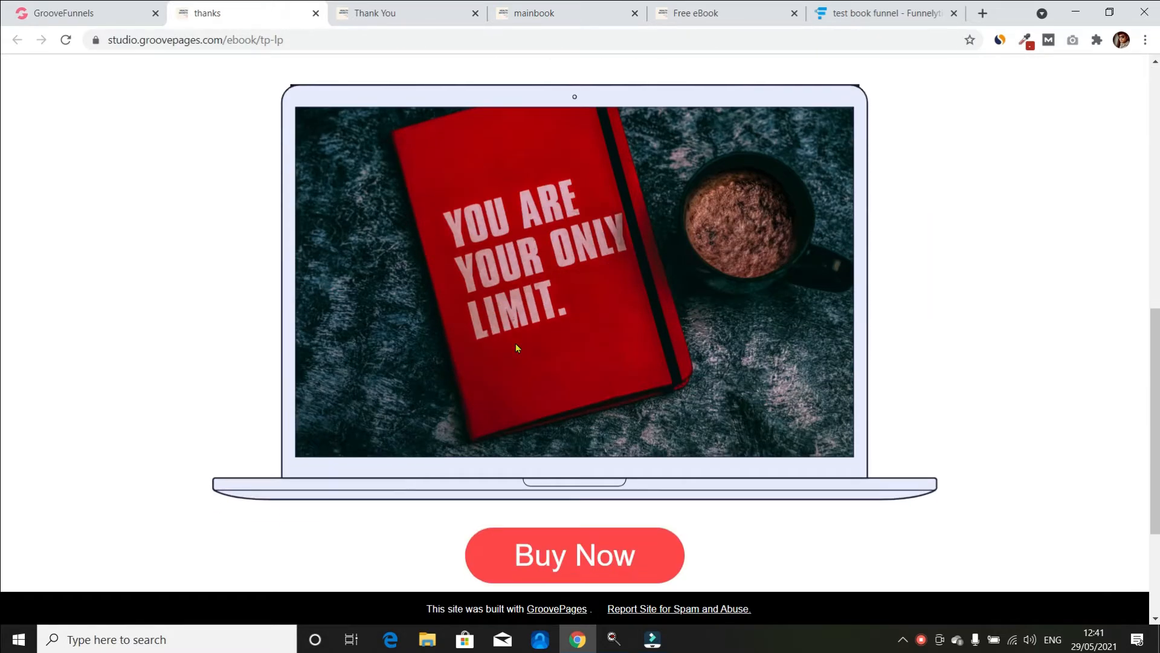
scroll(515, 174, "up", 15)
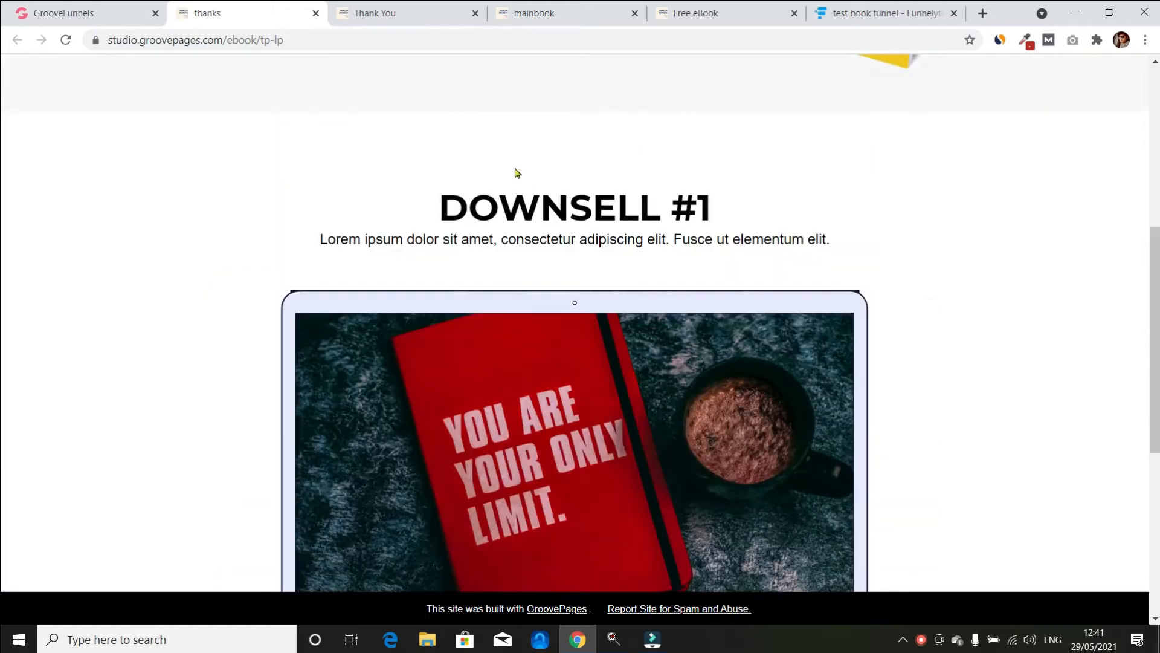
scroll(391, 103, "down", 1)
Switch to the GrooveFunnels page builder, open the LP Book page of the Health Secrets site and check its sections
left_click(87, 16)
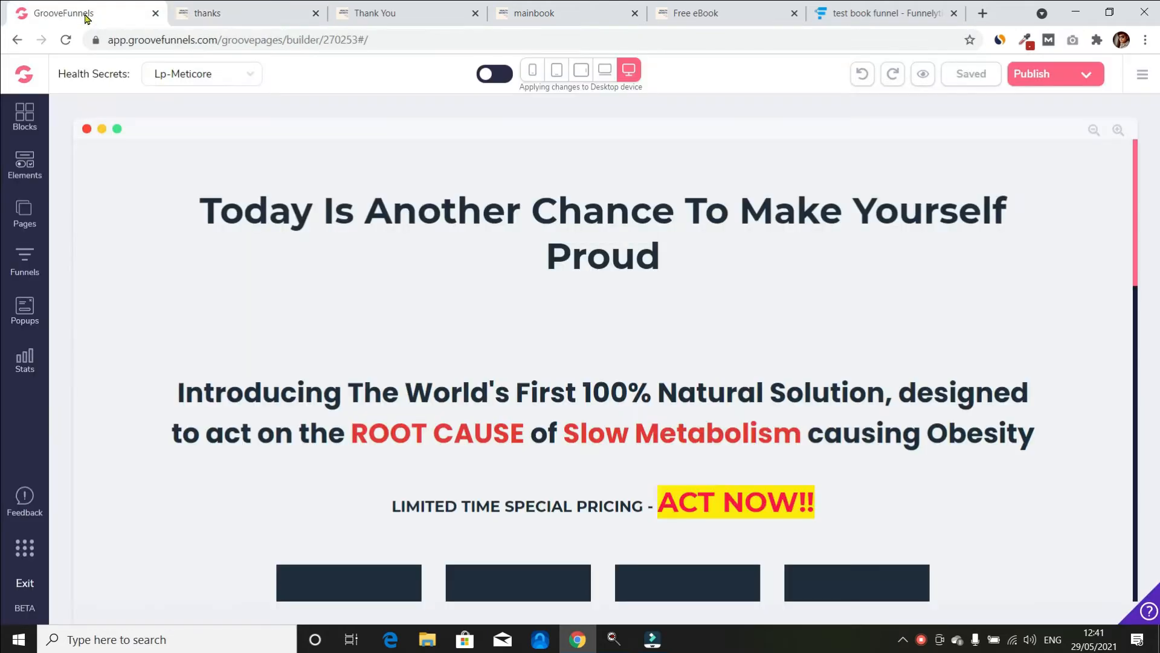
left_click(245, 77)
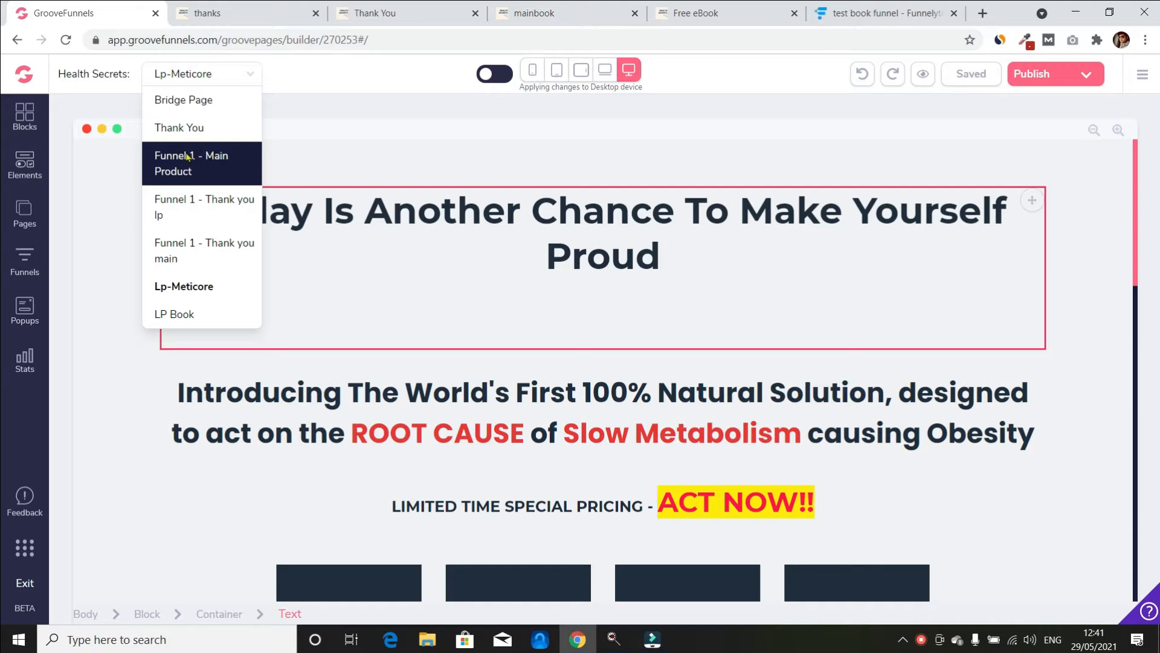
left_click(24, 221)
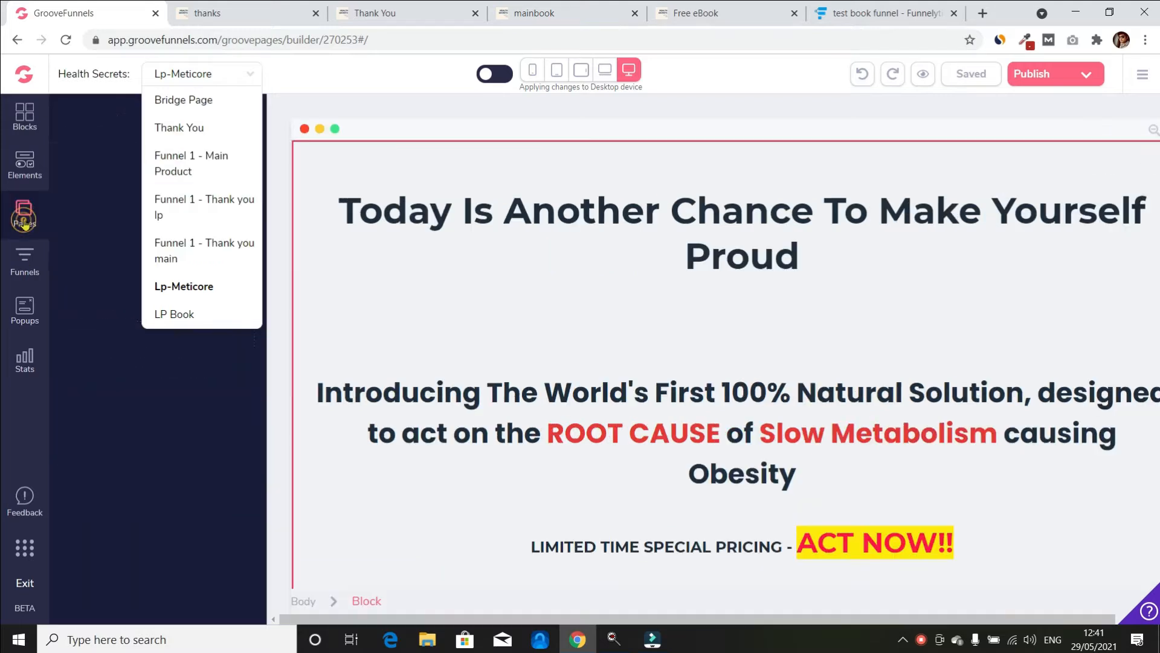
left_click(115, 254)
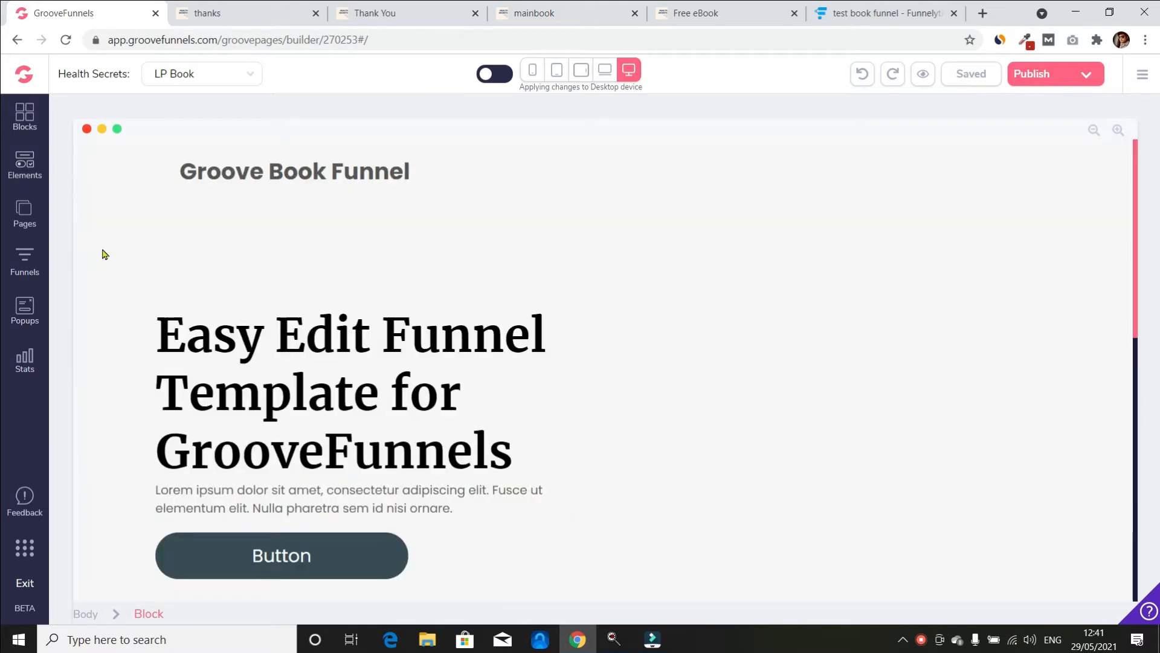
scroll(254, 331, "down", 10)
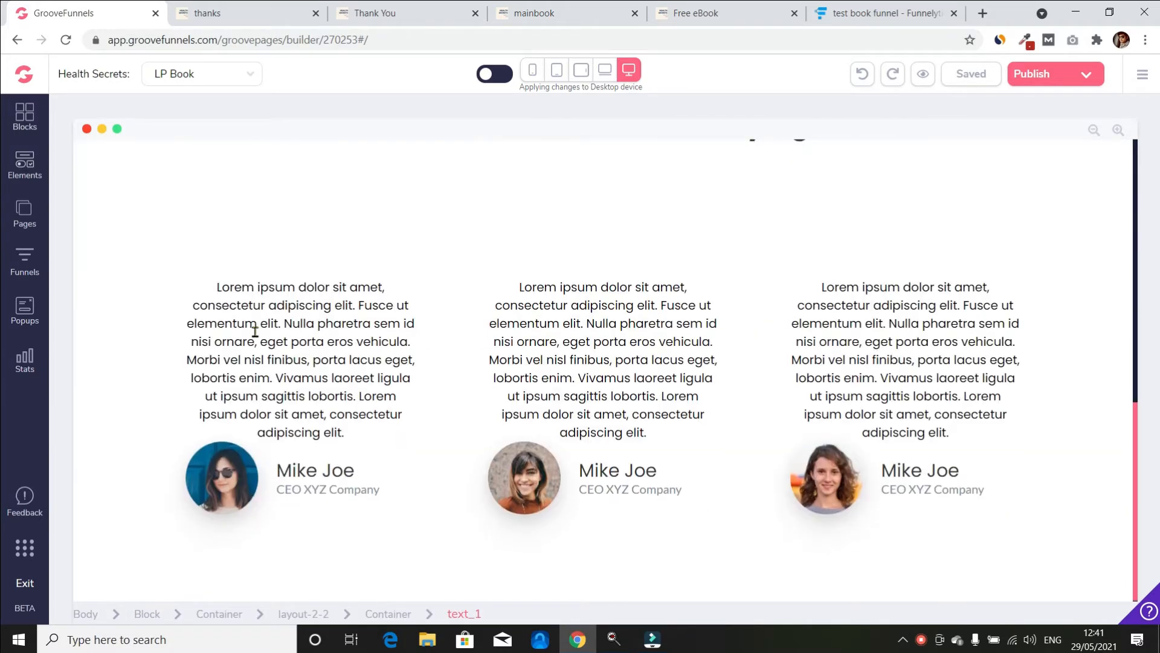
Open Funnel 1 in the Health Secrets site, load its Main Product page, and return to the list of funnels
left_click(25, 261)
left_click(154, 183)
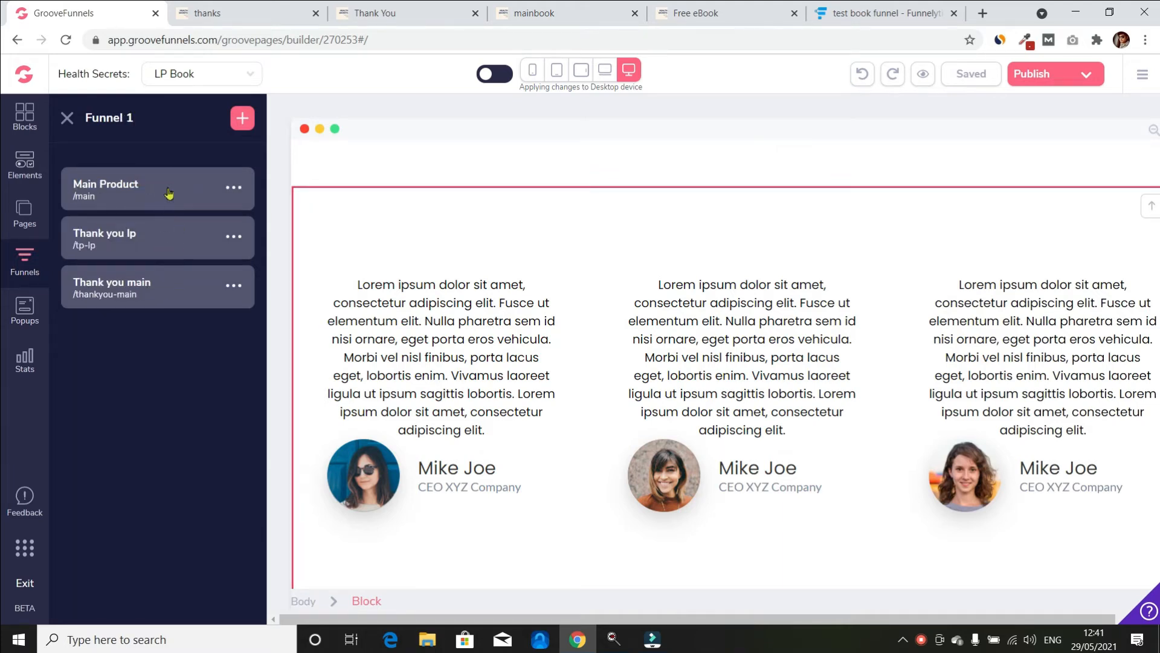
left_click(170, 192)
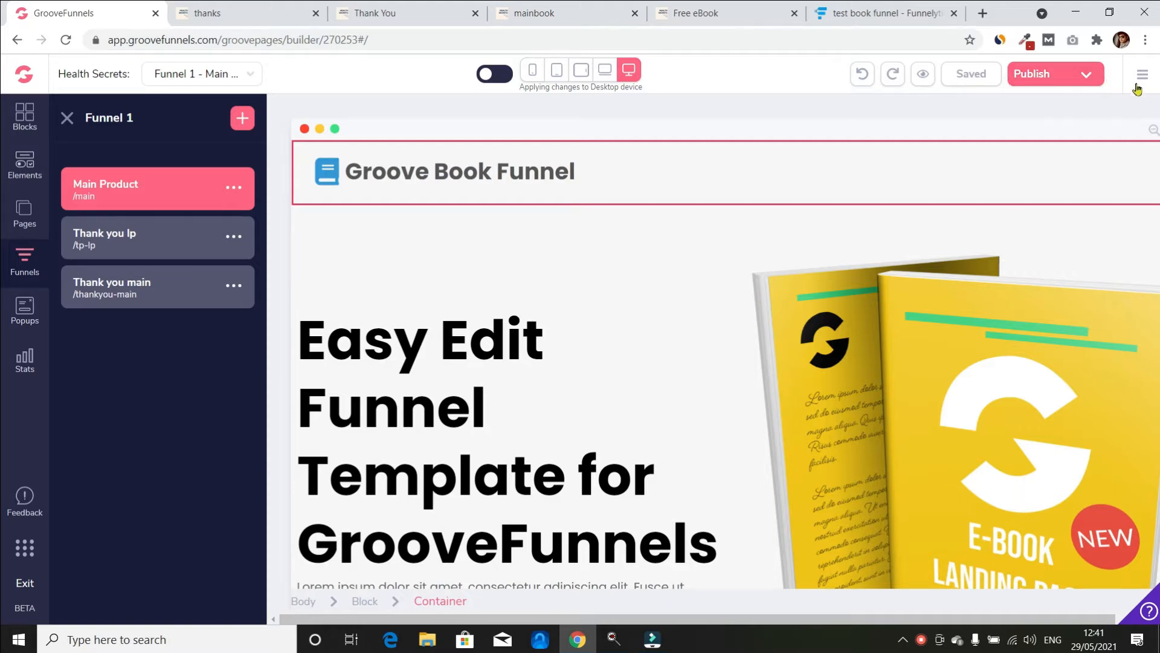
left_click(66, 118)
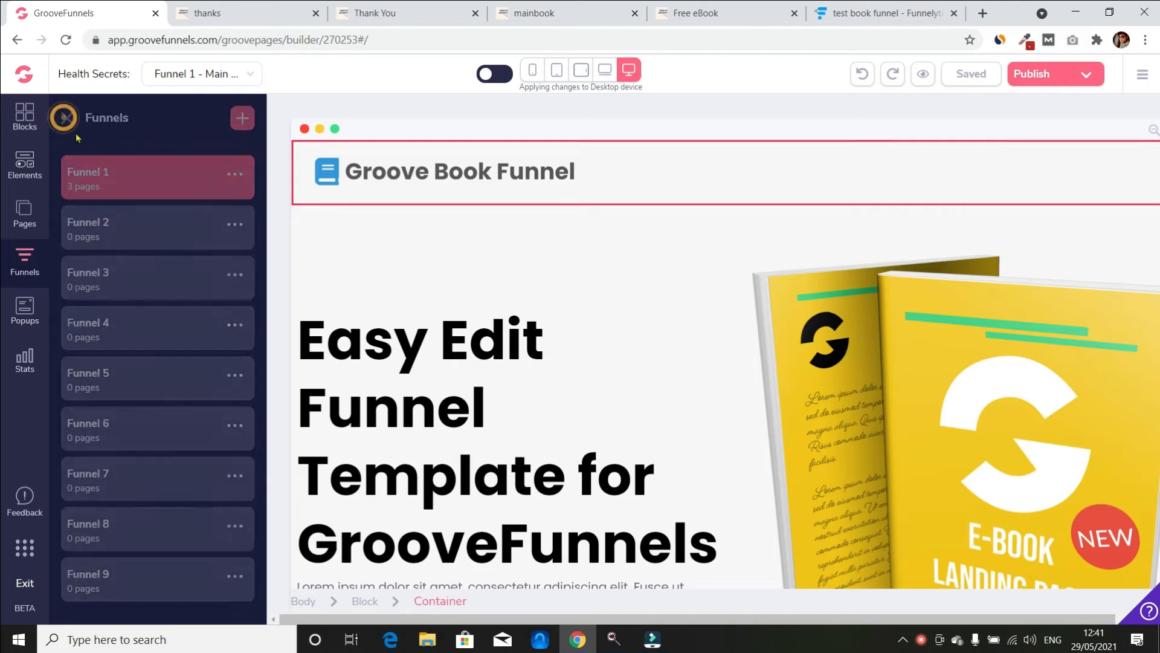
Open the site's publish settings and review the hosting domain, ebook folder and publishing options
left_click(1141, 75)
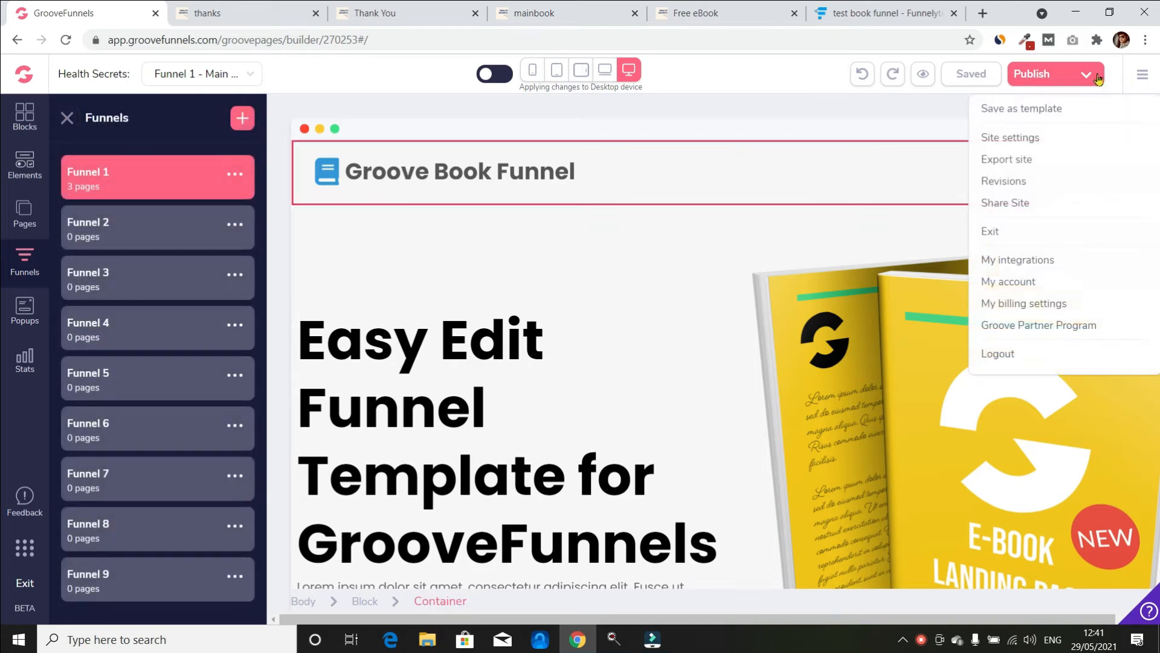
left_click(1058, 74)
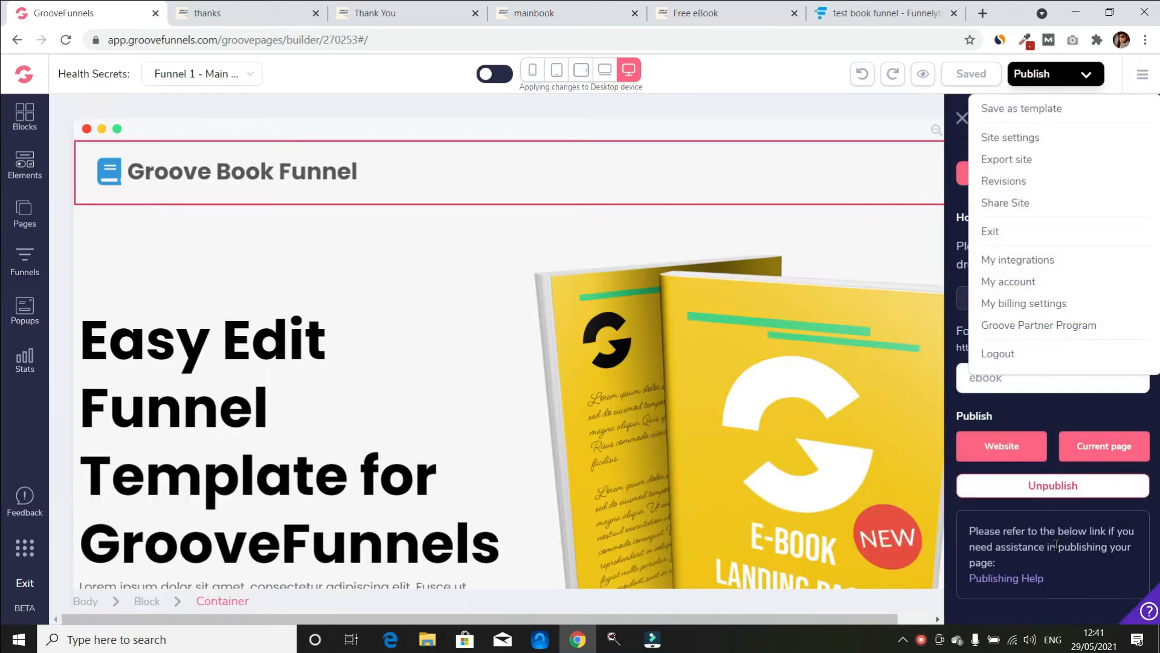
left_click(1076, 529)
mouse_move(1081, 443)
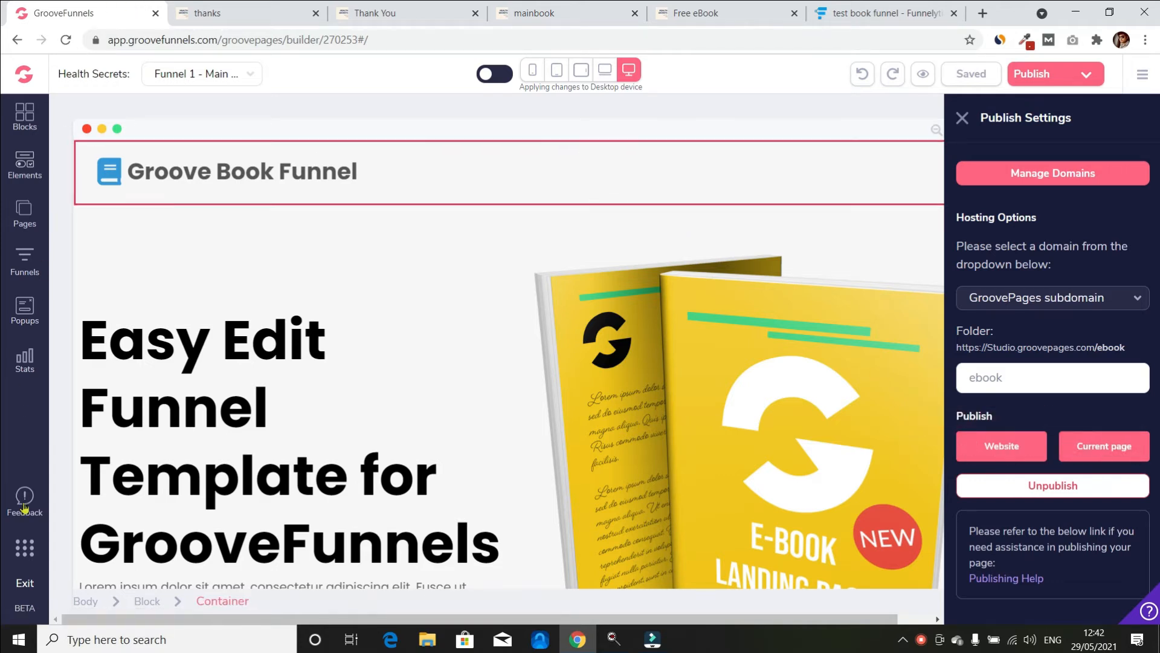
Switch to GrooveSell, reload the vendor dashboard and open the product funnels list
left_click(19, 552)
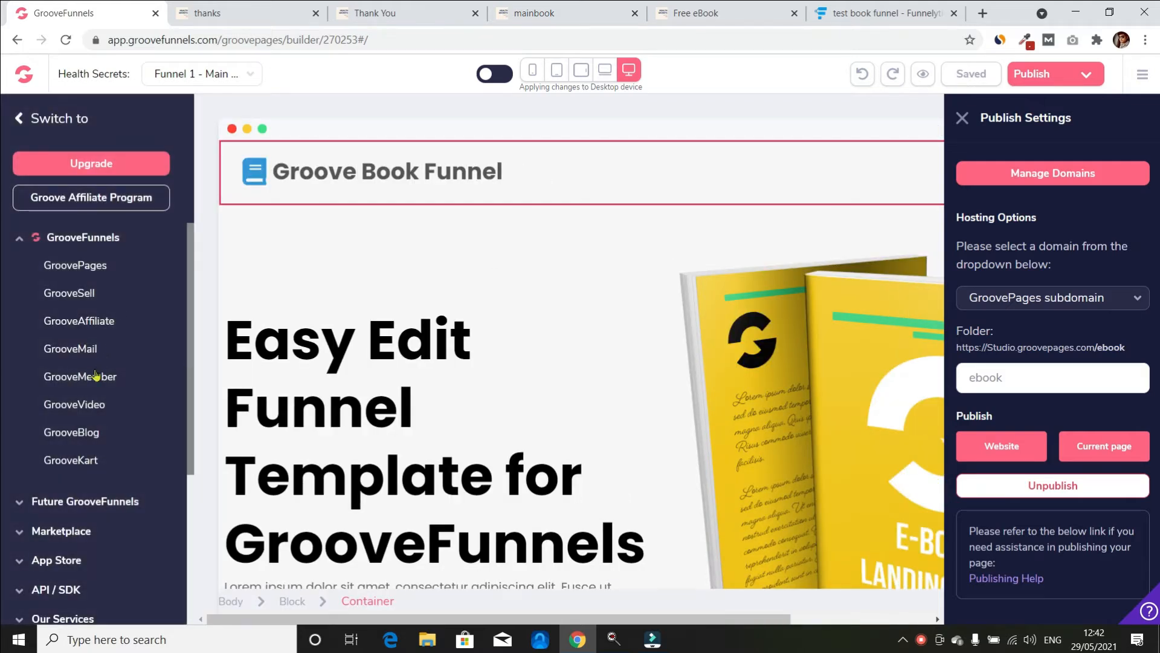
left_click(87, 295)
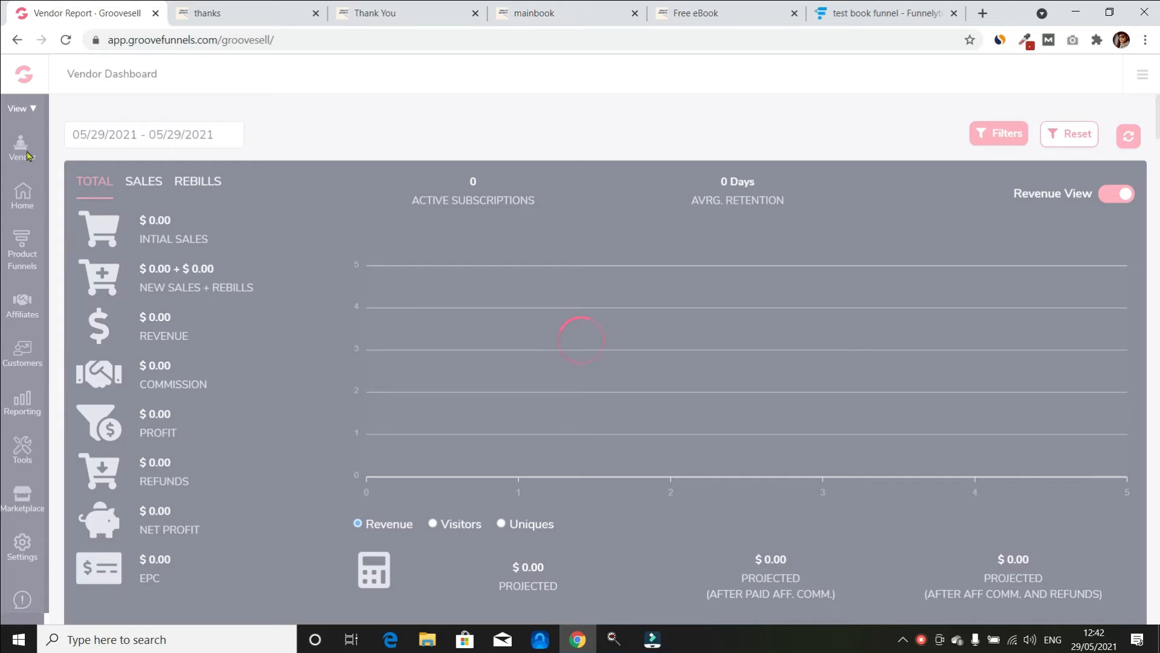
left_click(65, 40)
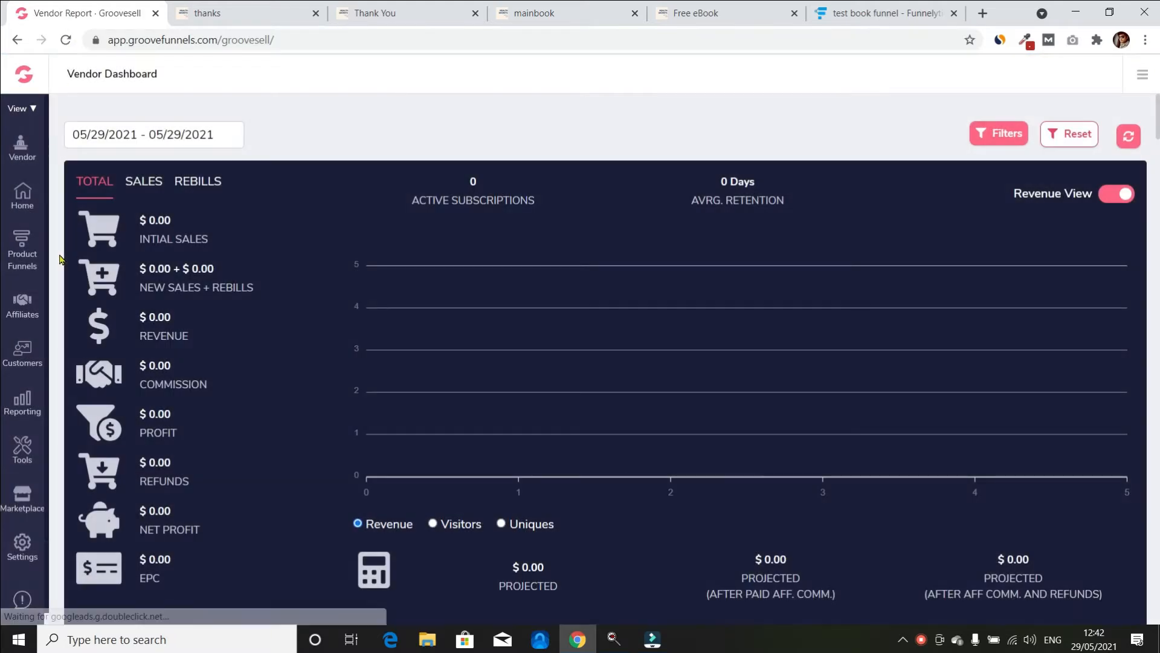
left_click(24, 262)
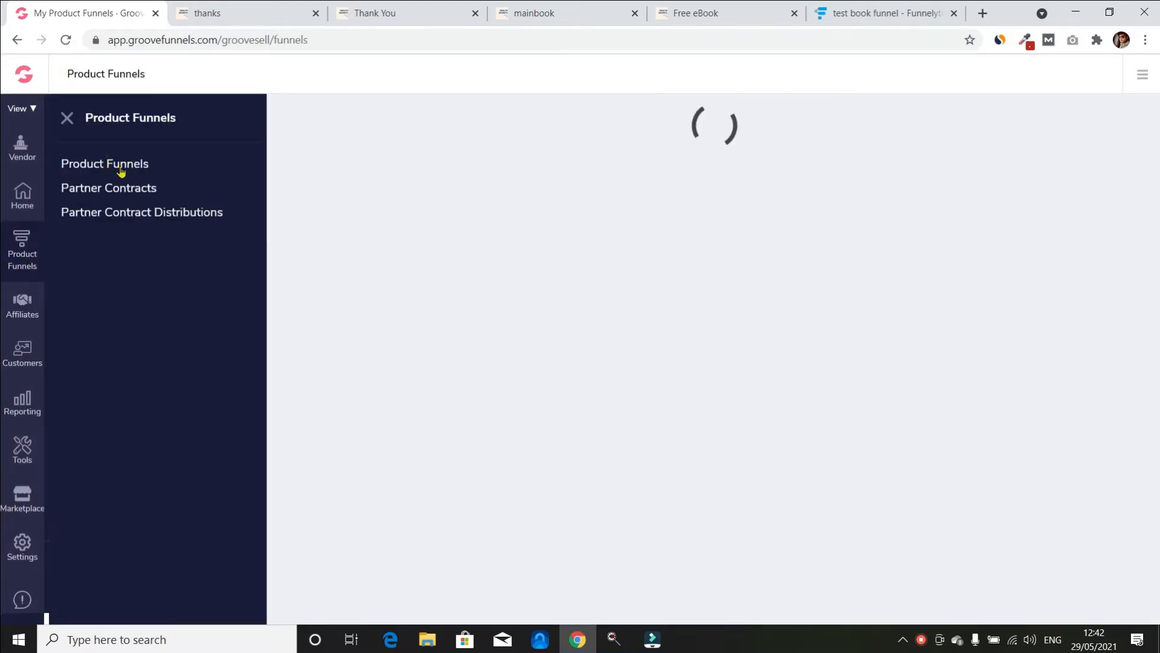
Create a product funnel named Ebook Funnel with the internal name ebook funnel and a short description
left_click(1059, 75)
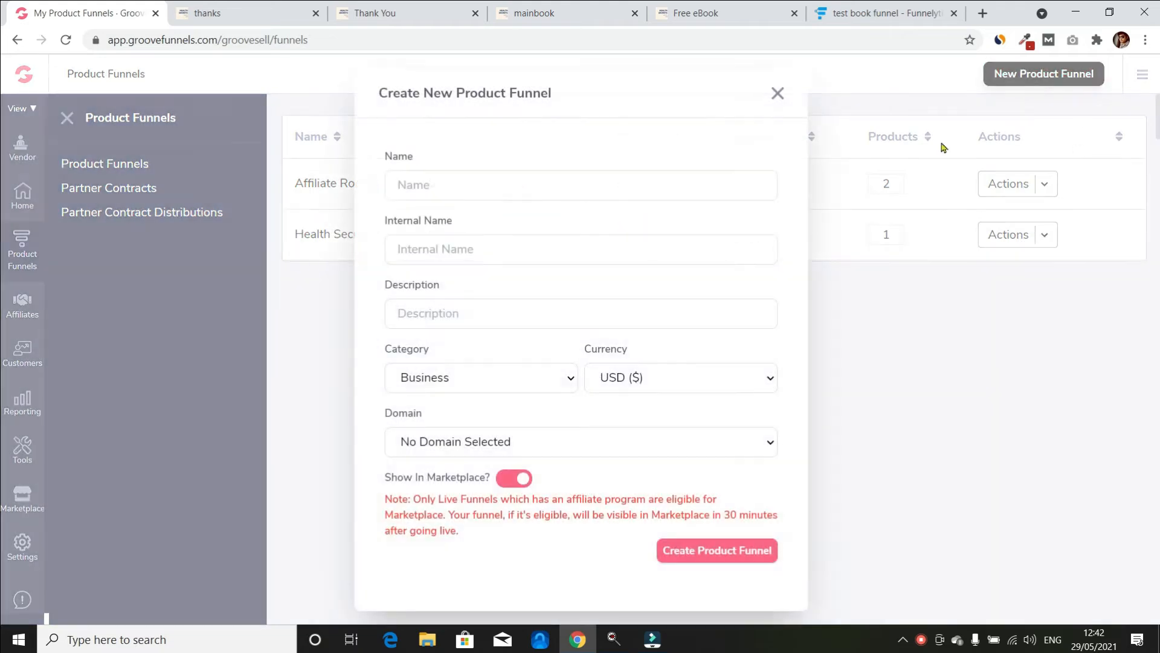
type("Eno")
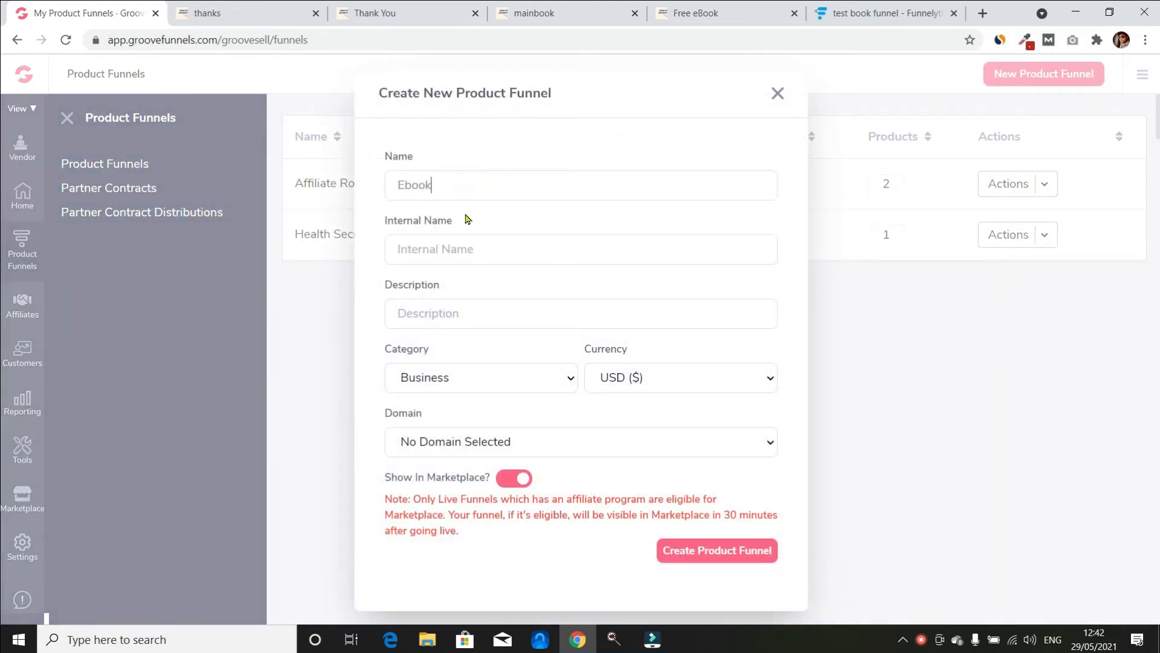
type(" Fu")
key("Tab")
type("ebook funnel")
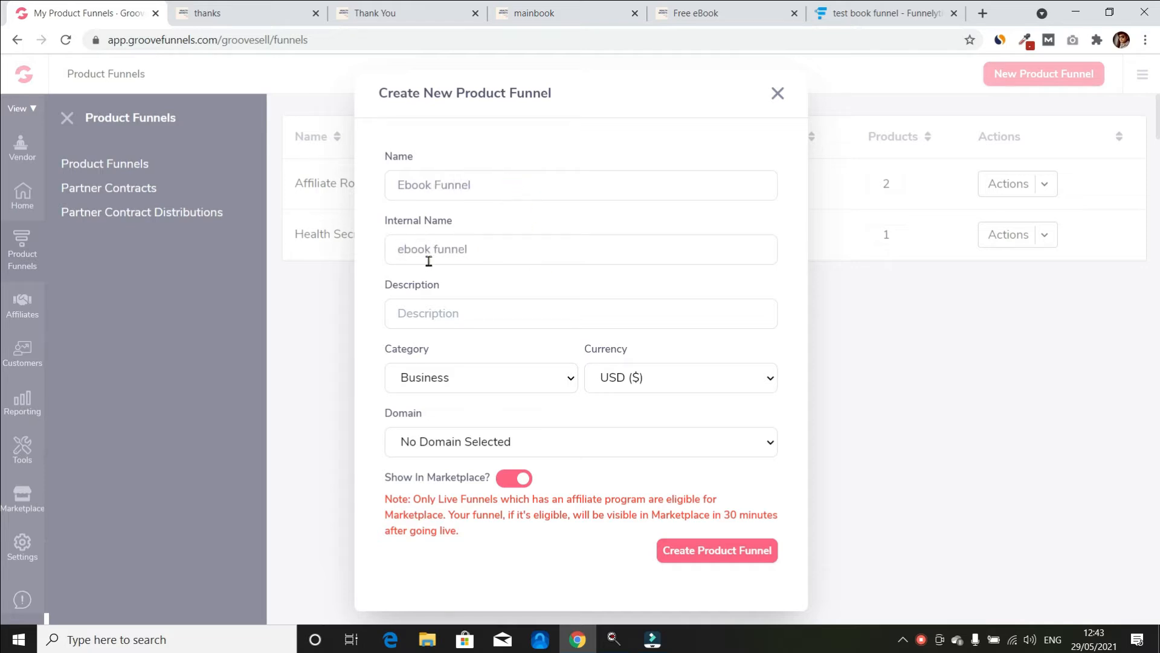
left_click(412, 317)
type("e")
left_click(712, 546)
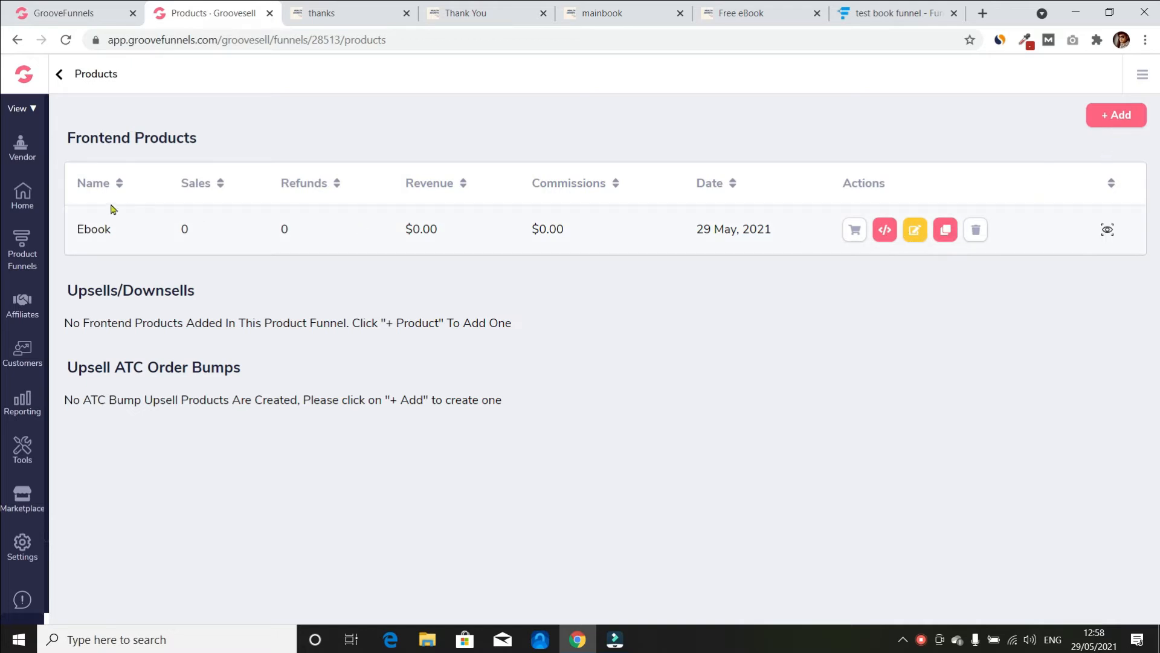
Edit the Ebook product, naming it Ebook Freebie with the internal name Freebie, and save its info
left_click(915, 230)
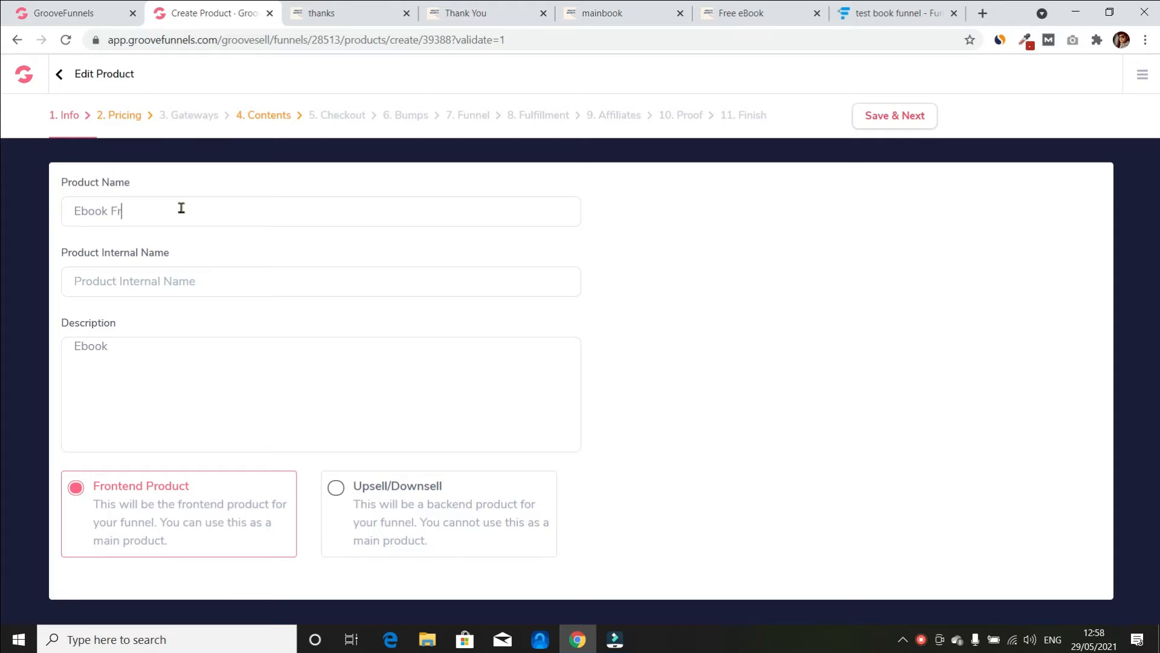
type("Freebie")
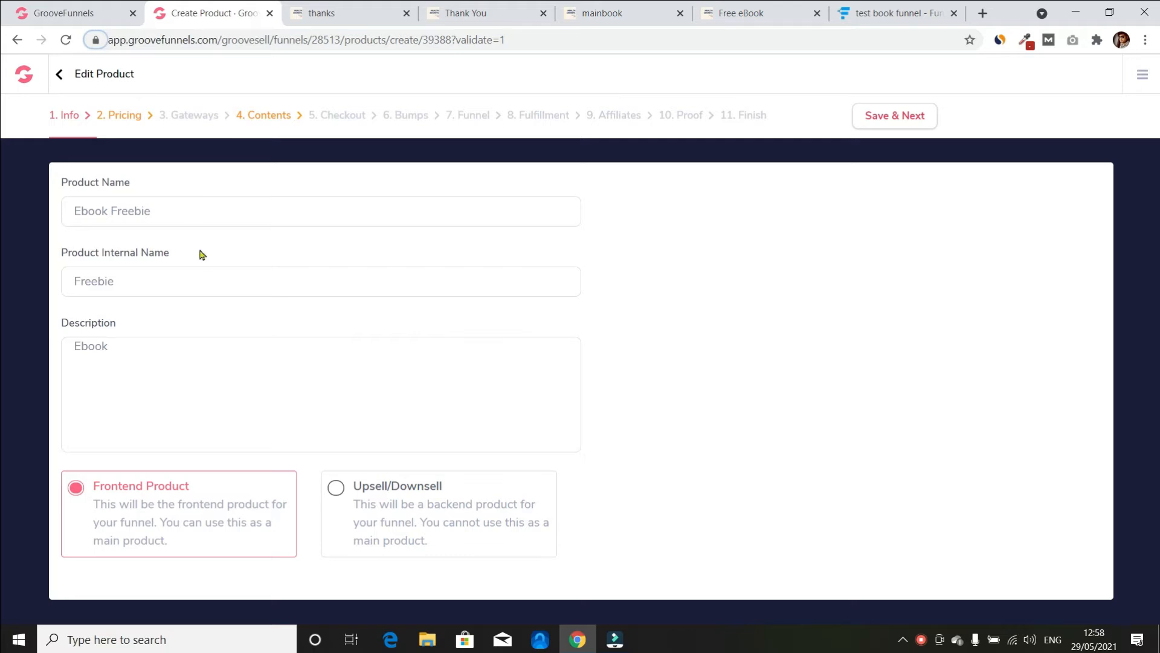
left_click(899, 116)
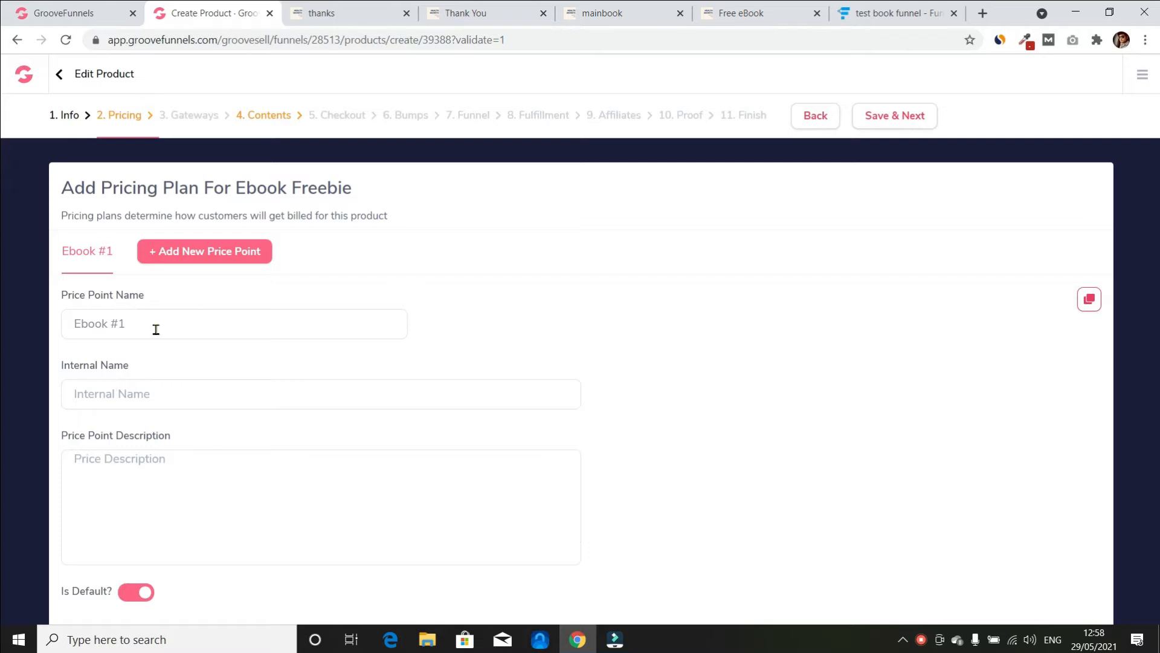
Set the one-time price of the Ebook #1 price point to 0 and save the pricing plan
left_click(156, 330)
scroll(136, 508, "down", 4)
left_click(107, 557)
type("1")
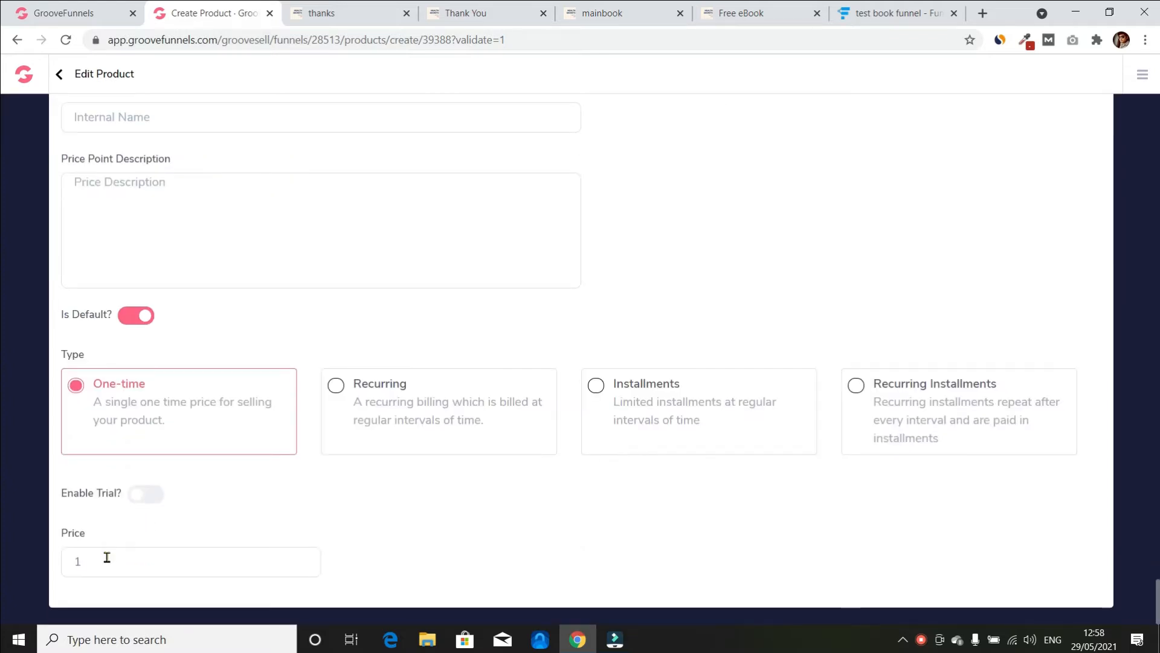
key("BackSpace")
type("0")
scroll(167, 387, "up", 4)
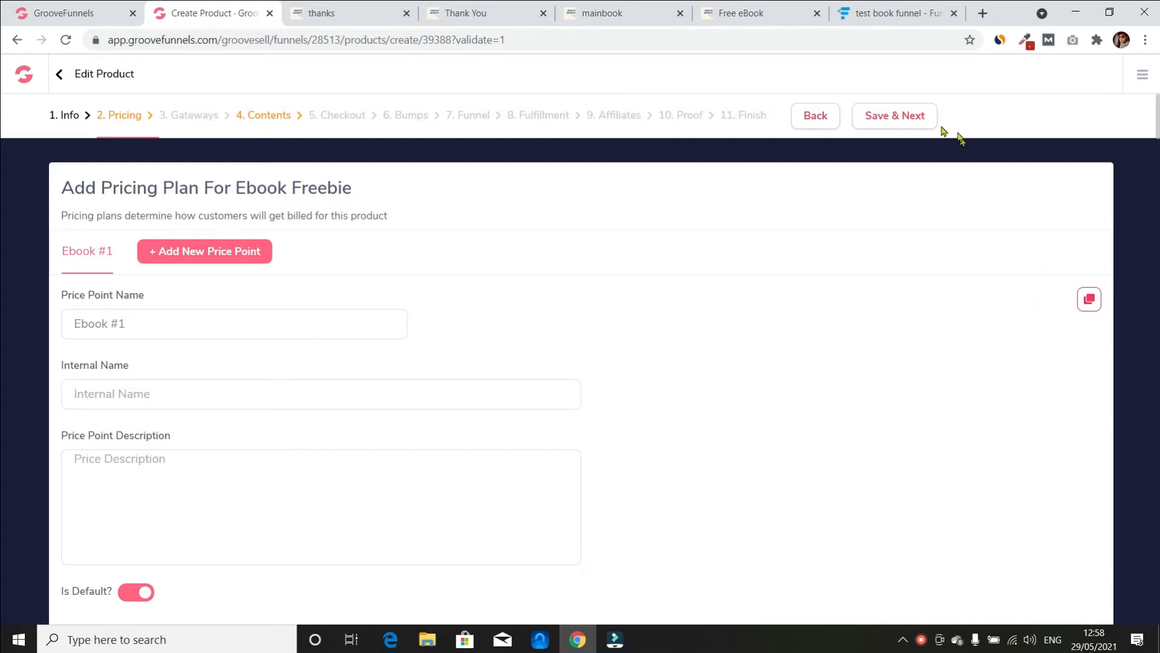
left_click(909, 115)
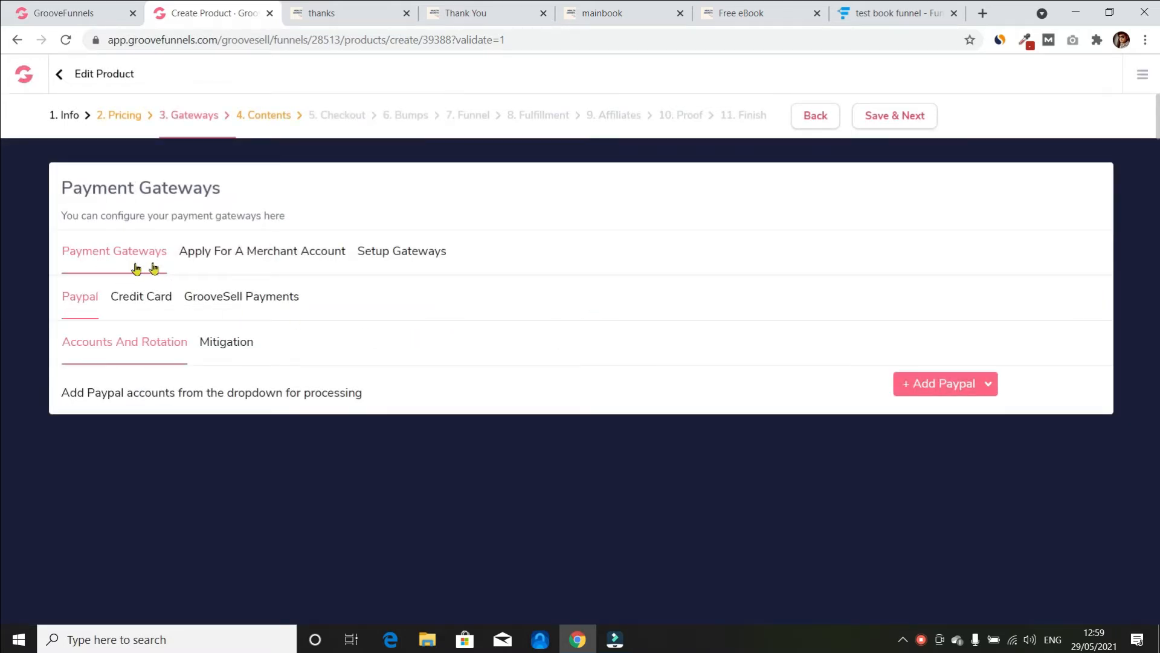
Examine the PayPal, credit card and GrooveSell payment options, the merchant account offer and the gateway setup
left_click(215, 296)
left_click(145, 295)
left_click(237, 248)
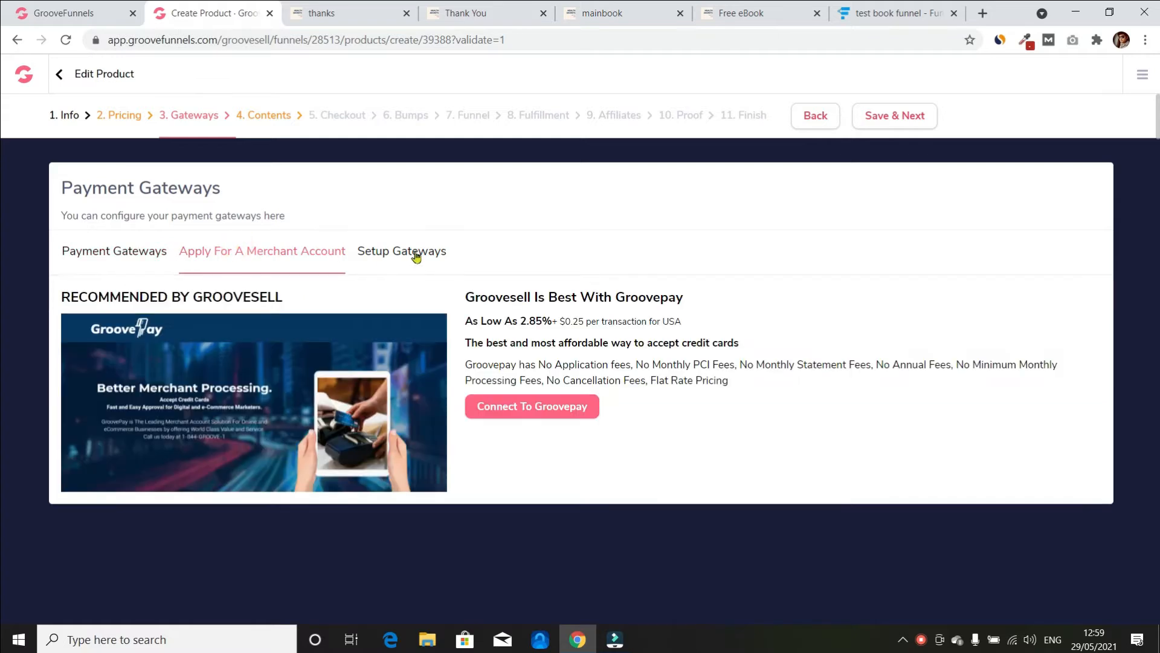
left_click(415, 252)
left_click(117, 251)
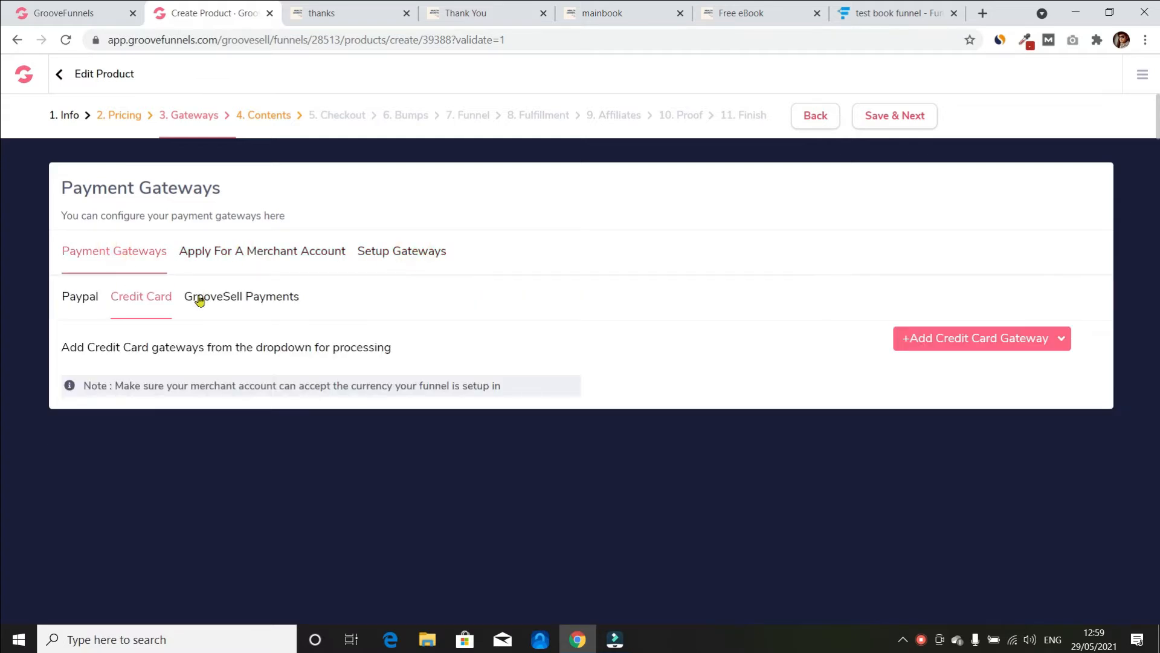
left_click(89, 298)
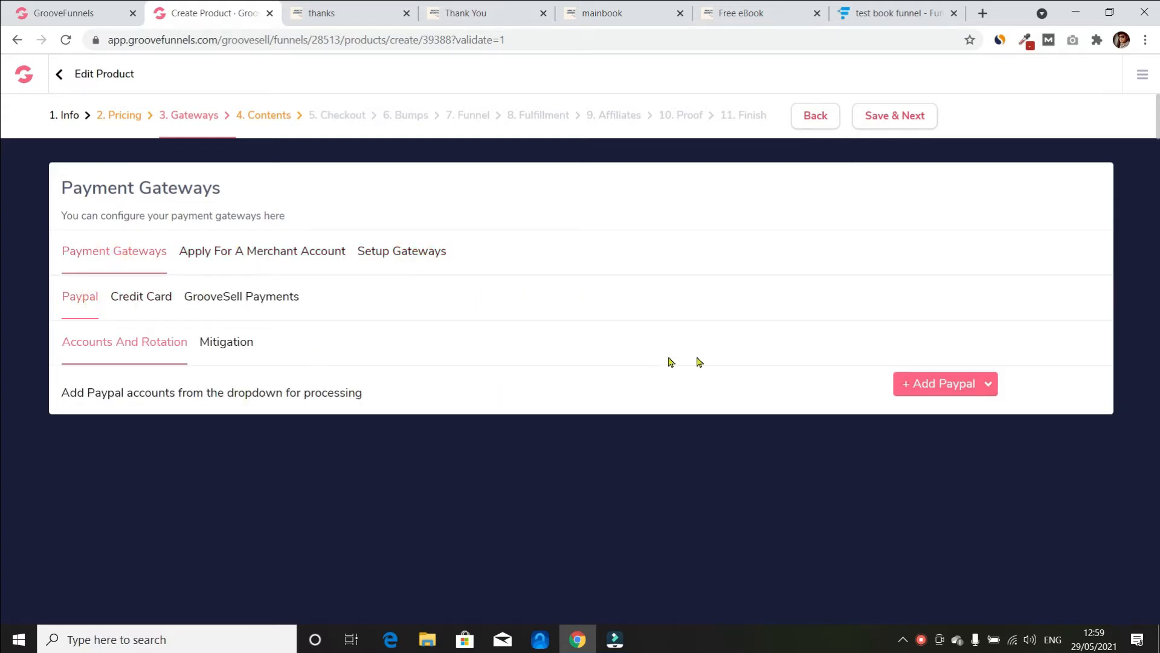
left_click(213, 342)
left_click(144, 341)
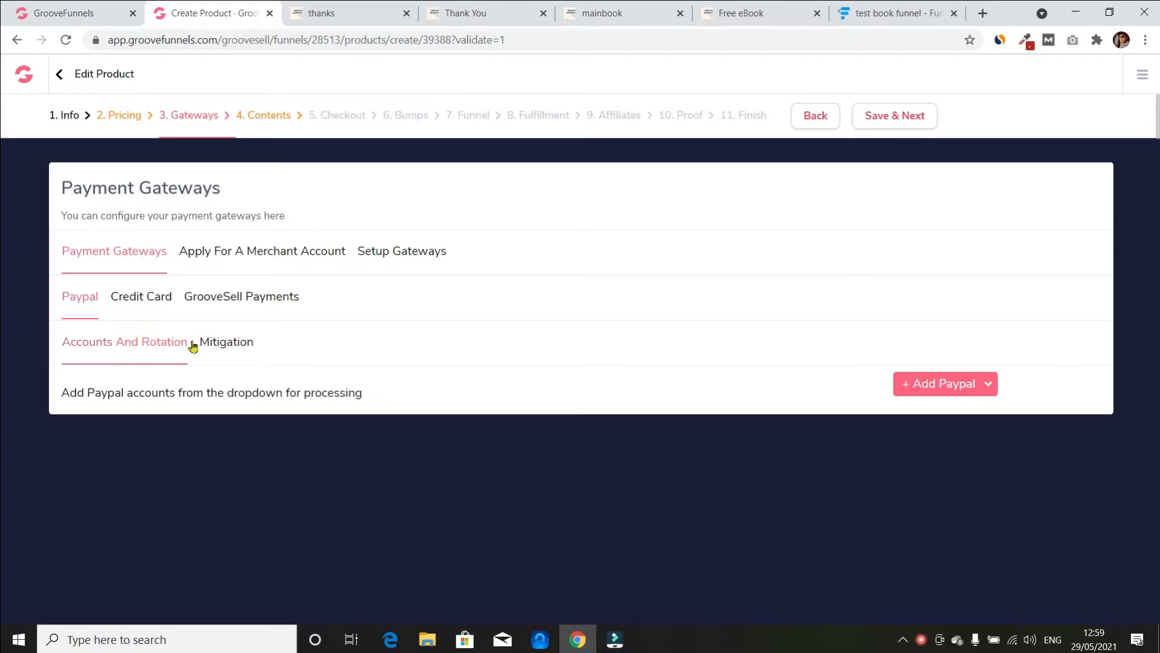
left_click(154, 297)
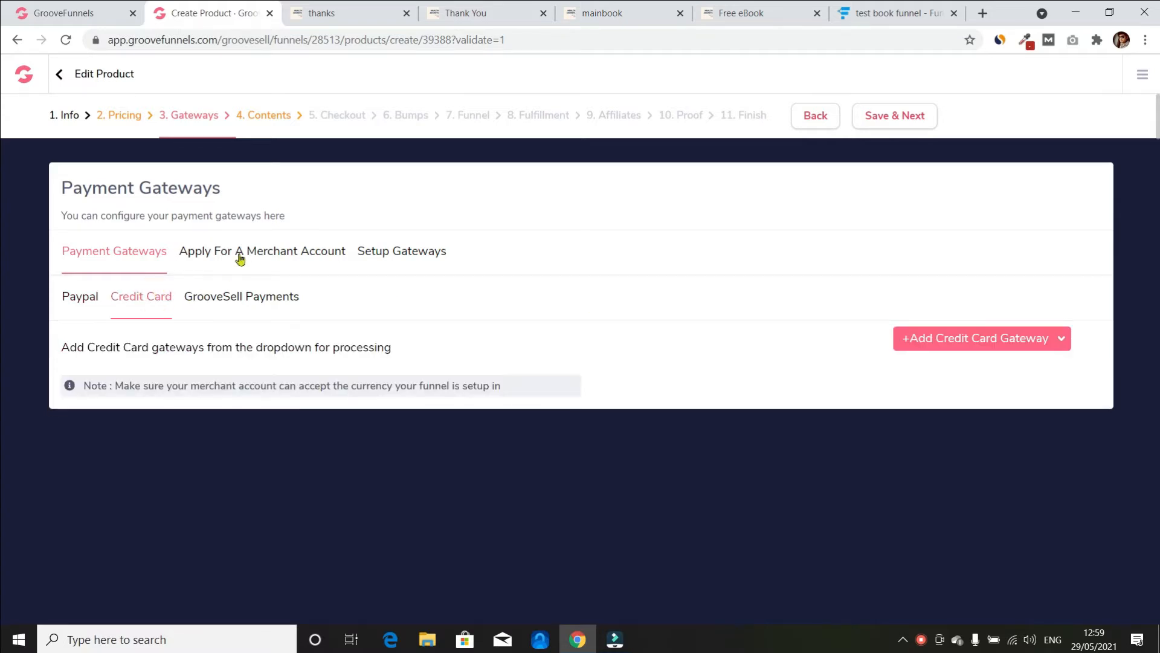
left_click(422, 250)
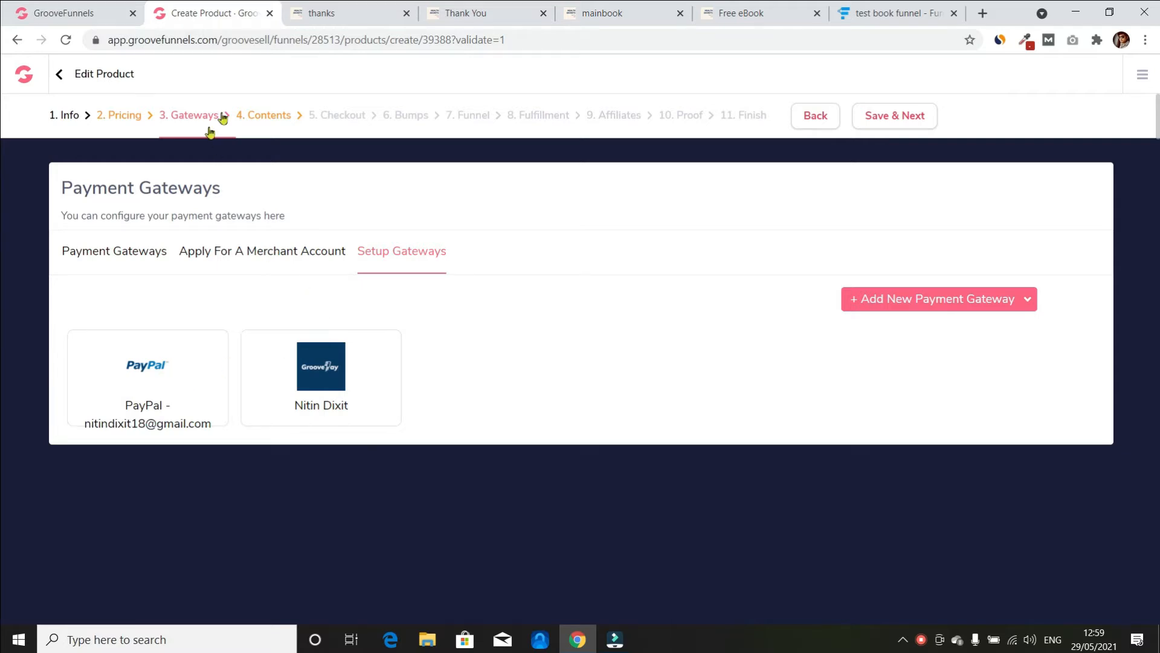
Go to the product's Contents stage and copy the full web address of the Free eBook landing page for the sales page
left_click(281, 123)
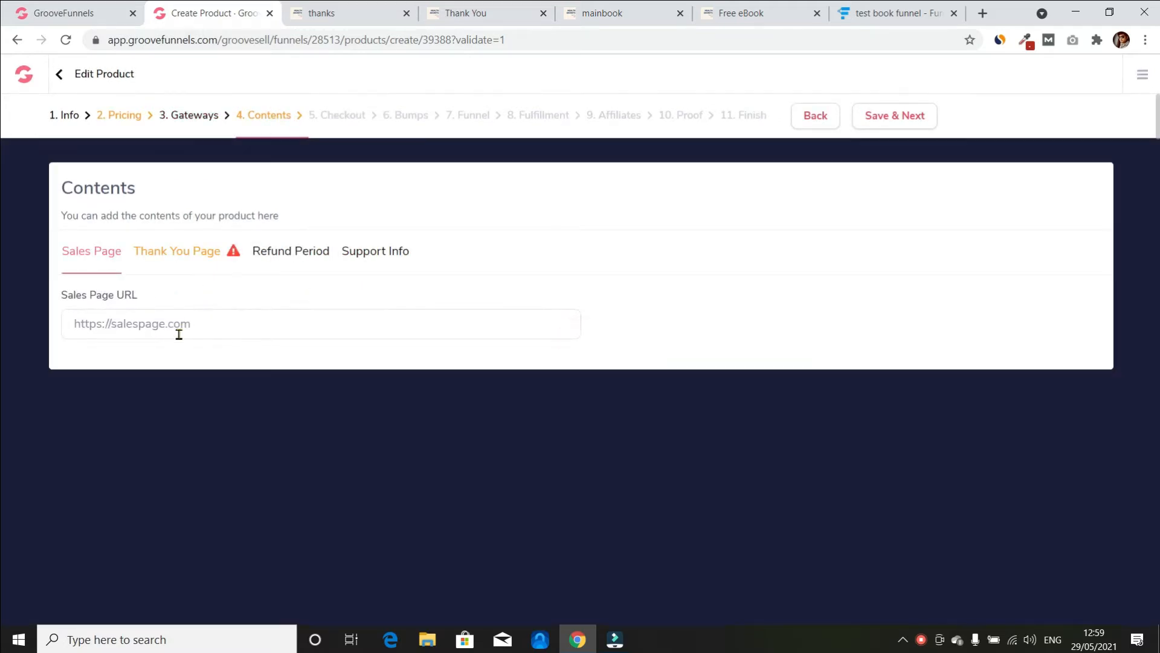
left_click(177, 332)
left_click(751, 13)
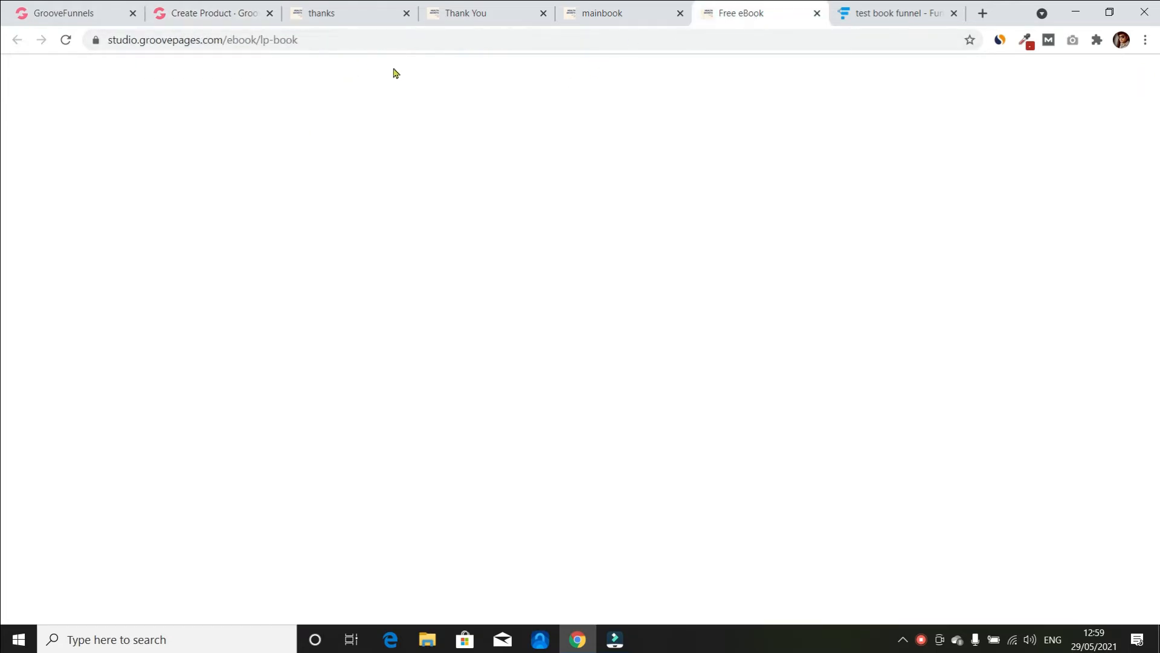
double_click(321, 40)
left_click(363, 39)
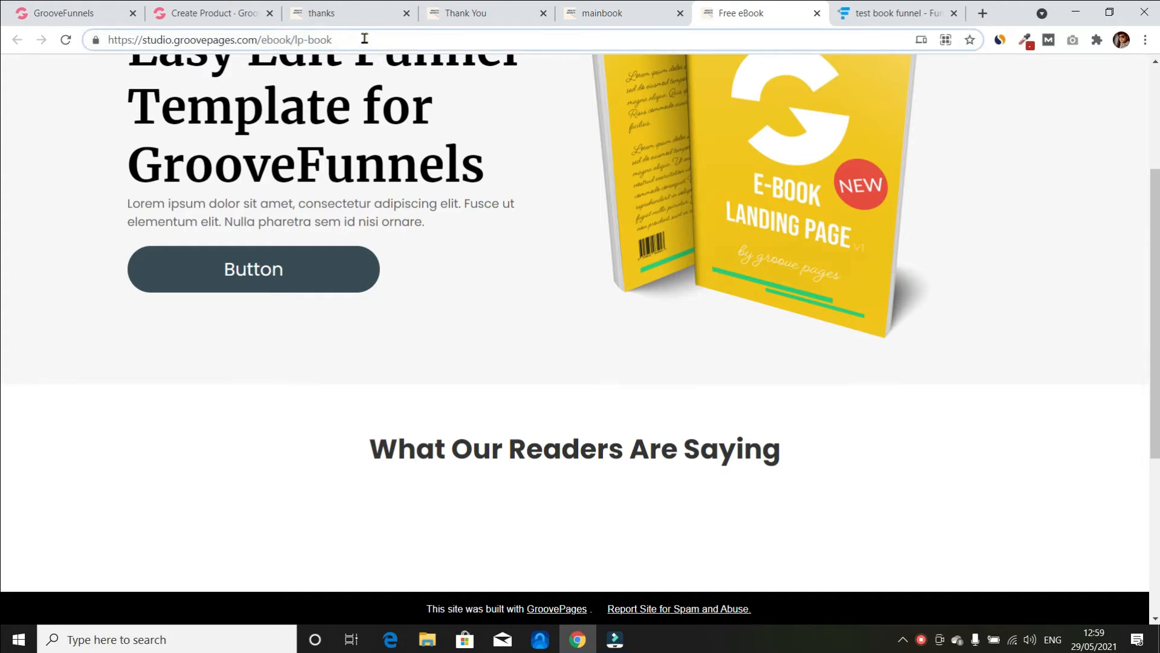
left_click_drag(364, 39, 106, 40)
right_click(126, 41)
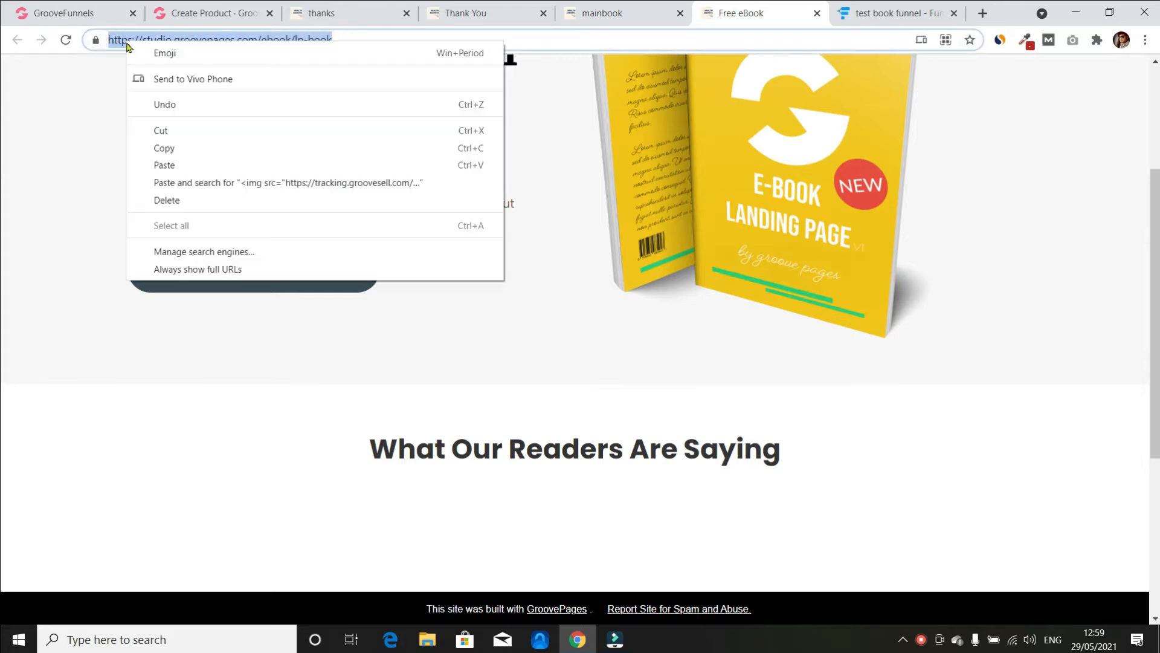
left_click(181, 150)
left_click(73, 14)
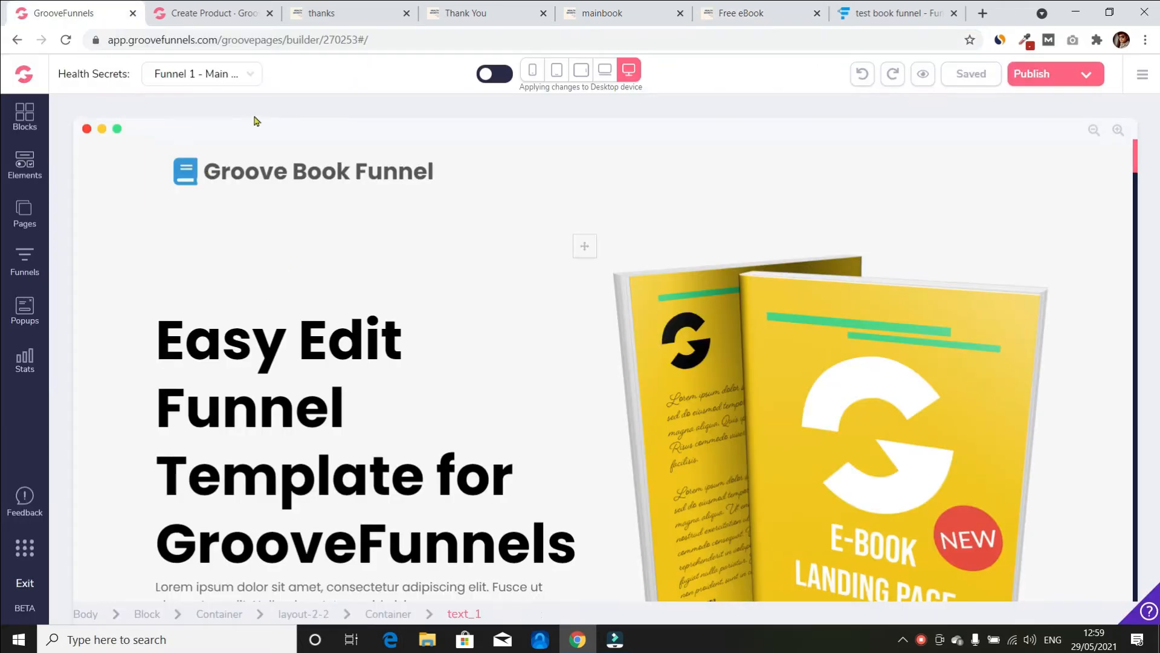
left_click(228, 13)
left_click(250, 321)
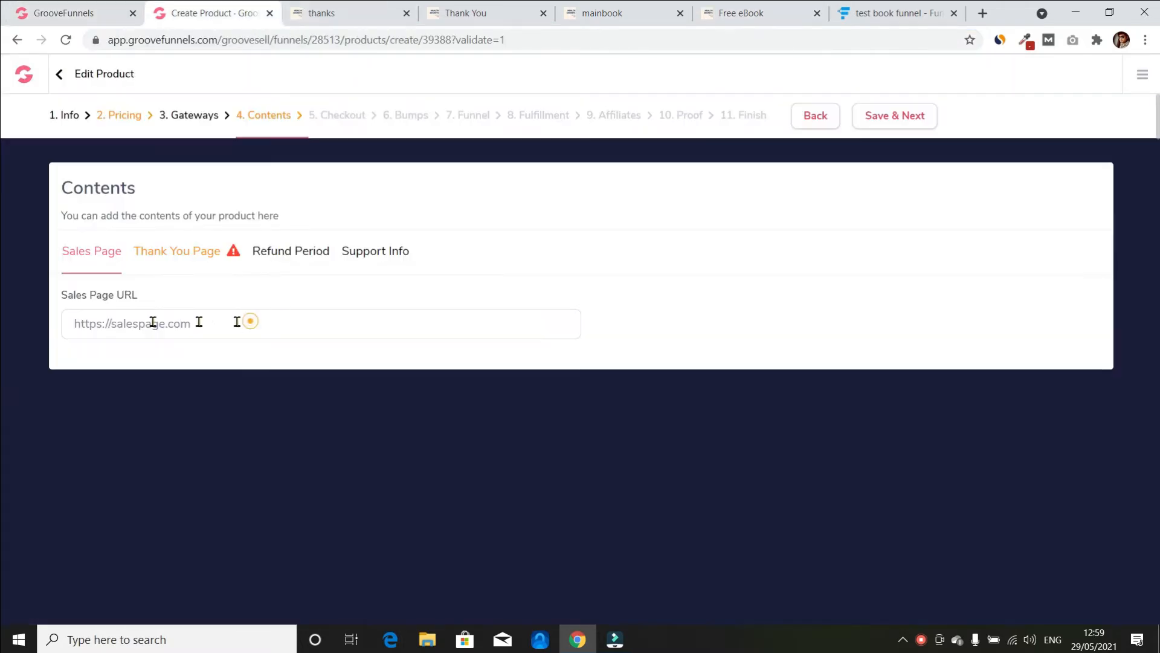
right_click(207, 326)
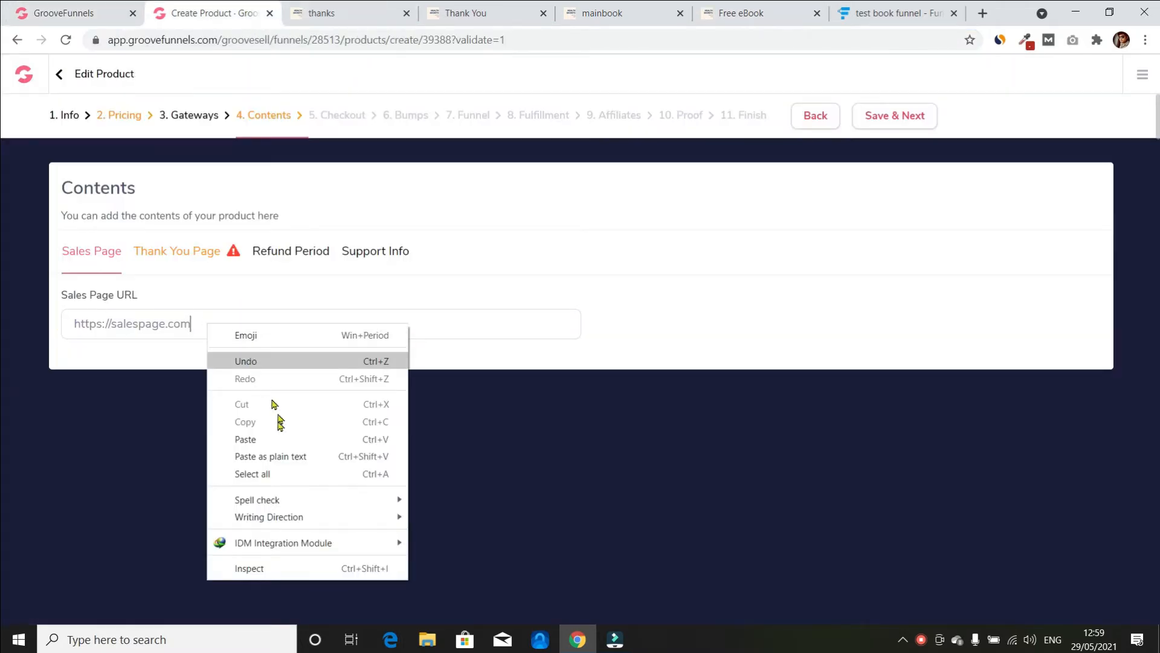
left_click(271, 457)
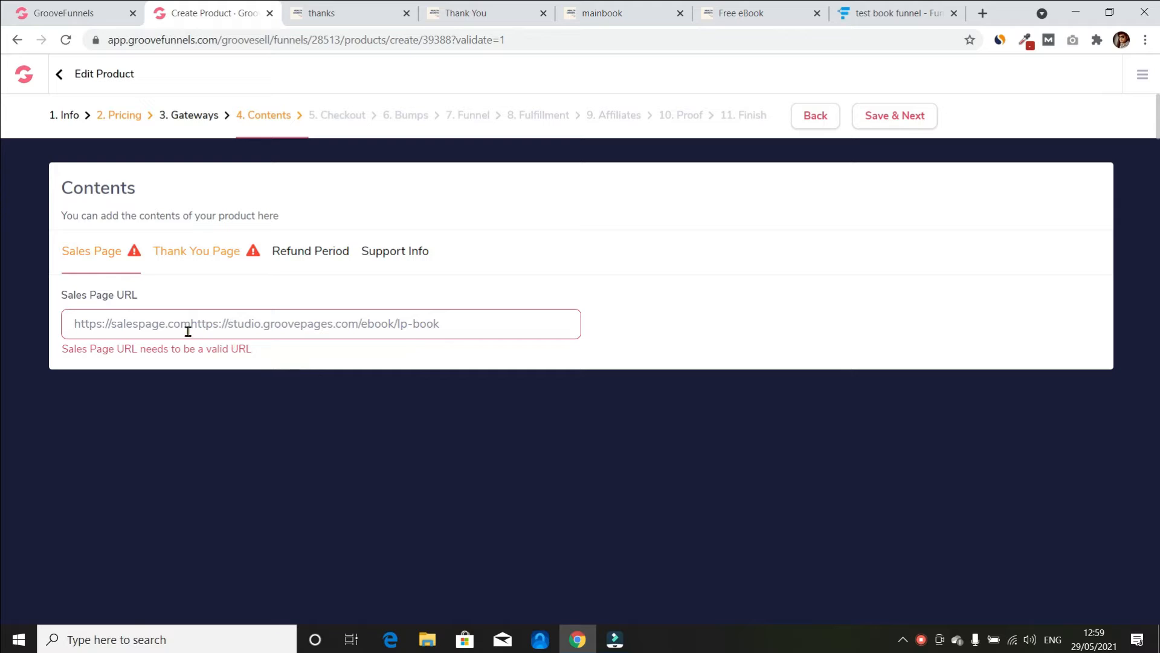
left_click_drag(192, 327, 64, 323)
key("BackSpace")
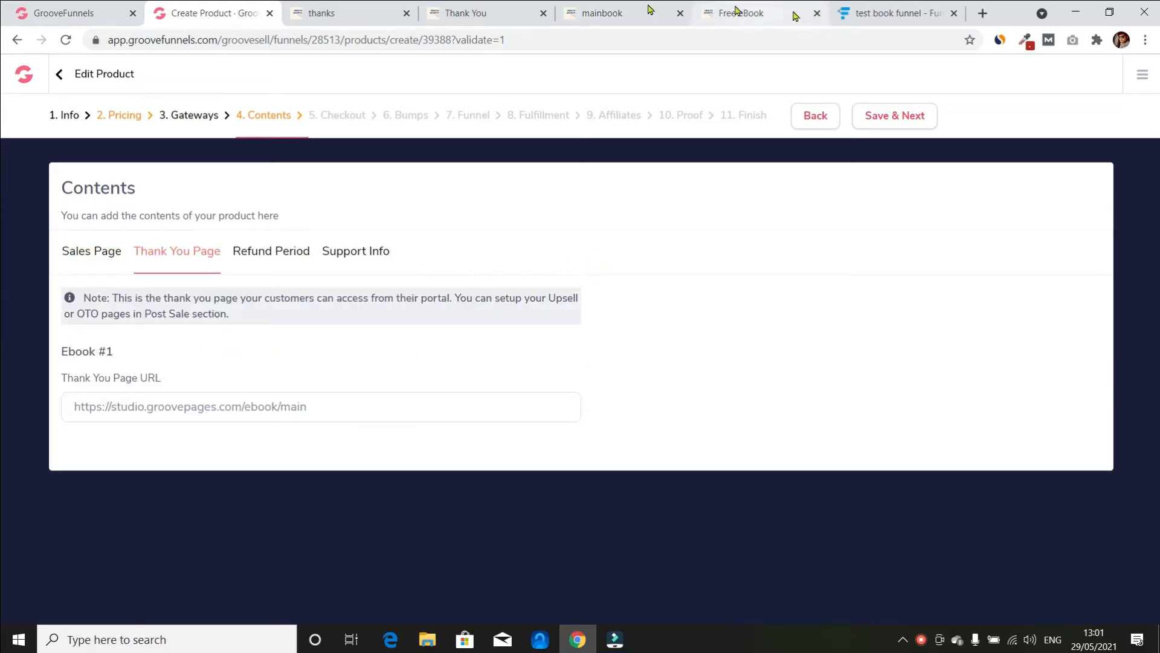
Check the funnel diagram and copy the web address of the thanks page that follows the freebie landing page
left_click(463, 13)
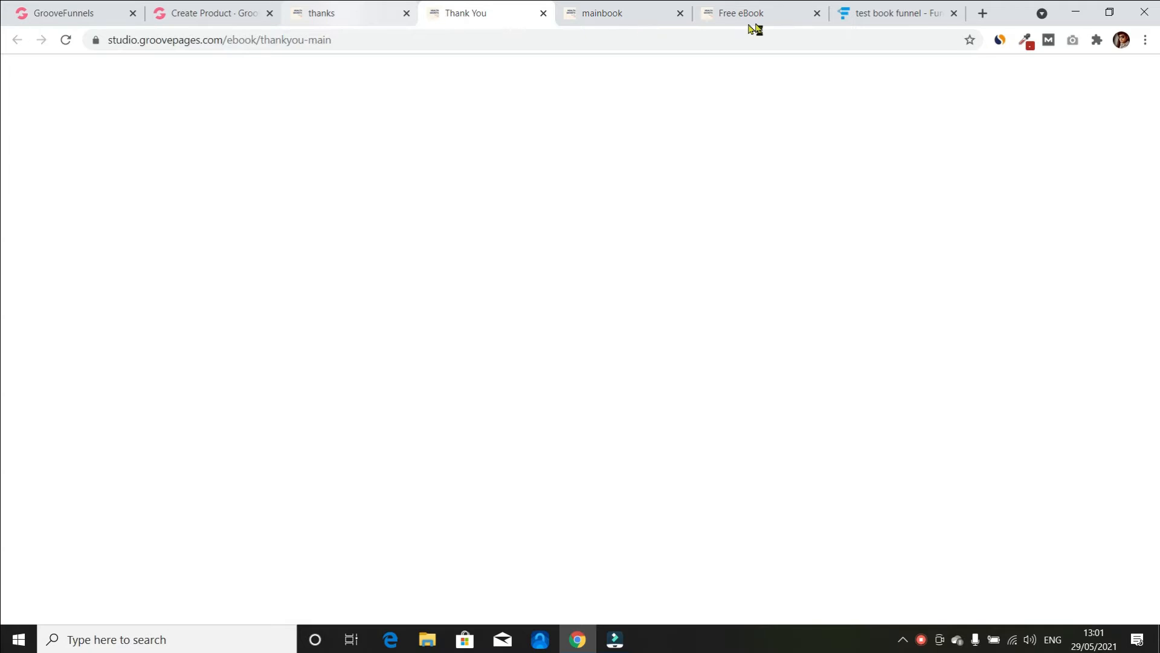
left_click(878, 11)
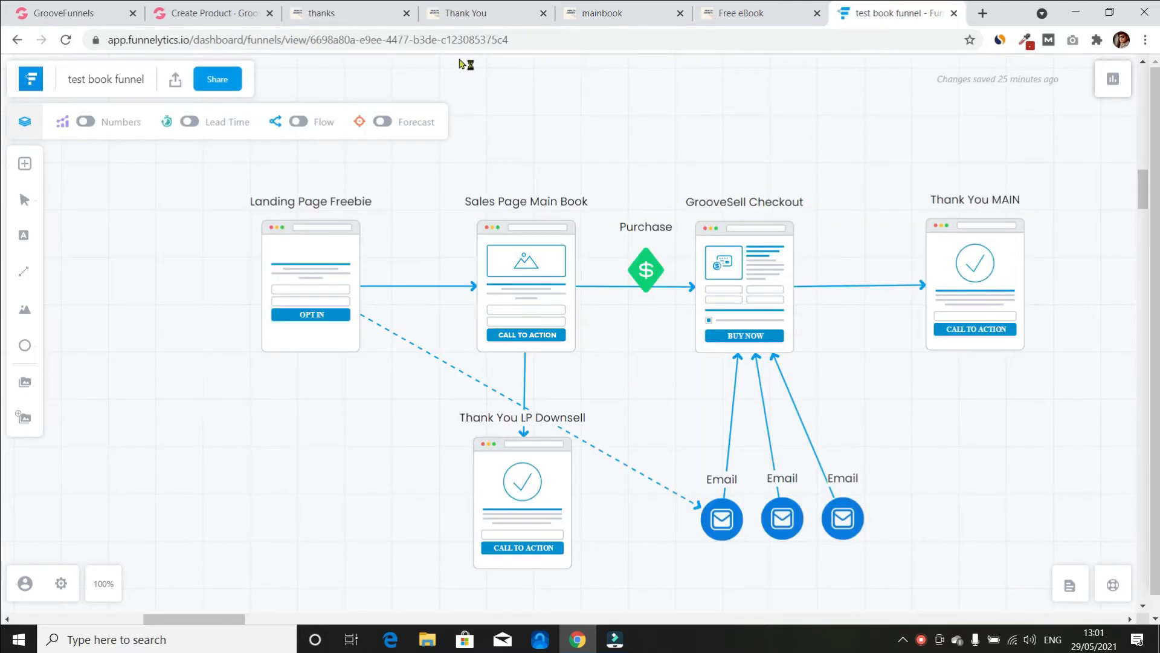
left_click(347, 28)
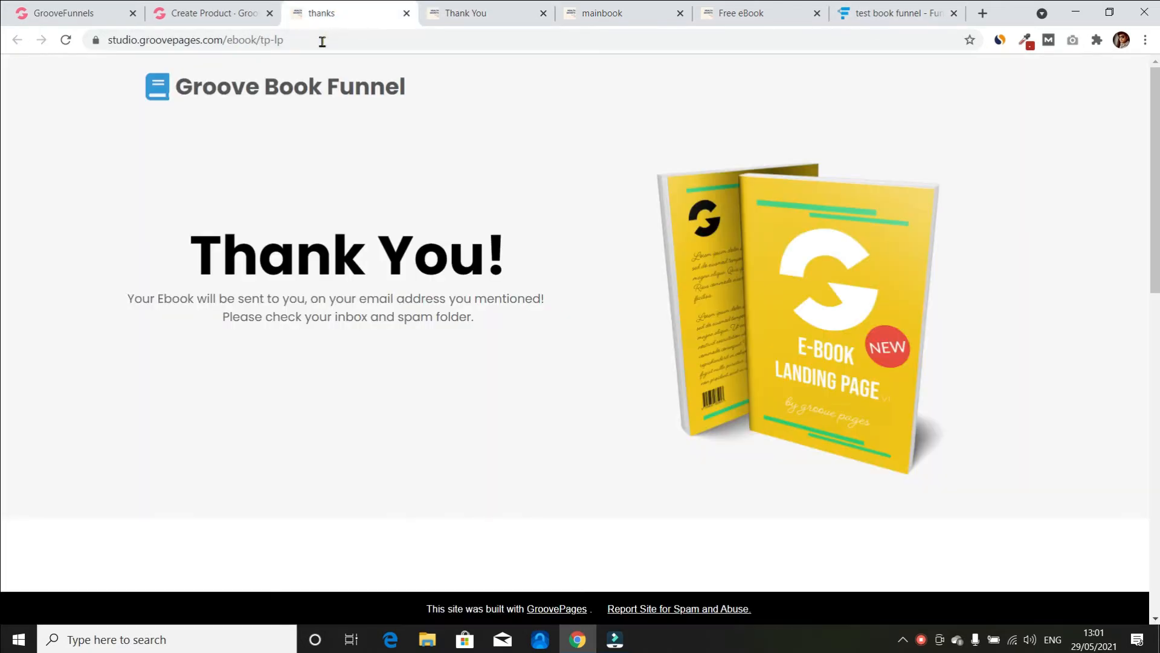
left_click(322, 41)
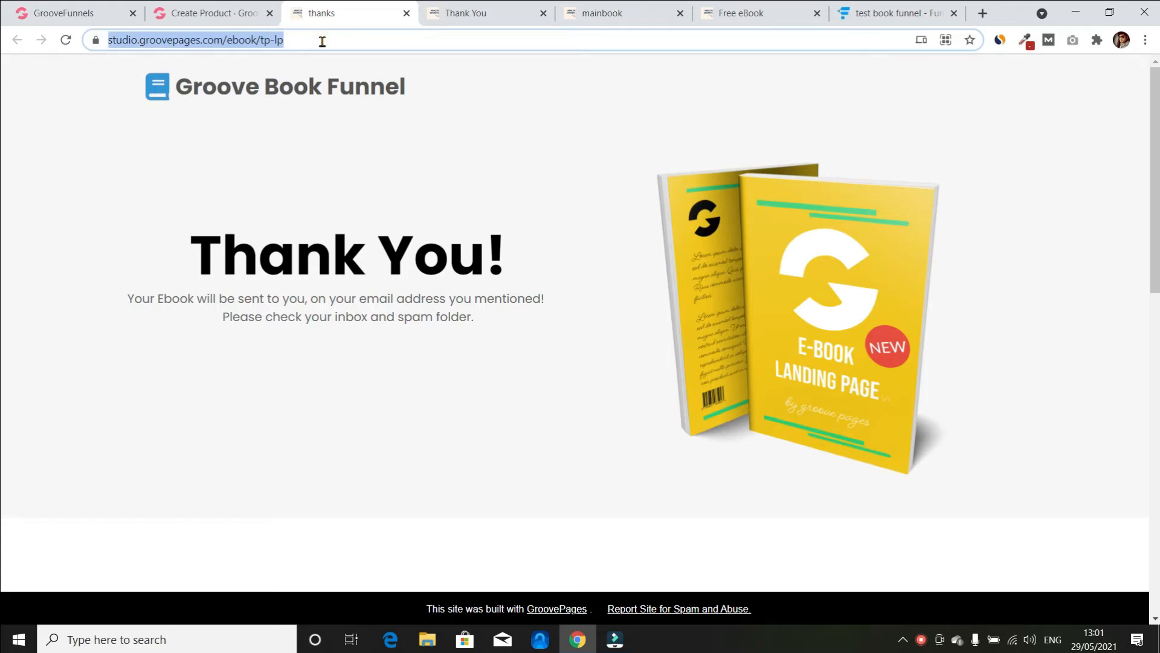
left_click(85, 13)
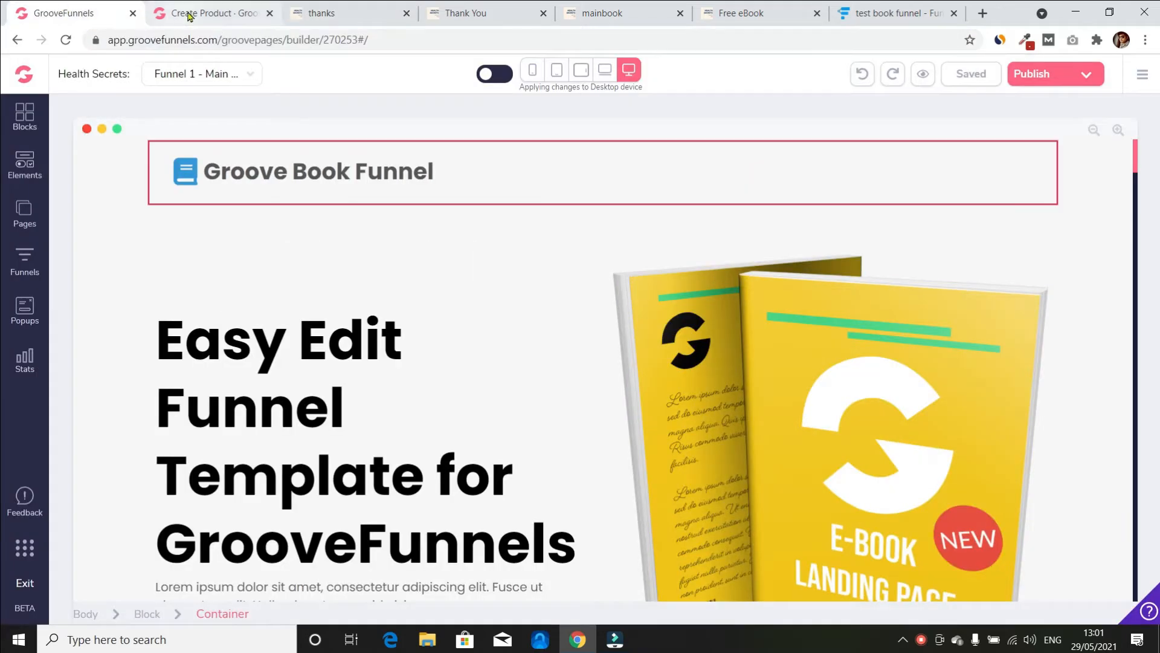
left_click(184, 14)
left_click_drag(310, 408, 45, 419)
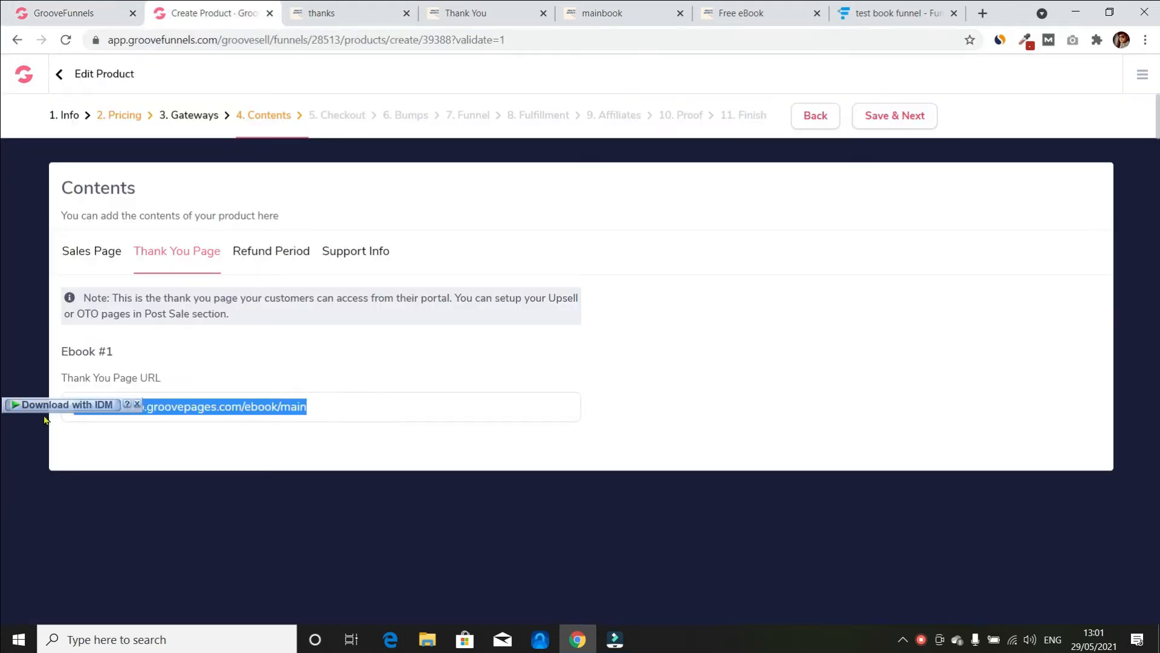
key("ctrl+v")
right_click(285, 437)
left_click(225, 459)
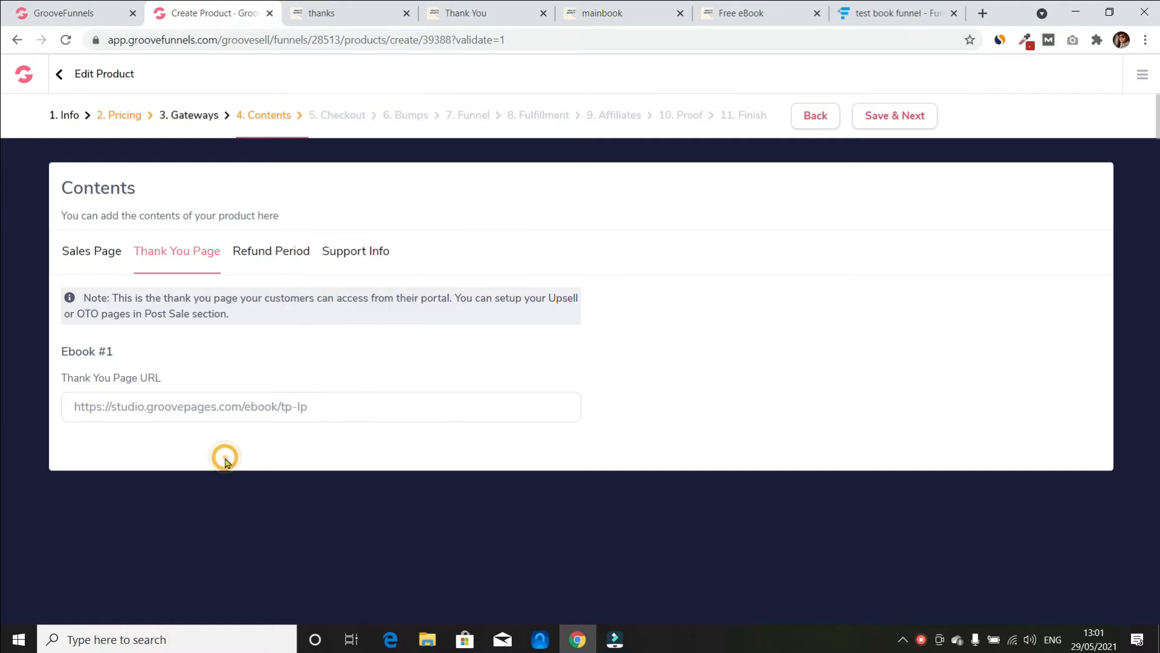
Save the product contents and accept the current Checkout and Order Bumps settings to reach the Funnel stage
left_click(883, 114)
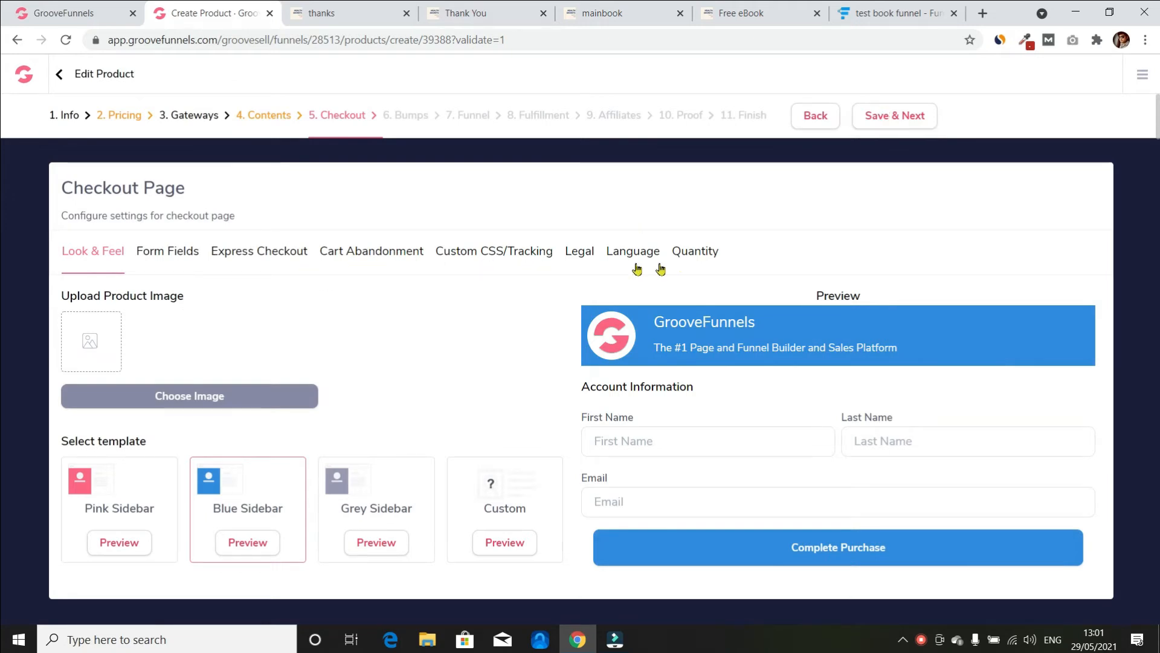
left_click(879, 115)
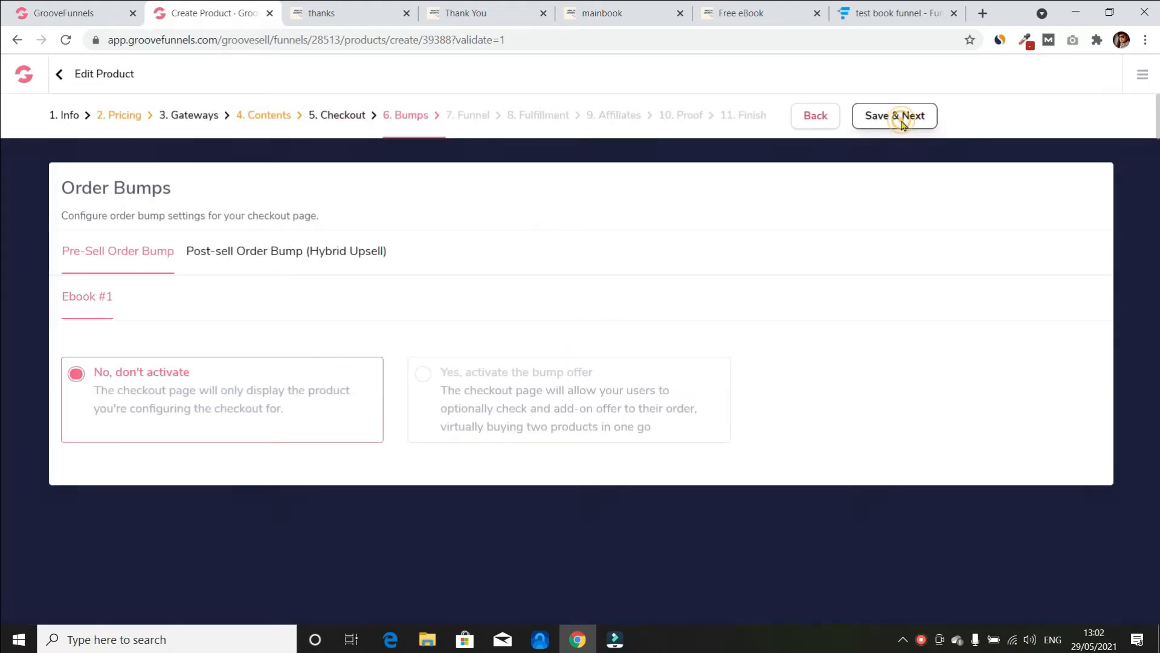
left_click(902, 117)
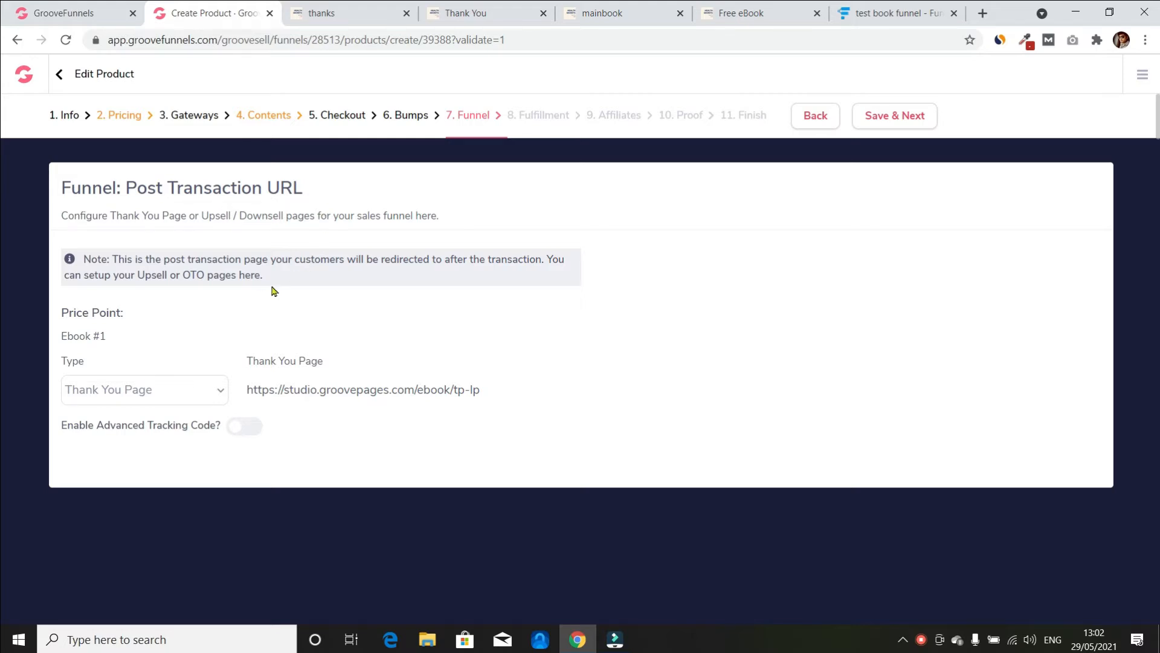
left_click(201, 402)
left_click(142, 430)
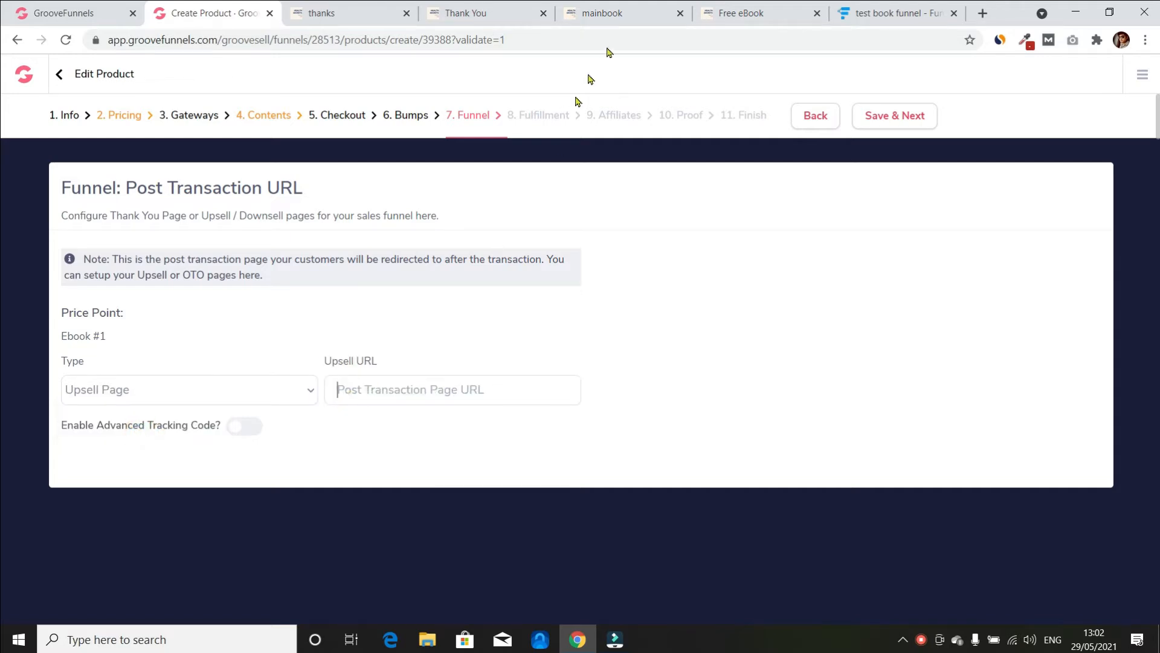
left_click(604, 13)
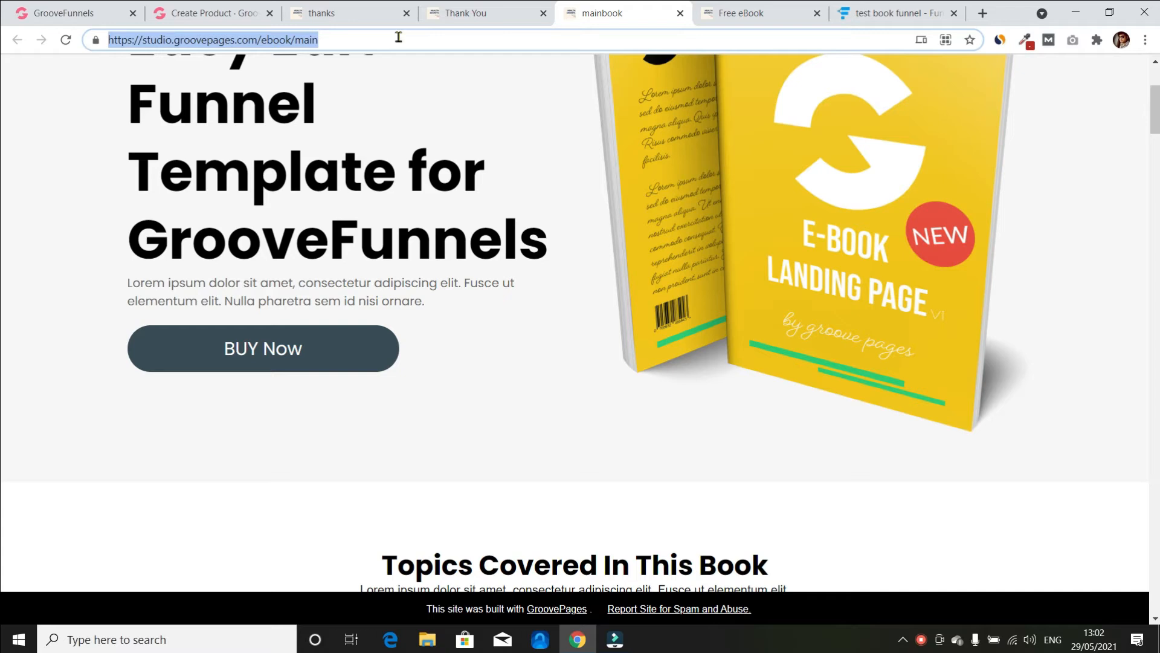
right_click(300, 41)
left_click(363, 141)
left_click(203, 12)
left_click(393, 385)
key("ctrl+v")
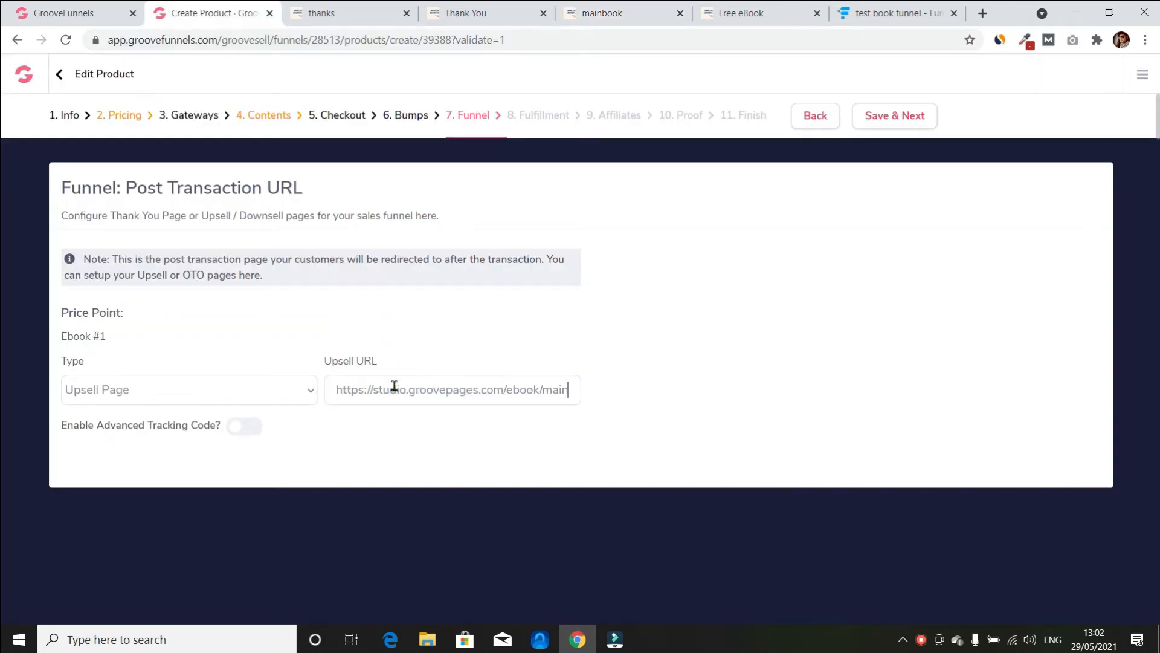
left_click(494, 436)
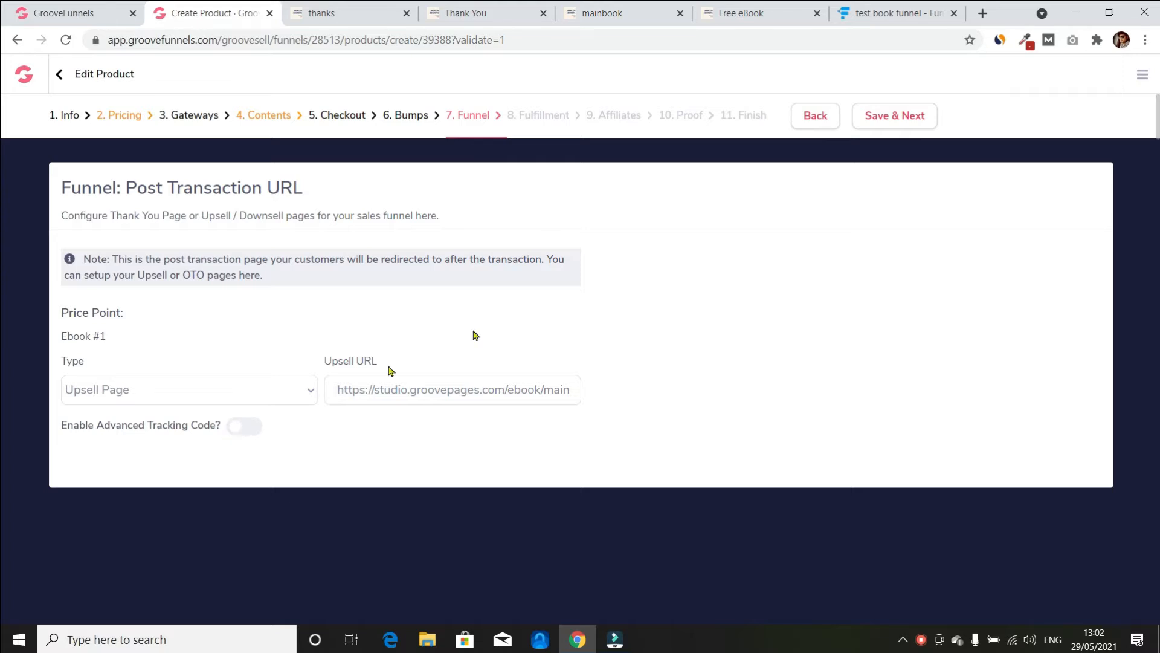
Save the funnel settings and complete the Fulfillment, Affiliates and Proof stages unchanged, keeping No Affiliate Program
left_click(869, 118)
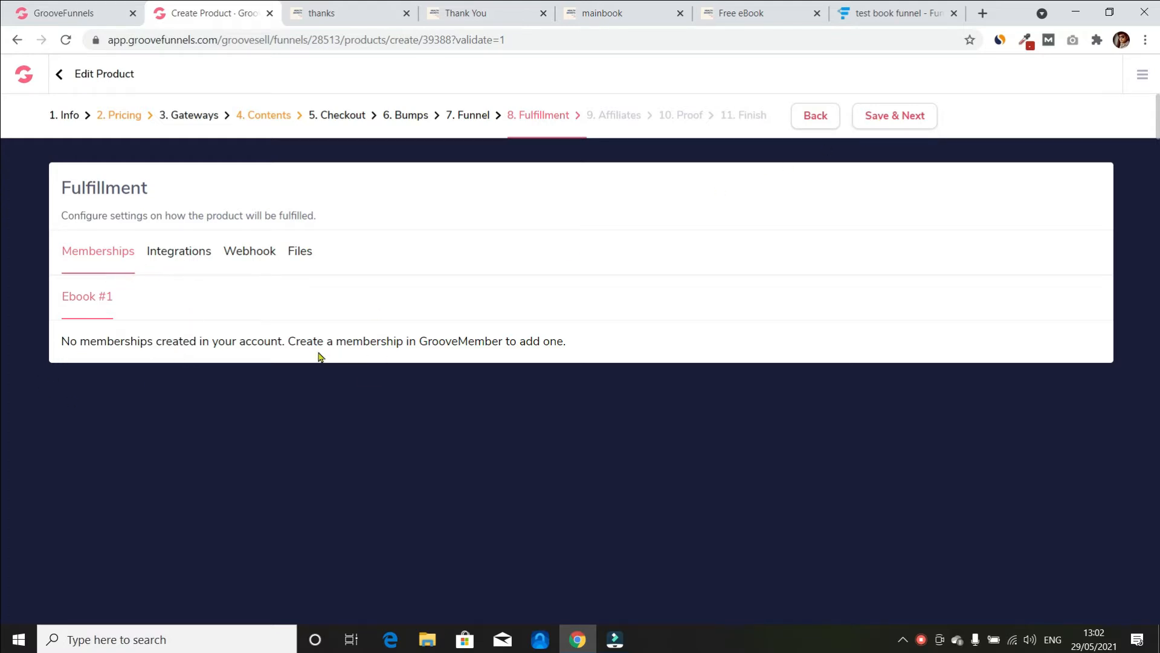
right_click(890, 118)
left_click(882, 121)
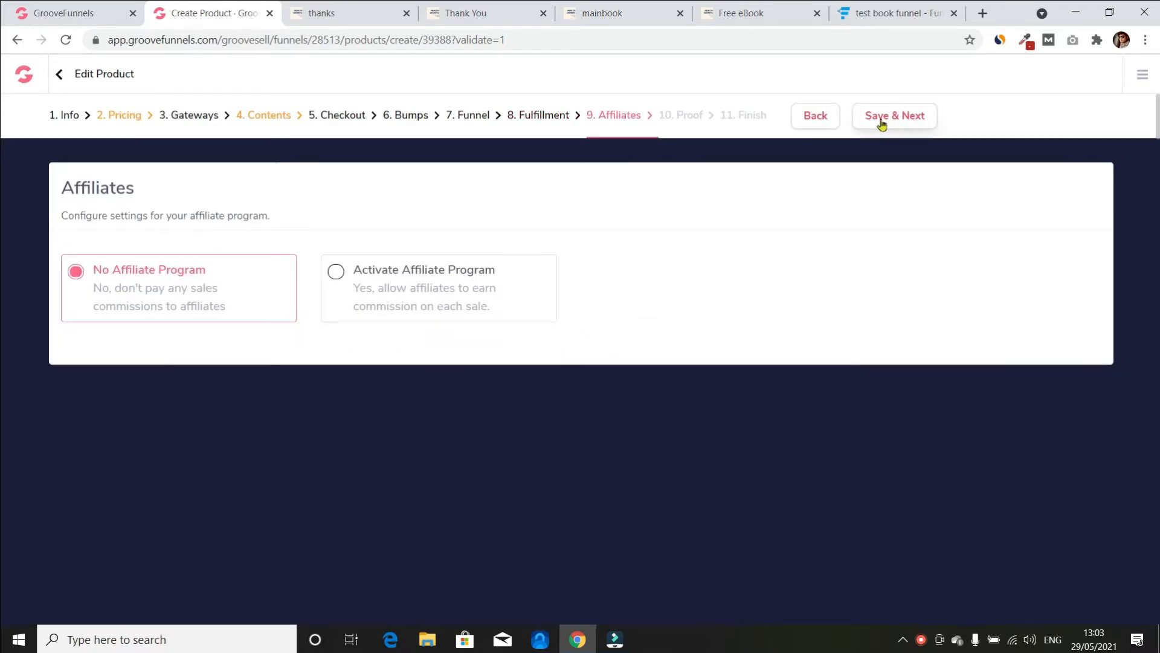
left_click(891, 119)
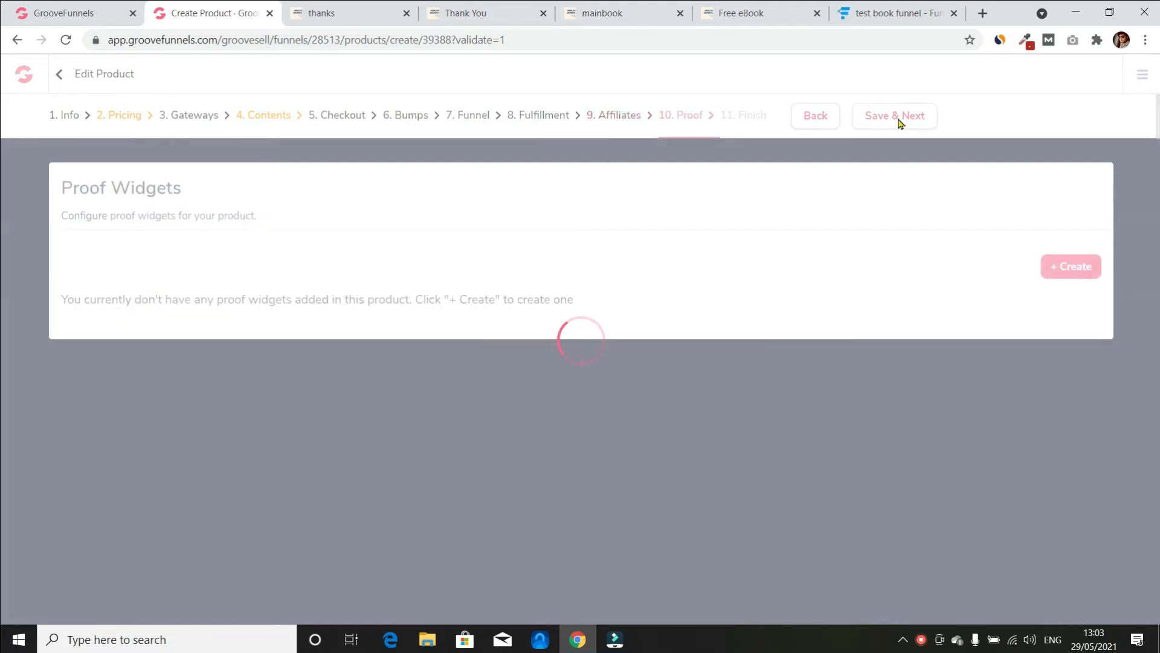
left_click(899, 123)
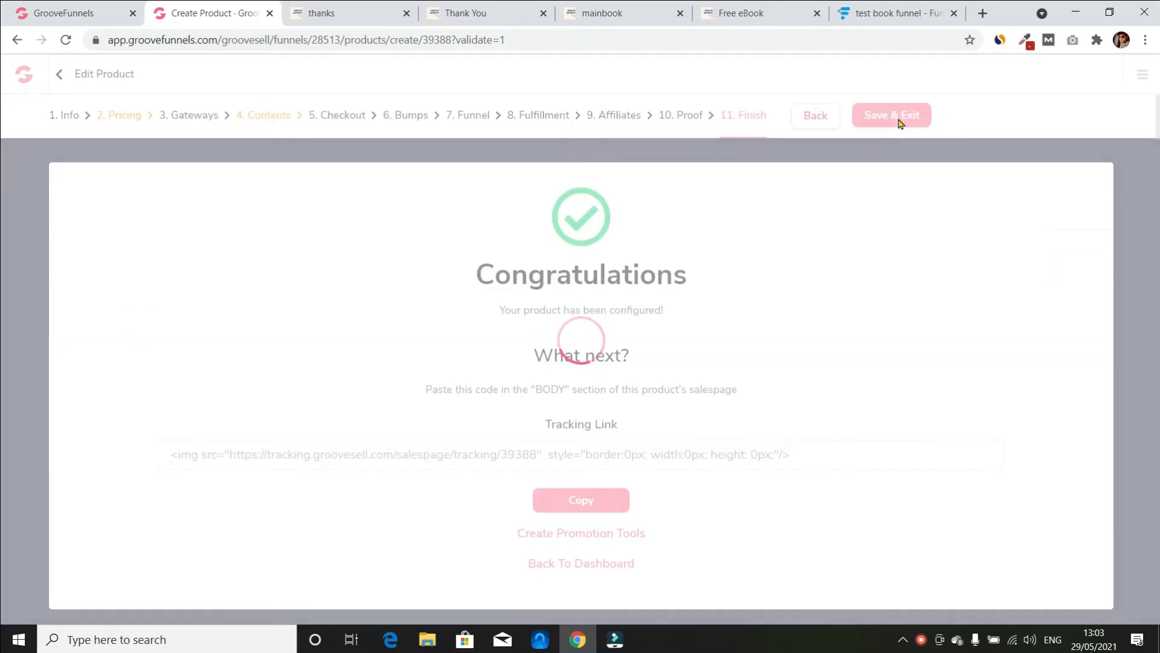
Copy the configured product's tracking code and switch to the GroovePages builder
triple_click(814, 450)
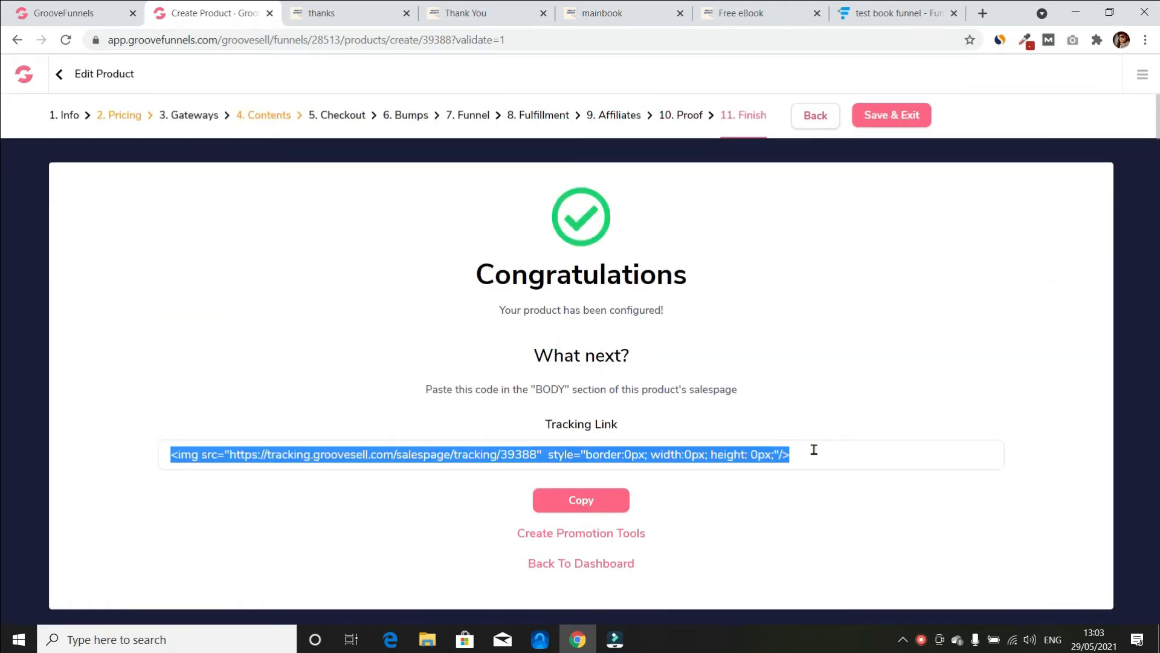
left_click(604, 502)
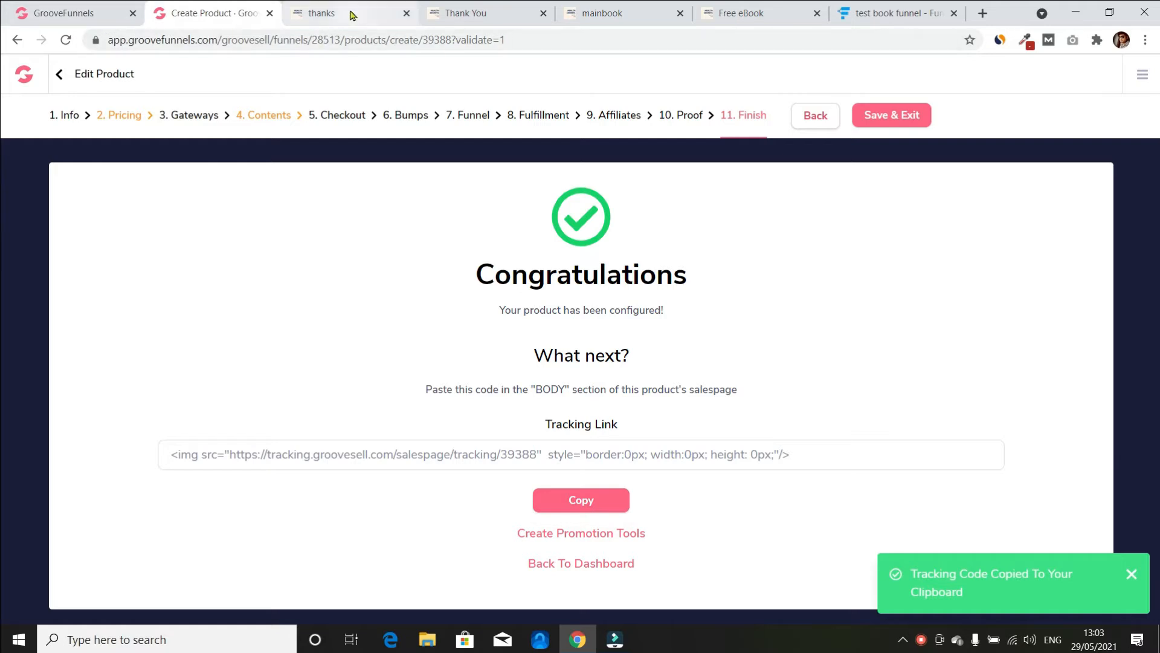
left_click(326, 12)
left_click(63, 17)
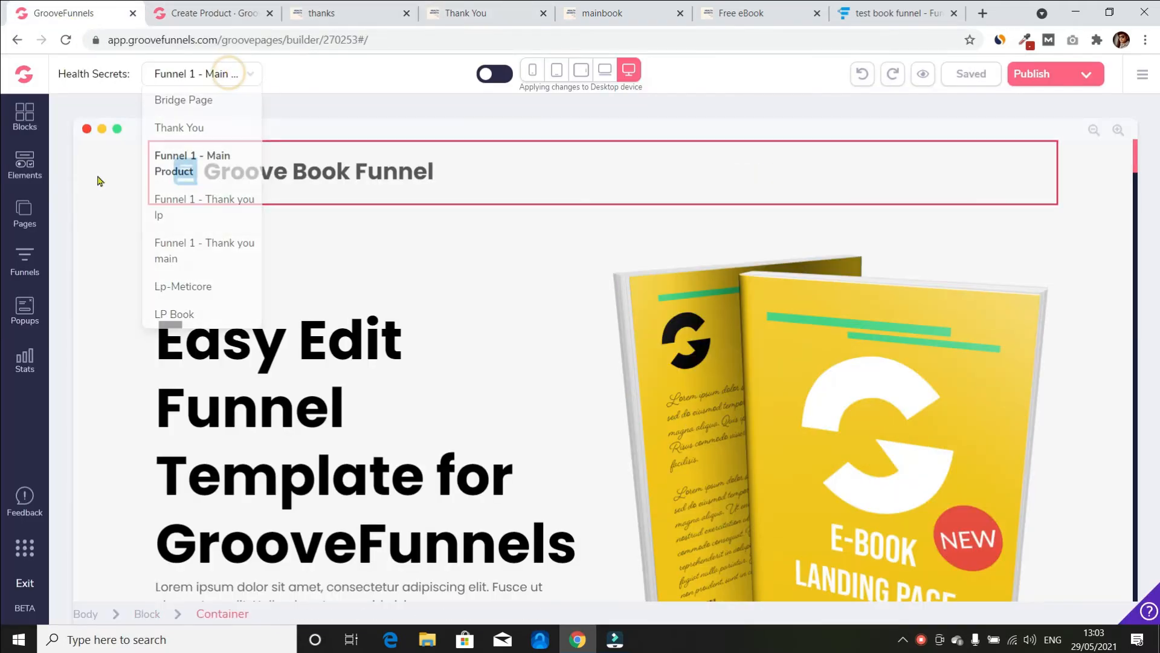
Load the LP Book page in the builder and open its page settings
left_click(23, 210)
left_click(151, 253)
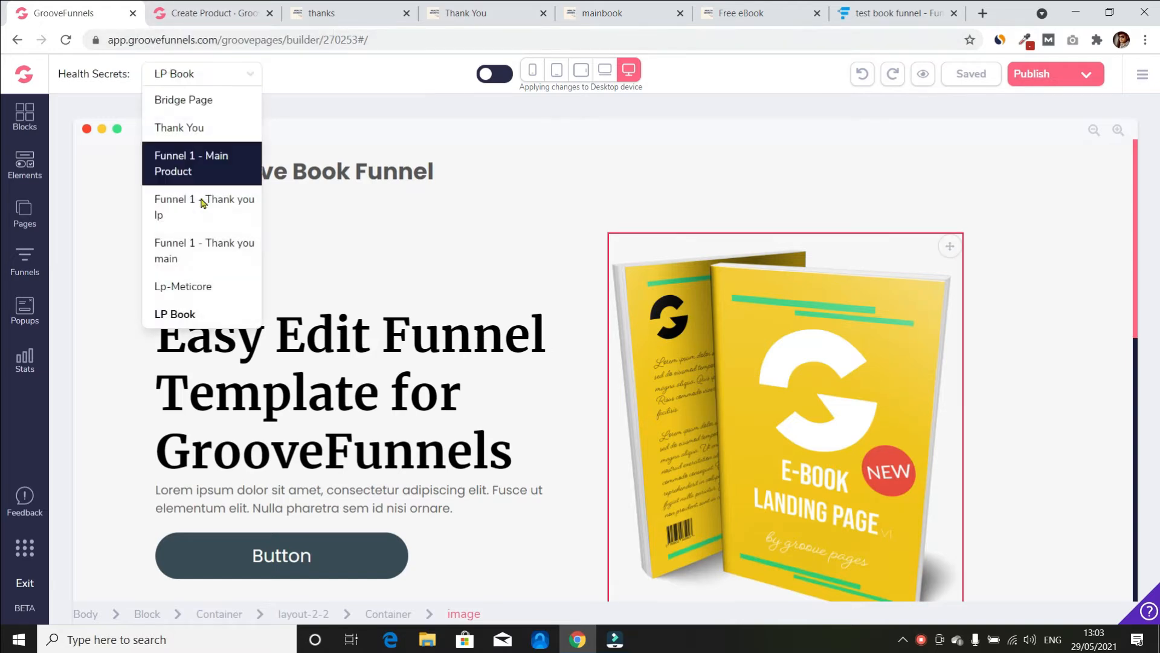
left_click(105, 302)
left_click(24, 211)
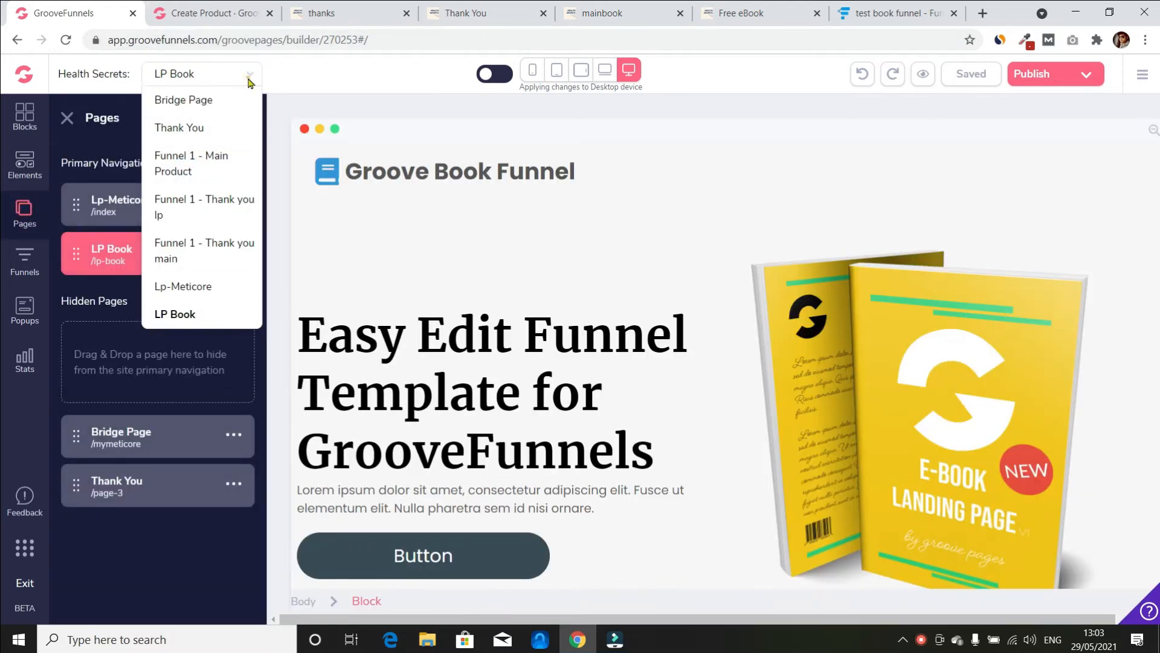
left_click(249, 74)
left_click(234, 252)
left_click(112, 294)
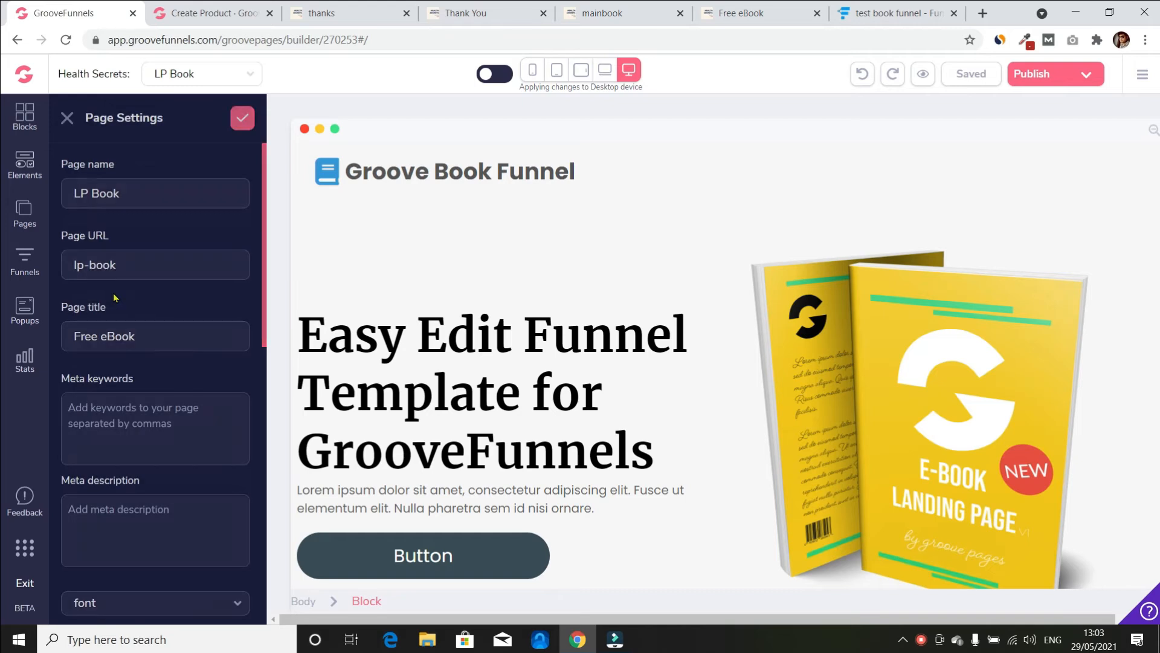
Paste the GrooveSell tracking code into the LP Book page's body top code include and save the page settings
scroll(107, 451, "down", 3)
scroll(107, 450, "down", 3)
left_click(108, 481)
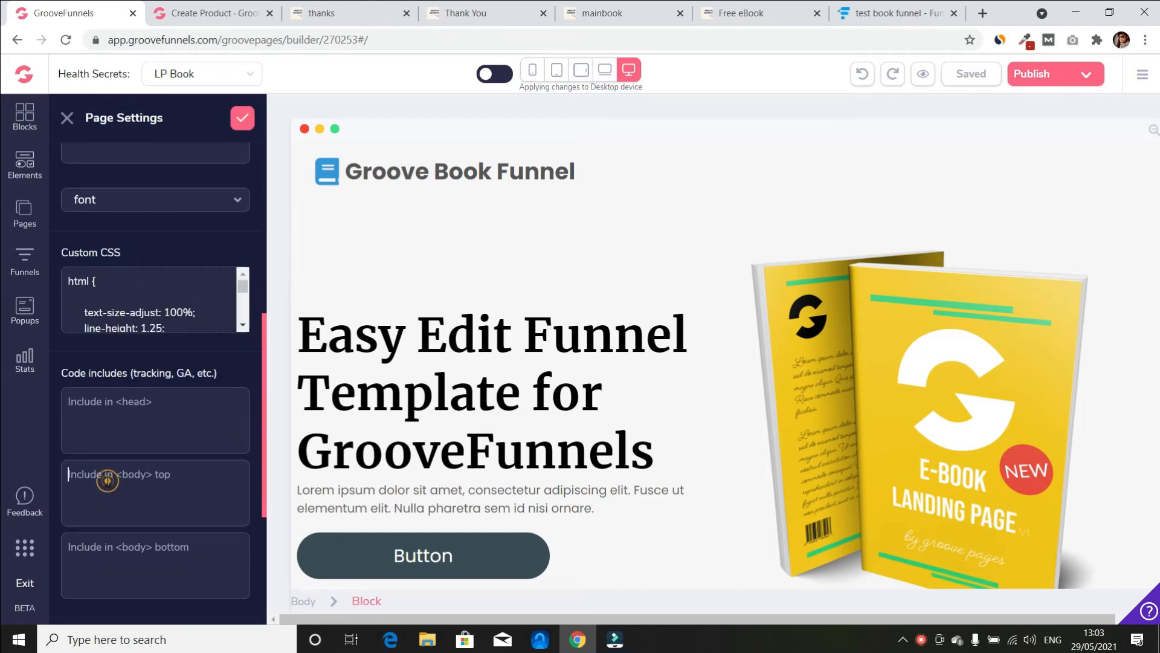
left_click(206, 13)
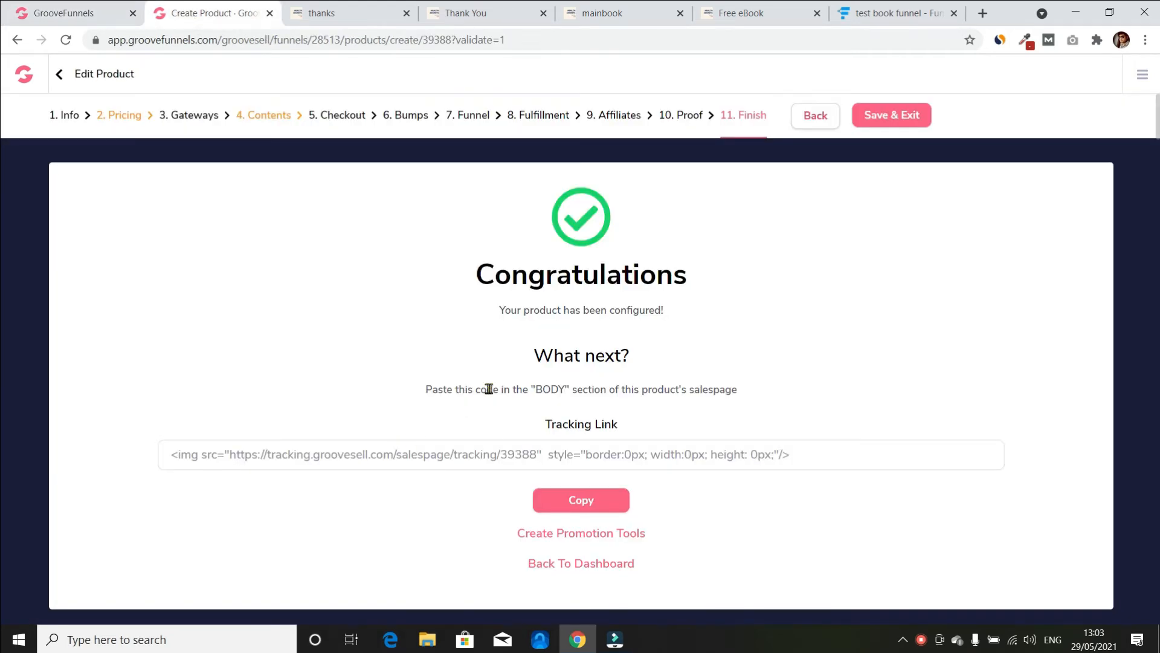
left_click_drag(493, 389, 582, 389)
left_click(79, 12)
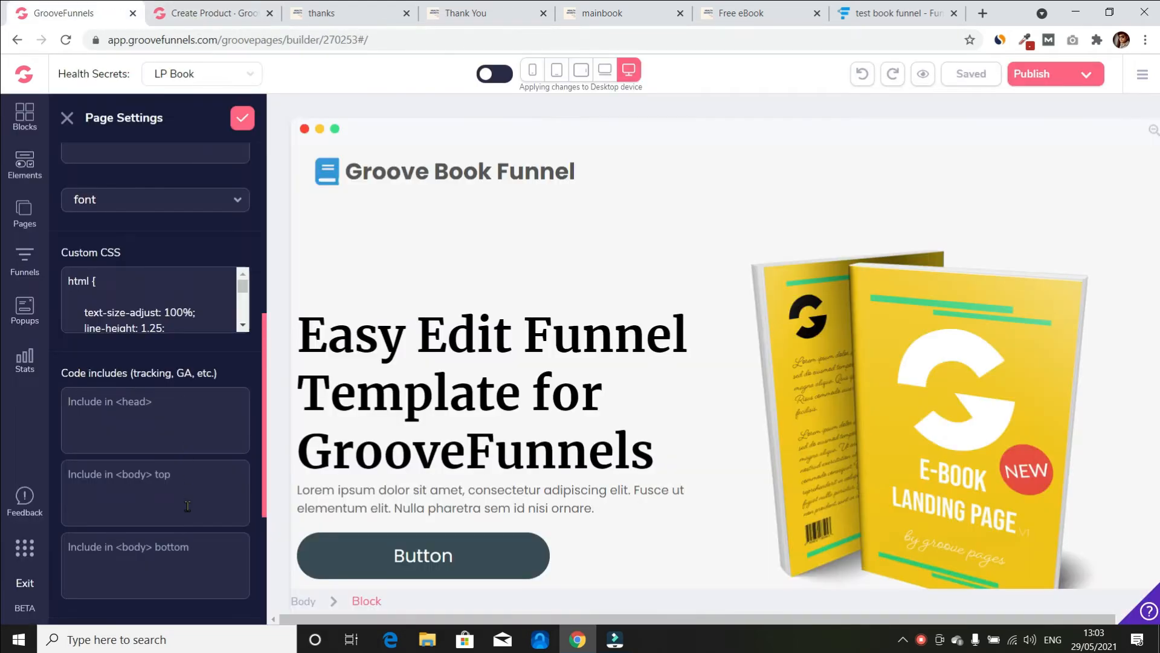
key("ctrl+v")
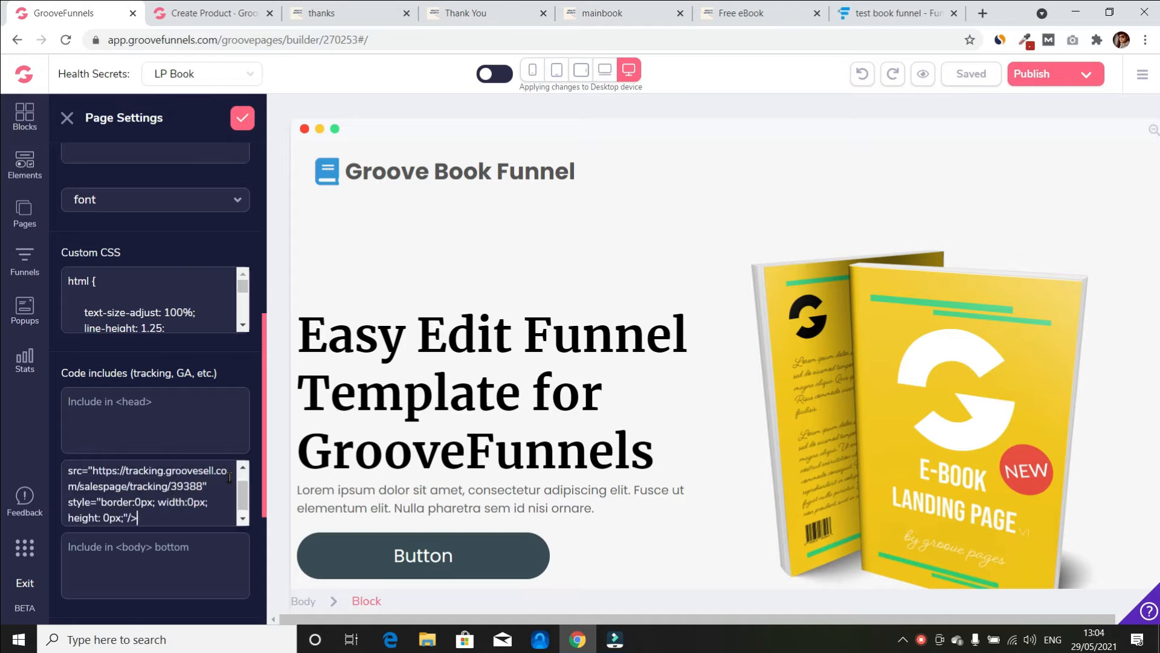
left_click(242, 118)
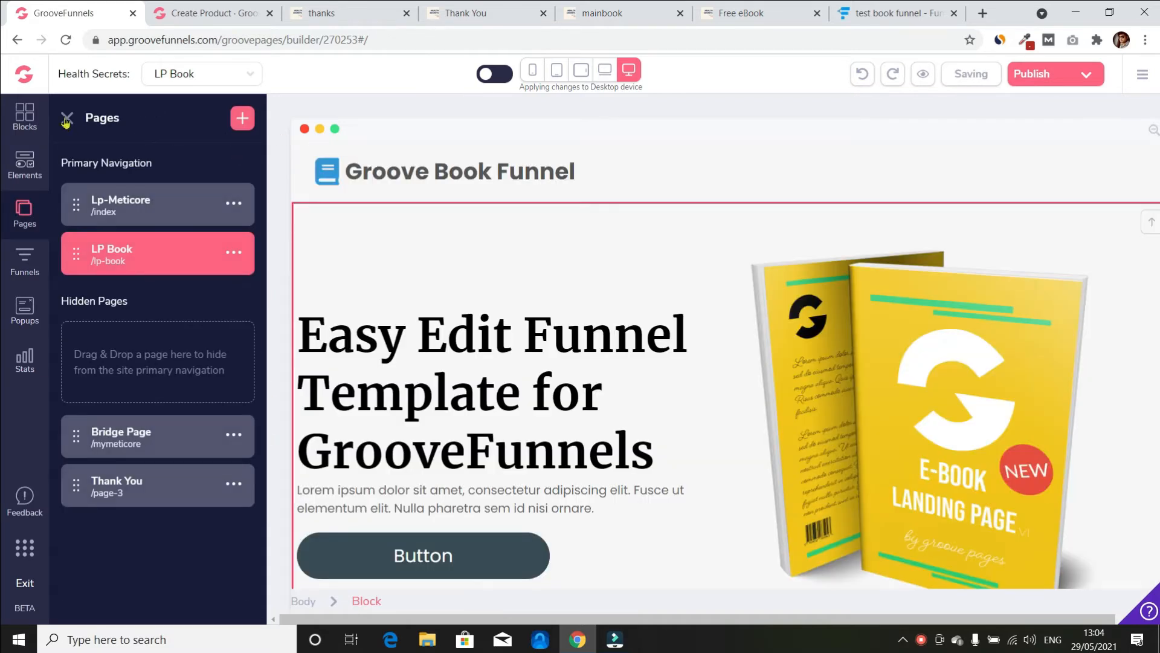
left_click(67, 119)
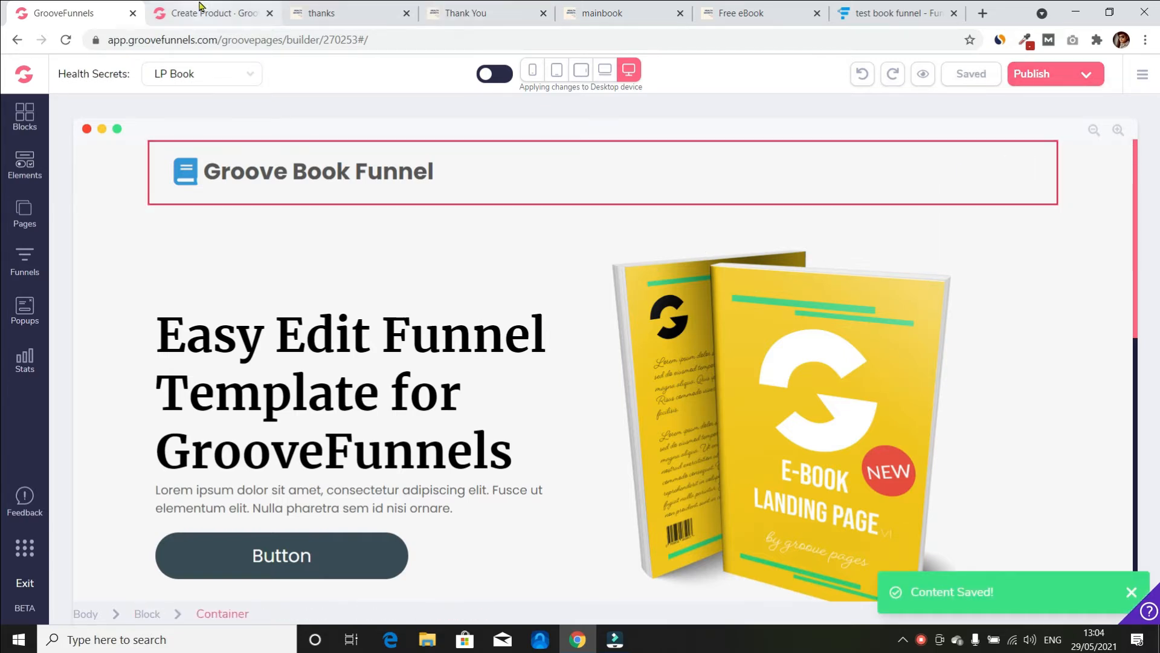
Return to GrooveSell's product funnels and open product management for the Ebook funnel
left_click(238, 8)
left_click(592, 564)
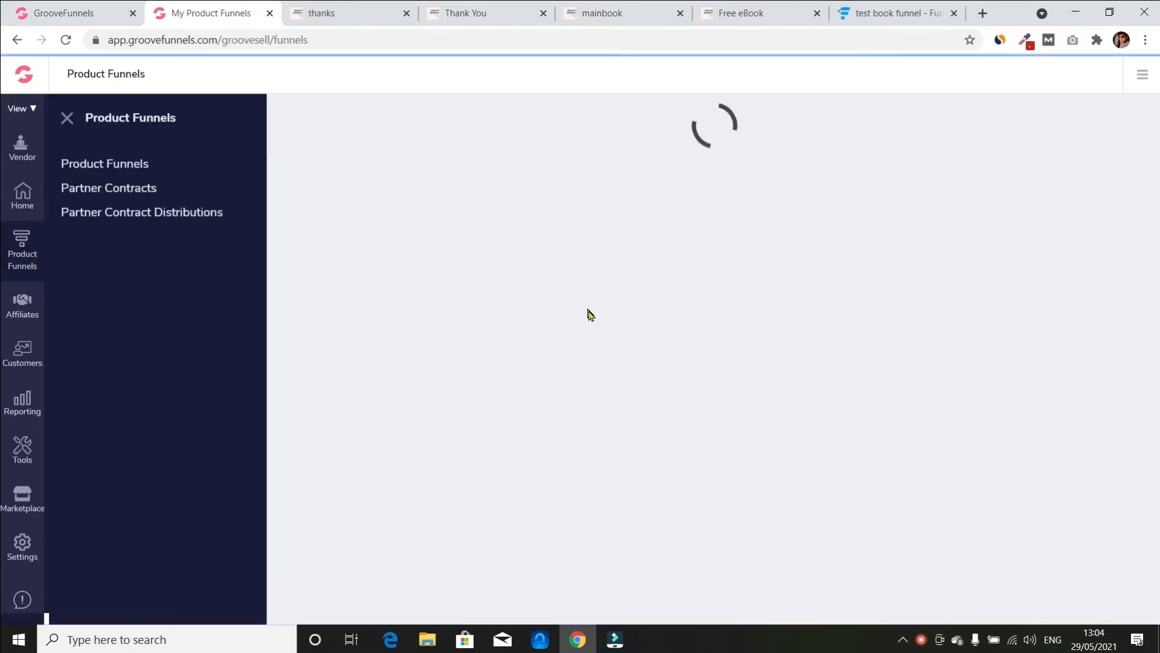
left_click(123, 165)
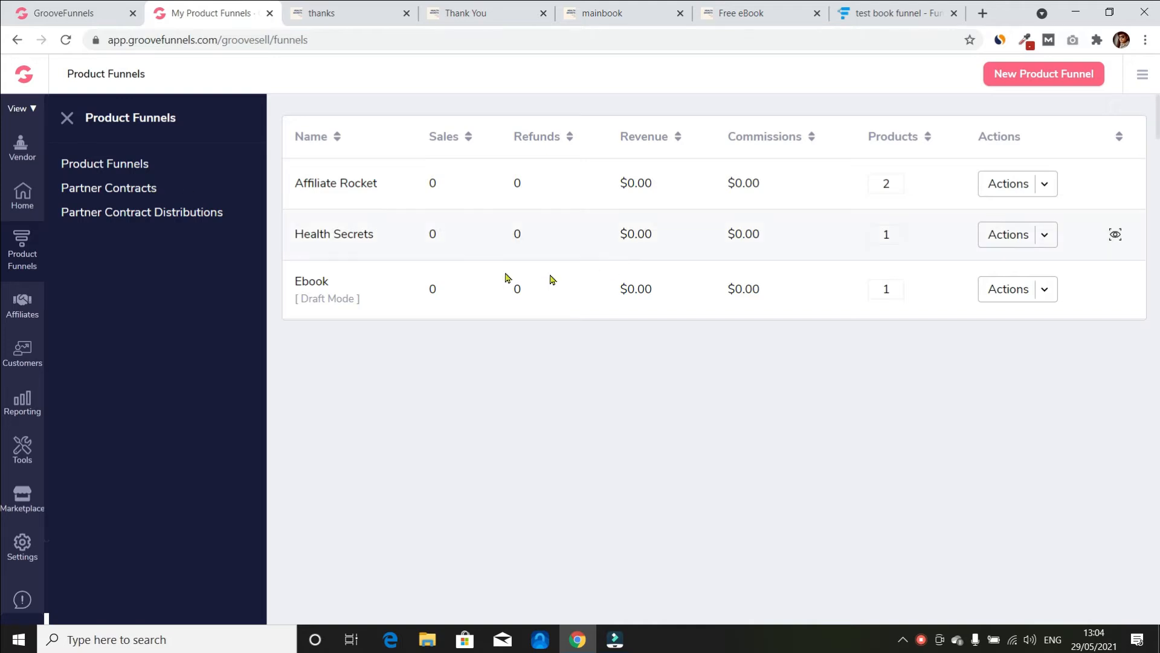
left_click(1048, 301)
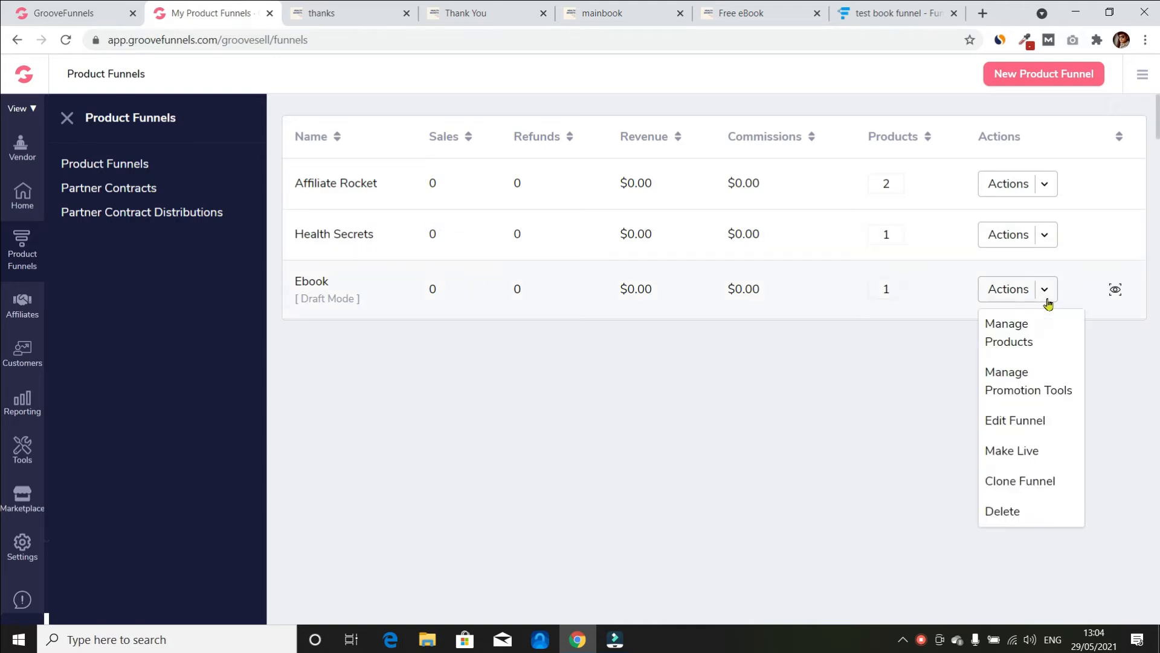
left_click(1026, 337)
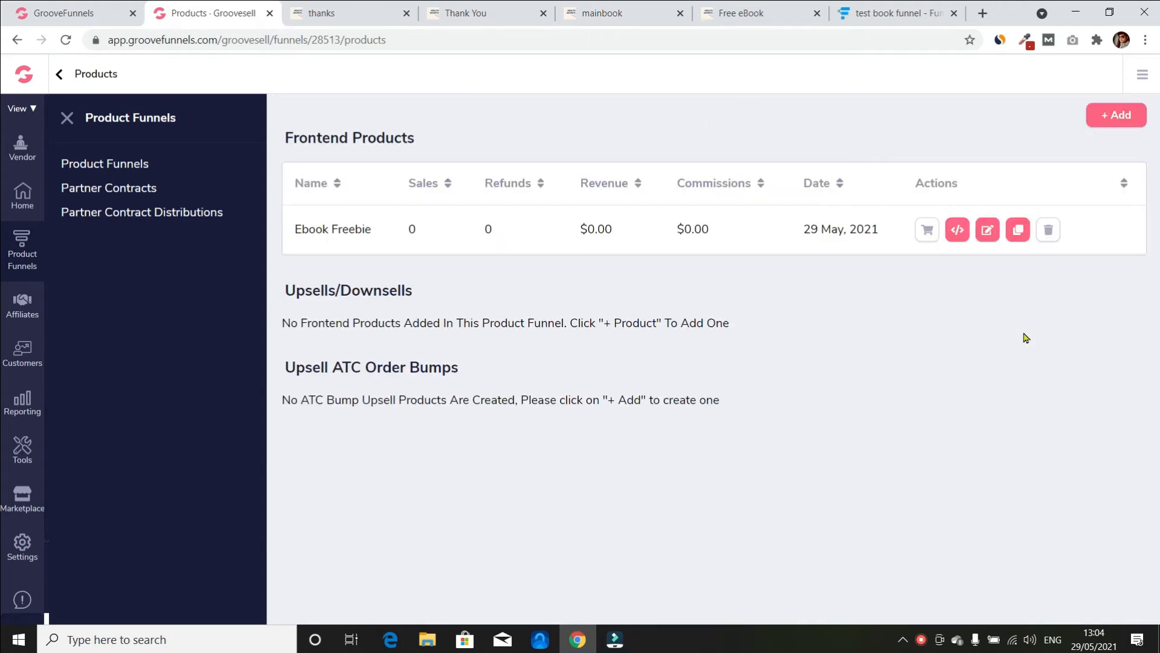
Create a new upsell/downsell product with product name Main Book, internal name main Book and description main book, and save the info
left_click(1121, 115)
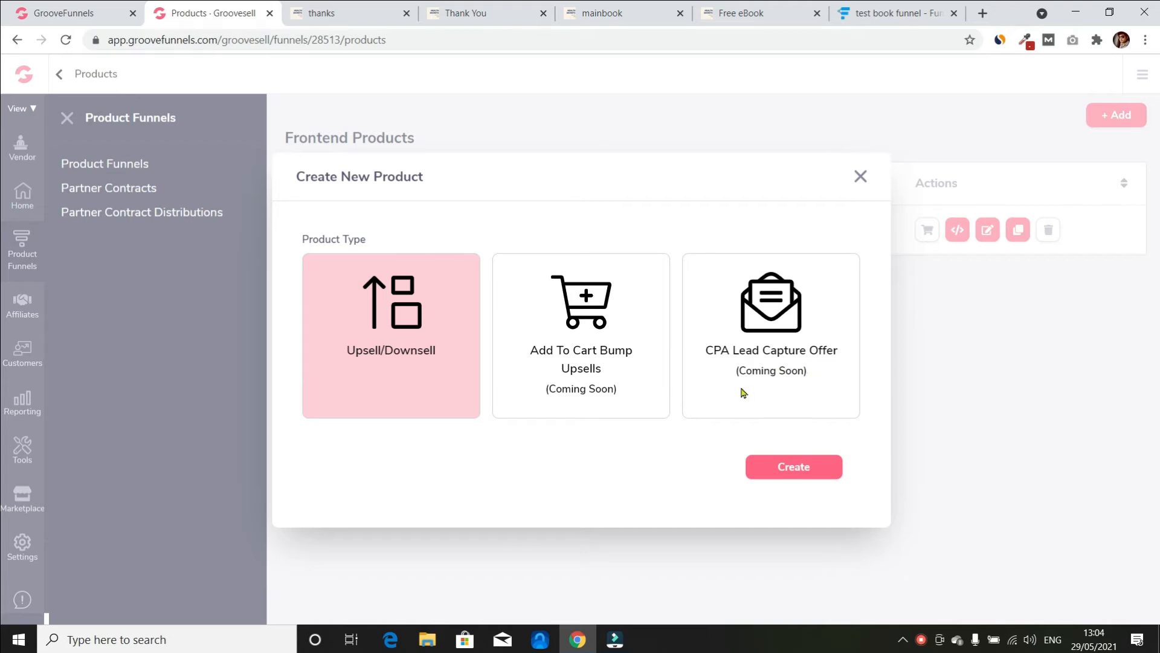
left_click(802, 469)
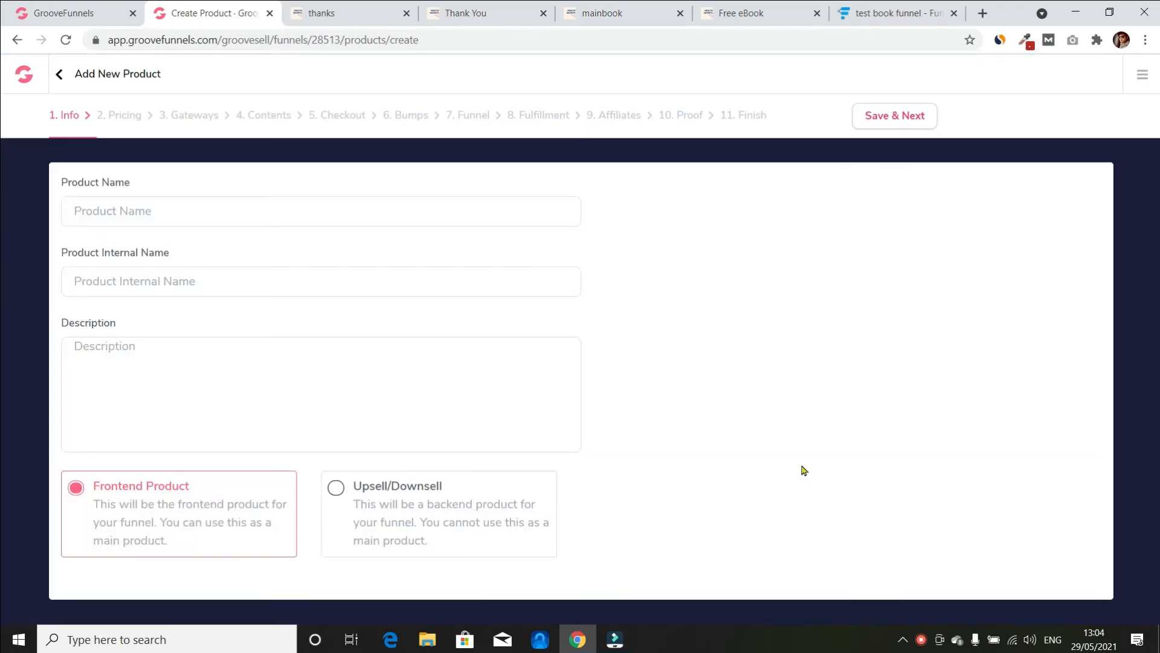
left_click(118, 210)
type("Ma")
type("main Book")
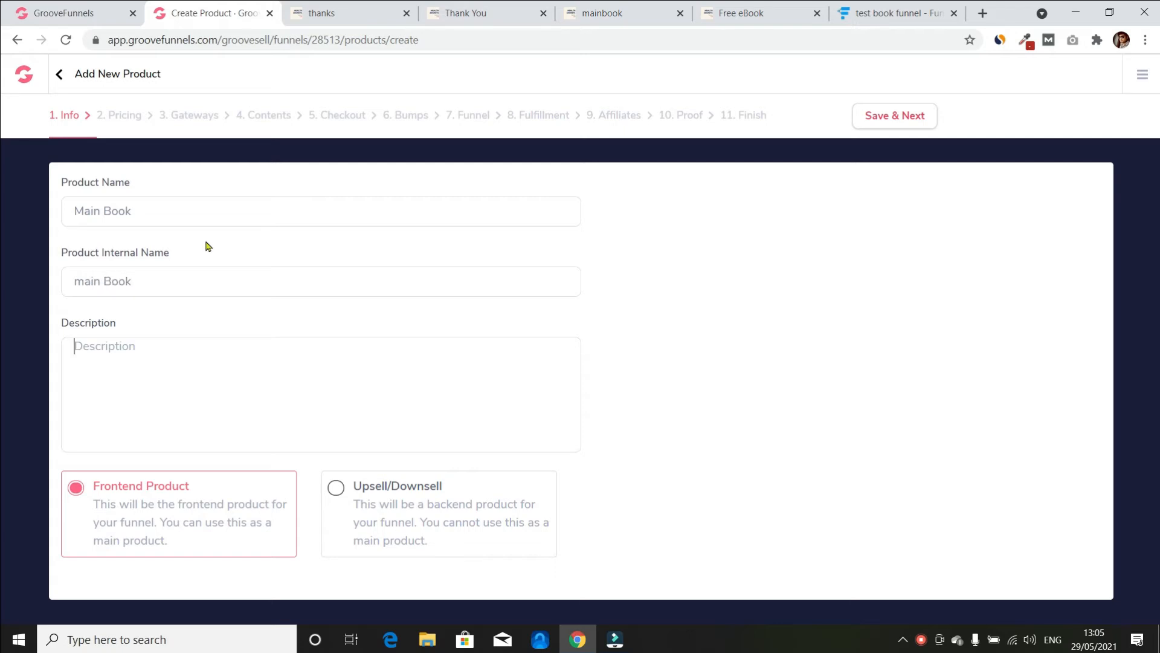
type("main book")
left_click(872, 118)
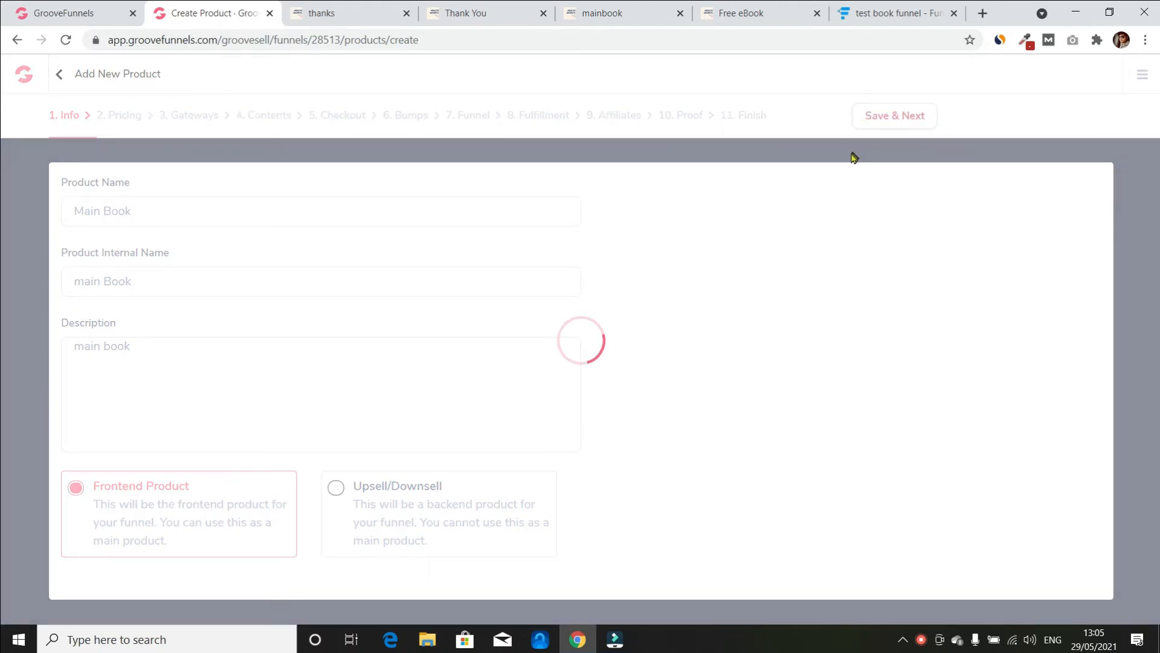
Name the first price point Main Book Starter and reuse that text for its internal name and description
type("Starter")
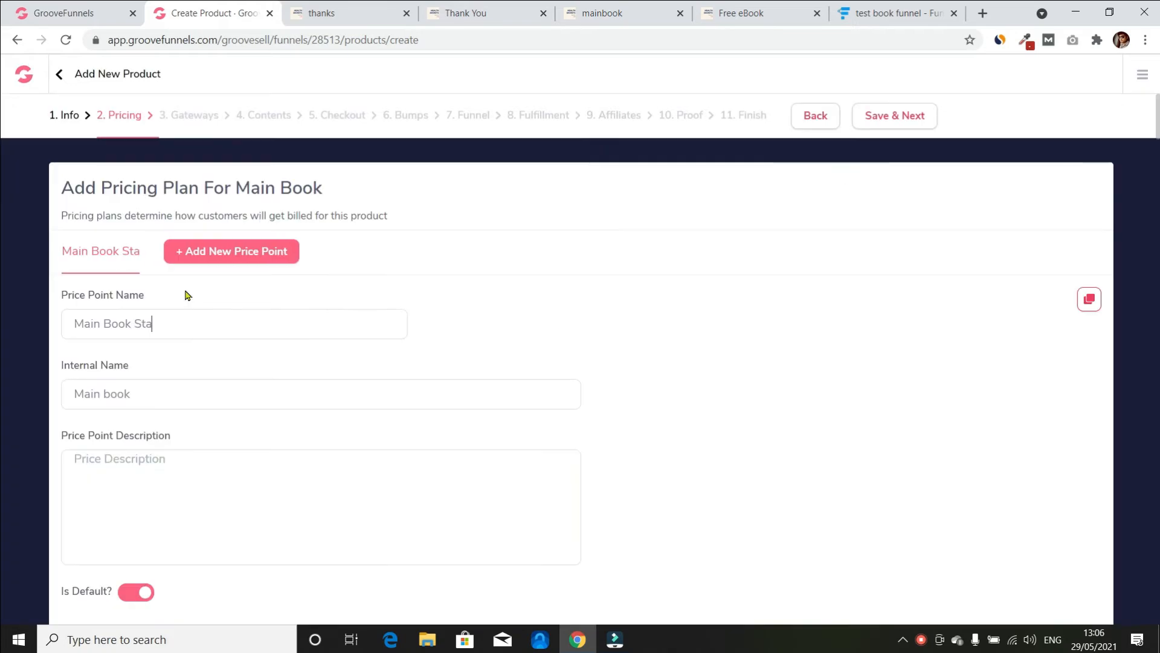
left_click_drag(190, 322, 55, 316)
key("ctrl+c")
left_click_drag(172, 394, 52, 391)
key("ctrl+v")
left_click(188, 455)
key("ctrl+v")
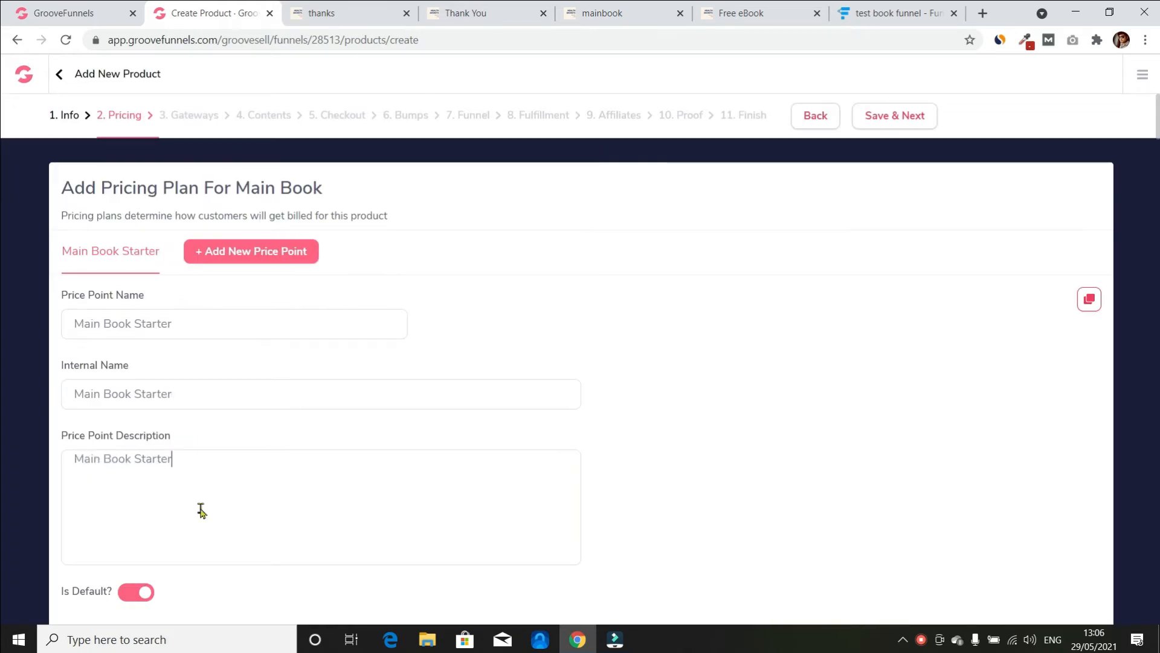
Set the Main Book Starter's one-time price to $17.00
scroll(197, 508, "down", 5)
left_click(112, 560)
left_click(661, 289)
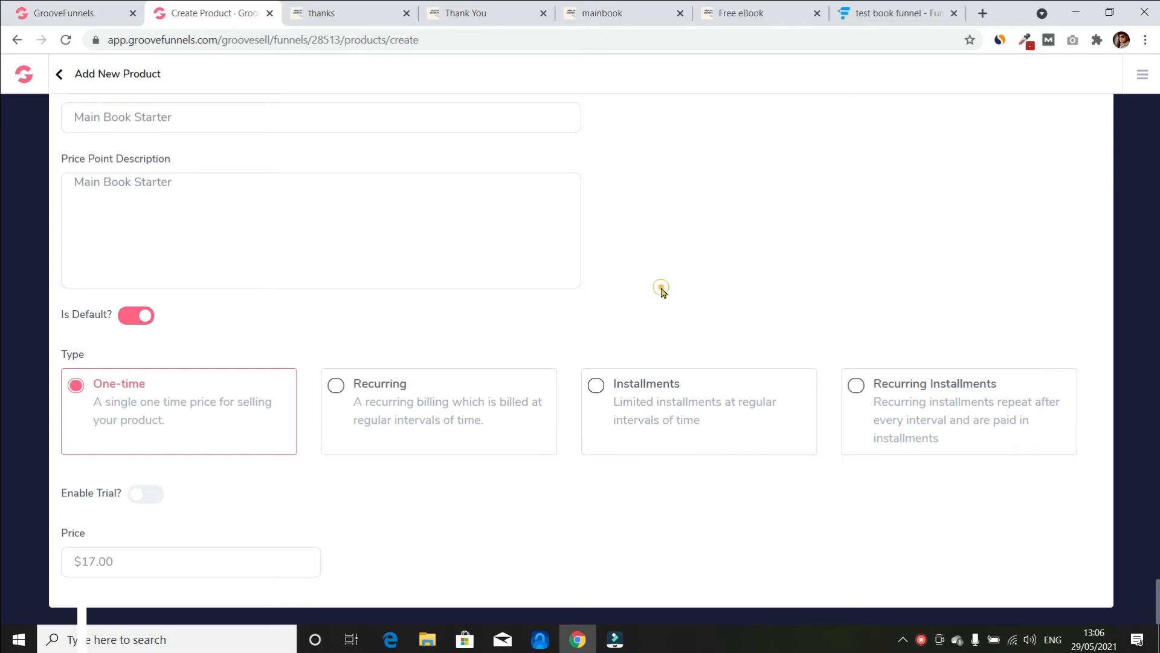
Add a second price point and name it Main Book Pro Kit, matching the package on the mainbook sales page
scroll(651, 283, "up", 4)
left_click(259, 226)
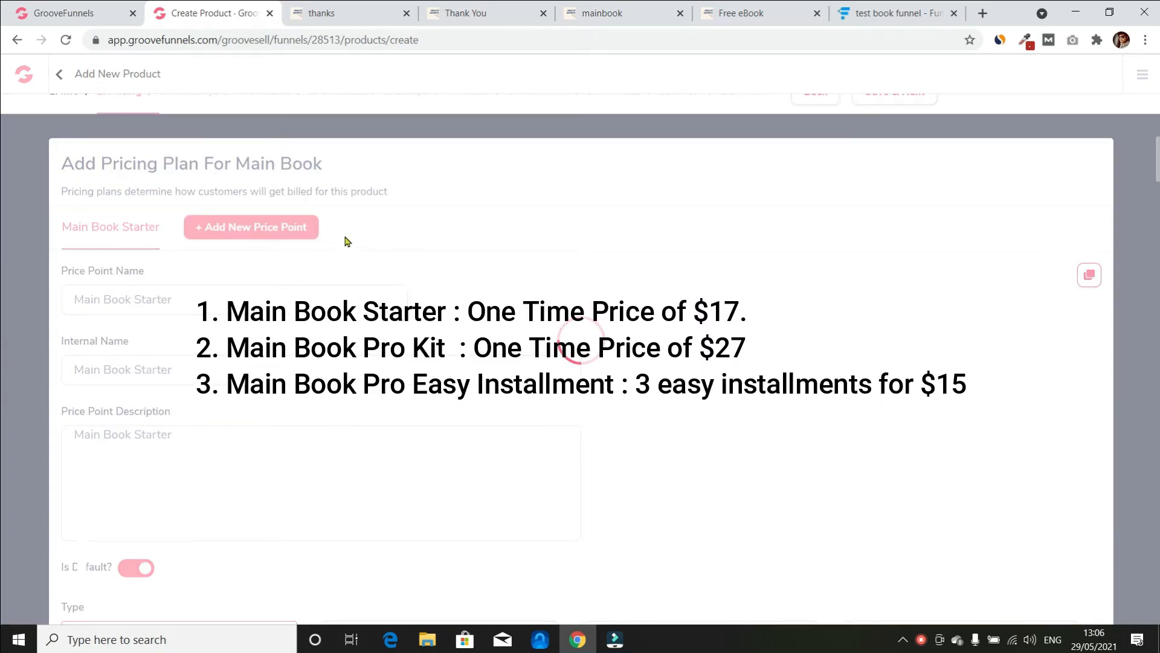
left_click(616, 15)
left_click(212, 16)
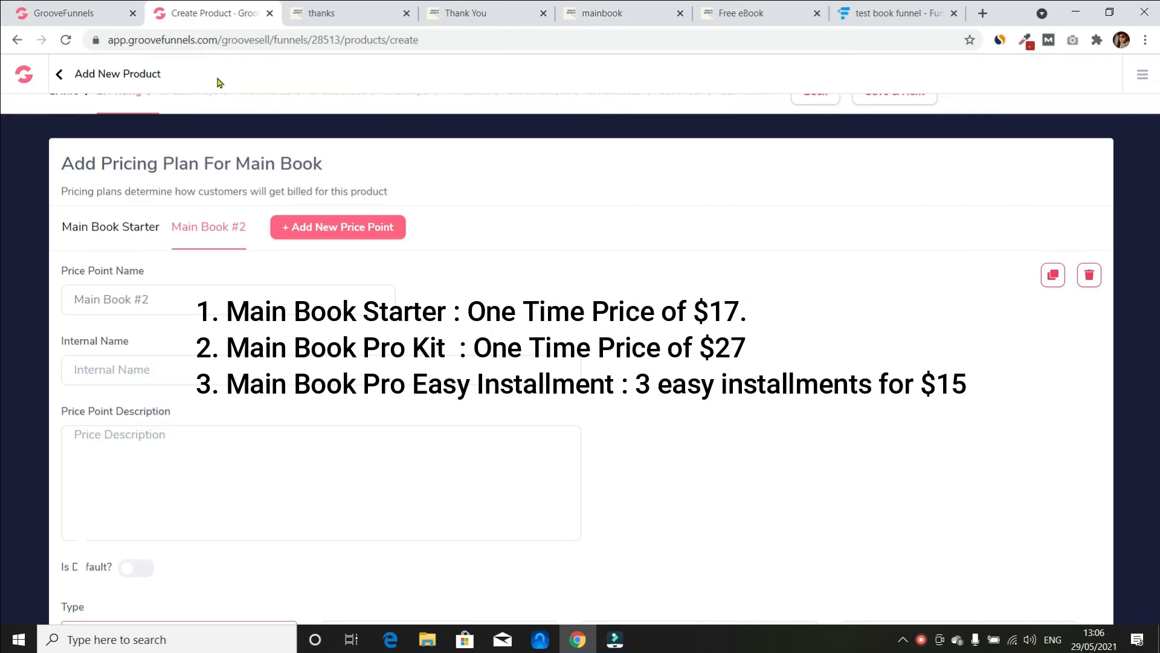
left_click(595, 13)
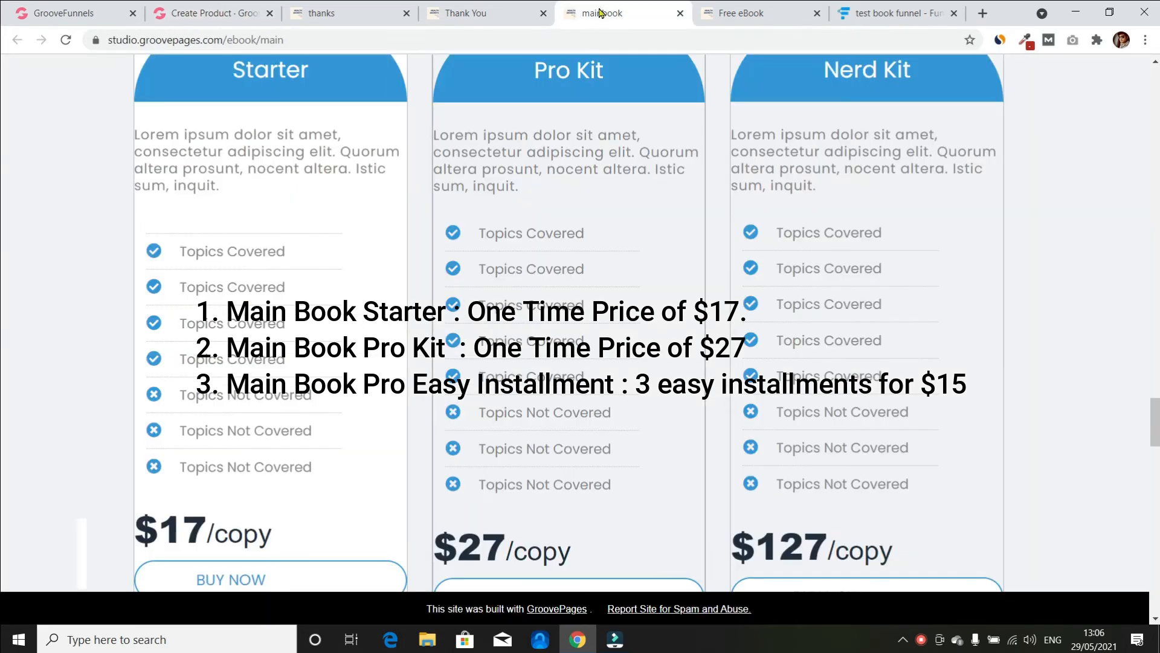
left_click(254, 17)
key("BackSpace")
key("BackSpace")
key("BackSpace")
type("Pro")
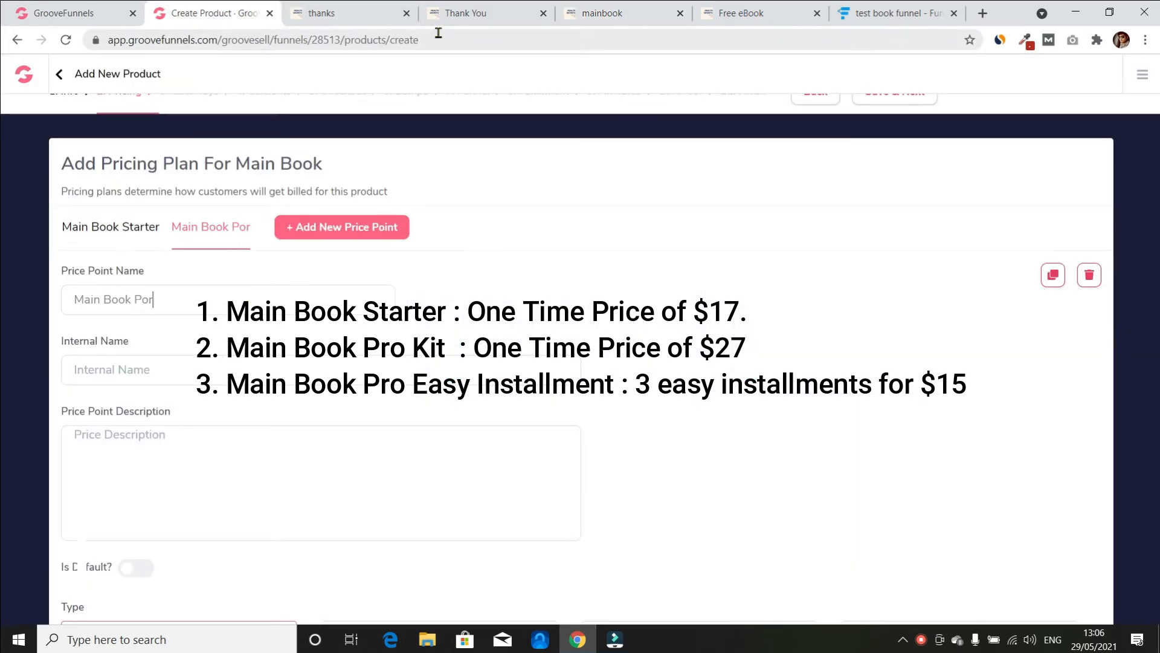
type(" Kit")
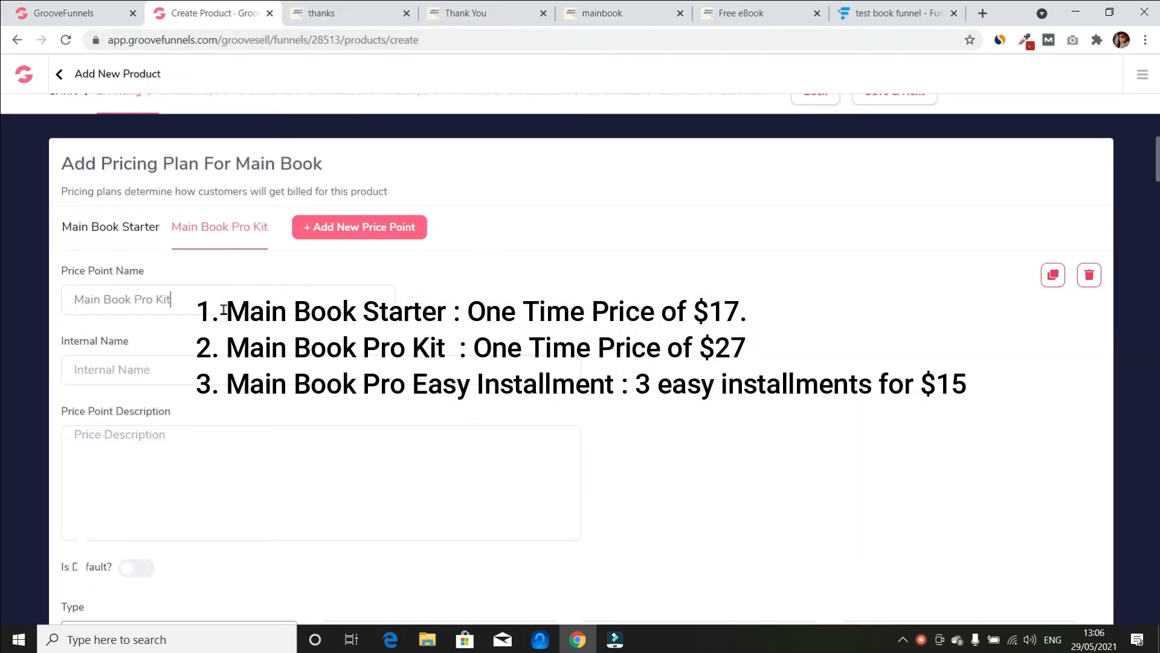
Copy the name Main Book Pro Kit into the second price point's internal name and description
left_click_drag(203, 309, 53, 320)
key("ctrl+c")
left_click(139, 366)
key("ctrl+v")
left_click(132, 436)
key("ctrl+v")
Set the Main Book Pro Kit's one-time price to $27.00, as listed on the mainbook sales page
scroll(186, 477, "down", 4)
left_click(590, 10)
left_click(254, 13)
right_click(161, 557)
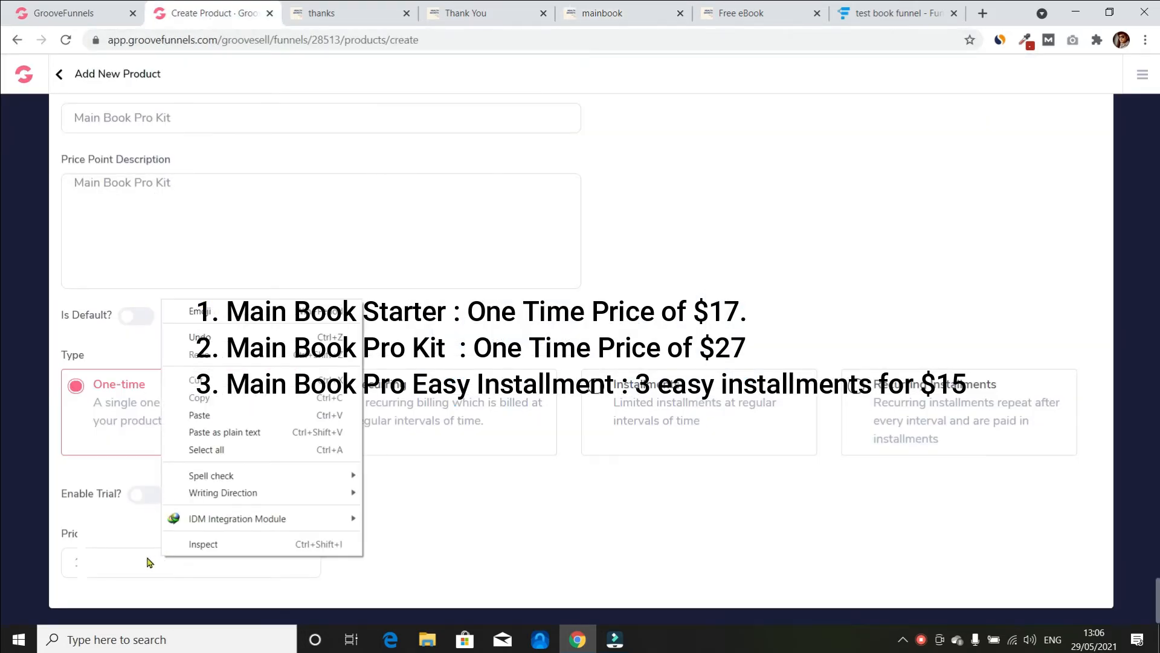
left_click(147, 562)
type("27")
left_click(329, 515)
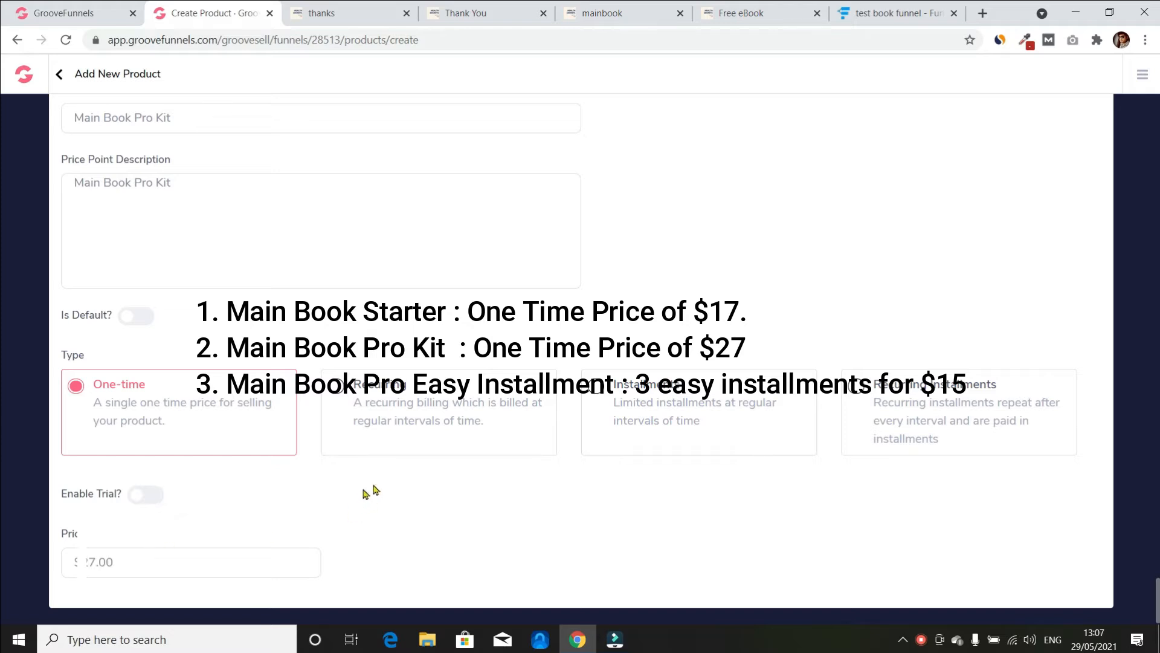
Add a third price point and name it Main Book Easy Installment
scroll(353, 419, "up", 5)
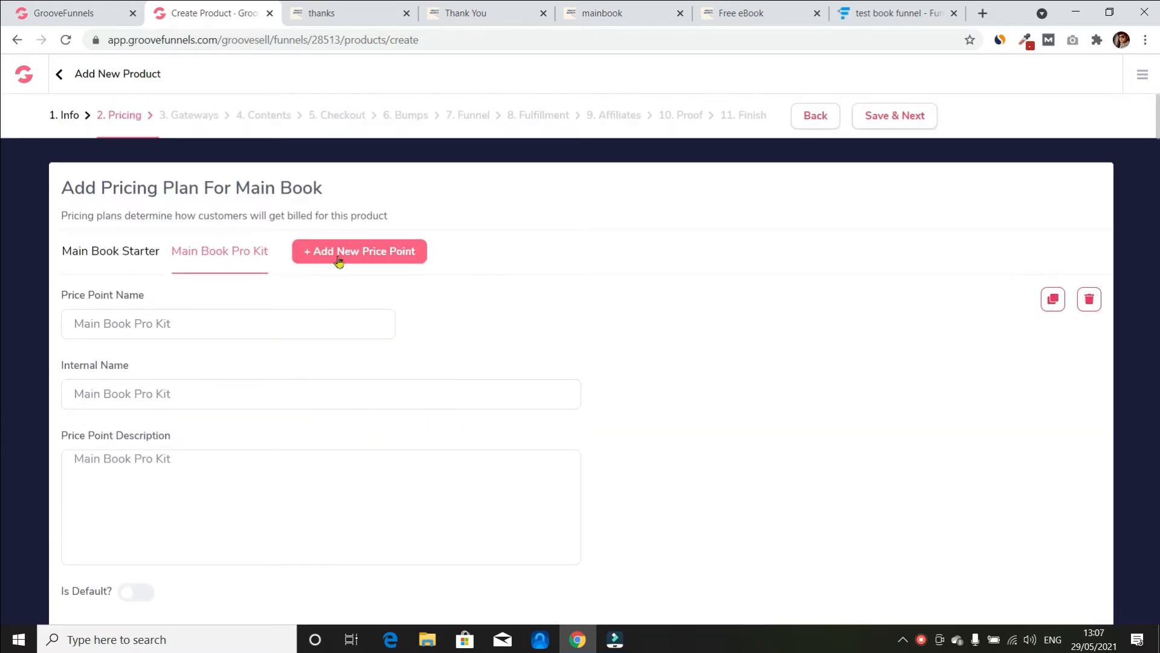
left_click(339, 258)
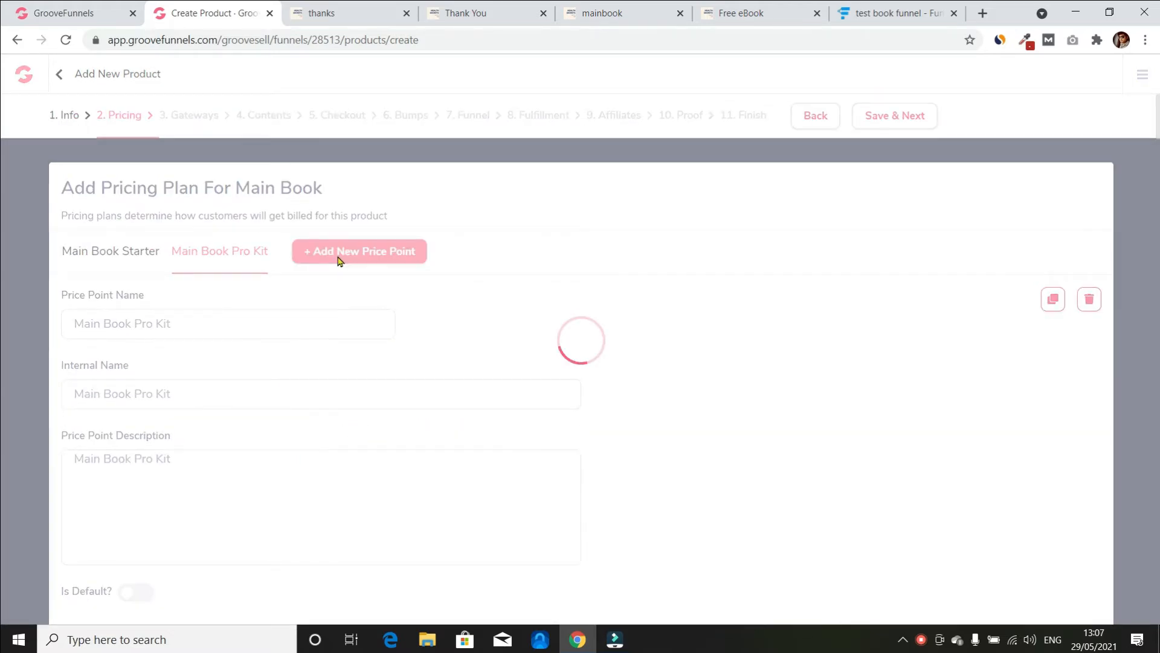
left_click(234, 329)
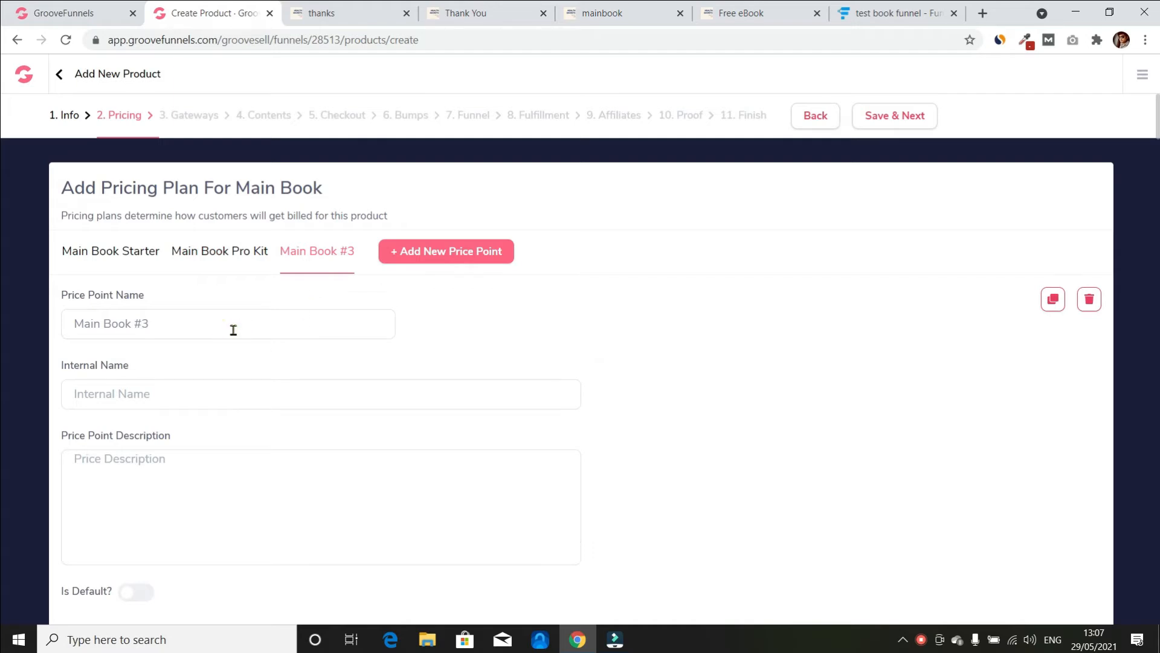
key("BackSpace")
key("BackSpace")
key("BackSpace")
type("Eas")
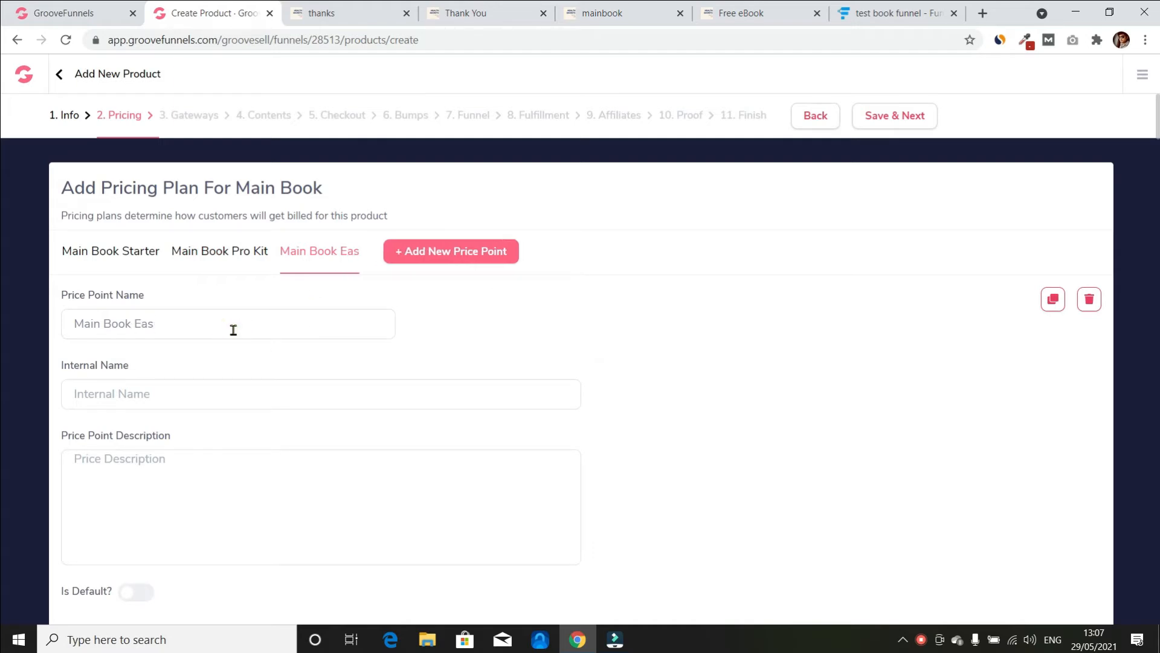
type("y Installme")
key("BackSpace")
key("BackSpace")
type("ment")
Copy the name Main Book Easy Installment into the third price point's internal name and description
scroll(210, 350, "down", 4)
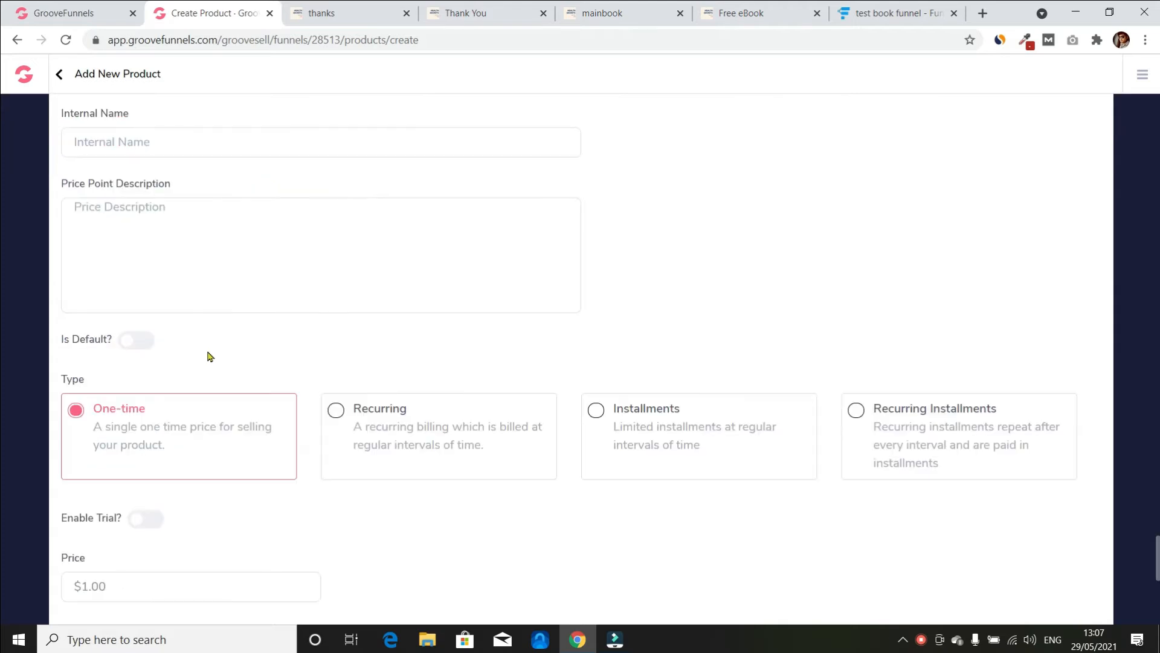
scroll(238, 210, "up", 4)
triple_click(238, 321)
key("ctrl+c")
left_click(146, 392)
key("ctrl+v")
left_click(179, 452)
key("ctrl+v")
Change the third price point's name to Main Book ProEasy Installment without cloning the price point
left_click(162, 323)
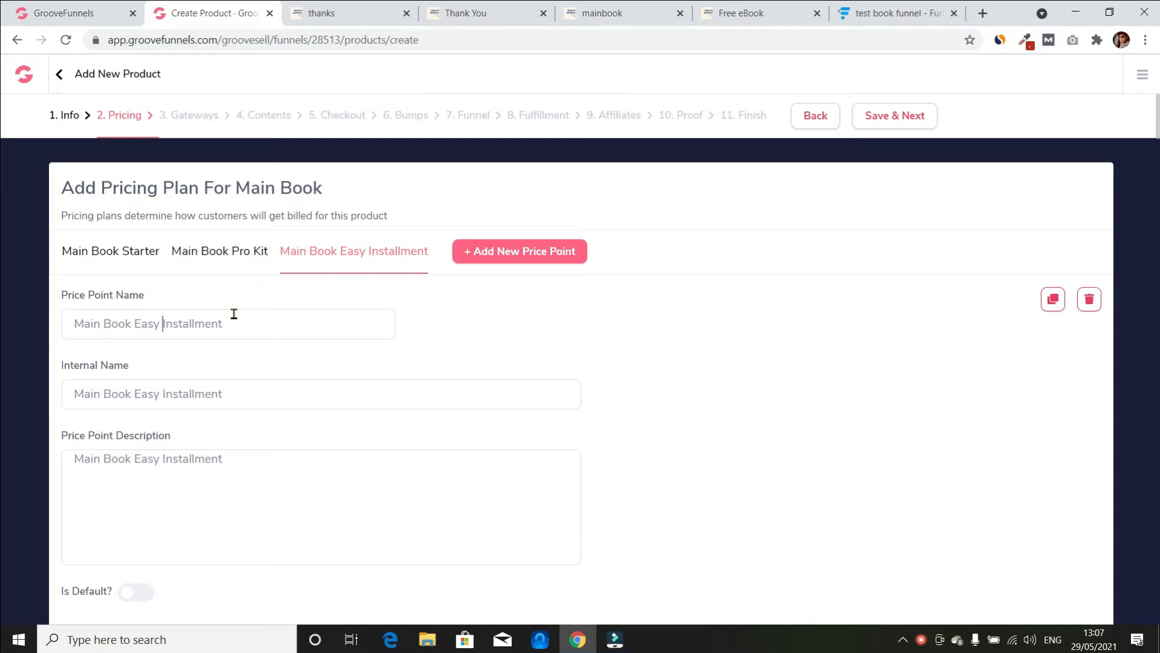
type("Pro")
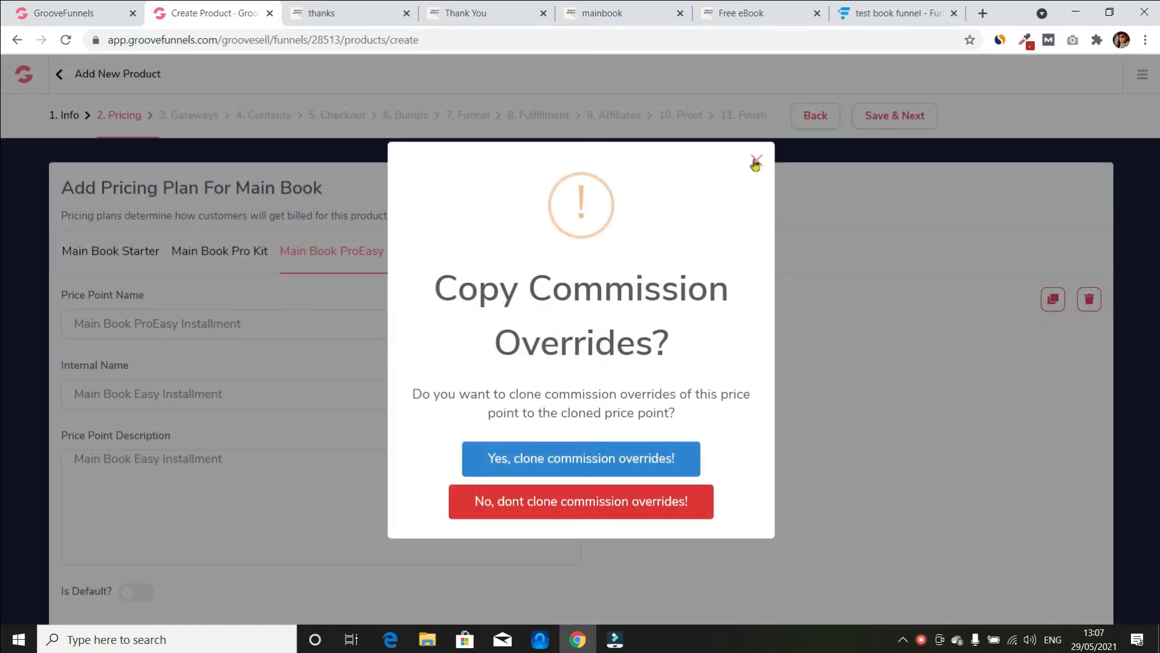
left_click(753, 159)
Set the third price point's billing type to Installments with a Monthly interval
scroll(419, 417, "down", 5)
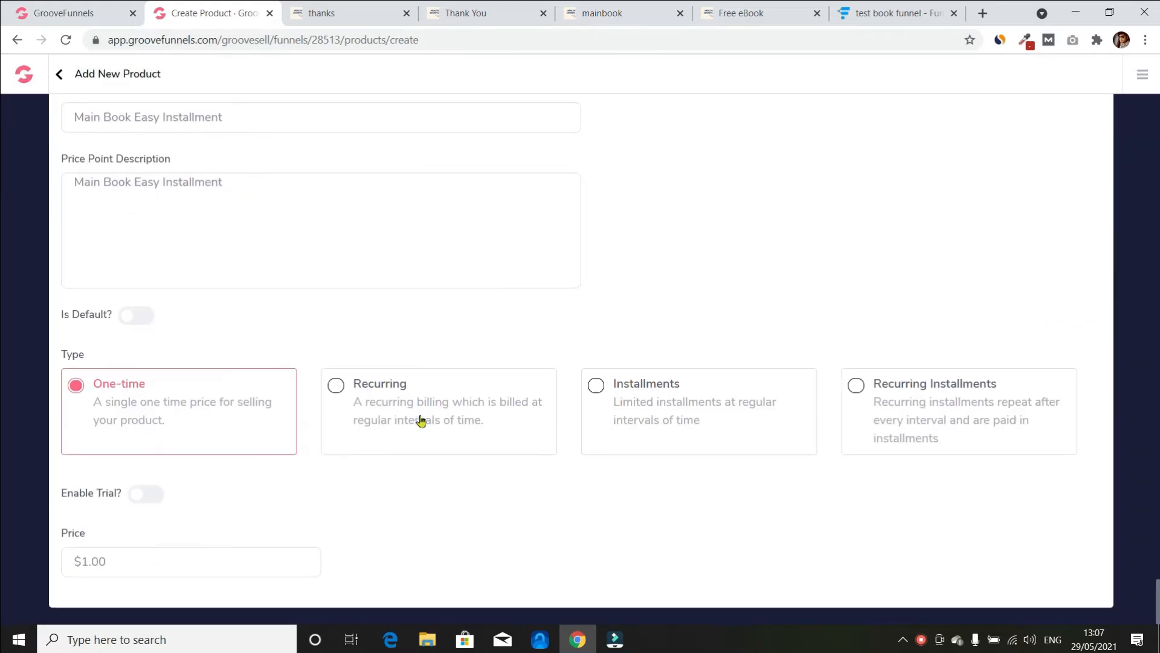
left_click(637, 401)
left_click(140, 574)
type("1")
left_click(364, 570)
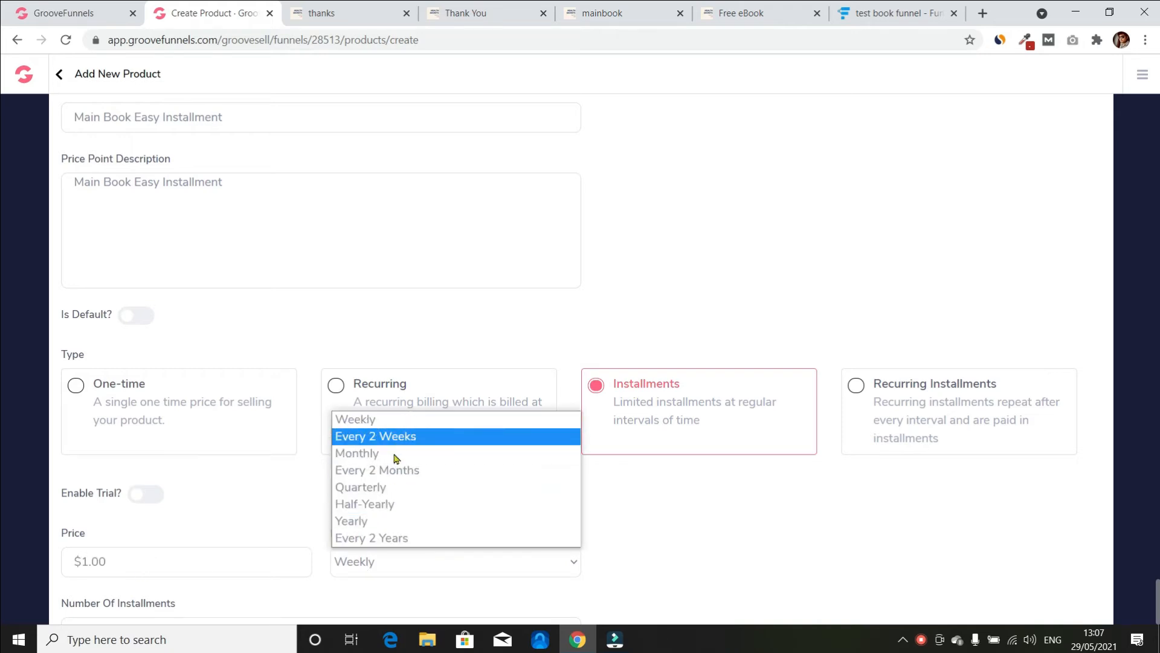
left_click(354, 456)
Set the installment price to $15.00 and the number of installments to 3
key("BackSpace")
left_click(598, 13)
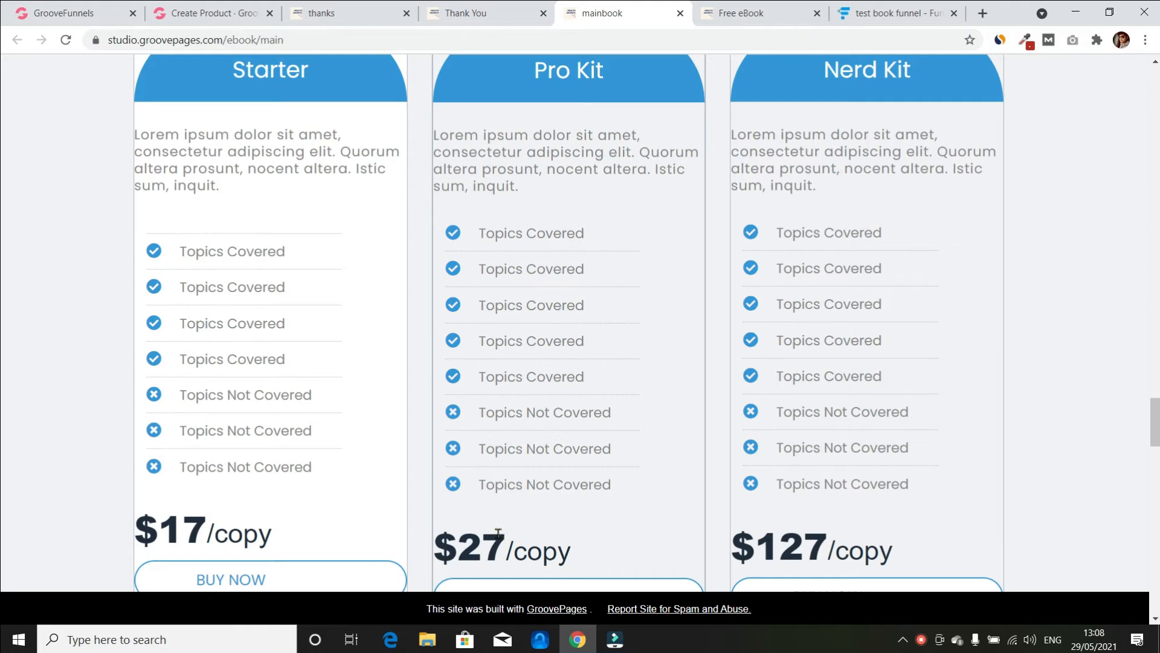
left_click(205, 13)
type("15")
left_click(208, 342)
left_click(156, 560)
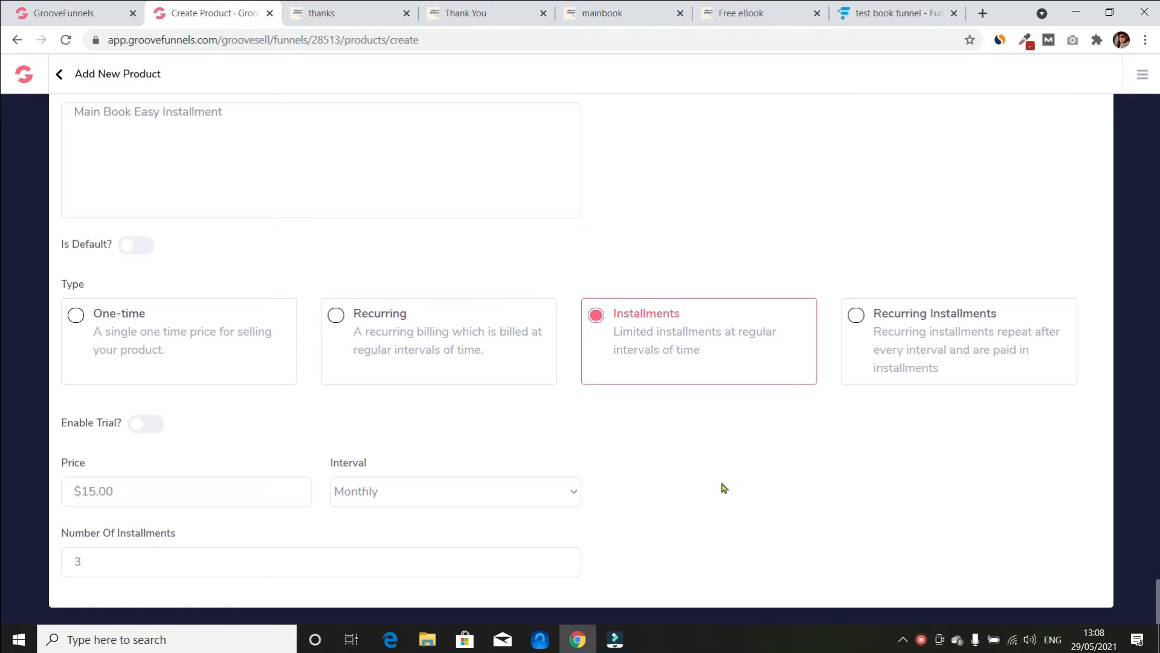
Save the pricing plans and continue past the payment gateways to the product's contents without adding a gateway
scroll(725, 487, "up", 6)
left_click(900, 116)
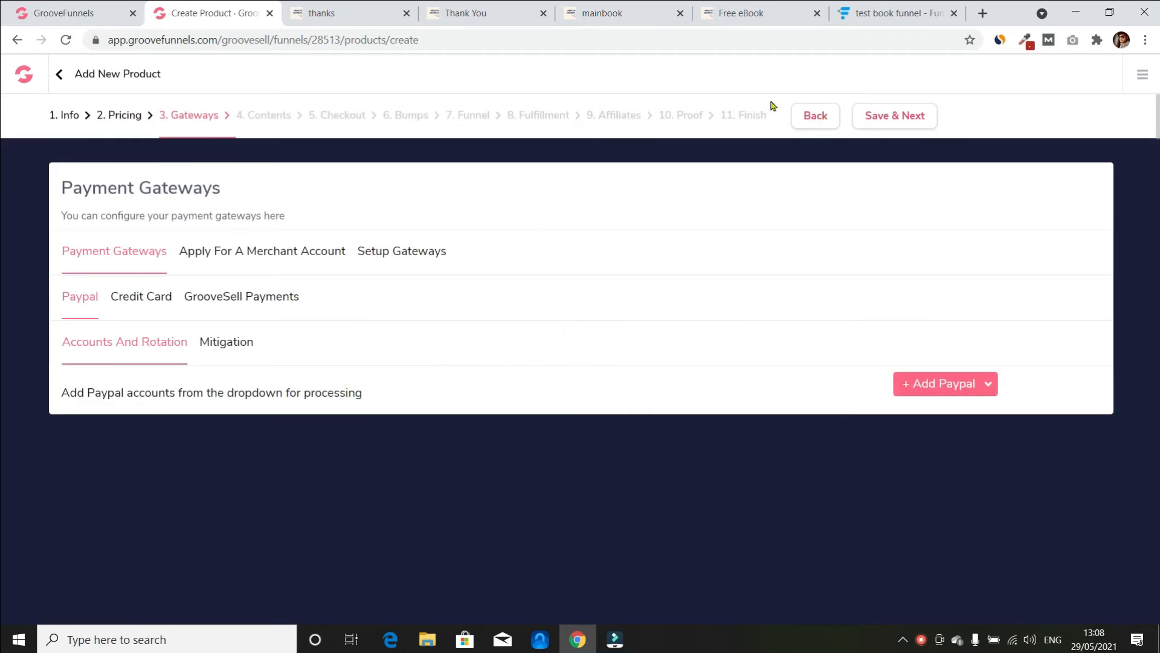
left_click(882, 115)
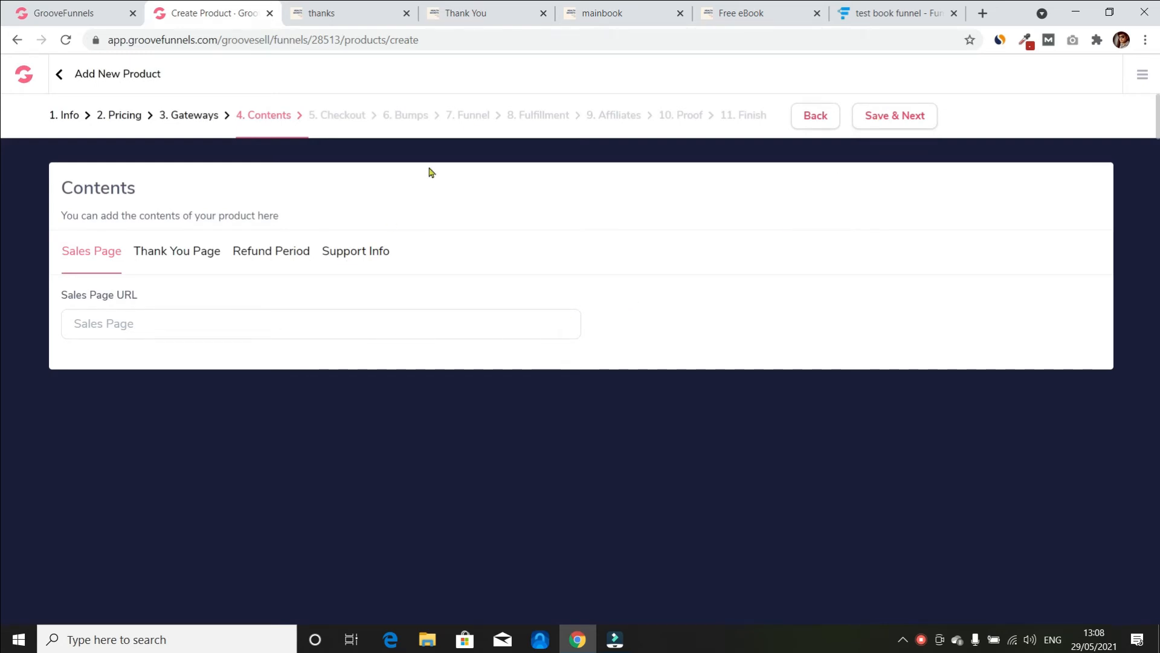
left_click(598, 9)
left_click(391, 39)
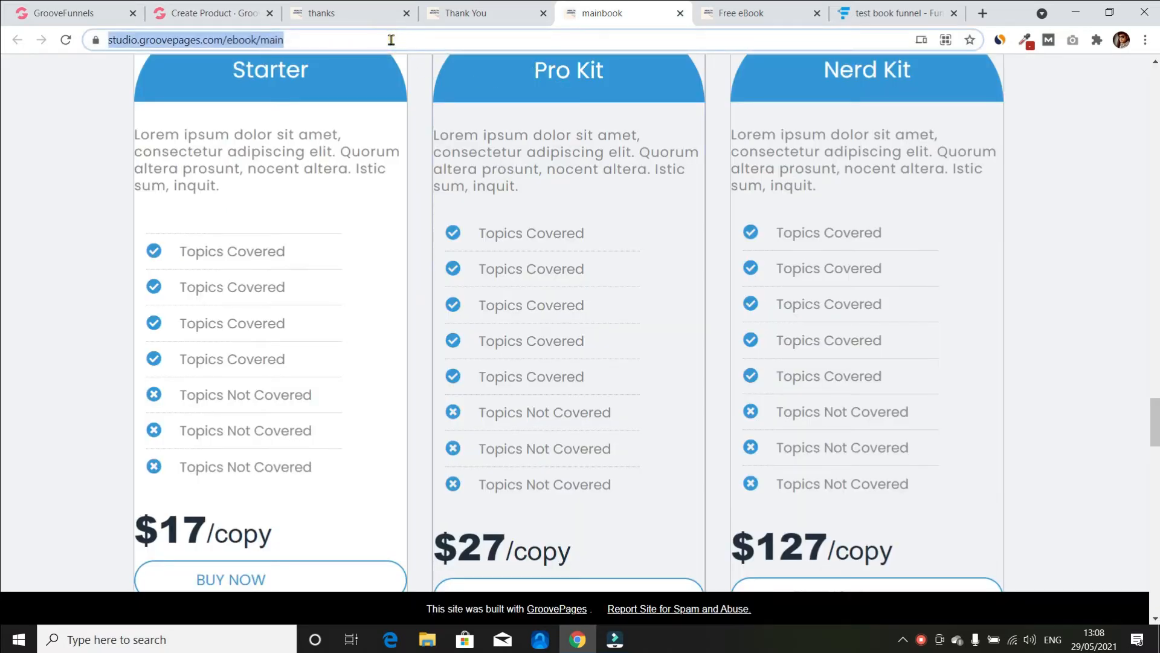
left_click(202, 13)
left_click(195, 332)
key("ctrl+v")
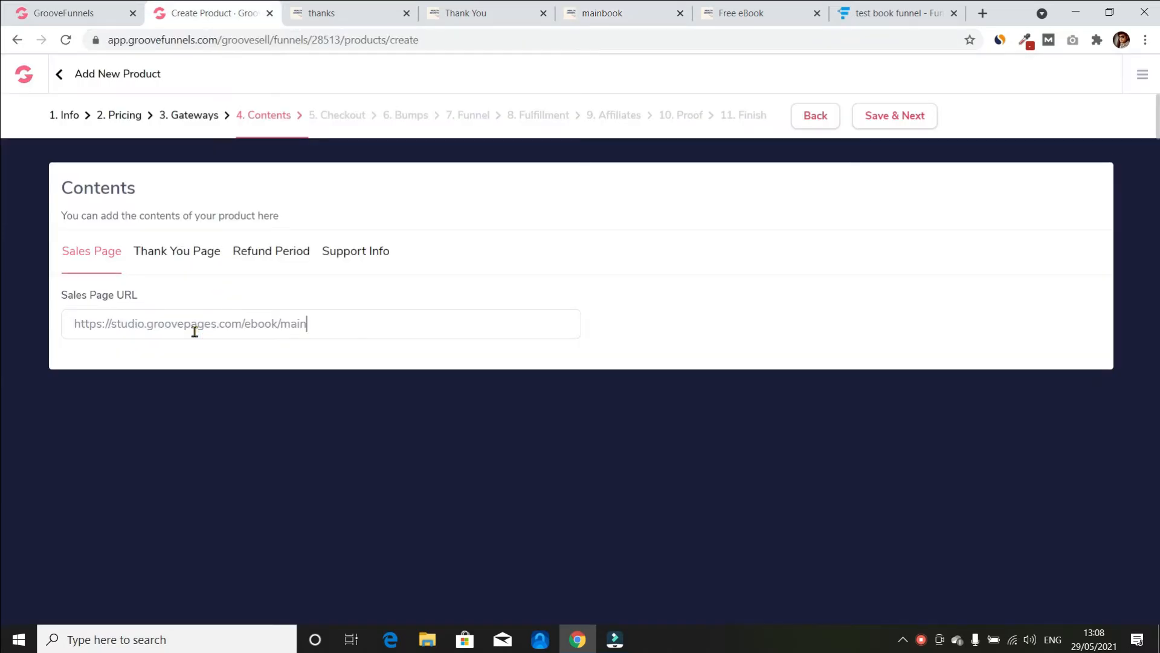
left_click(198, 254)
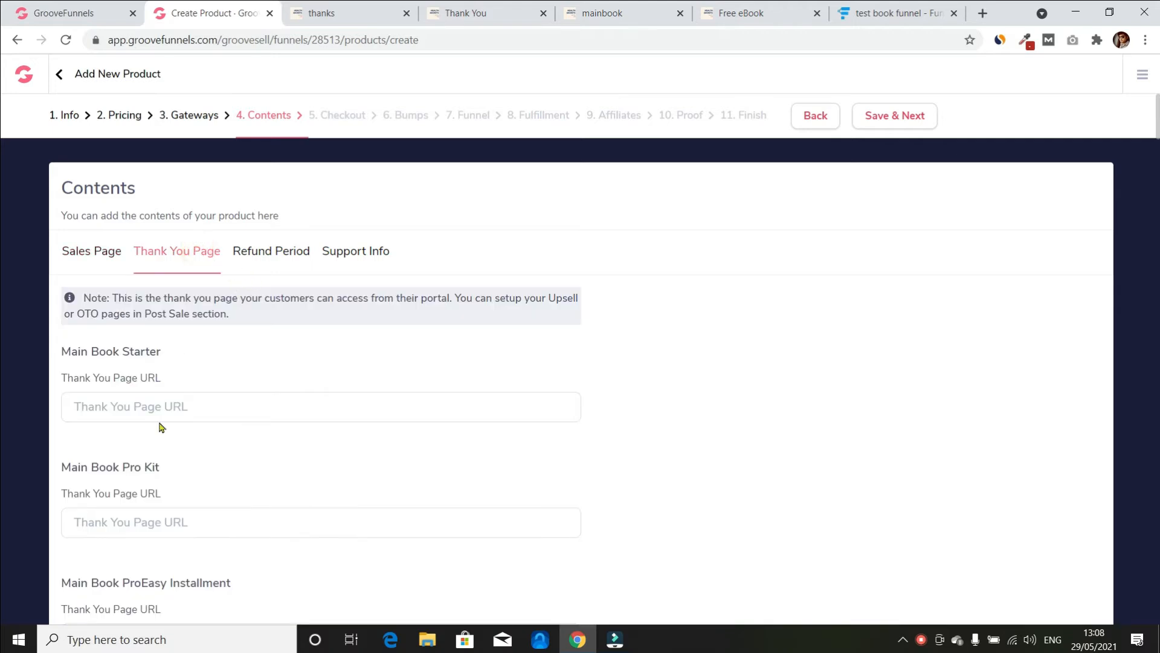
left_click(481, 18)
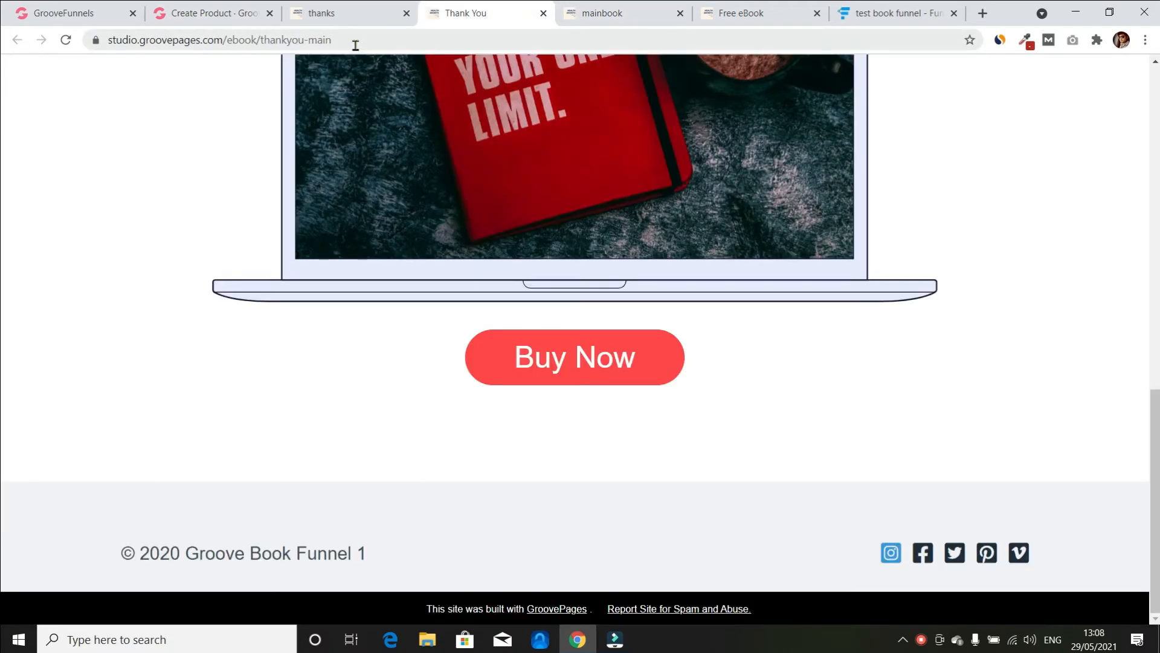
left_click(355, 44)
key("ctrl+c")
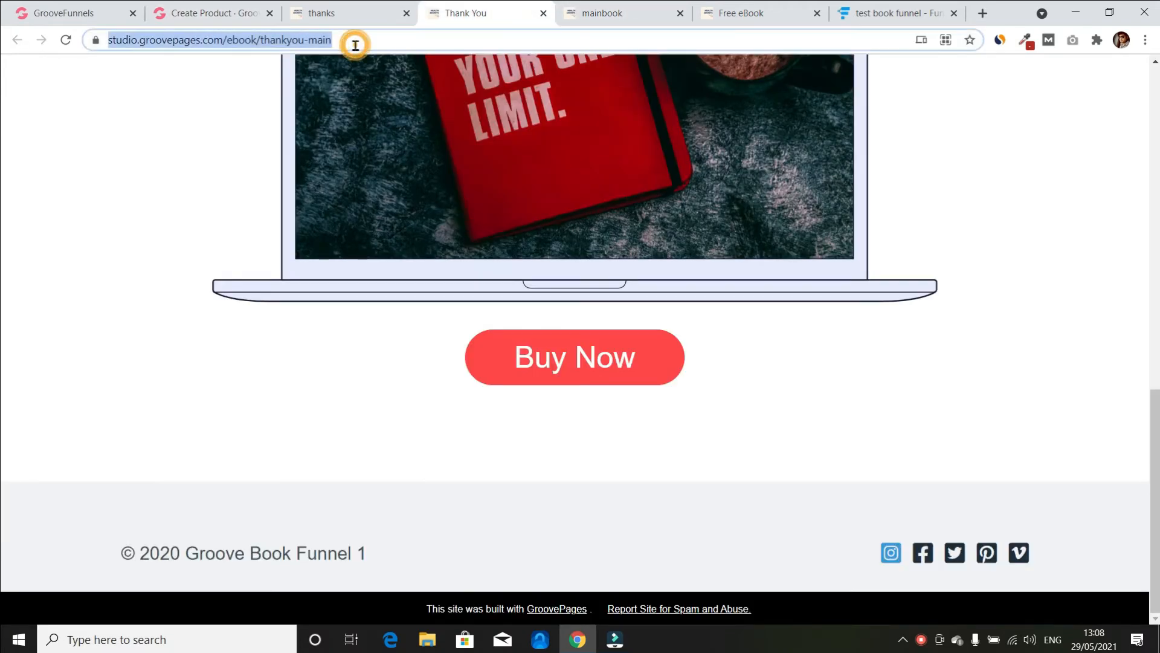
left_click(183, 13)
left_click(307, 14)
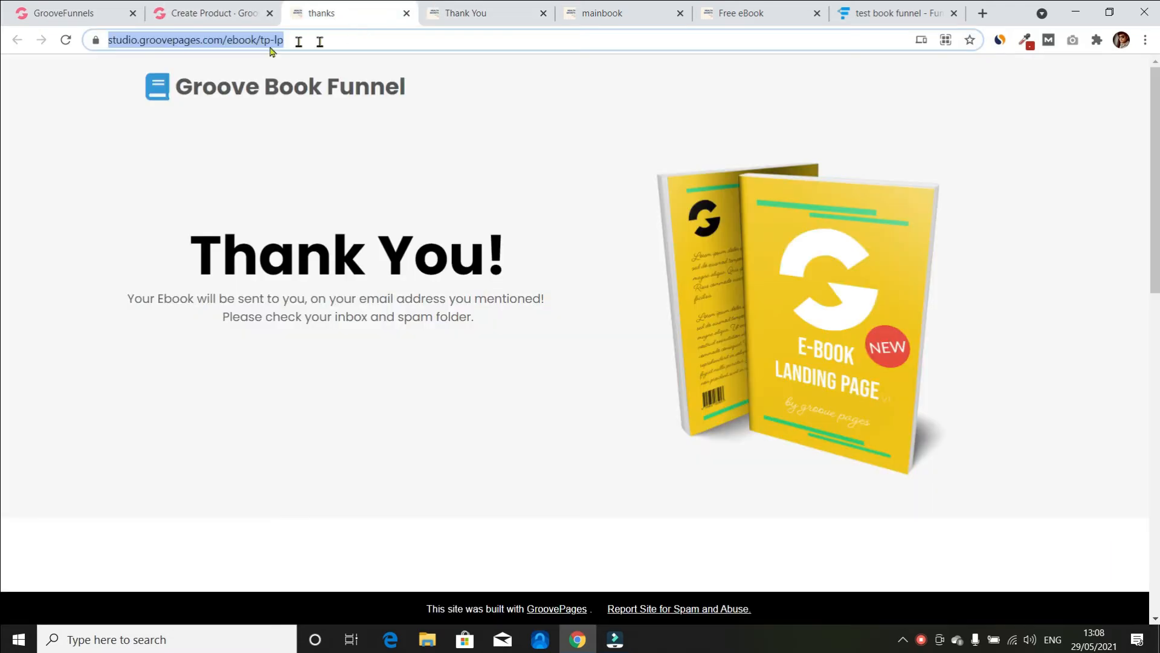
left_click(60, 14)
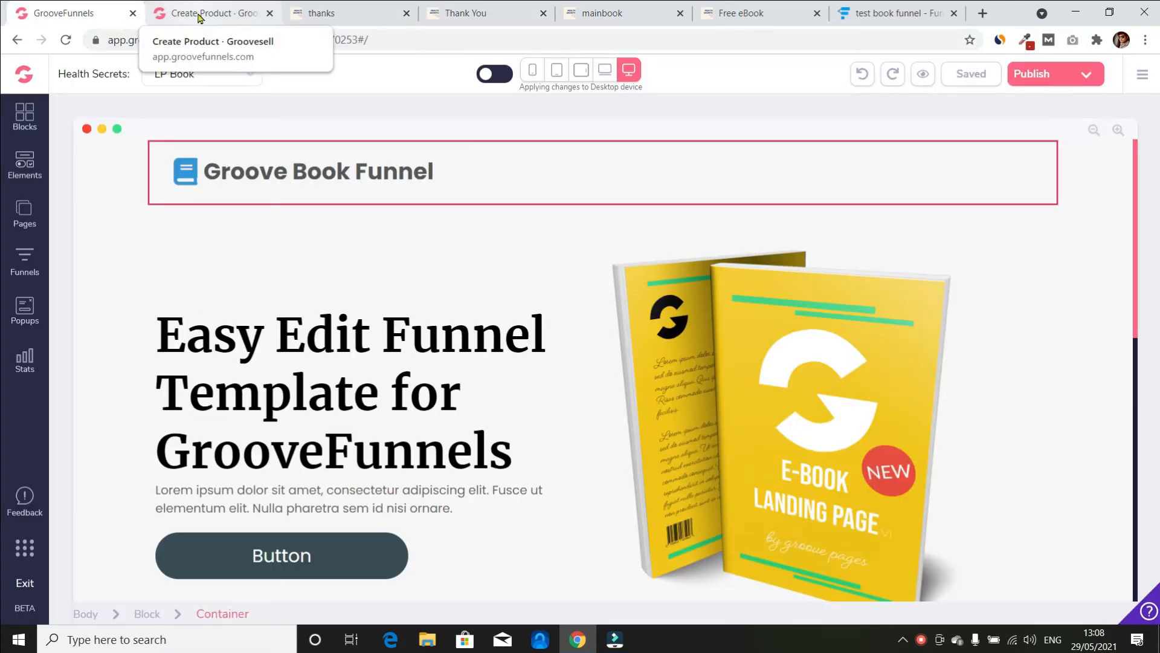
left_click(199, 17)
left_click(237, 403)
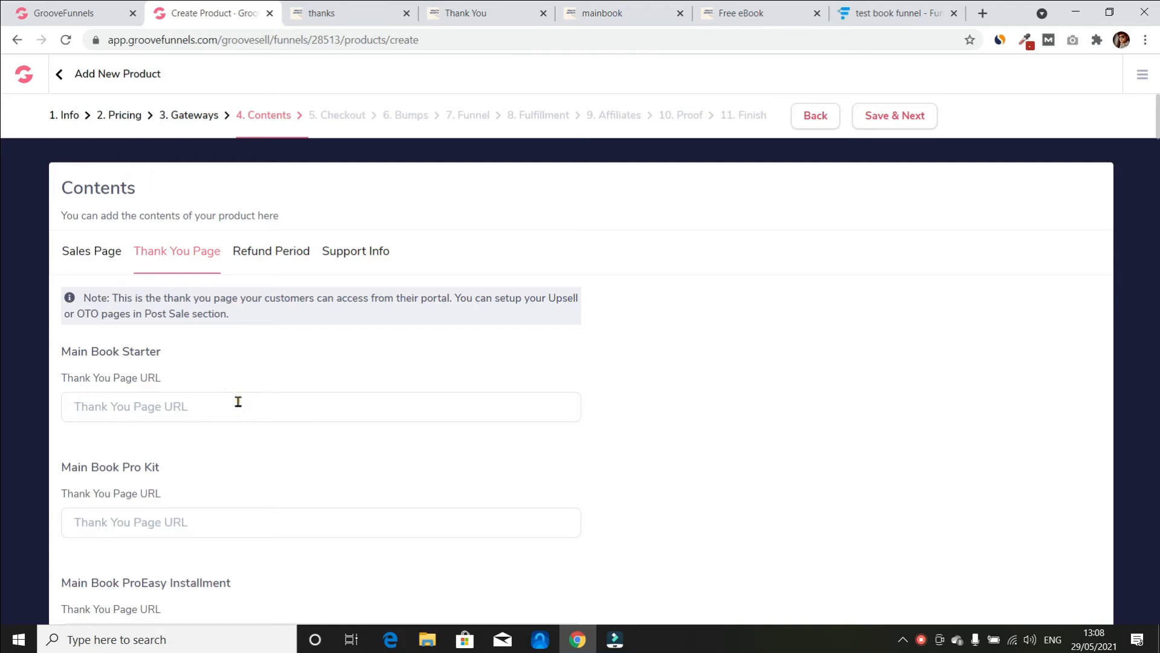
key("ctrl+v")
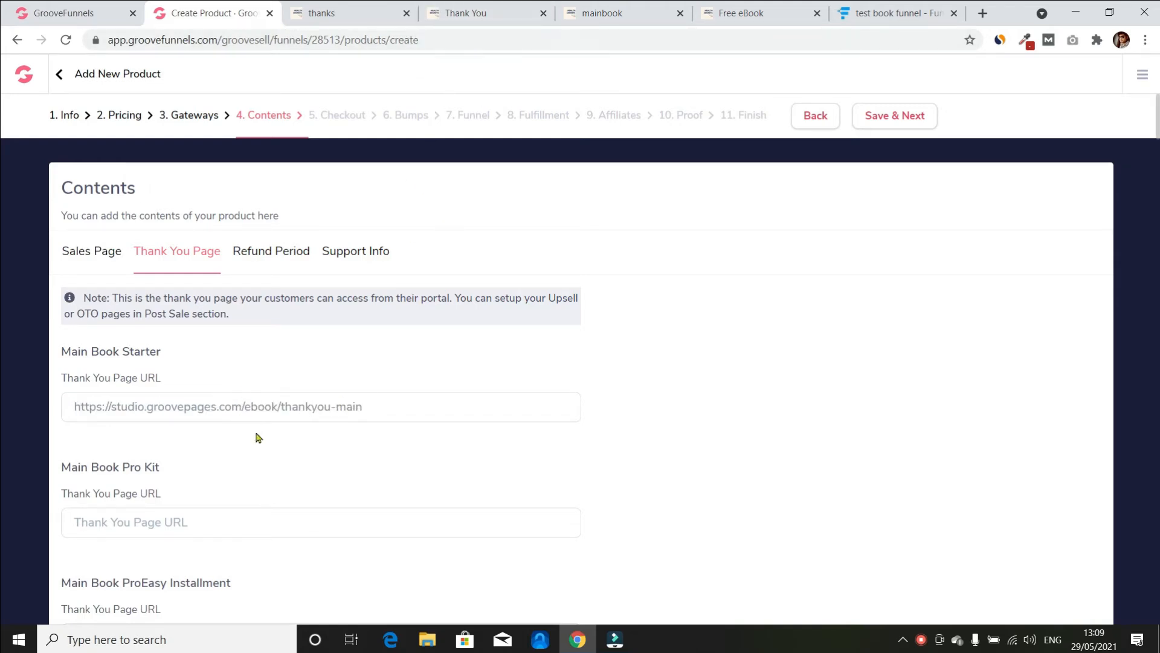
Enter the same thankyou-main URL for Main Book Pro Kit and Main Book ProEasy Installment, and save the contents
scroll(167, 530, "down", 2)
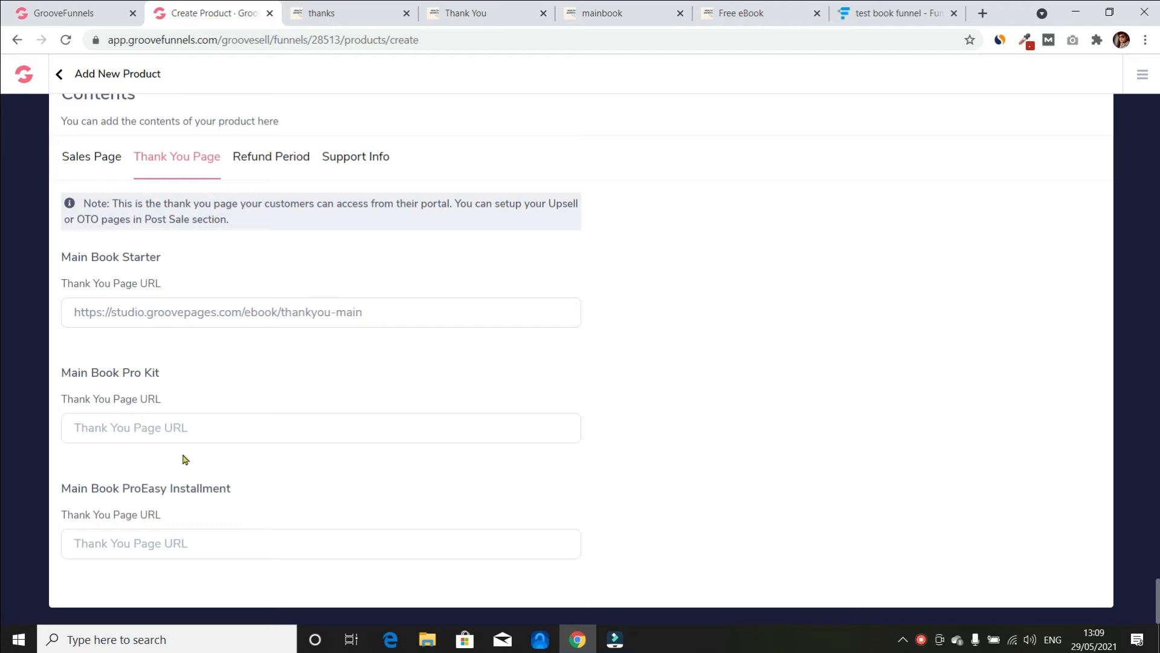
left_click(196, 424)
key("ctrl+v")
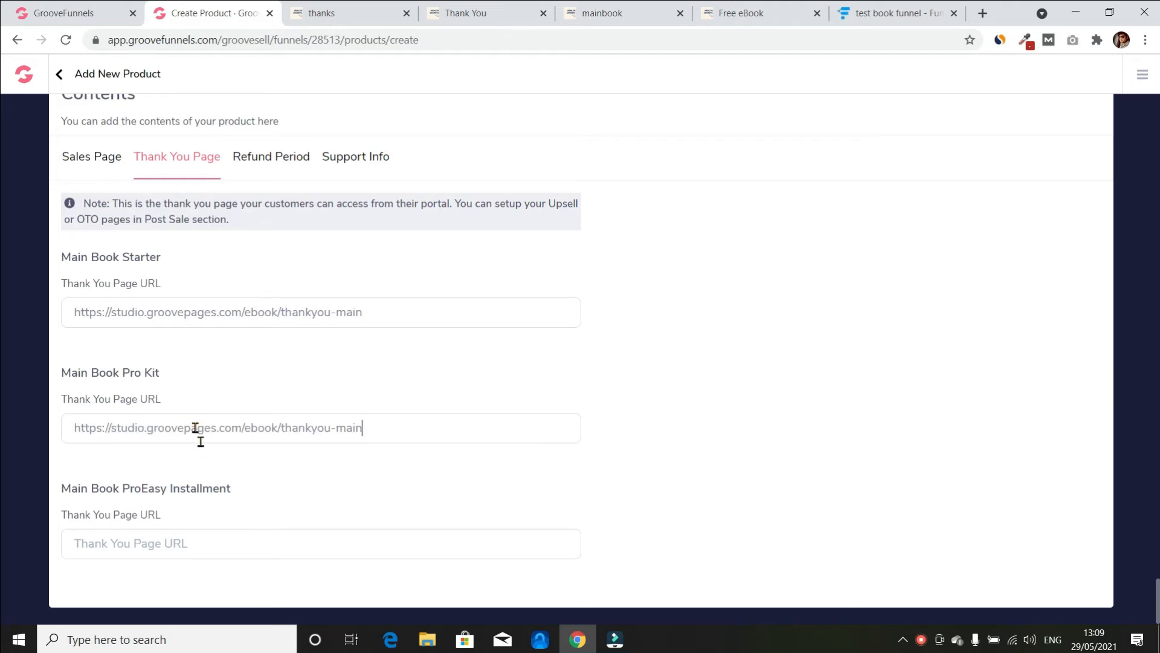
left_click(224, 546)
key("ctrl+v")
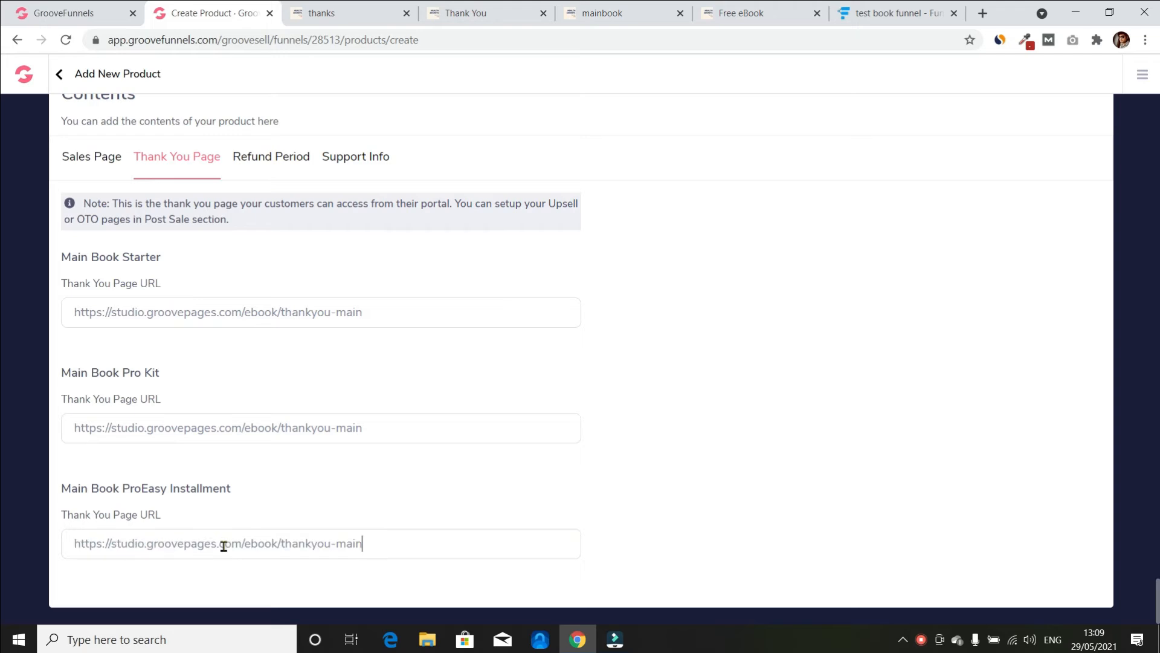
left_click(709, 466)
scroll(669, 451, "up", 2)
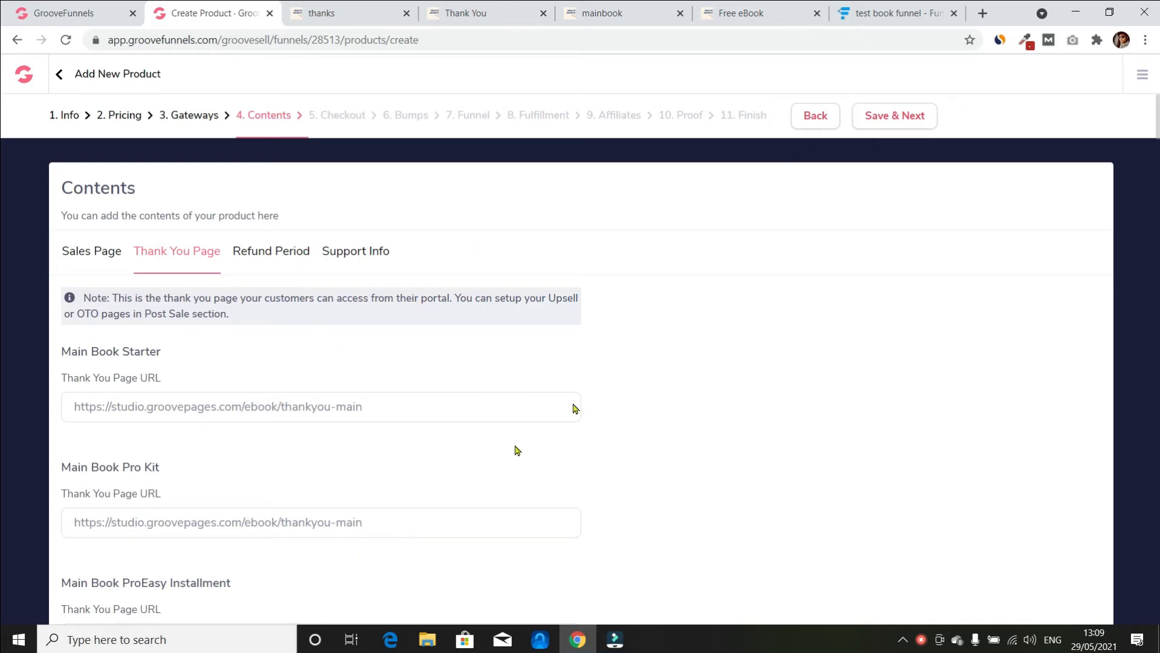
left_click(905, 125)
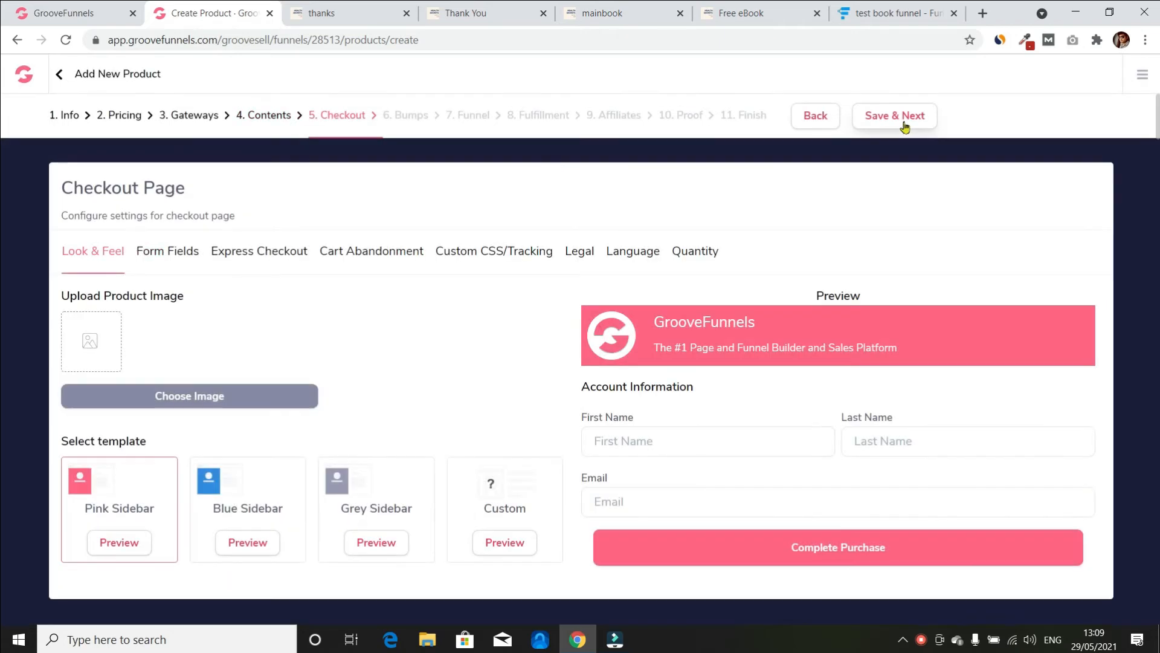
Apply the Blue Sidebar template to the checkout page and check the form fields and express checkout options
left_click(257, 502)
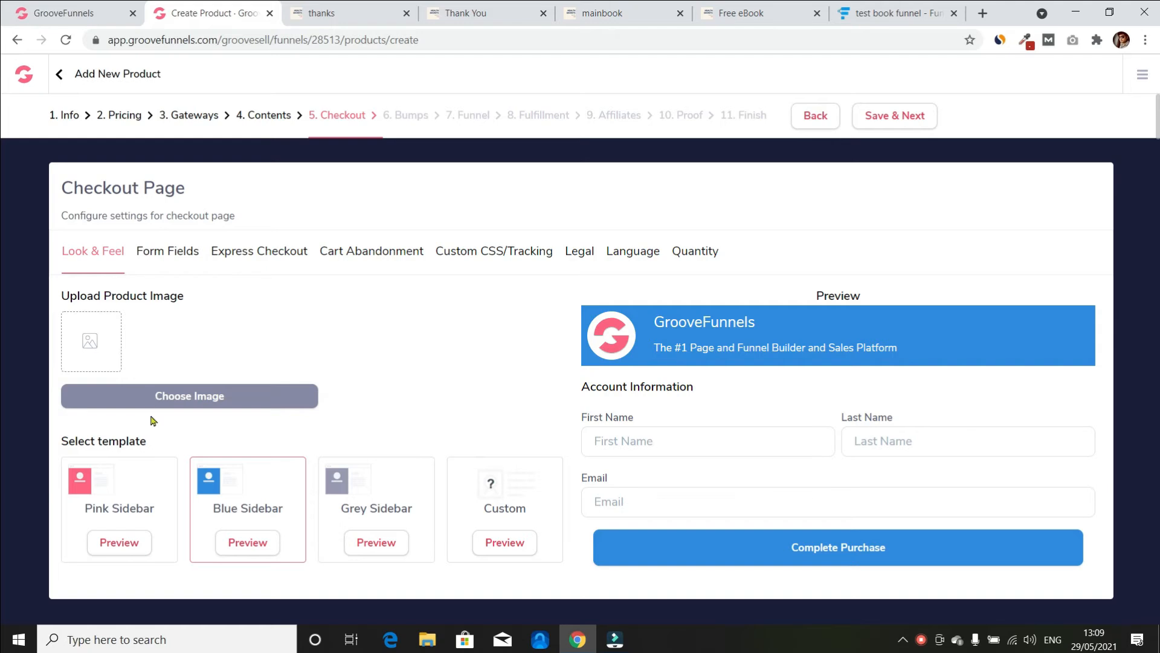
left_click(162, 253)
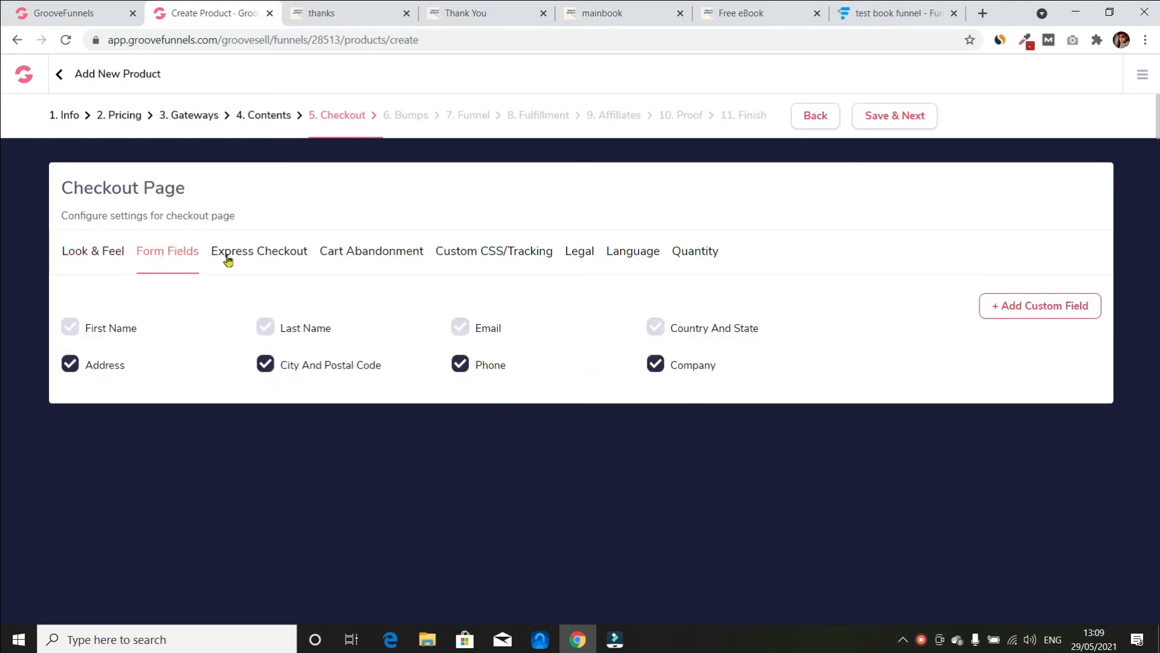
left_click(228, 260)
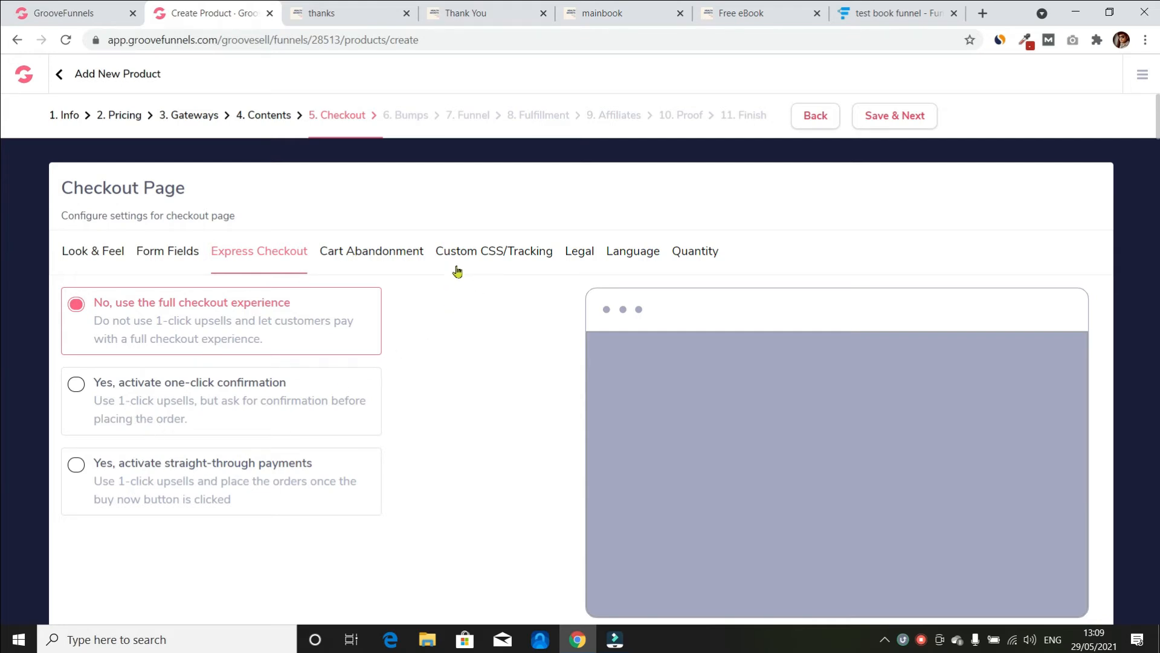
Let customers order more than one unit of Main Book Starter, with a minimum of 1 and a maximum of 5
left_click(703, 252)
left_click(484, 396)
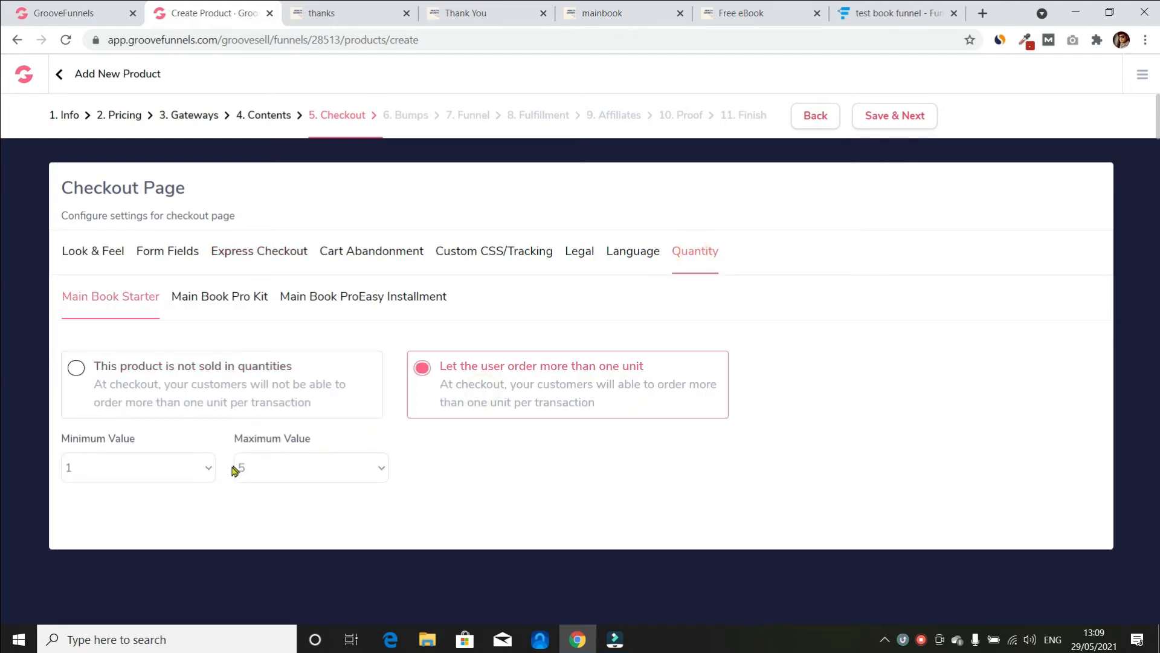
left_click(306, 469)
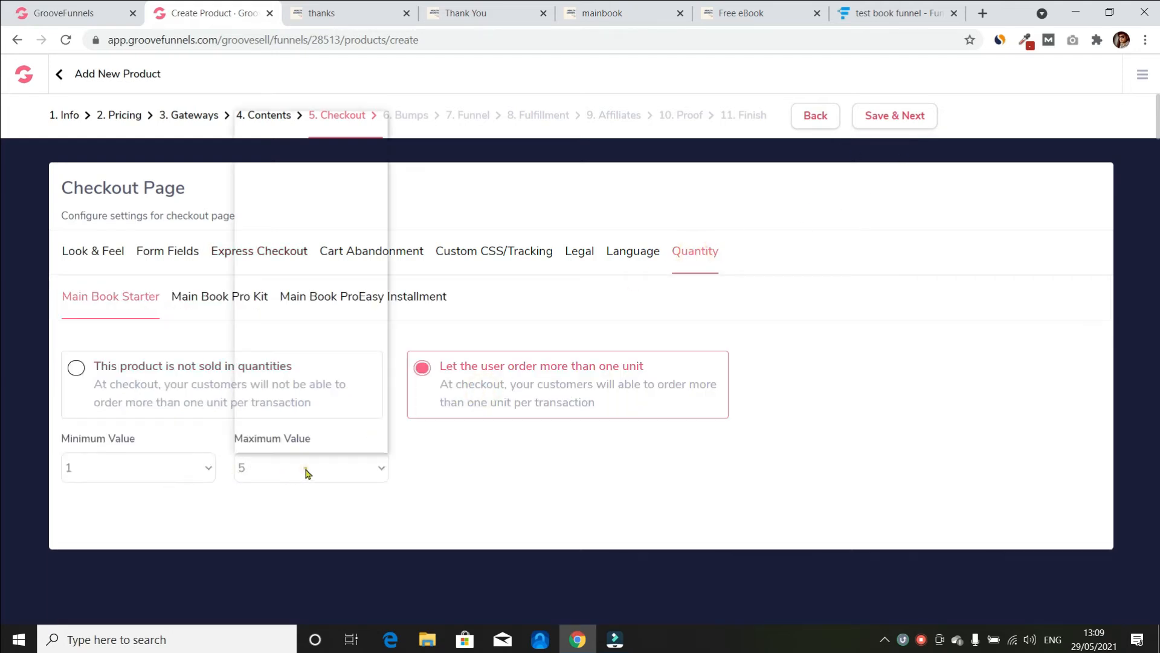
left_click(317, 467)
Review the checkout's language, legal and custom tracking settings and save the checkout page configuration
left_click(632, 252)
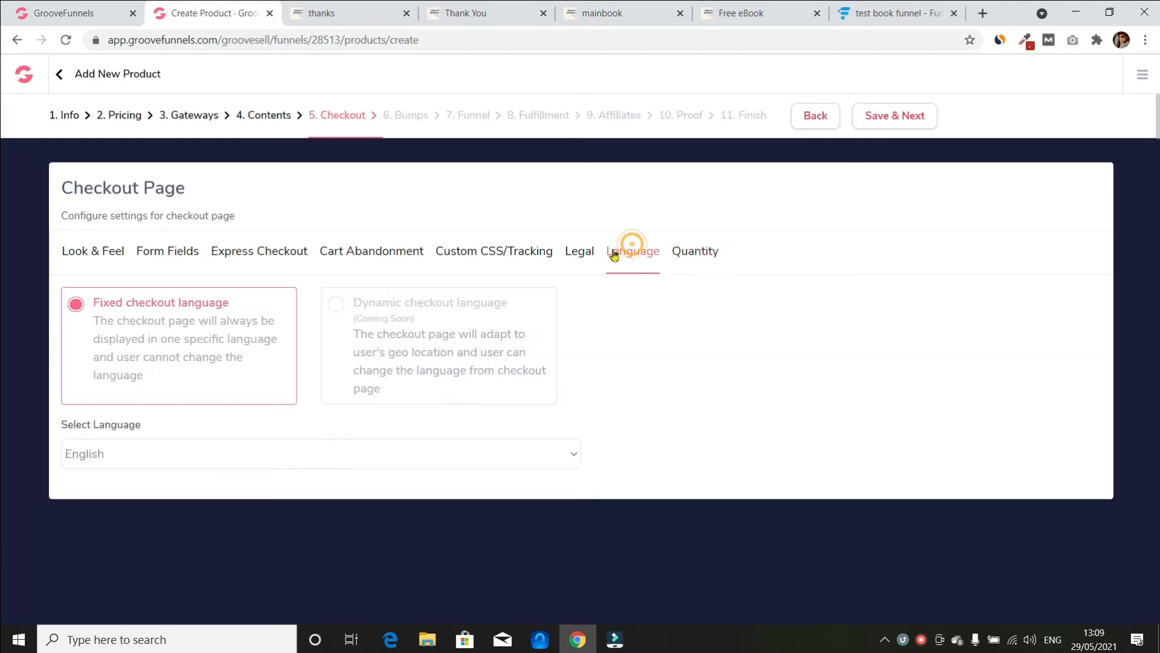
left_click(590, 254)
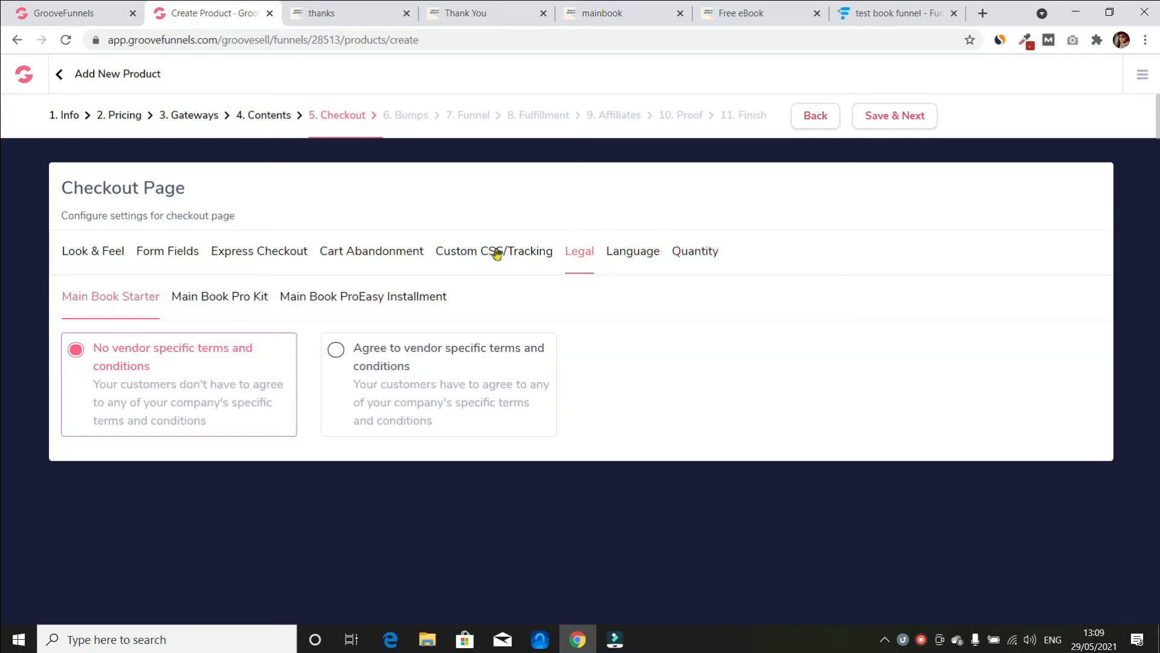
left_click(496, 254)
left_click(899, 128)
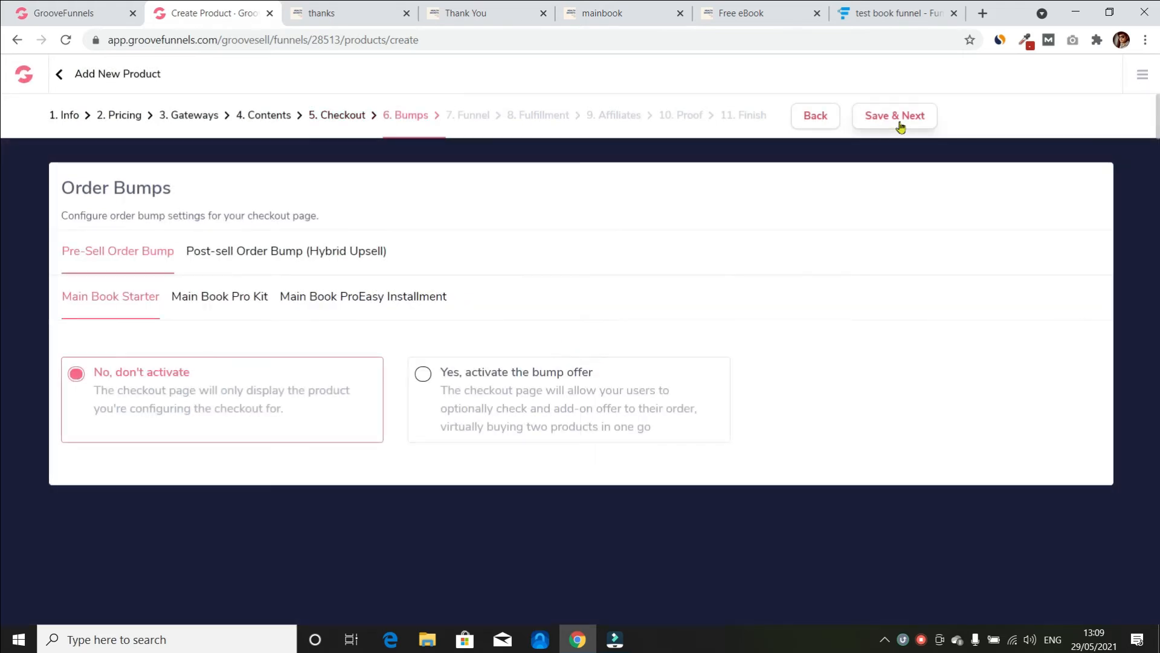
Check the pre-sell order bump settings of the other two price points and continue without activating any bump offer
left_click(236, 299)
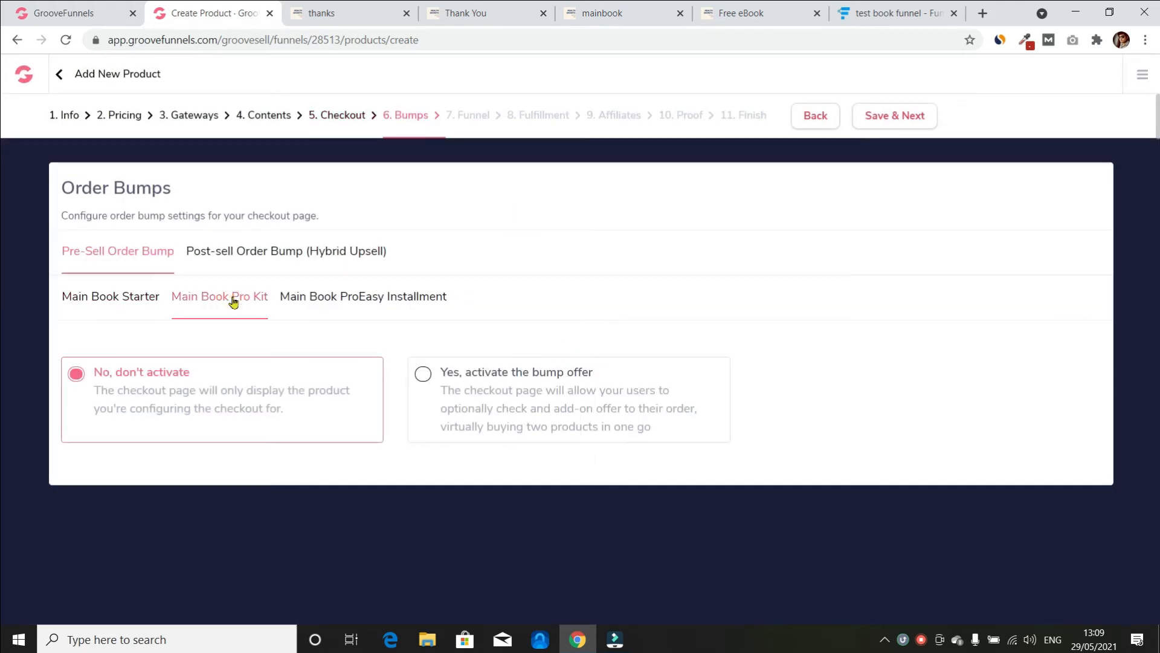
left_click(319, 307)
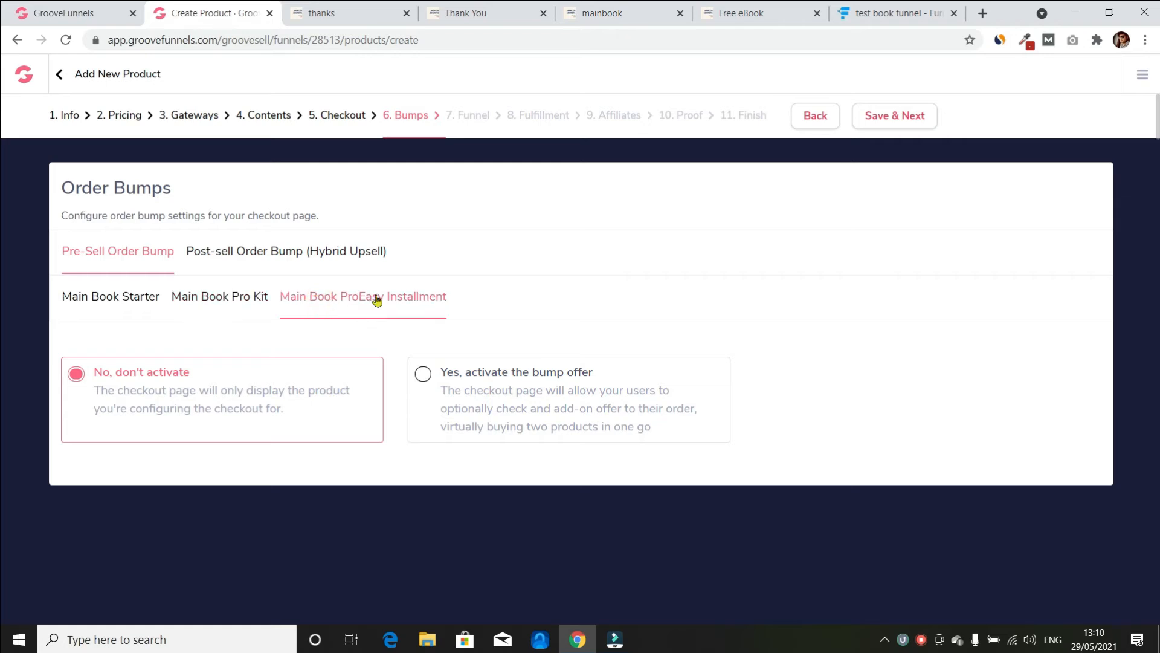
left_click(876, 117)
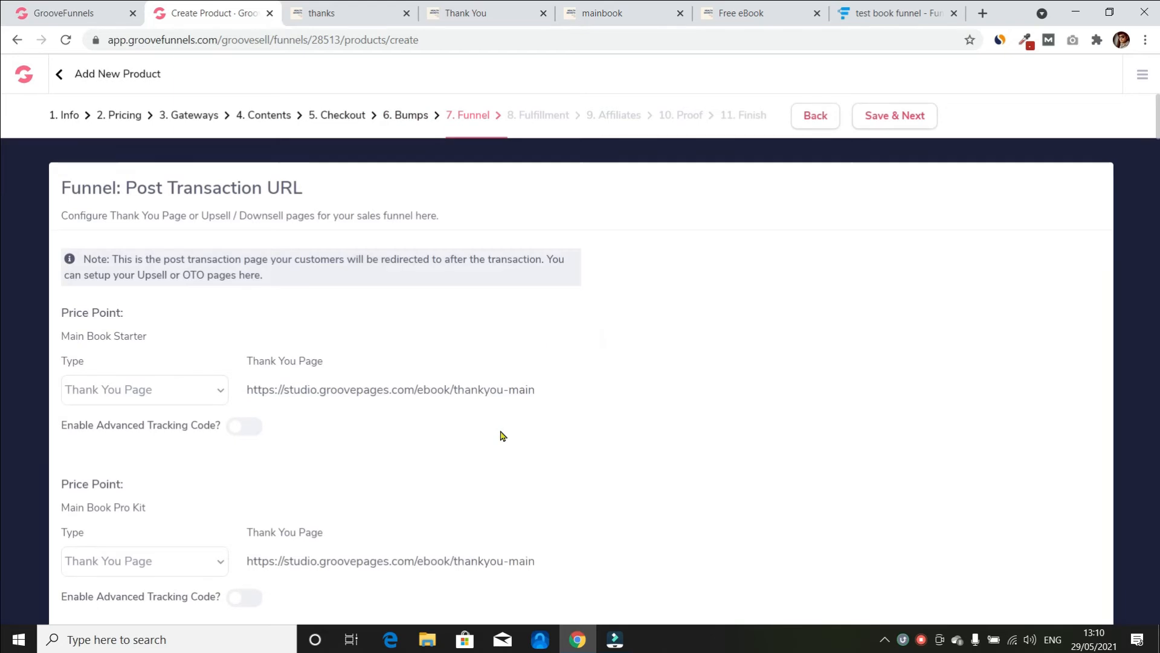
Keep Thank You Page as the post-transaction type for all three price points and save the funnel settings
left_click(153, 391)
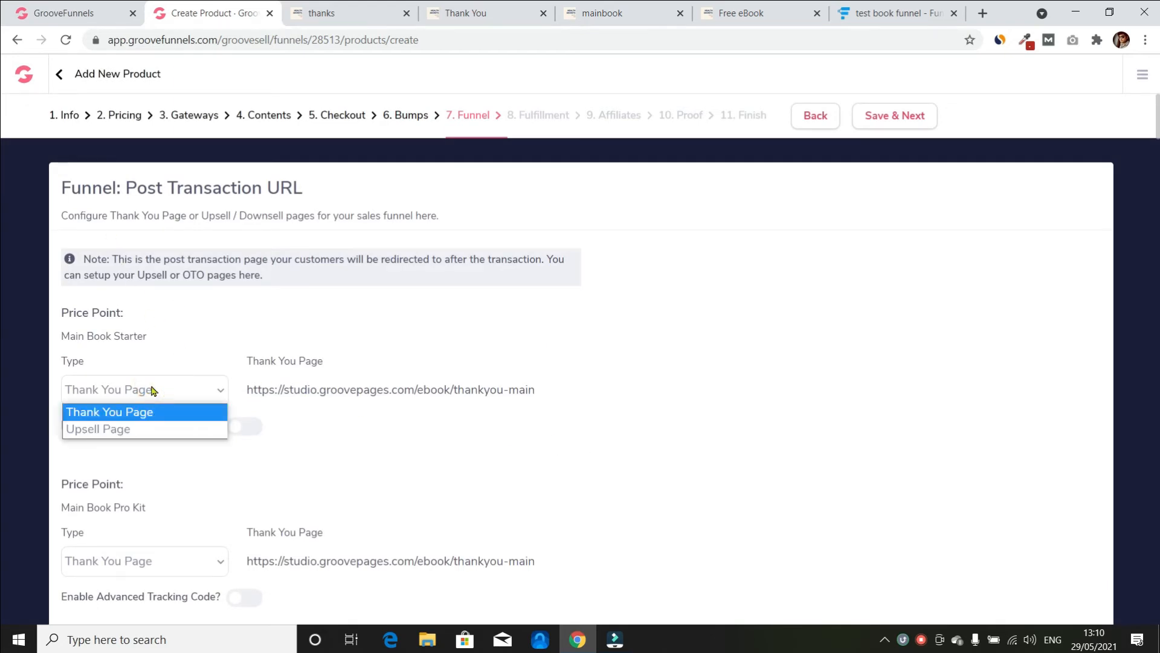
left_click(152, 412)
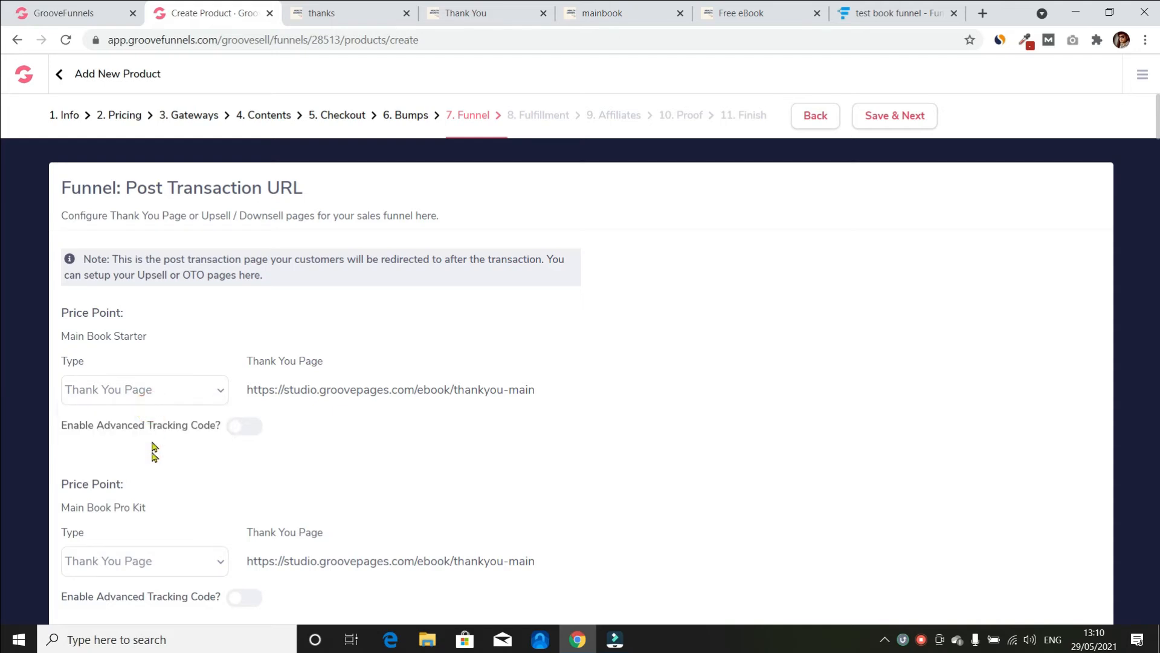
scroll(138, 567, "down", 2)
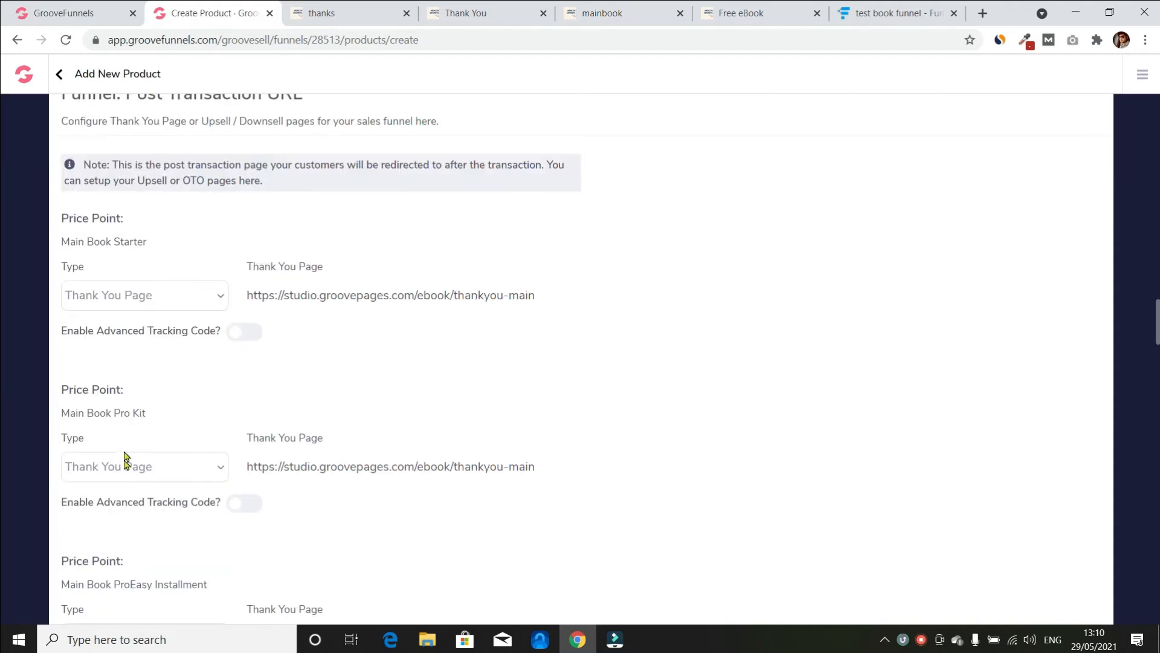
scroll(128, 471, "down", 3)
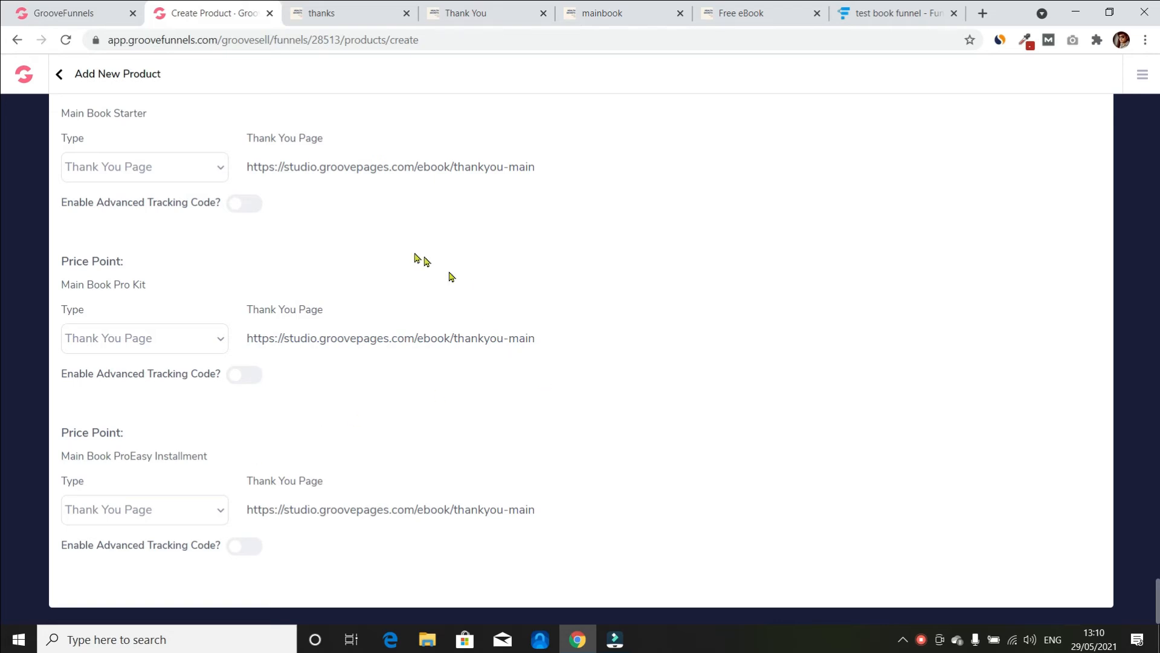
scroll(175, 188, "up", 4)
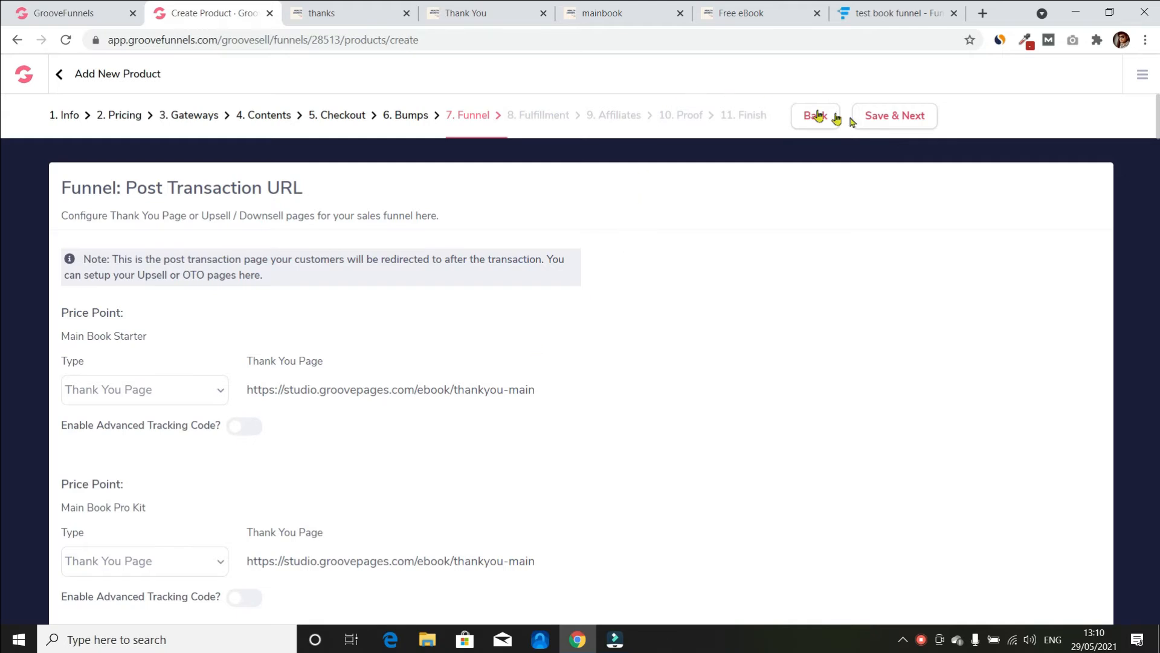
left_click(879, 120)
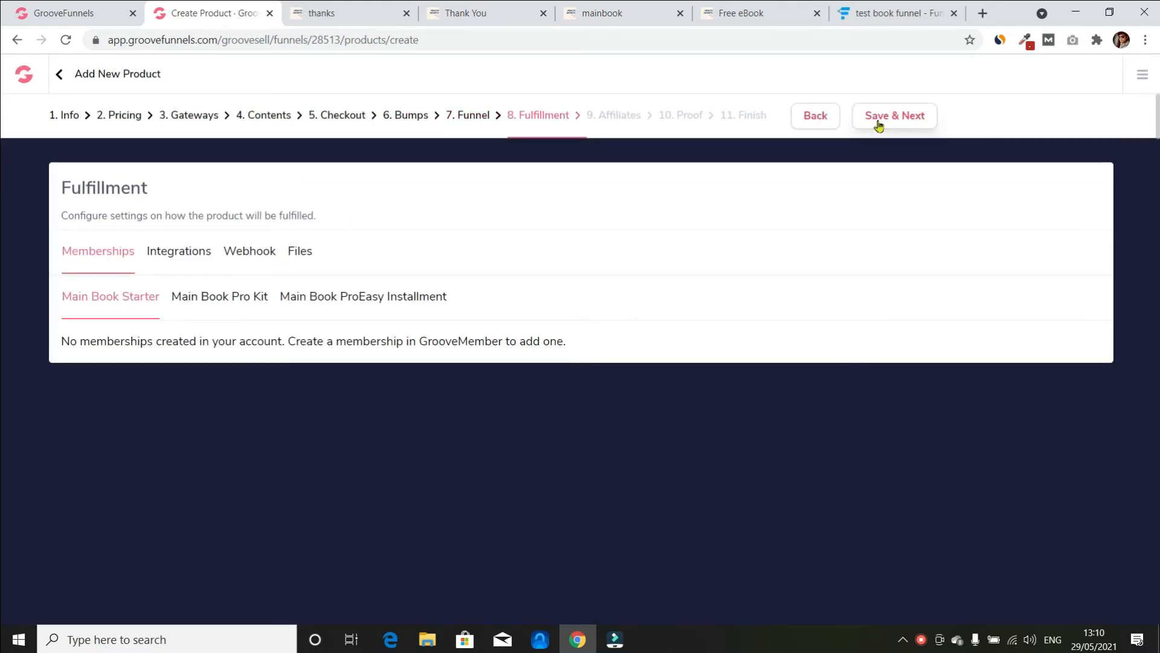
Review the membership, webhook and file fulfillment options and continue without adding any
left_click(201, 301)
left_click(310, 302)
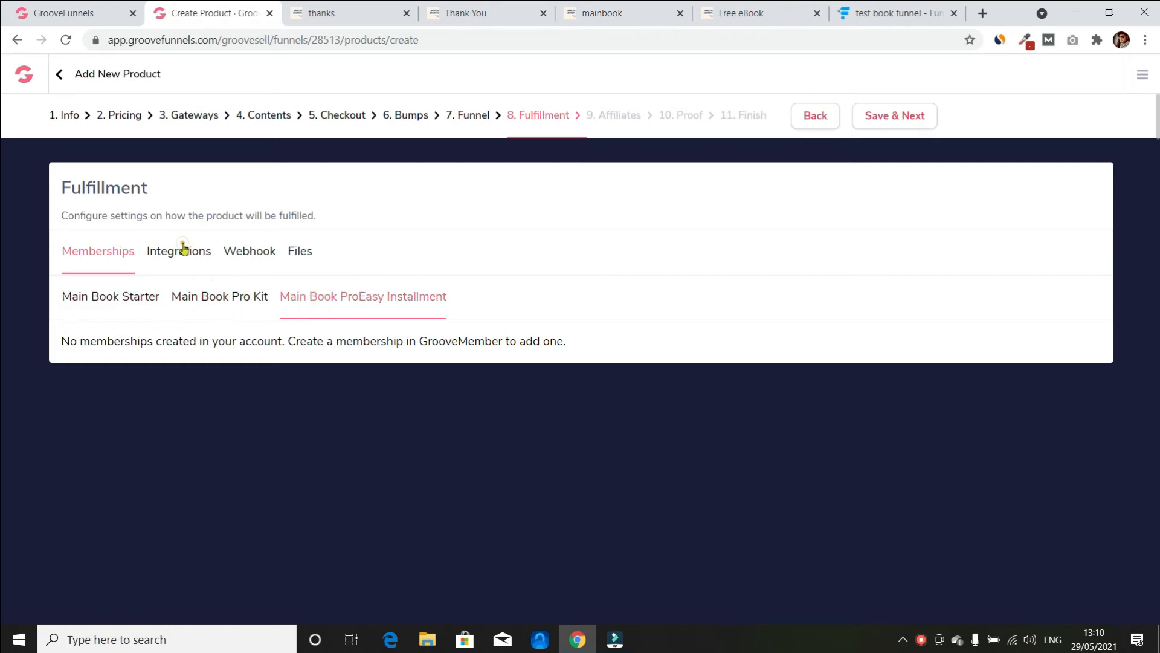
left_click(226, 251)
left_click(300, 252)
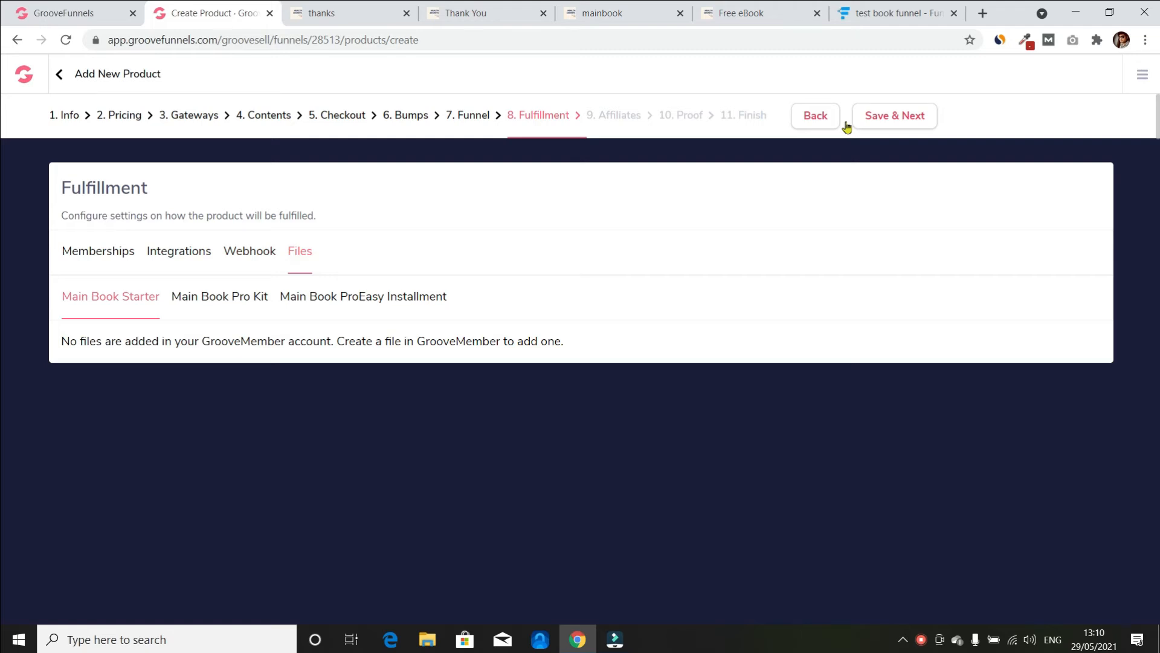
left_click(910, 117)
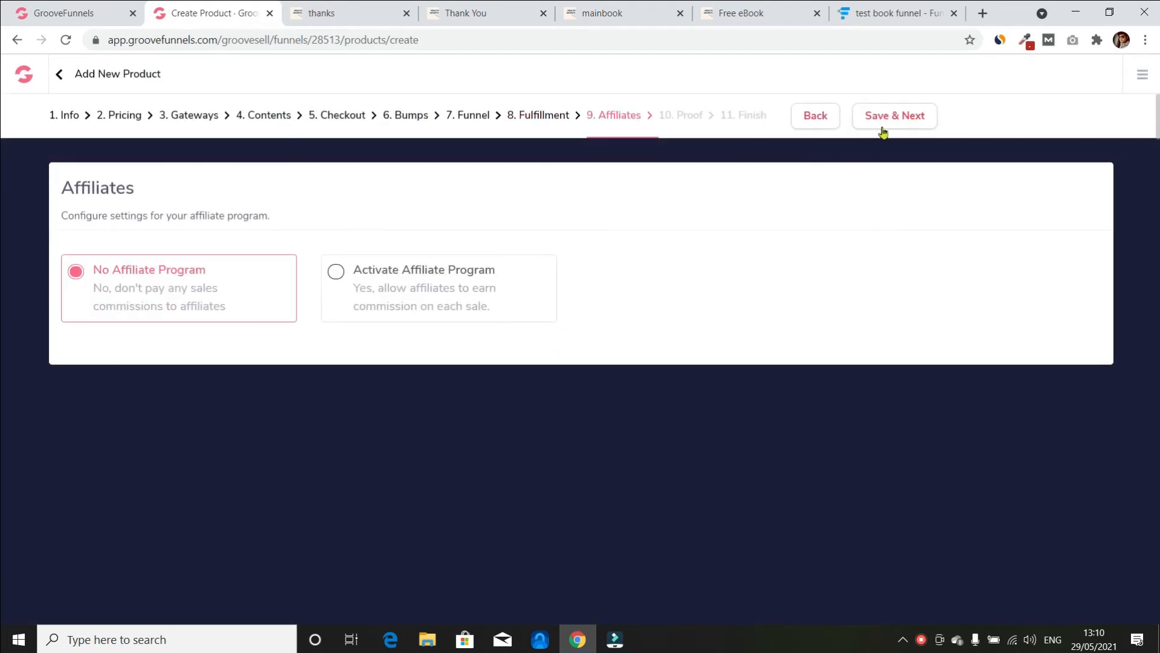
Finish the product setup without an affiliate program or proof widgets and select the tracking code for its sales page
left_click(883, 129)
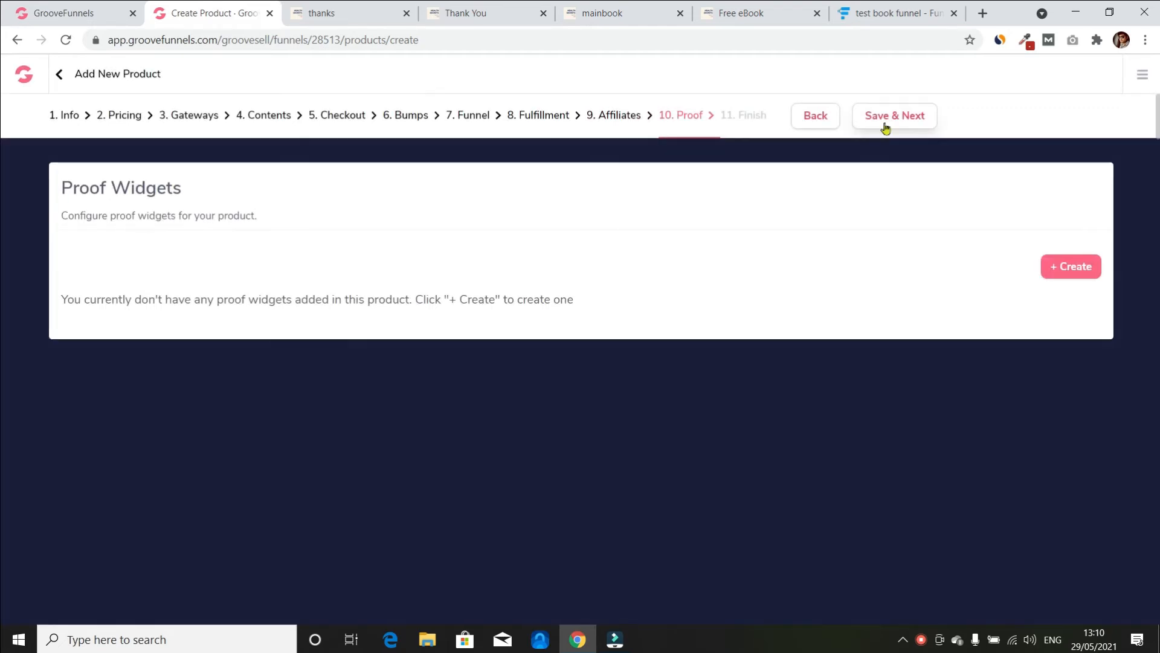
left_click(886, 124)
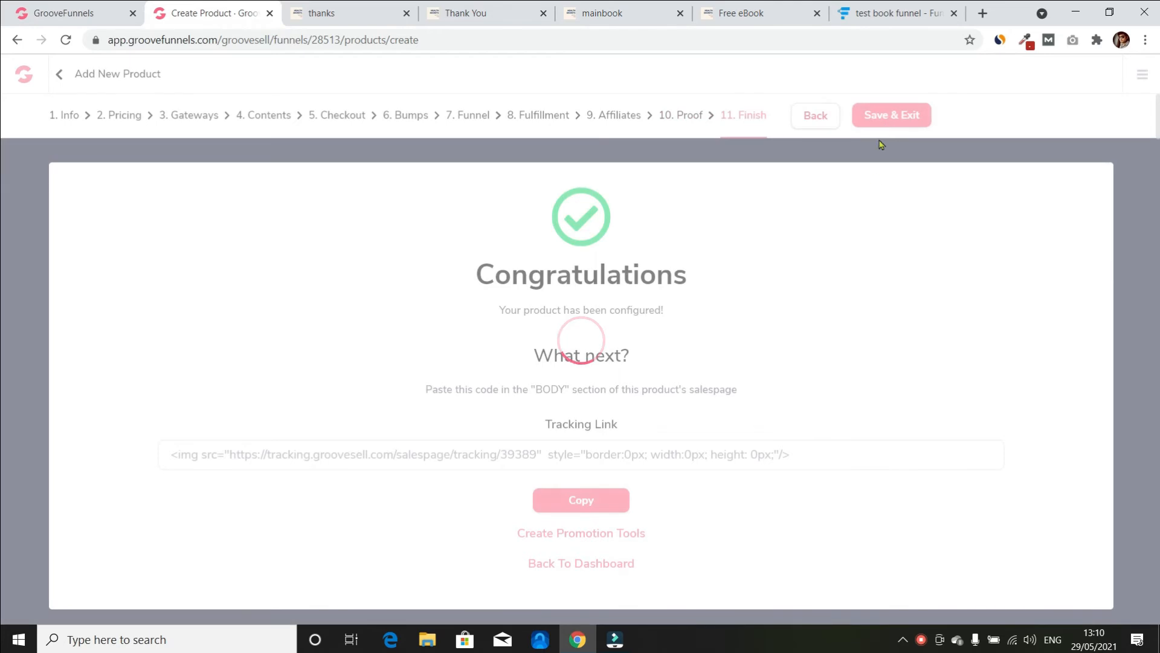
triple_click(807, 459)
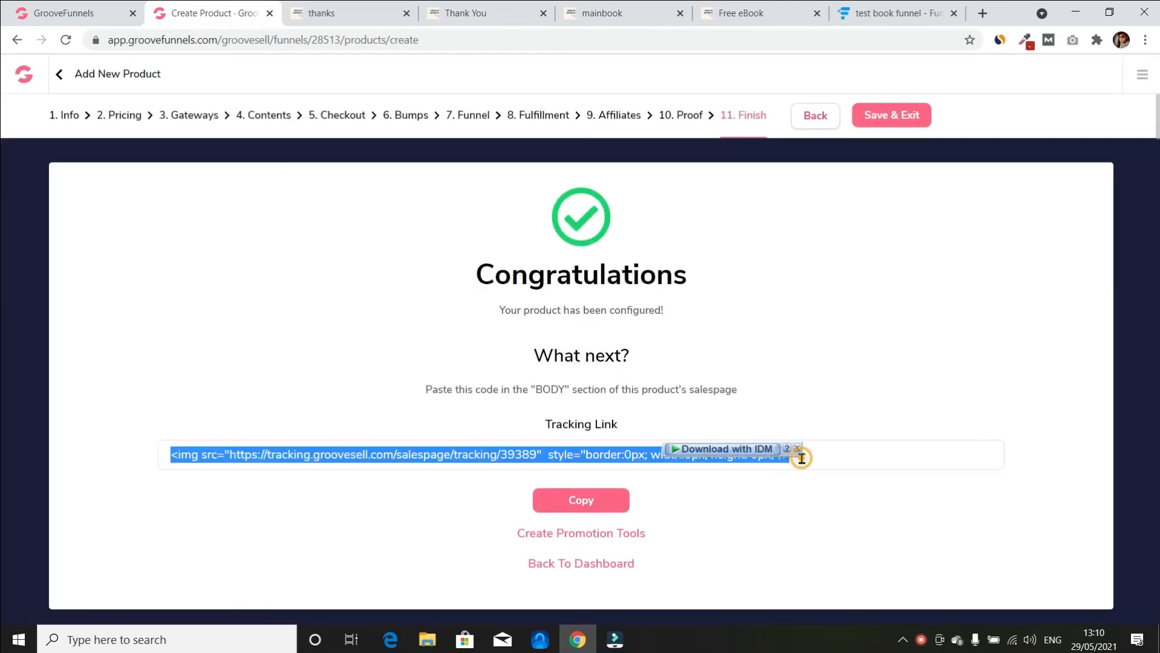
Copy the product's tracking code into the body-top code include of the Main Product page in Funnel 1 and save the page settings
left_click(581, 500)
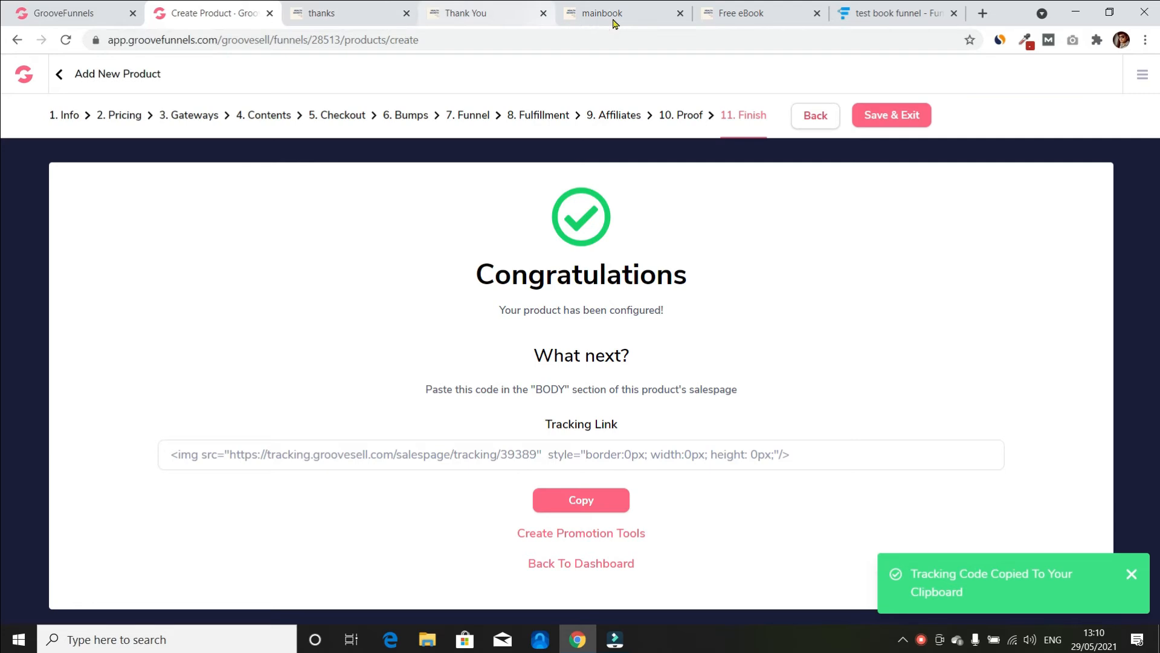
left_click(66, 12)
left_click(19, 272)
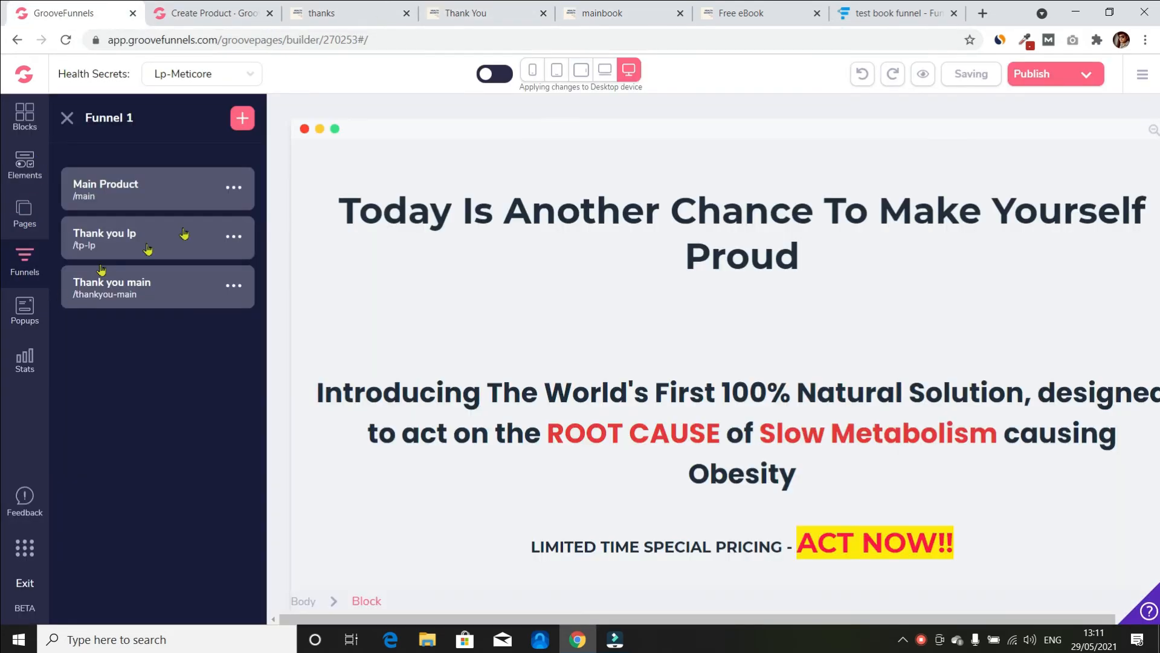
left_click(229, 191)
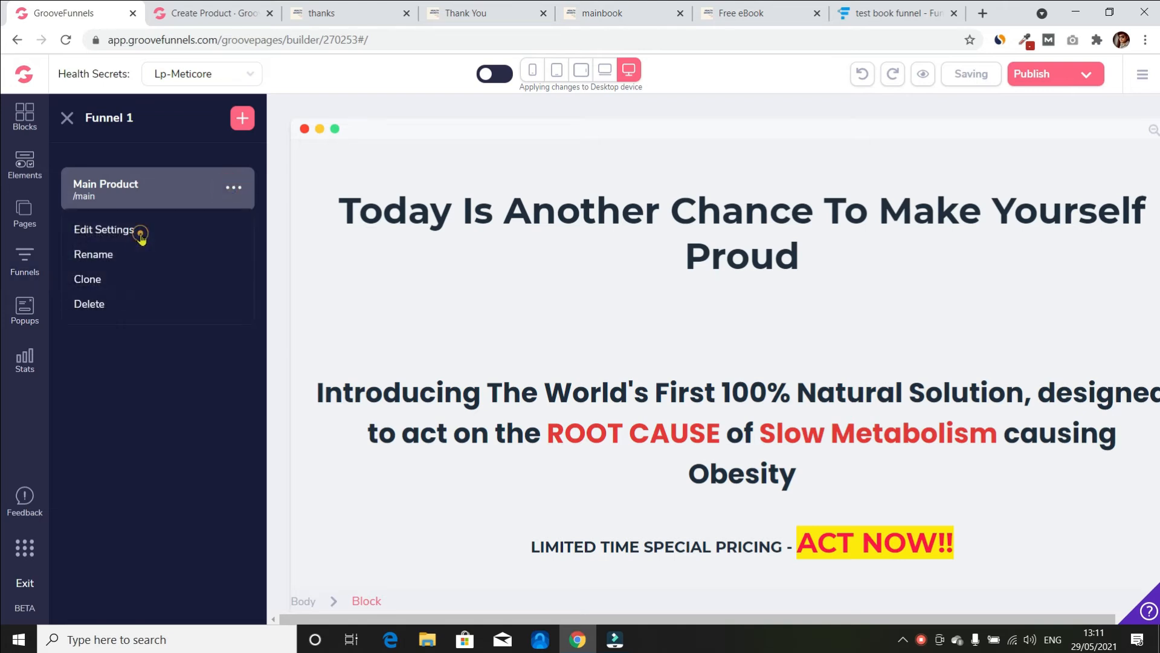
left_click(142, 233)
scroll(153, 402, "down", 6)
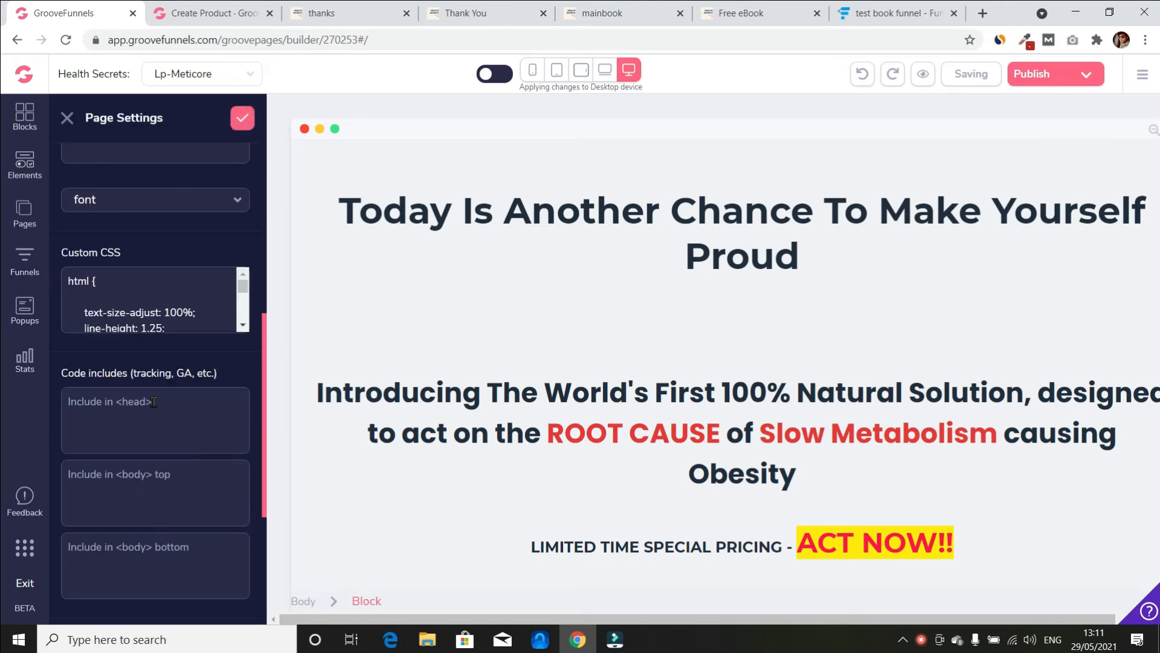
left_click(92, 488)
key("ctrl+v")
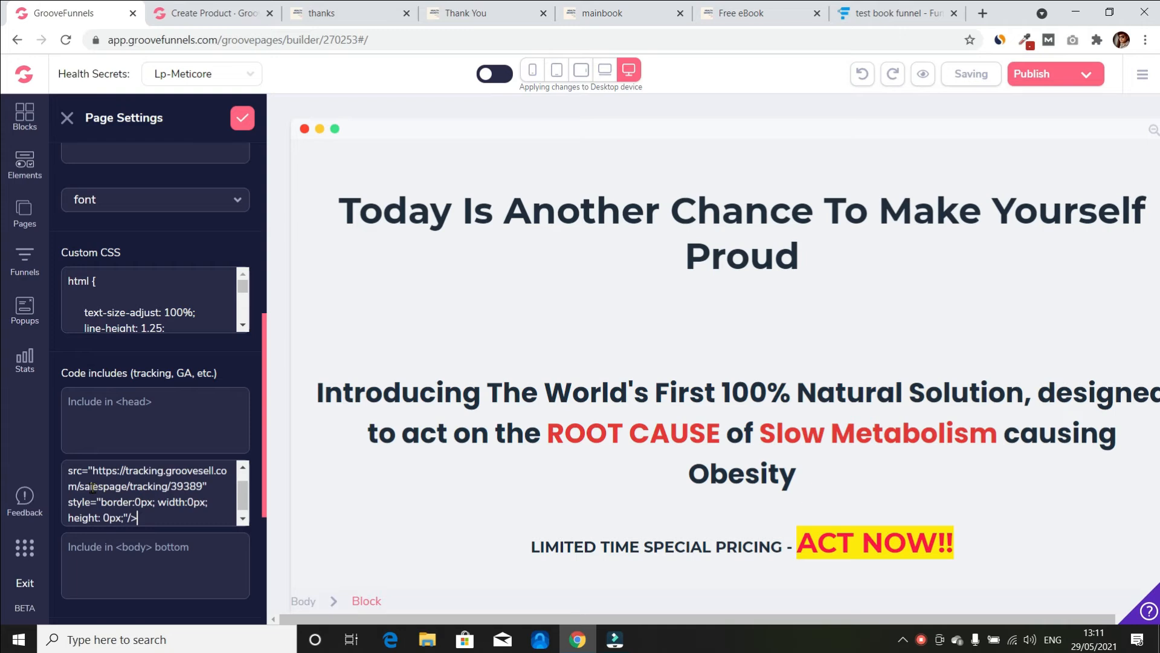
left_click(241, 117)
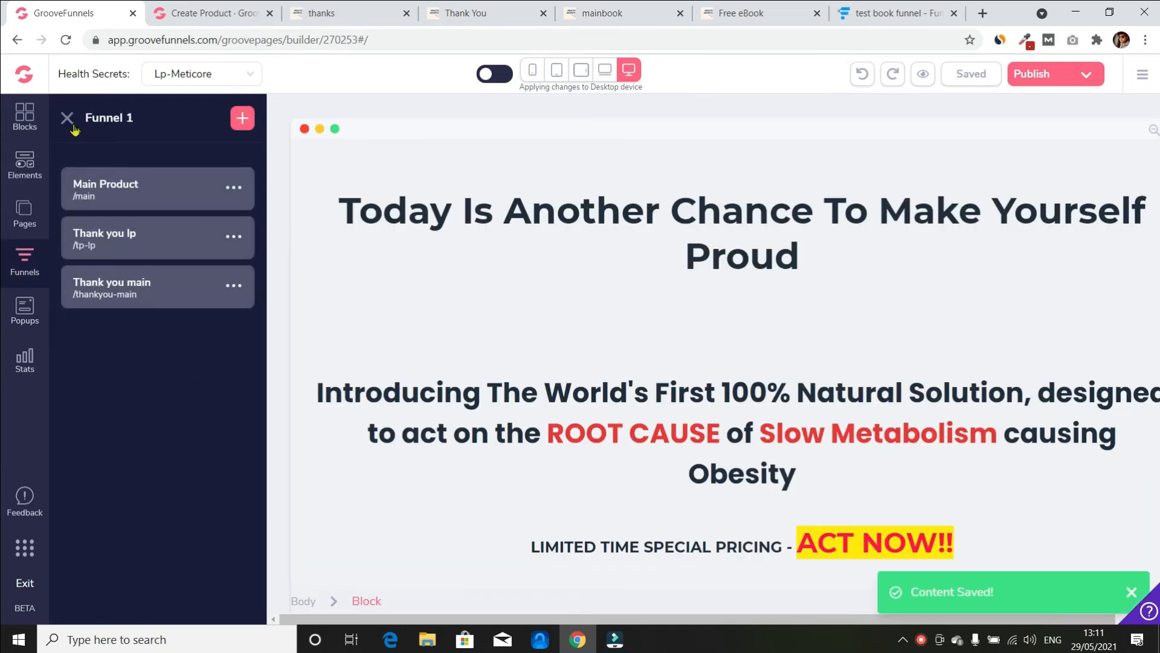
left_click(68, 119)
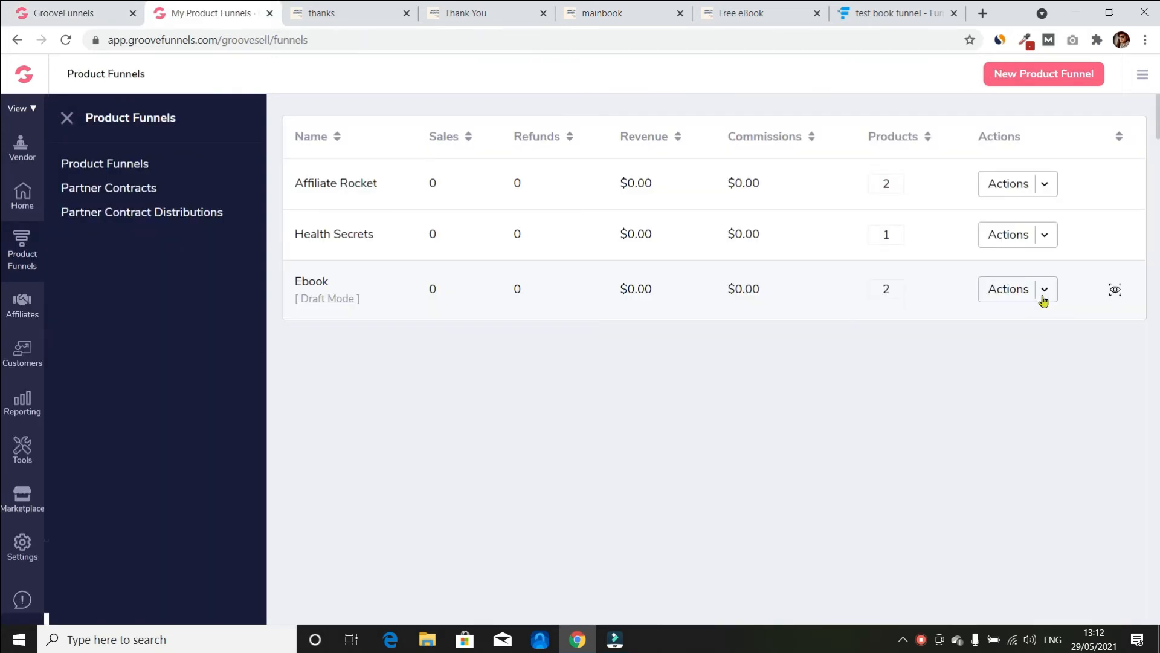
Make the Ebook product funnel live with the subdomain test
left_click(1044, 290)
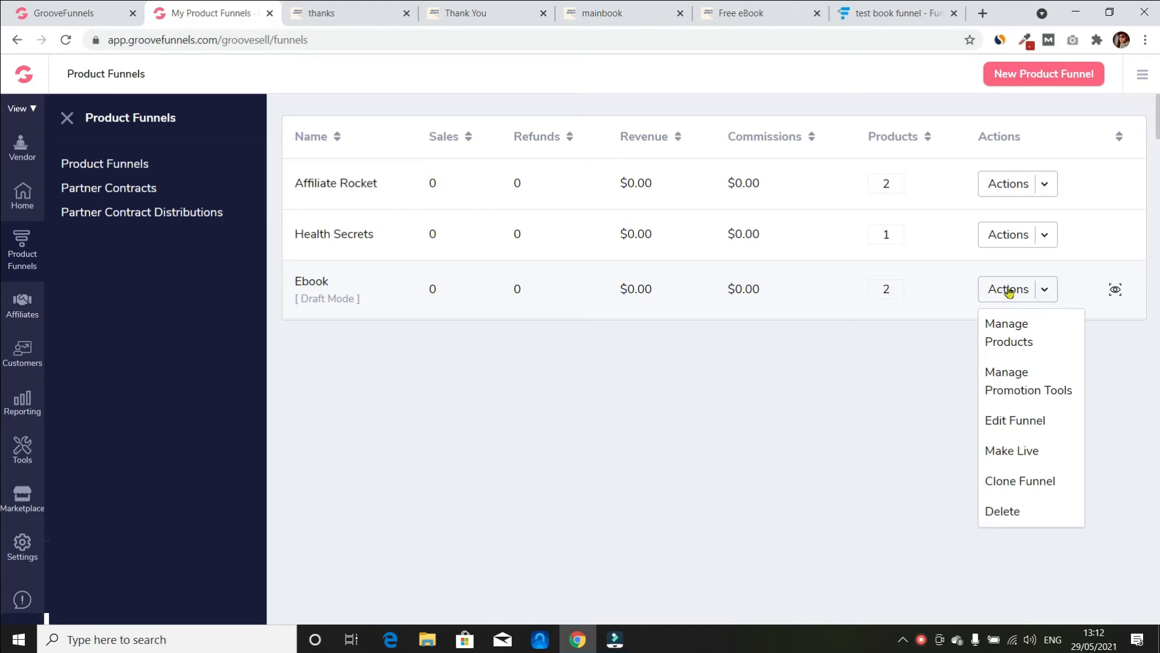
left_click(1016, 452)
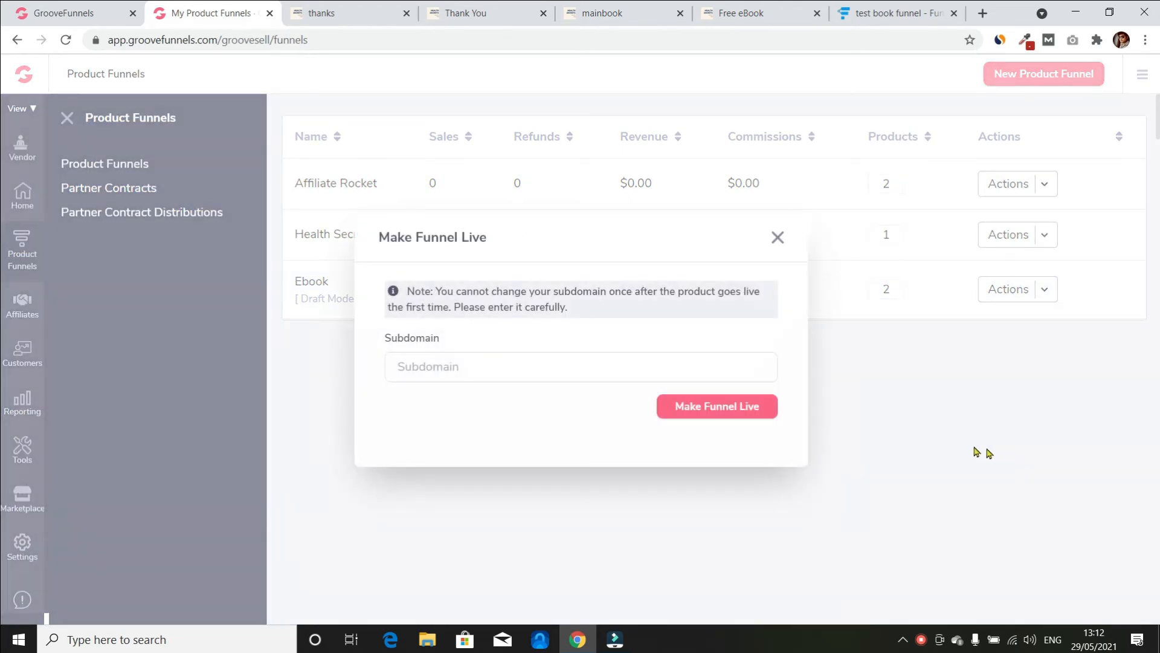
left_click(461, 368)
type("he")
key("BackSpace")
key("BackSpace")
key("BackSpace")
key("BackSpace")
key("BackSpace")
key("BackSpace")
key("BackSpace")
key("BackSpace")
key("BackSpace")
key("BackSpace")
type("te")
left_click(726, 413)
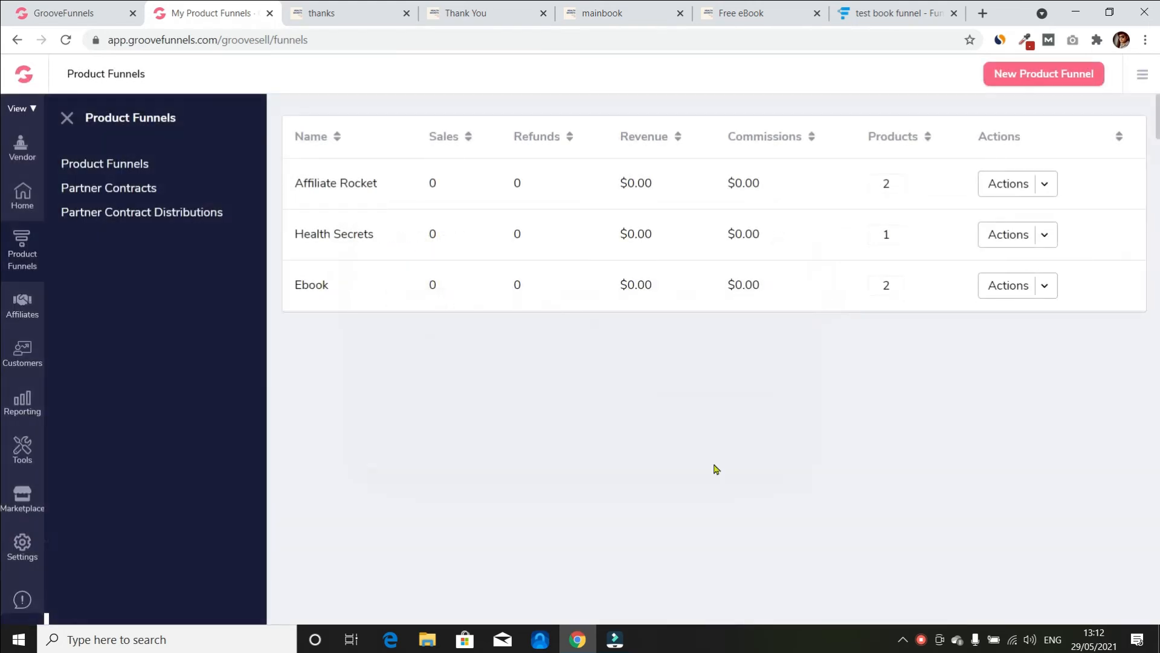
Create a checkout page for the Ebook Freebie product, named Freebie Book, with Free Signups as its pricing type
left_click(1017, 289)
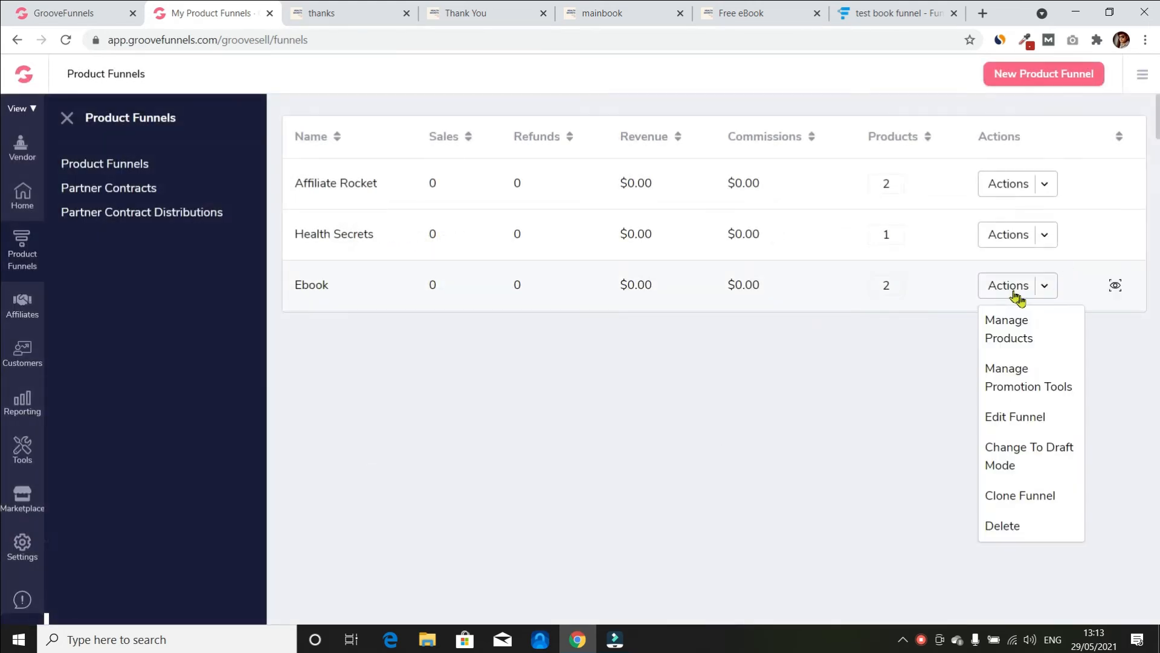
left_click(1026, 327)
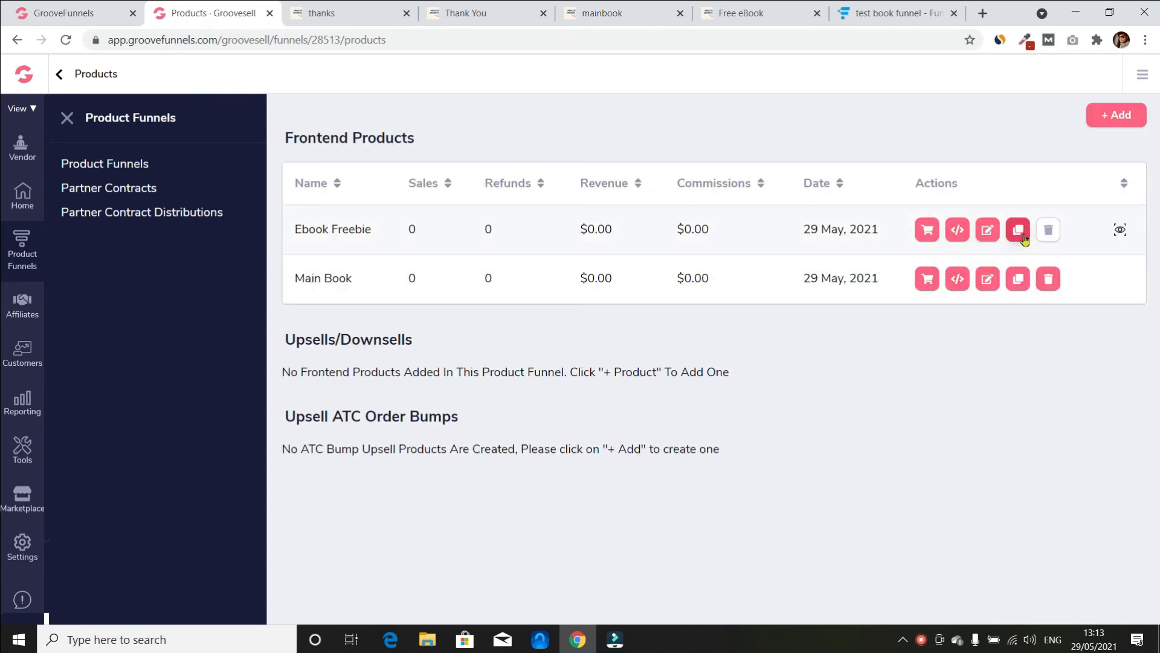
left_click(929, 235)
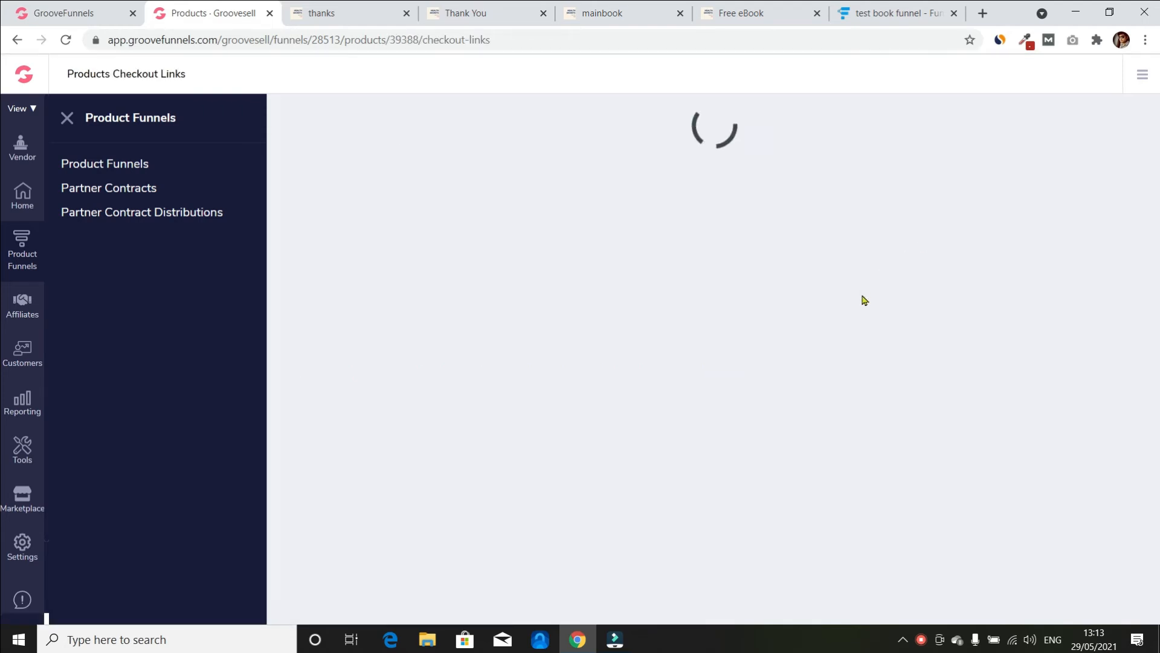
left_click(1101, 121)
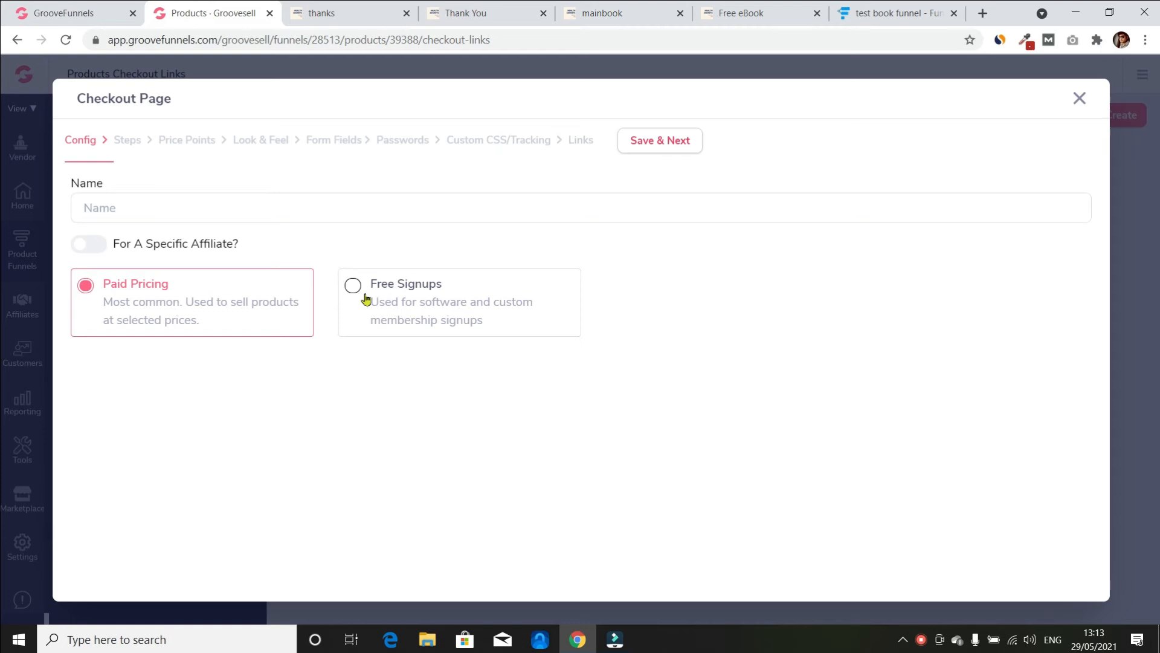
left_click(364, 297)
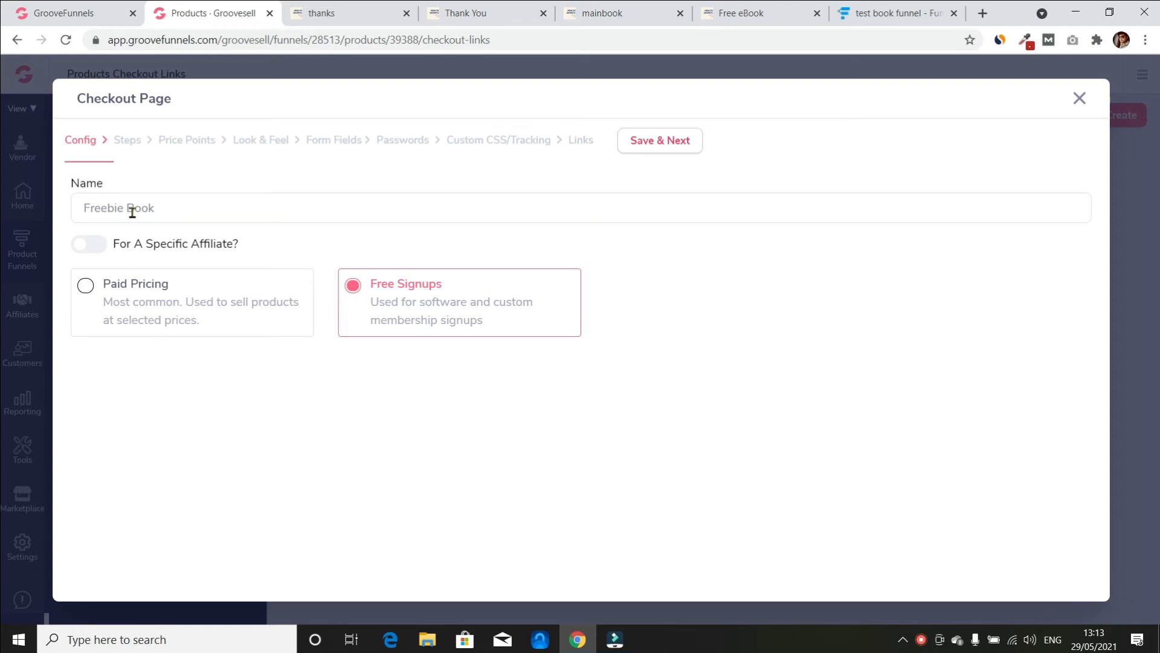
left_click(640, 139)
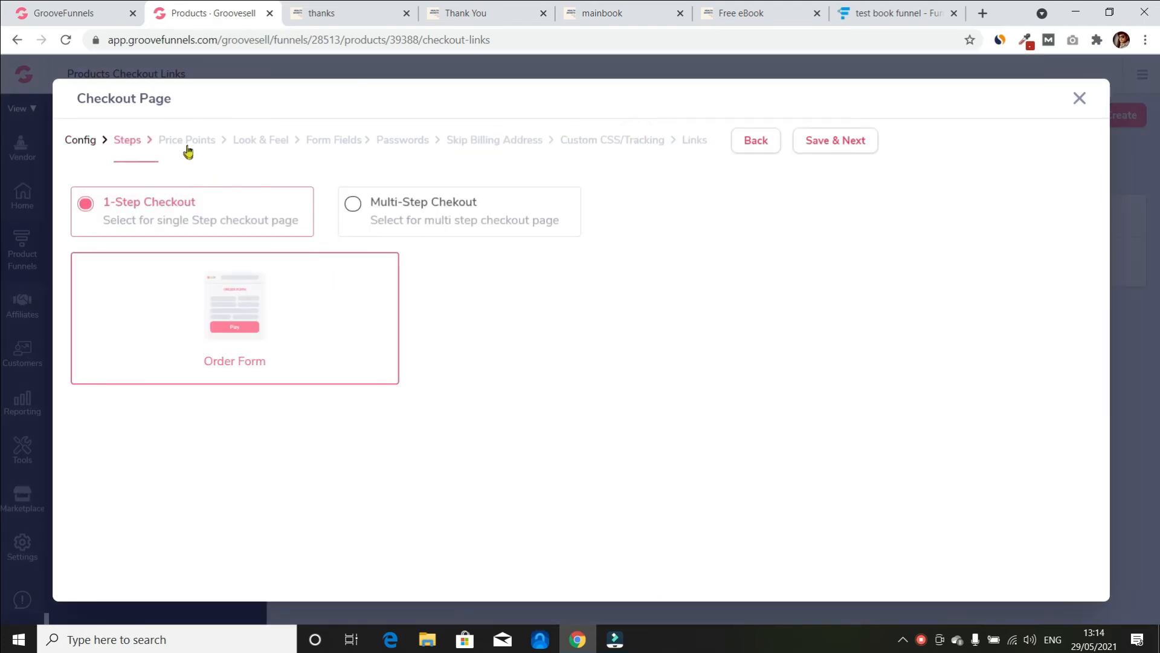
Keep the 1-Step Checkout, Blue Sidebar template and remaining default checkout settings, saving each stage through to the checkout links
left_click(867, 151)
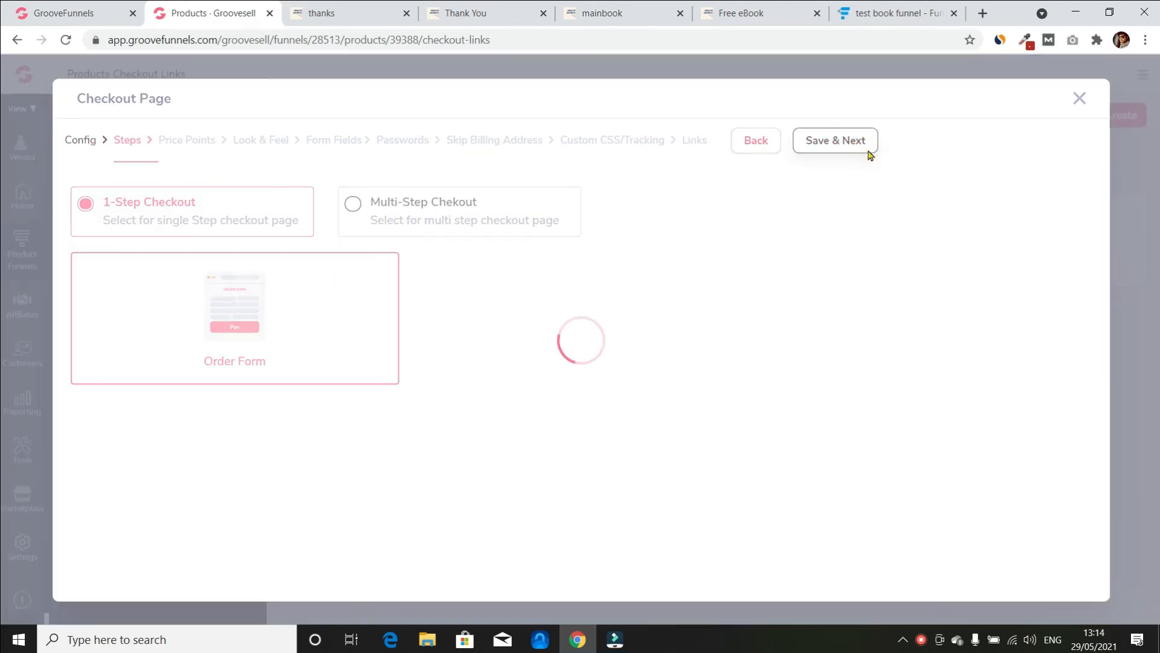
left_click(868, 153)
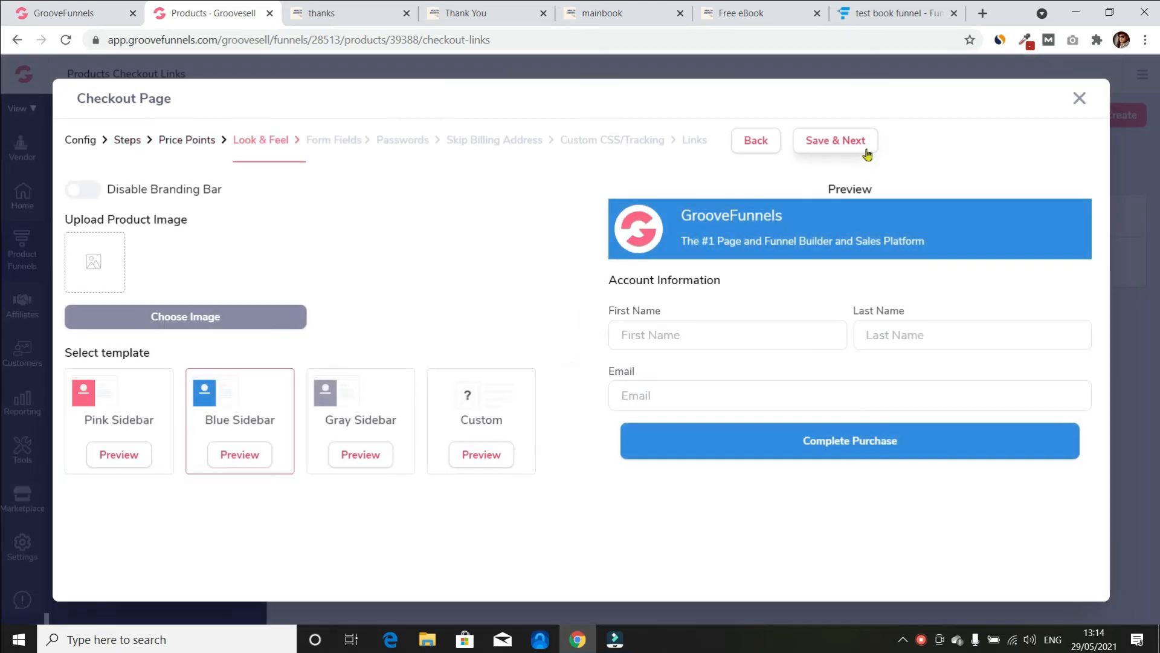
left_click(868, 153)
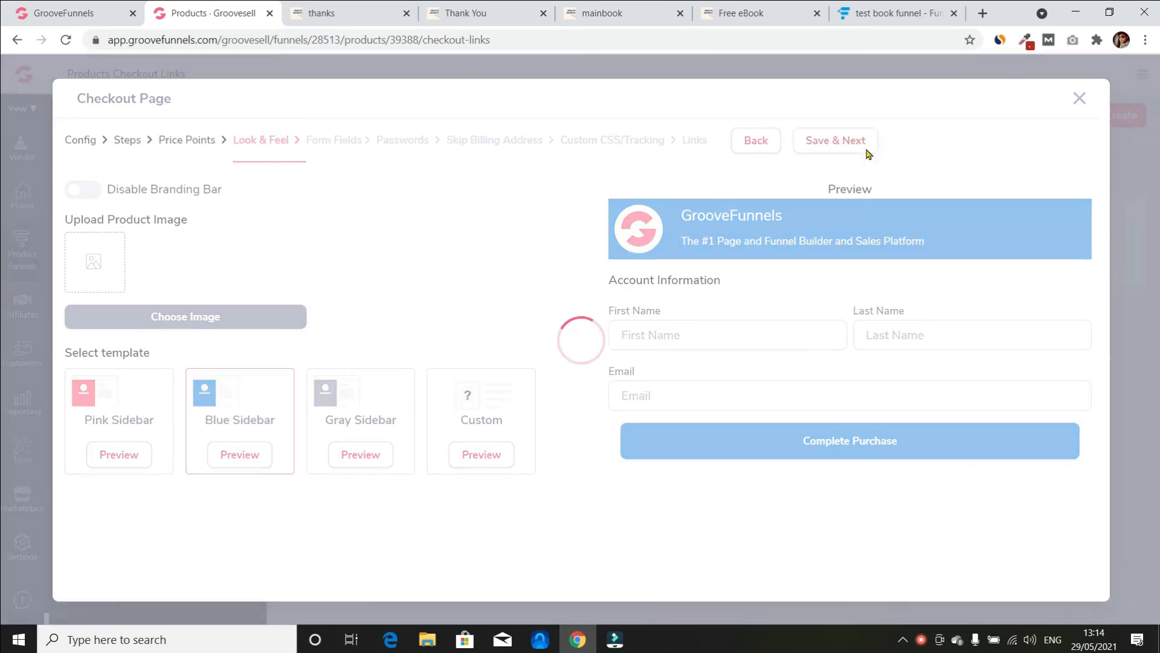
left_click(868, 152)
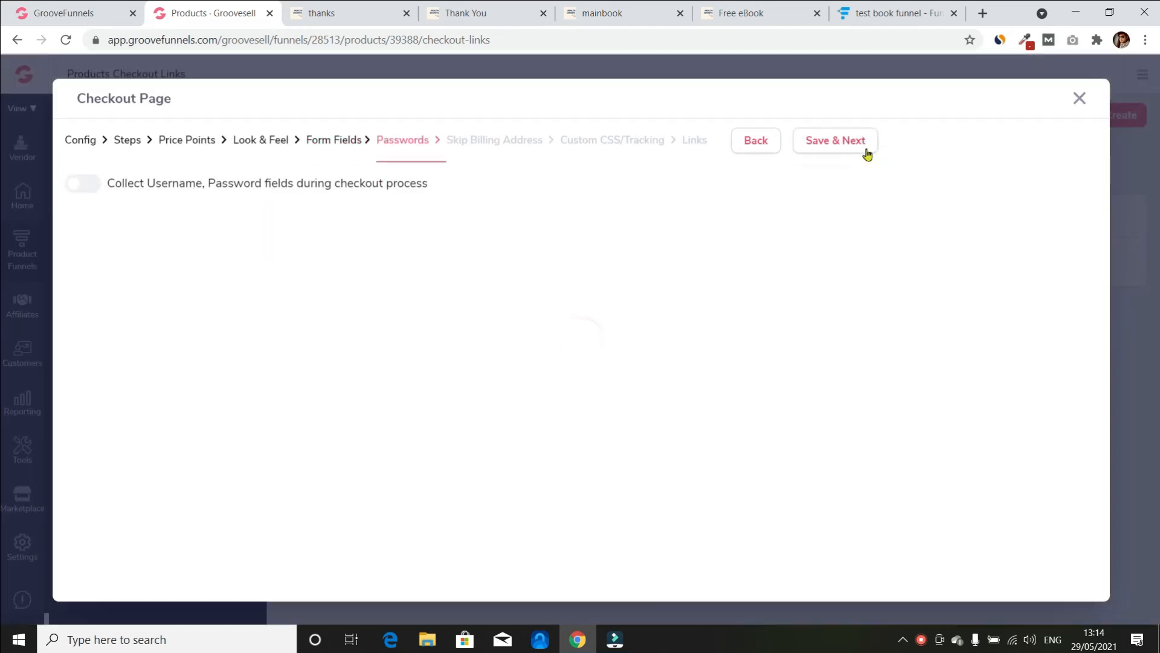
left_click(868, 153)
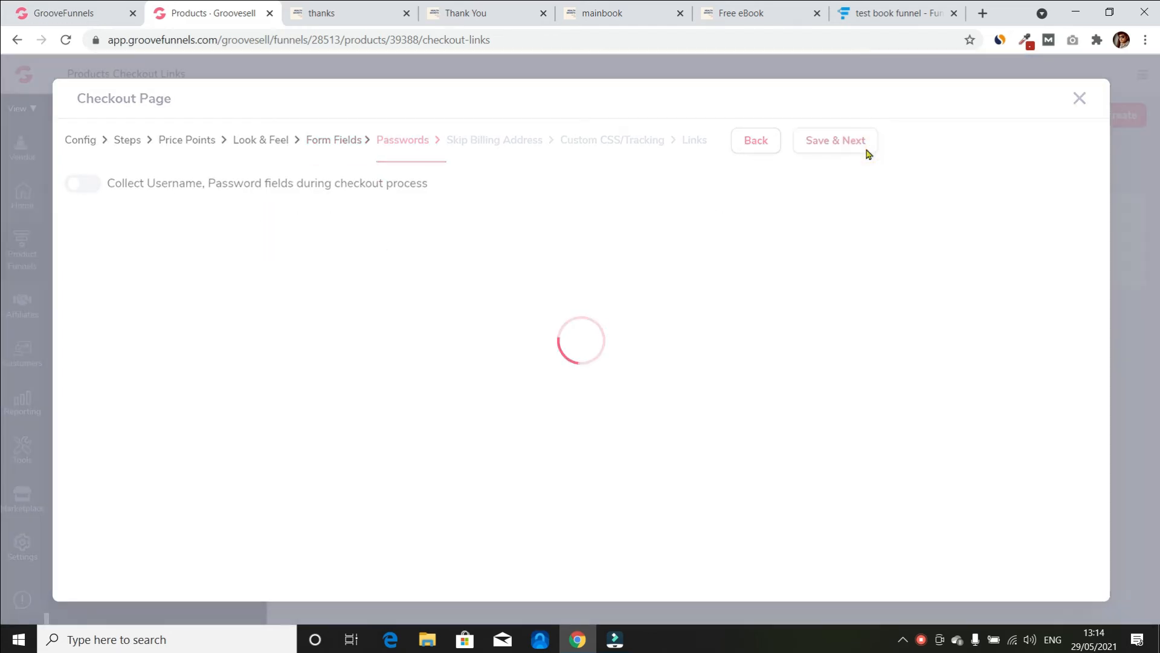
left_click(868, 151)
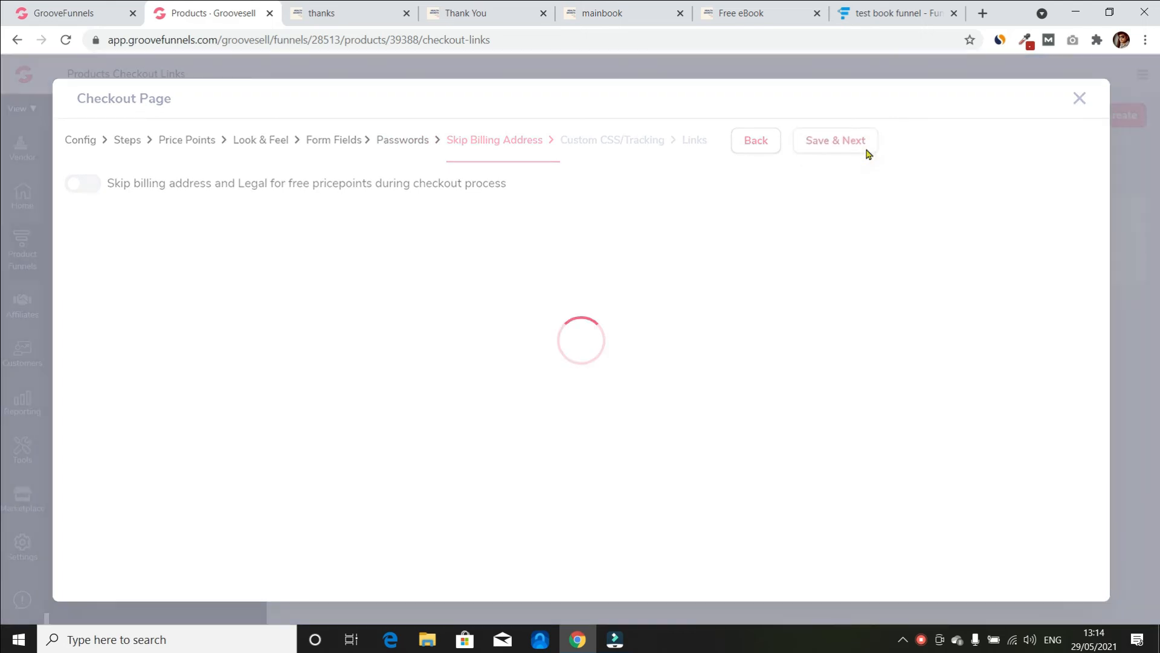
left_click(868, 153)
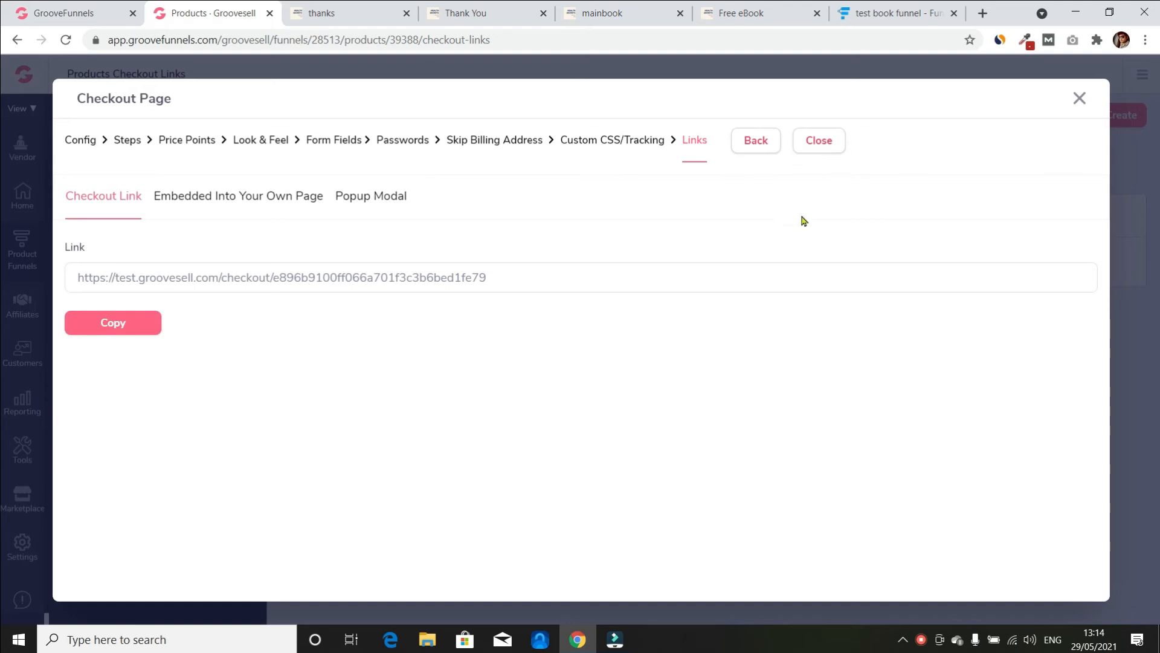
Copy the checkout's code for embedding into an own page and open the LP Book page in the page builder
left_click(504, 288)
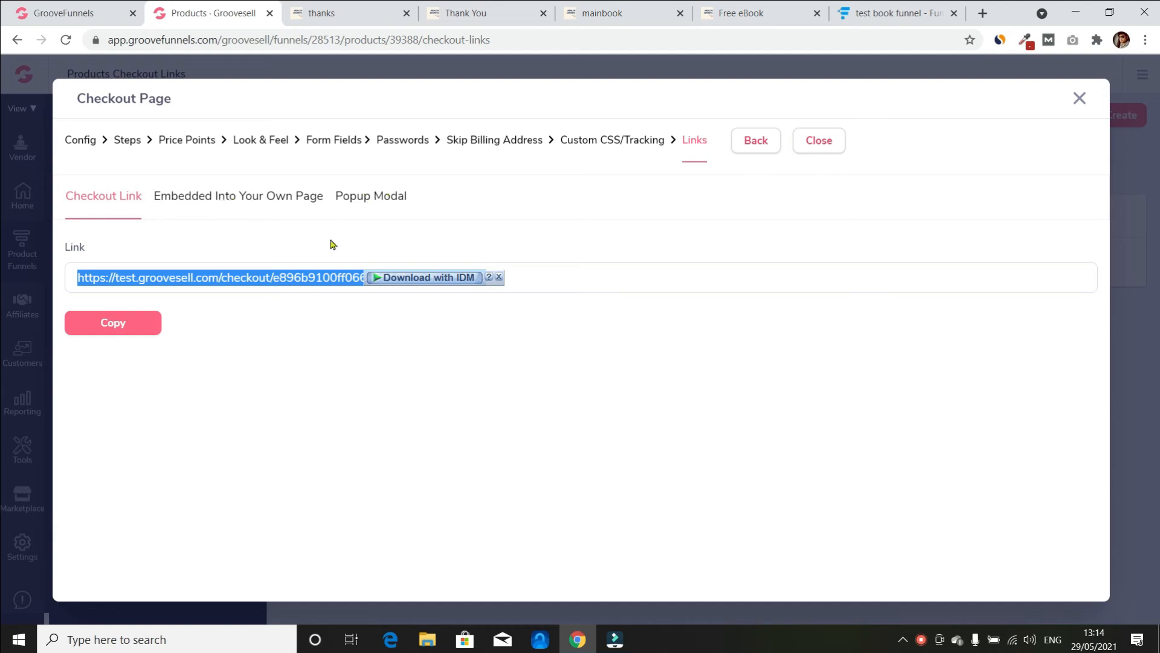
left_click(97, 408)
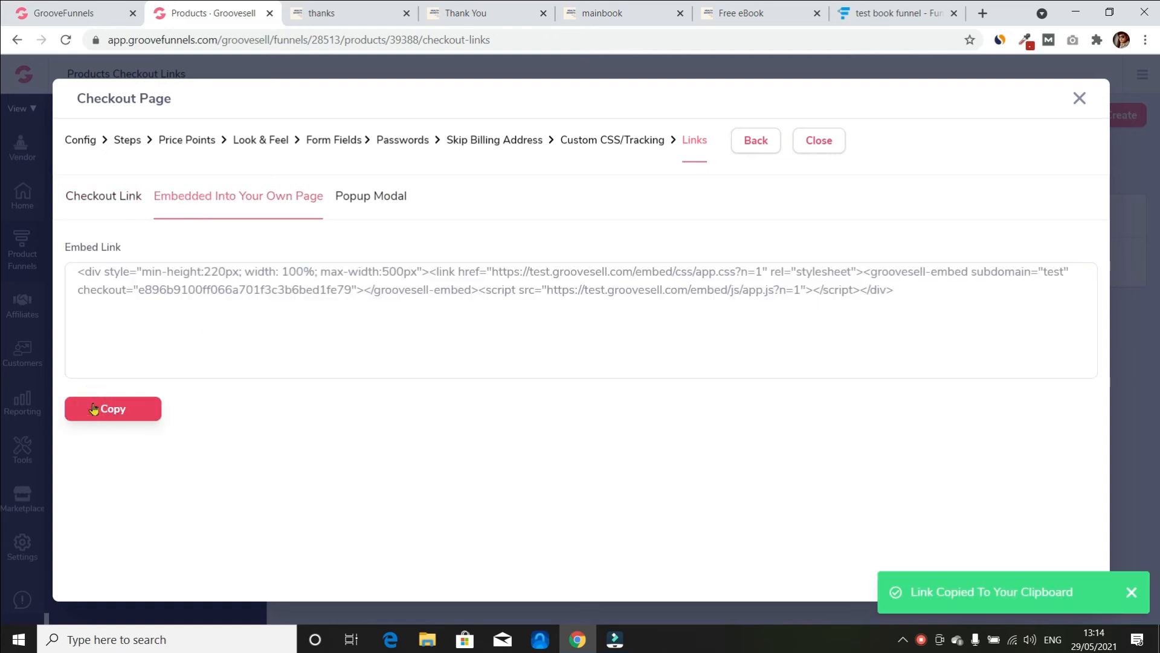
left_click(66, 13)
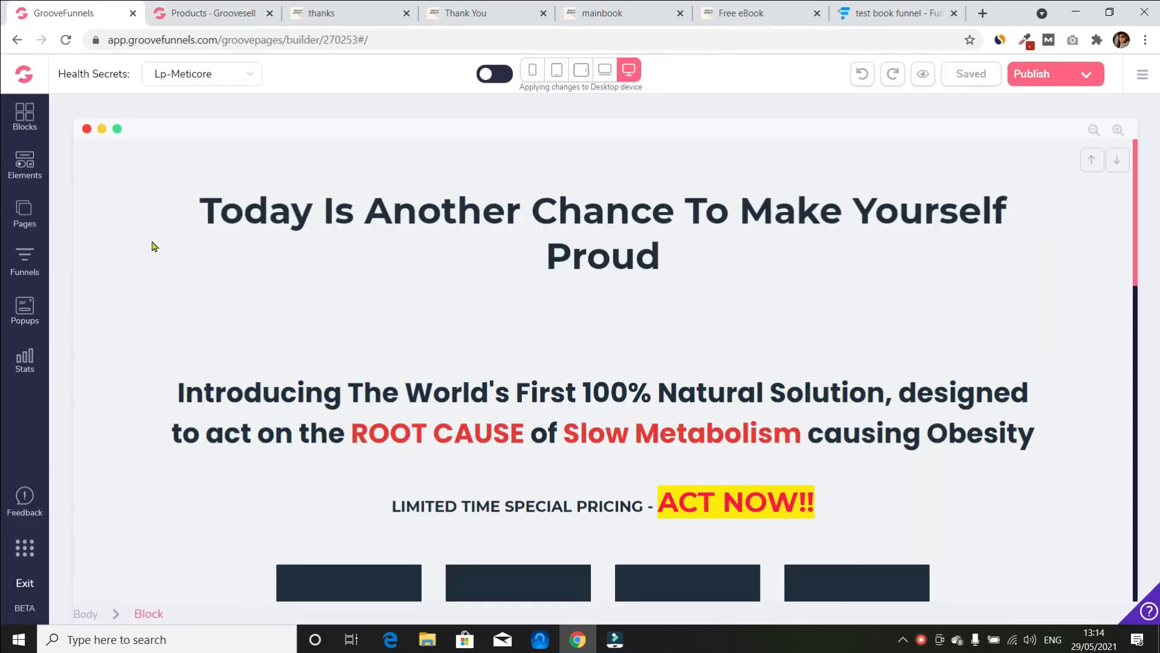
left_click(207, 75)
left_click(175, 314)
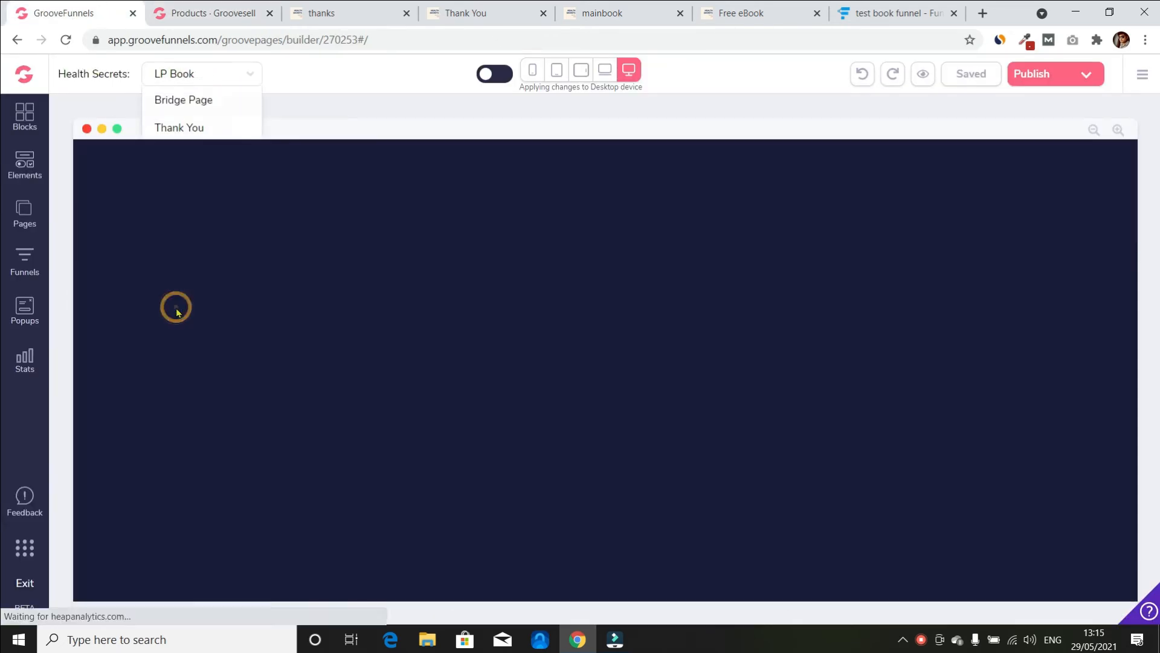
Delete the button below the headline and intro text in the landing page's hero section
scroll(306, 423, "down", 6)
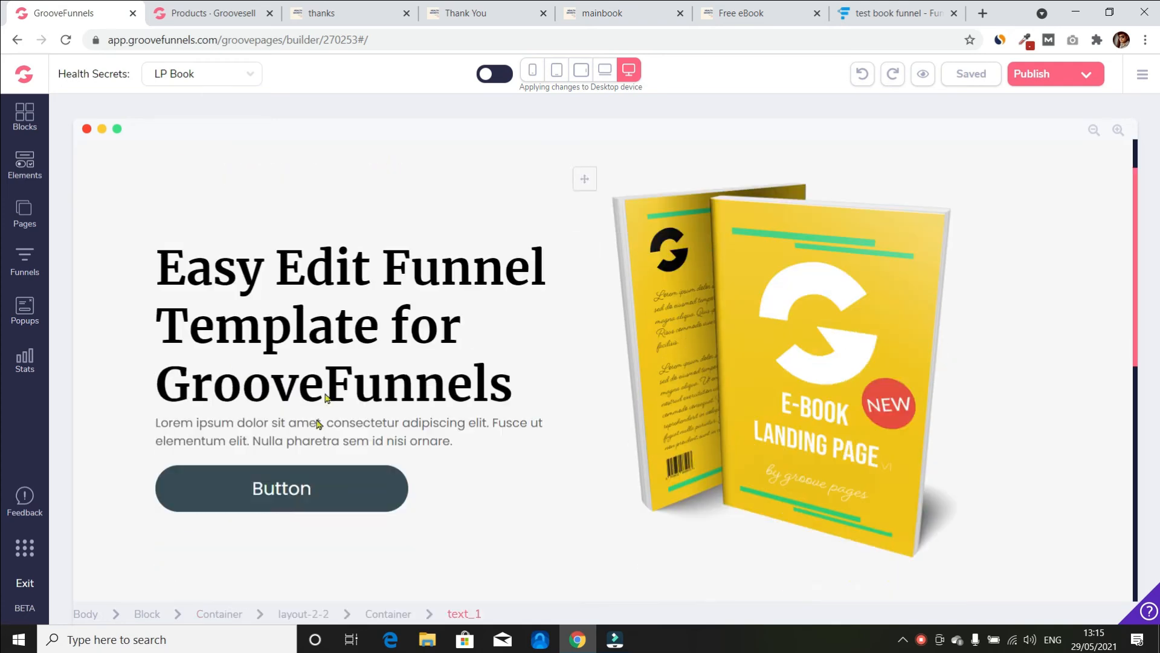
scroll(341, 355, "up", 3)
left_click(294, 339)
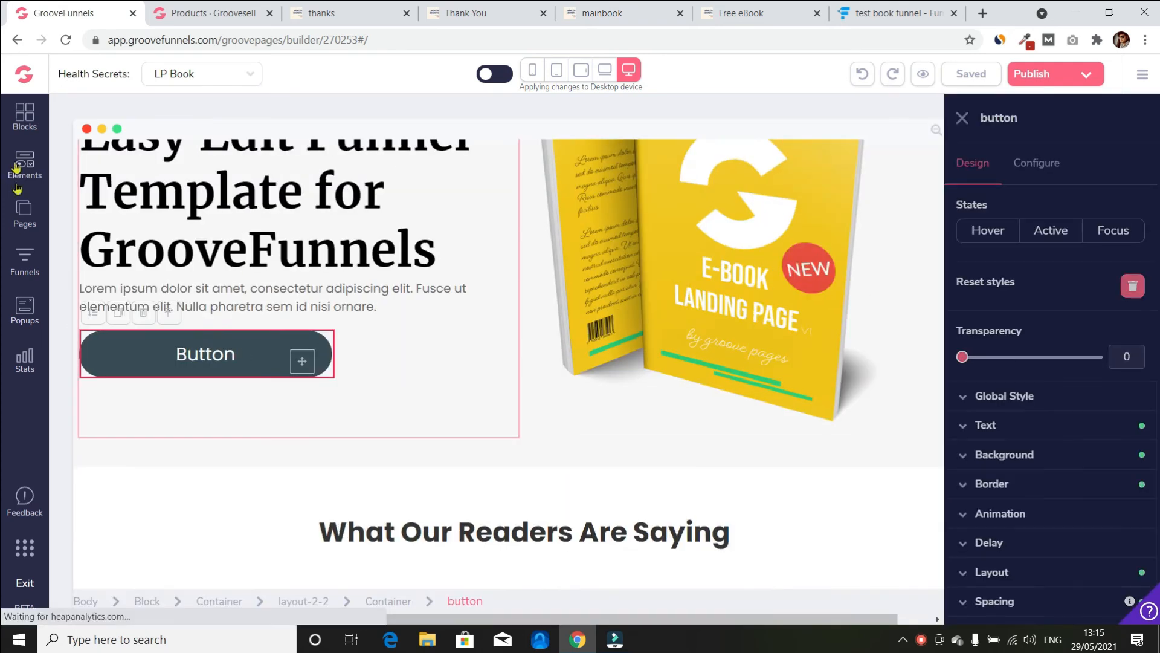
left_click(25, 163)
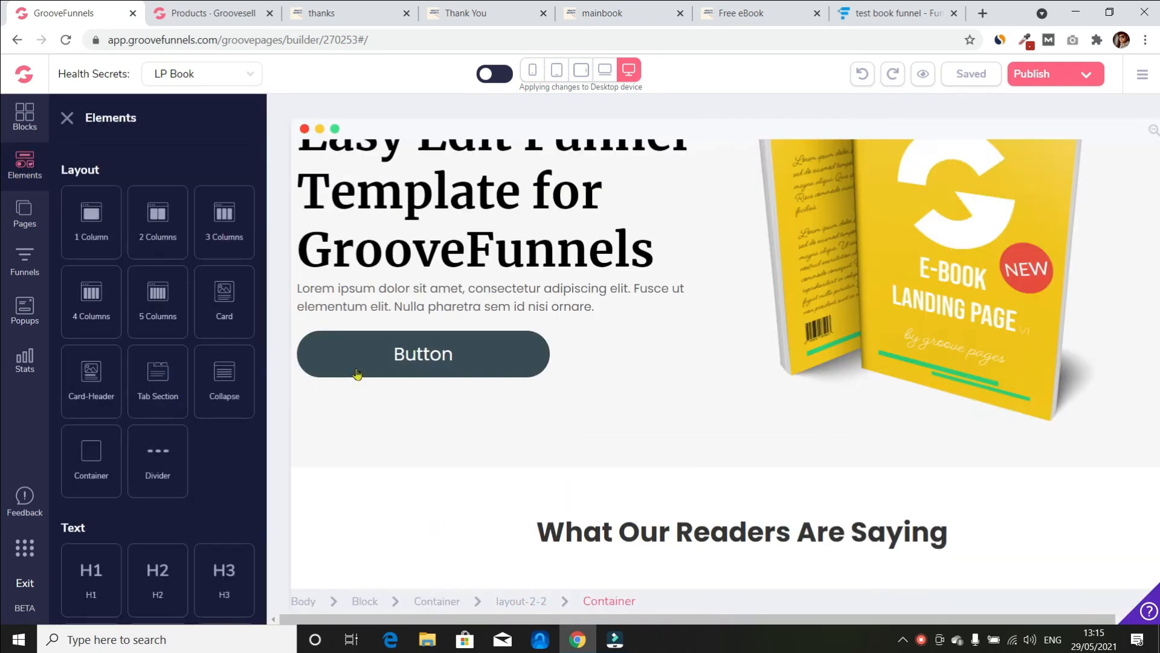
left_click(354, 369)
left_click(144, 319)
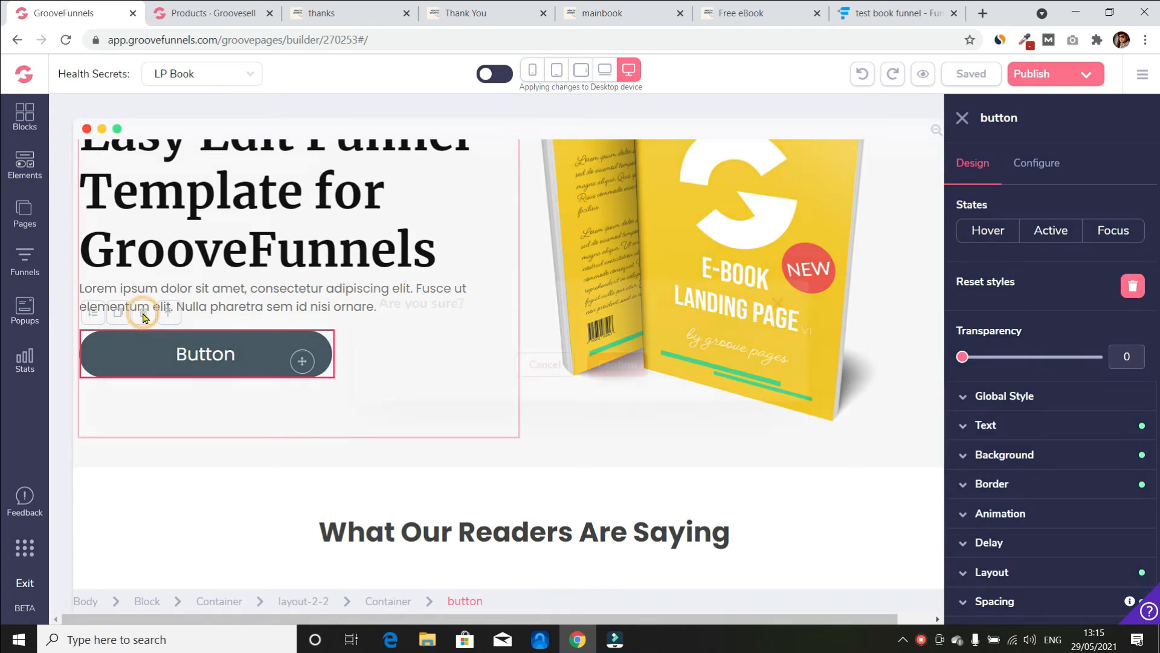
left_click(615, 364)
Add a Groovesell-Checkout element to the LP Book page's hero section and select it
left_click(25, 164)
scroll(128, 449, "down", 10)
scroll(128, 448, "down", 6)
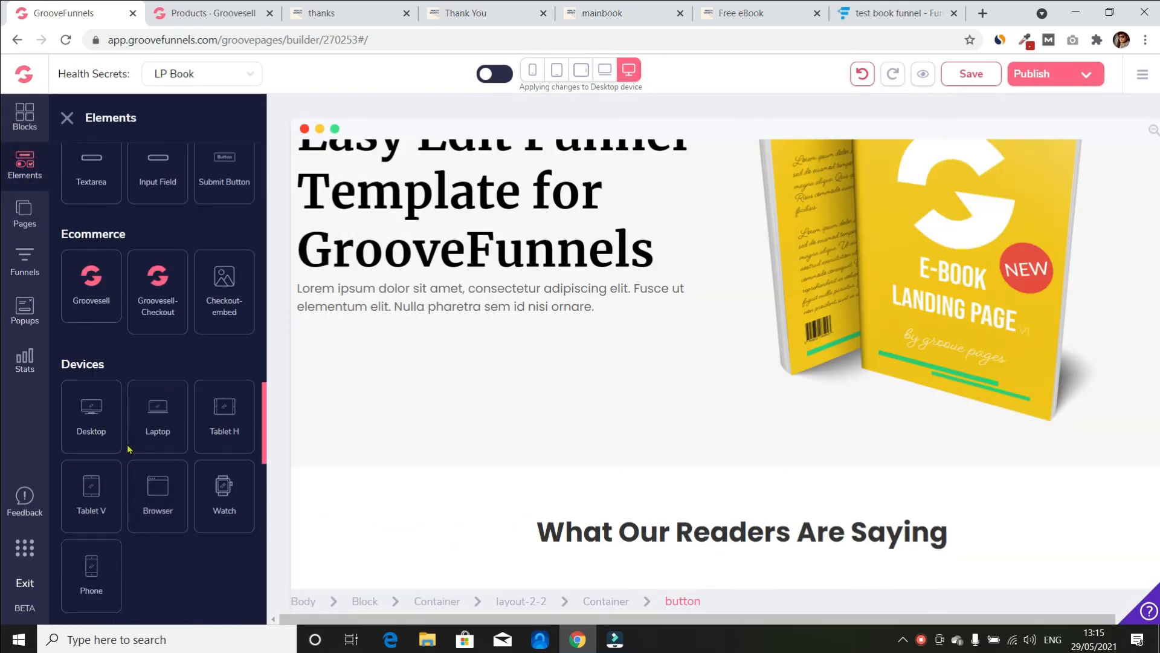
left_click_drag(158, 290, 432, 365)
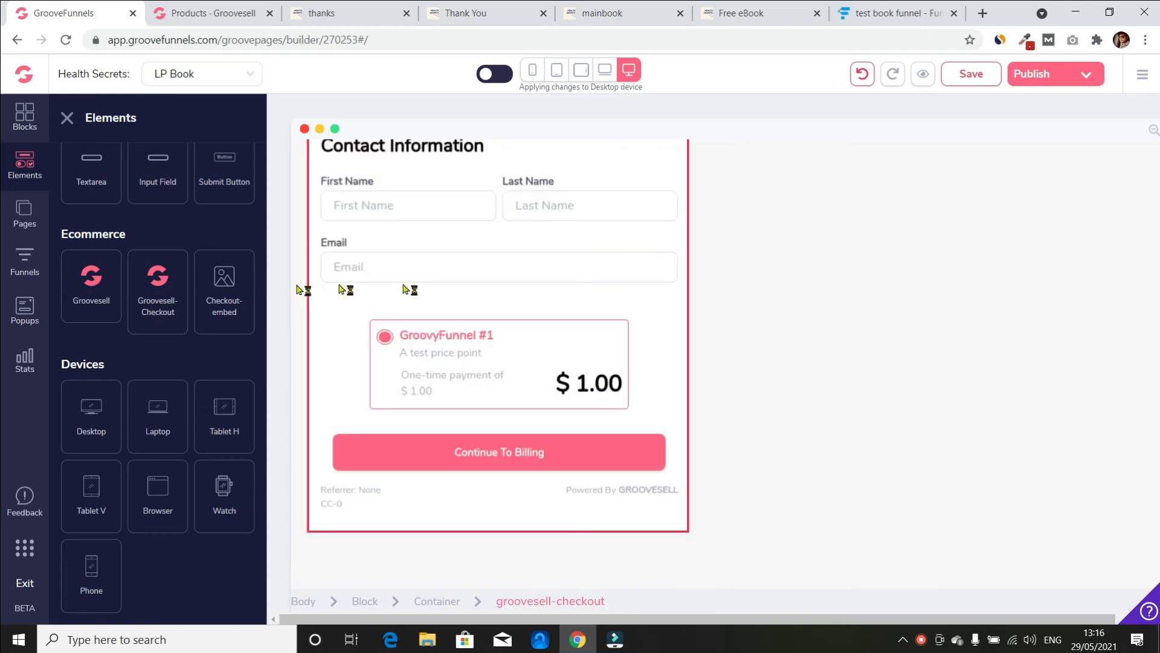
scroll(130, 235, "up", 3)
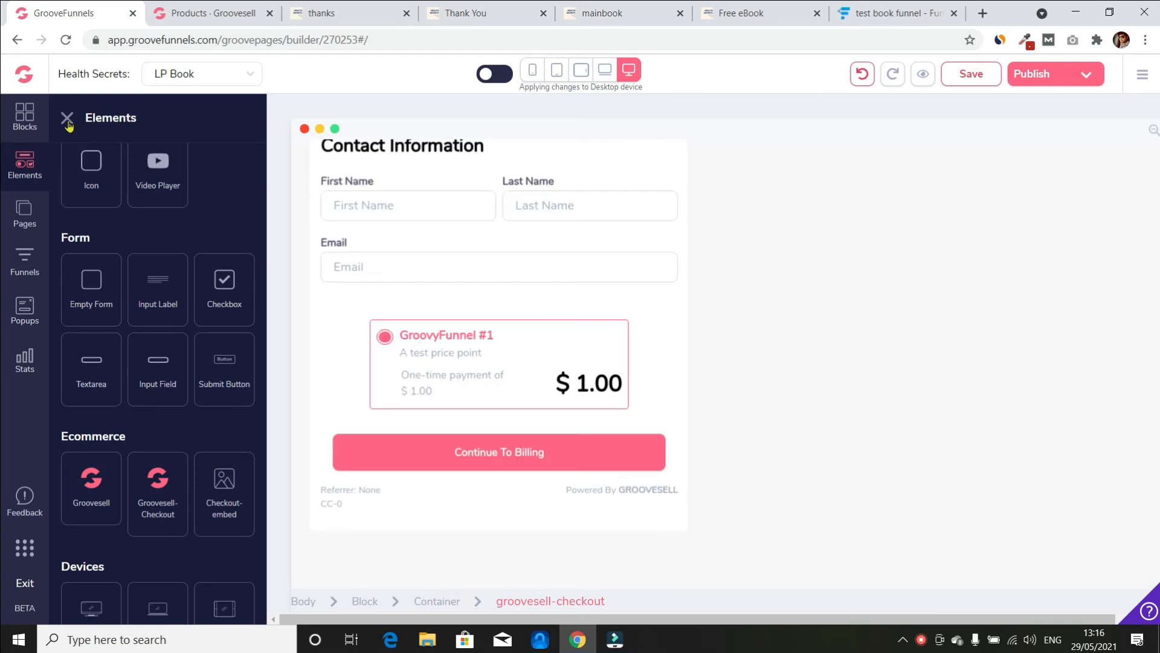
left_click(415, 342)
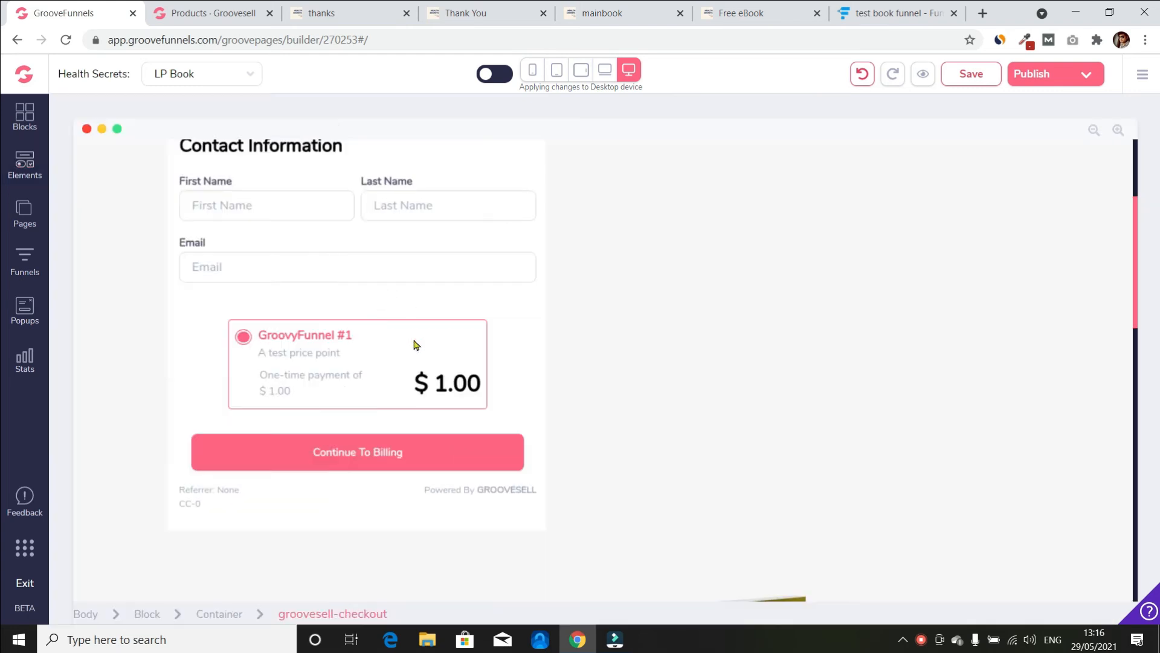
Configure the checkout element as a Checkout Page with funnel Ebook, product Ebook Freebie and link Freebie Book, and apply the update
left_click(1042, 169)
left_click(1019, 246)
left_click(1019, 293)
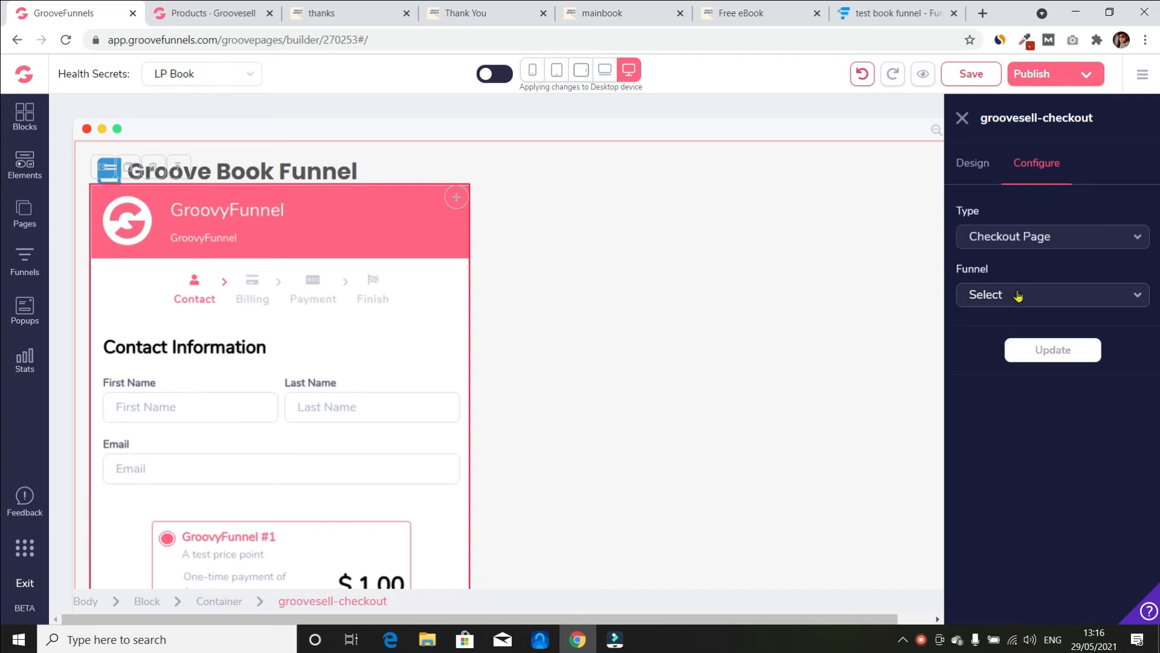
left_click(1019, 296)
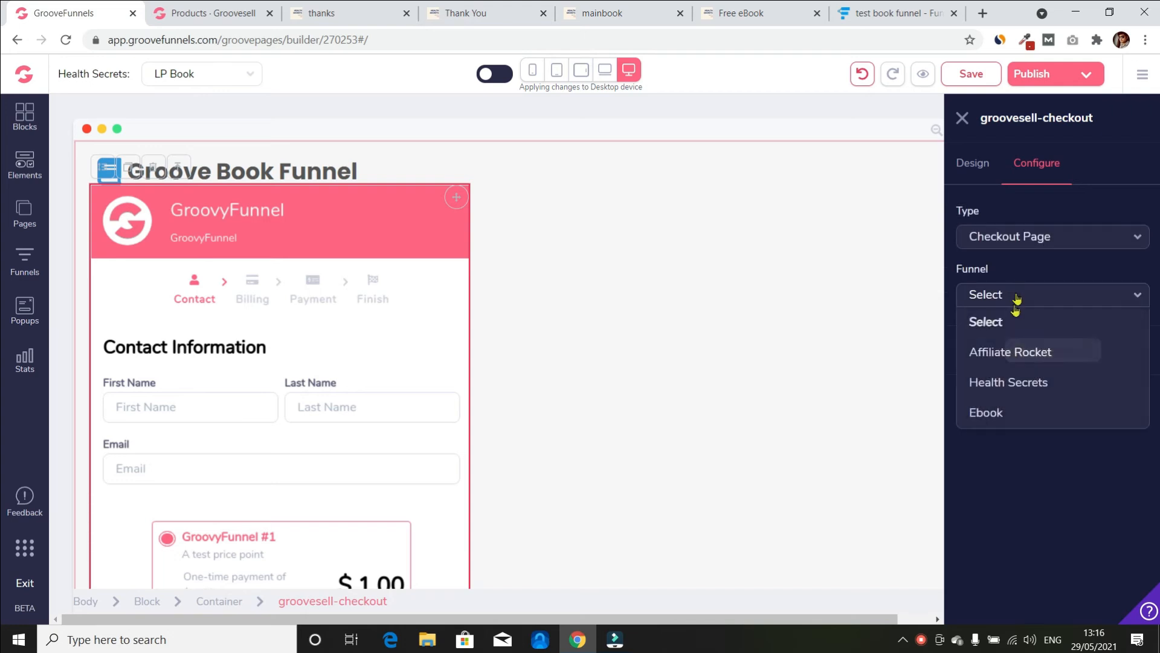
left_click(1009, 415)
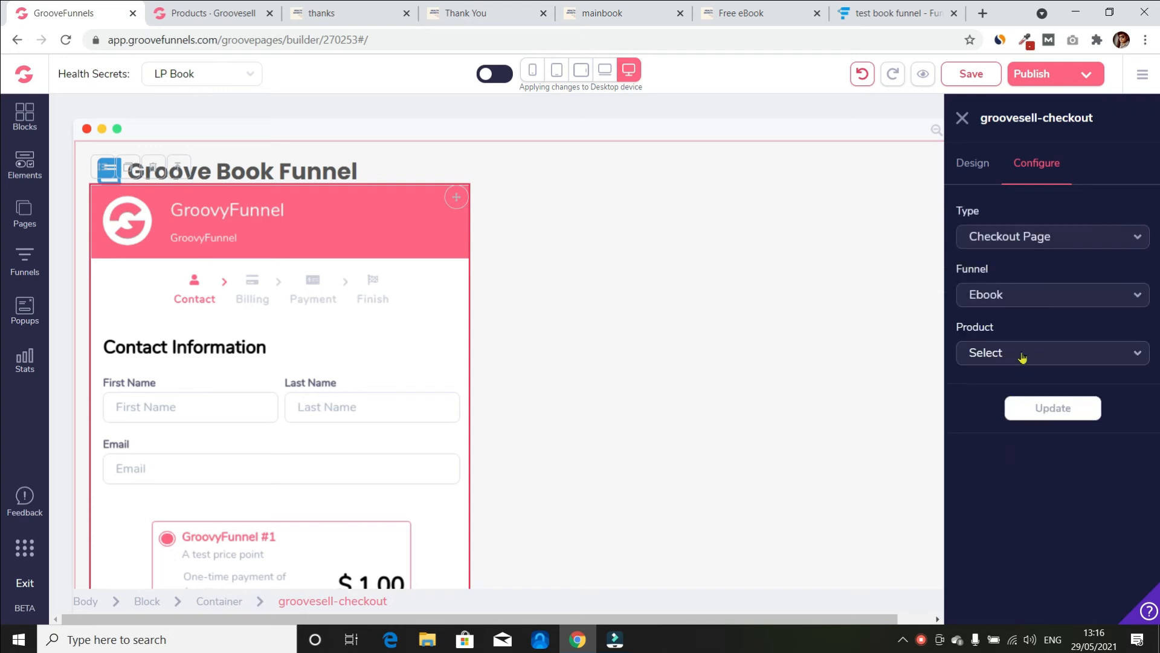
left_click(1022, 357)
left_click(1015, 408)
left_click(1016, 417)
left_click(1028, 470)
left_click(1033, 475)
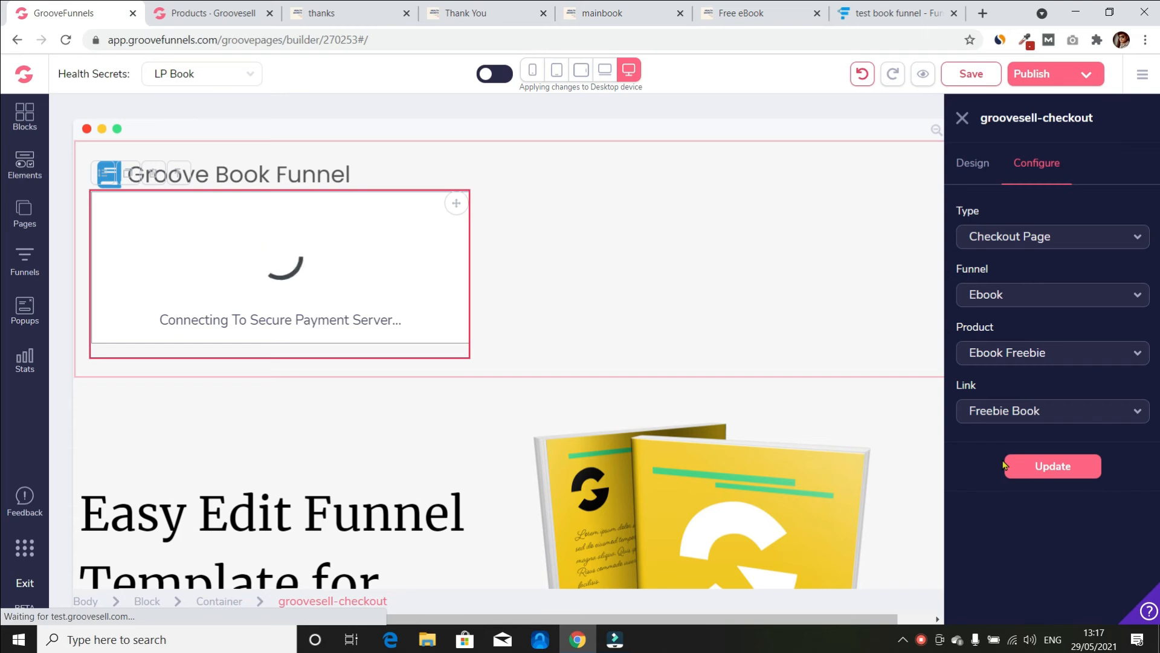
Move the Ebook Freebie checkout form directly below the intro text in the hero section's text column
left_click(962, 118)
scroll(361, 412, "down", 6)
scroll(438, 378, "up", 6)
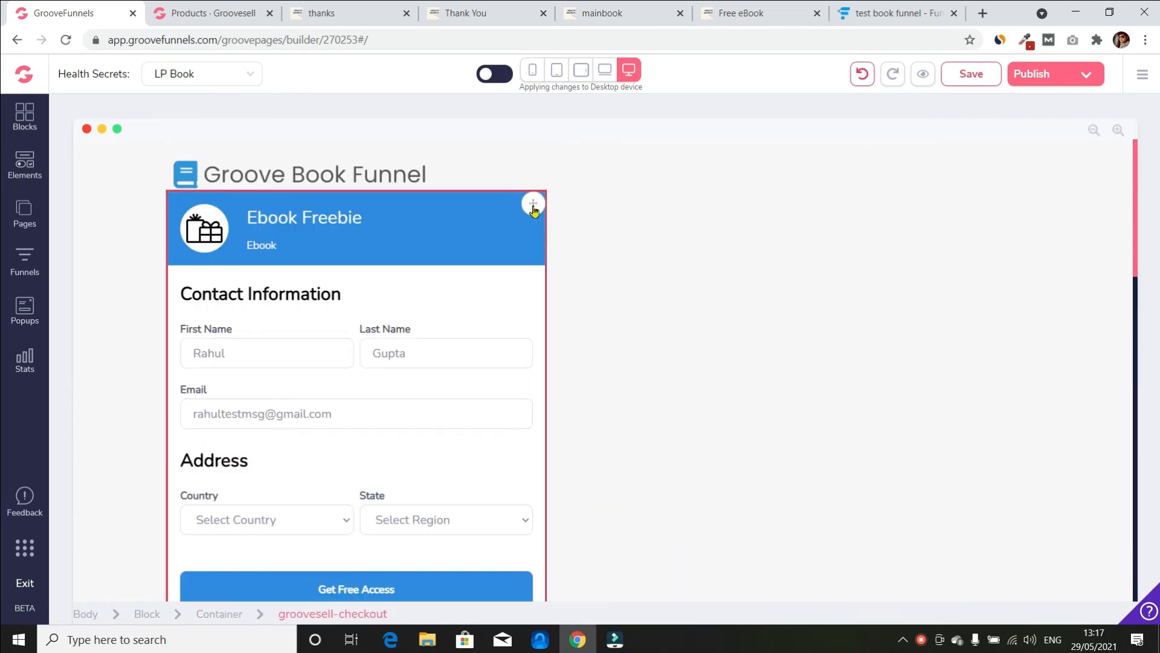
left_click(533, 206)
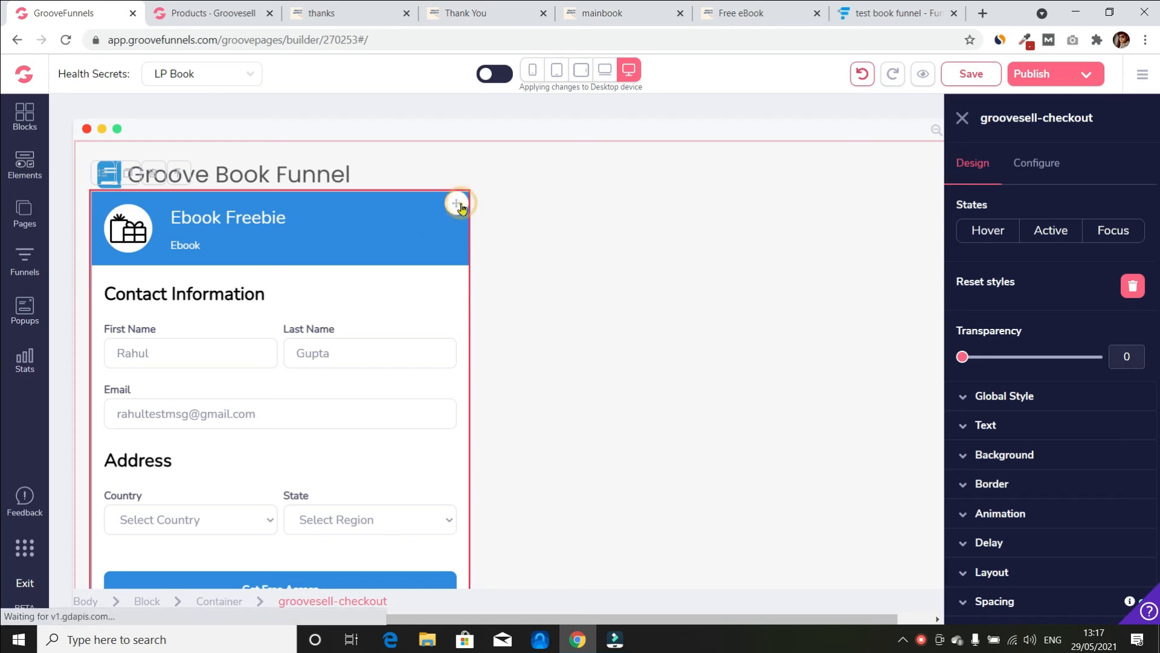
left_click_drag(448, 591, 440, 310)
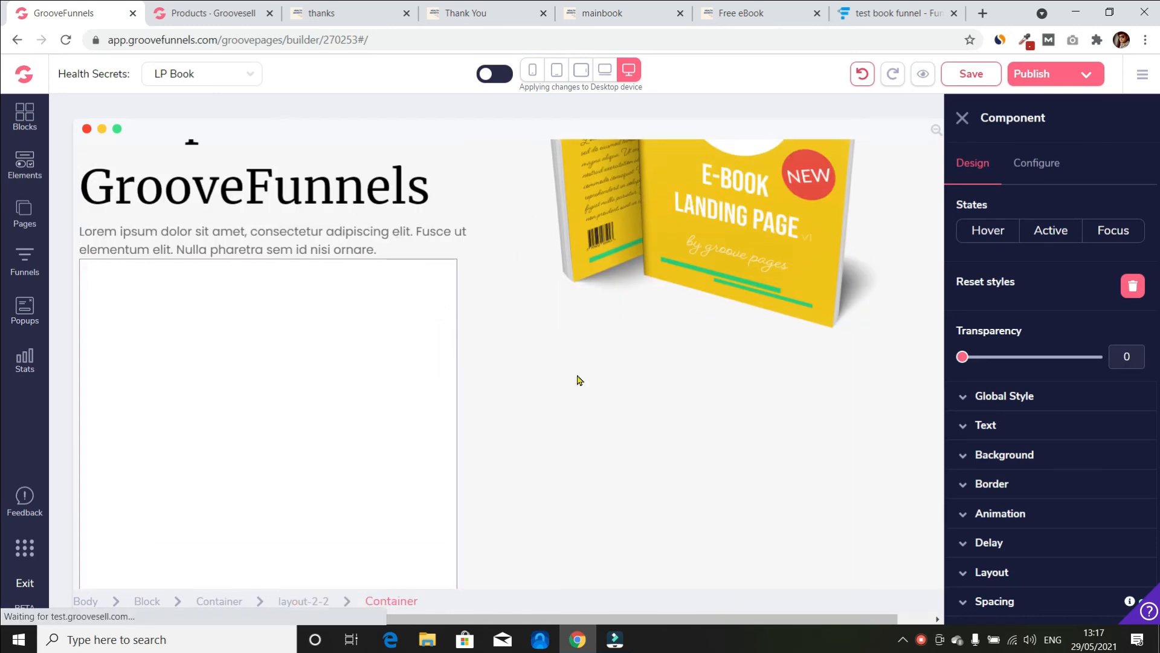
scroll(650, 388, "down", 5)
scroll(651, 386, "up", 15)
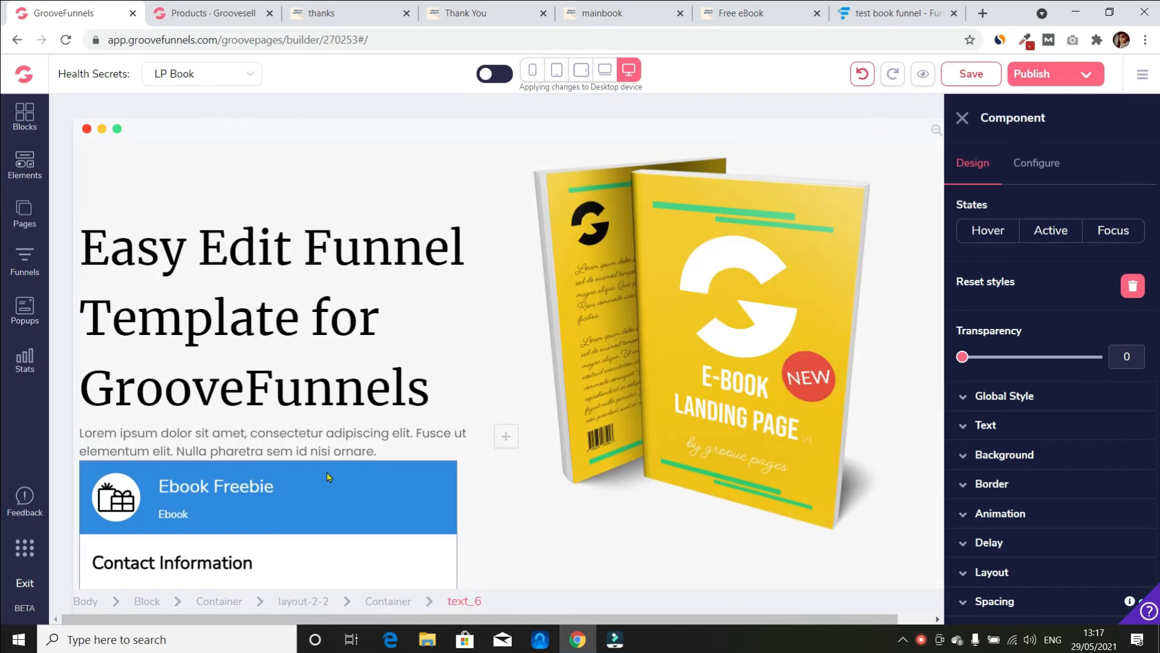
scroll(329, 477, "down", 7)
scroll(486, 326, "down", 5)
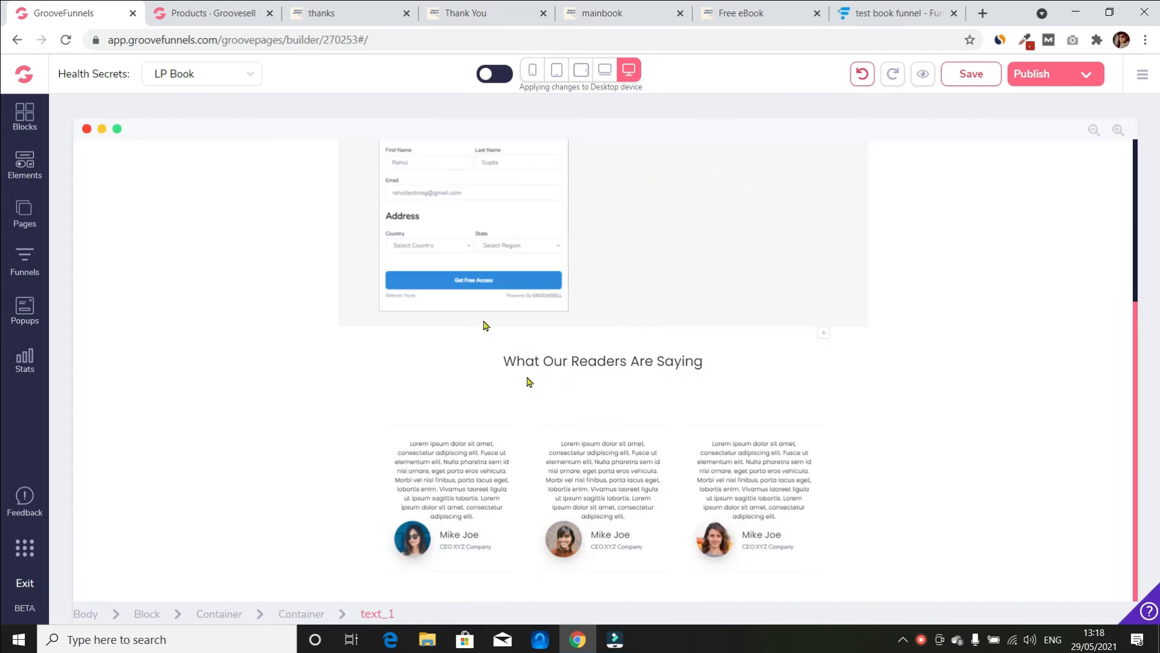
scroll(529, 382, "up", 5)
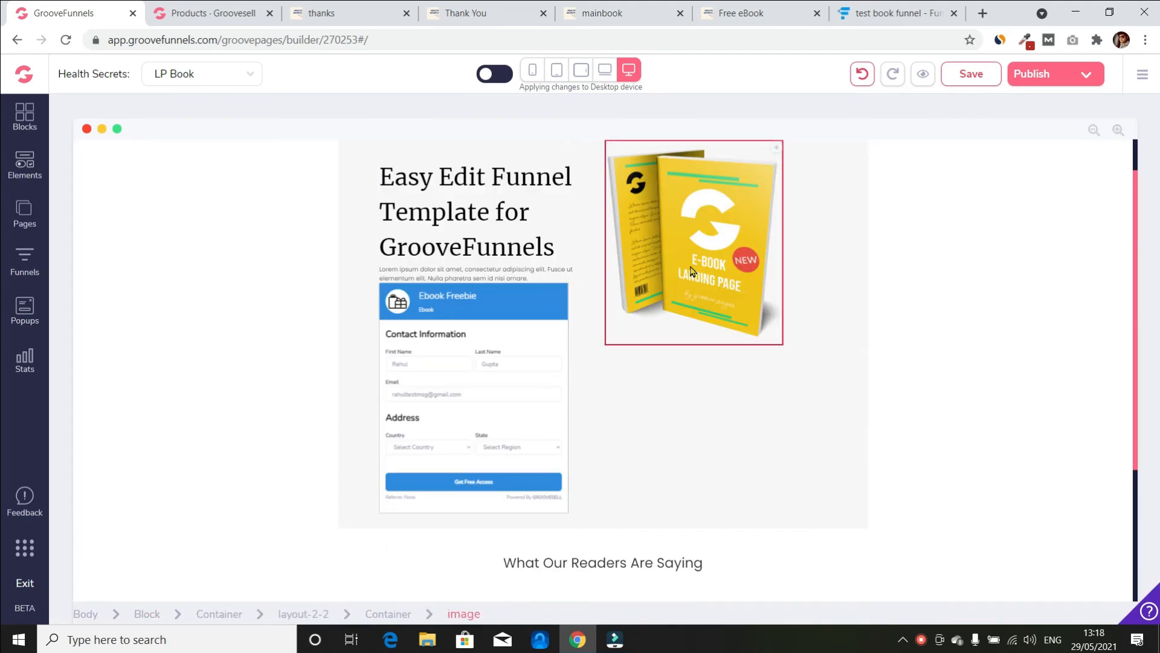
Enlarge the hero section's book image by increasing its width relative to the parent, and check the overall layout
scroll(704, 262, "up", 1)
left_click(1119, 130)
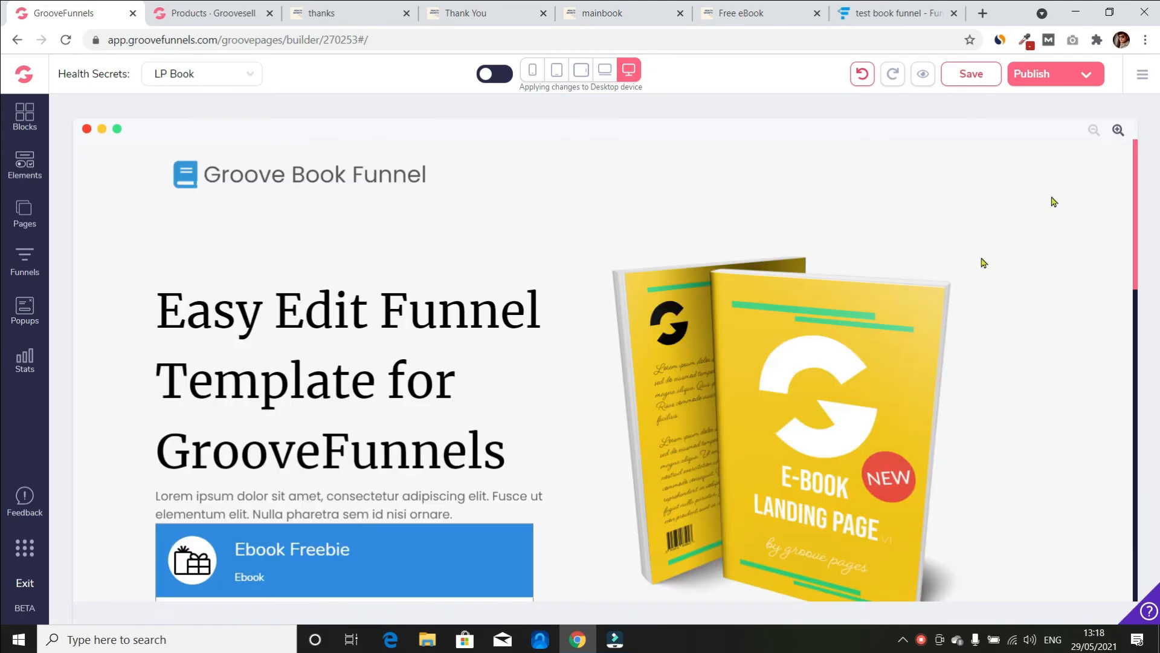
left_click(672, 309)
scroll(1001, 524, "down", 2)
left_click(1031, 554)
scroll(1039, 514, "down", 3)
left_click_drag(1064, 452, 1098, 451)
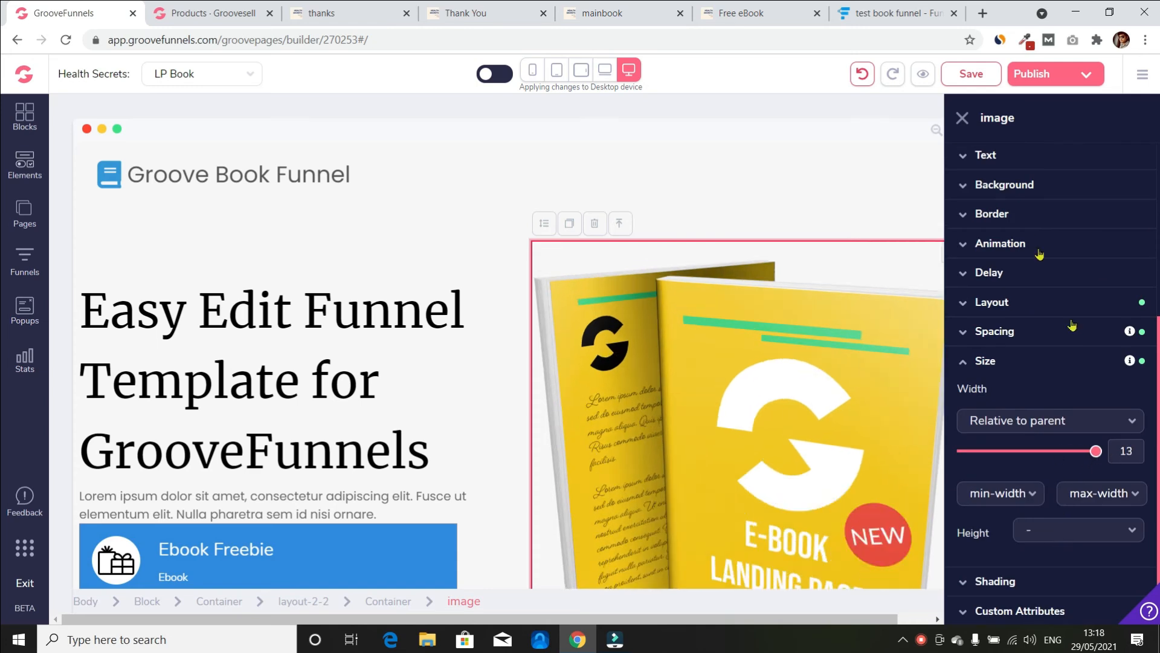
left_click(962, 118)
left_click(1095, 130)
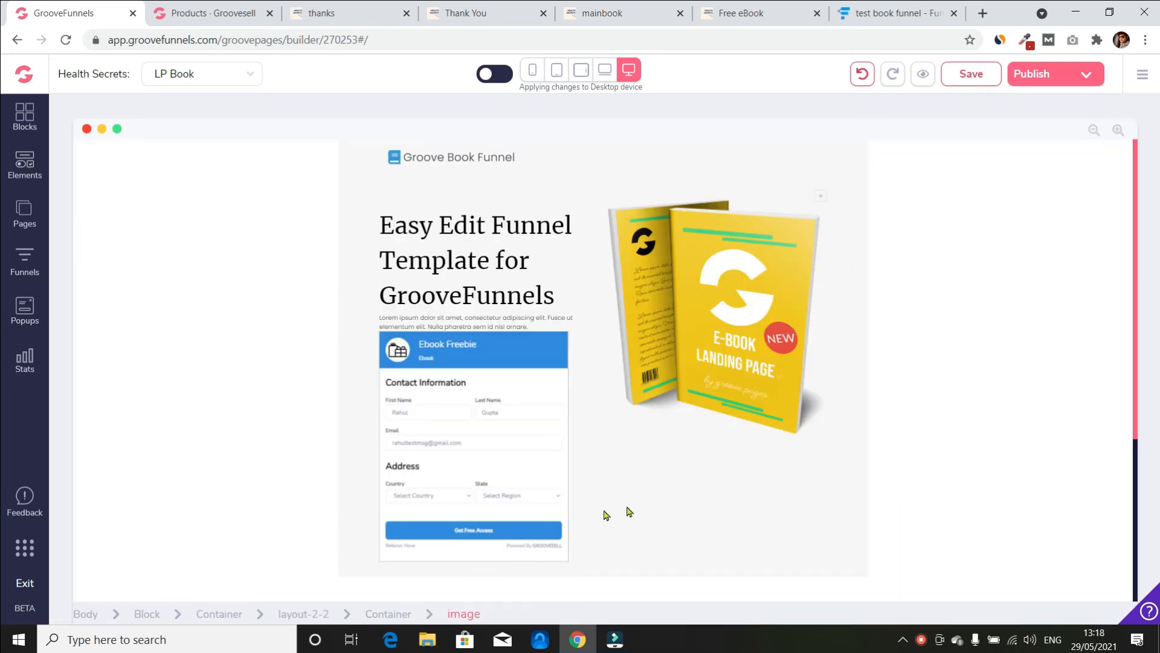
left_click(1119, 130)
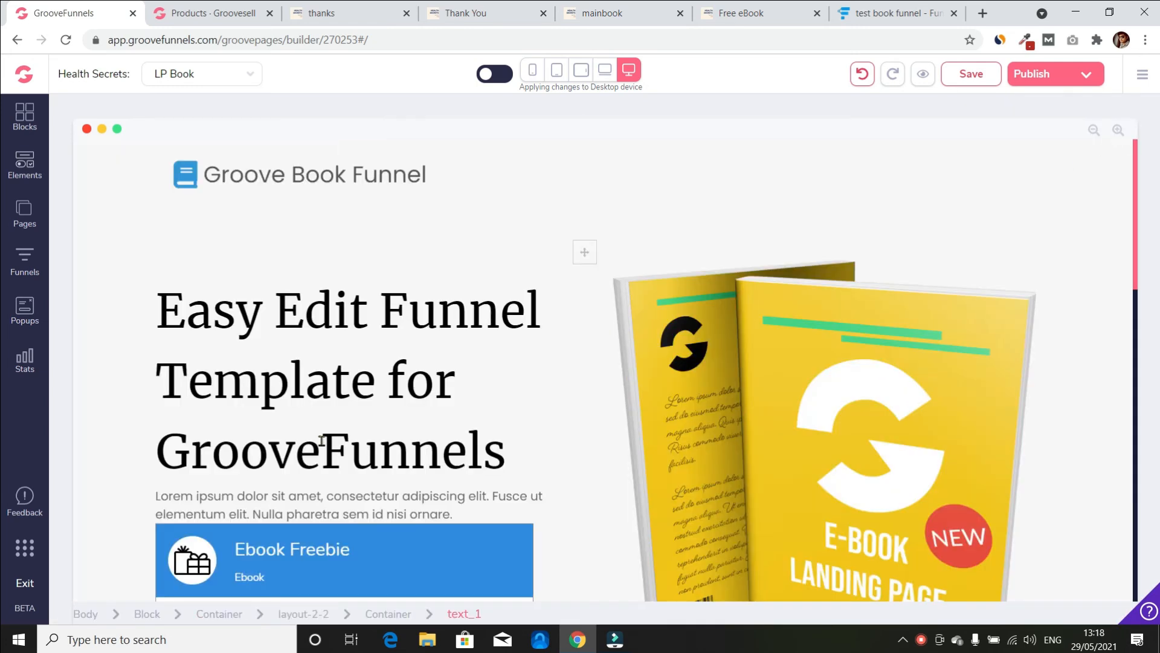
Move the headline and the intro text out of the column so they span the full width above the checkout form and book image
left_click(585, 253)
left_click_drag(507, 250, 551, 214)
left_click(504, 430)
left_click_drag(502, 430, 509, 380)
left_click(963, 118)
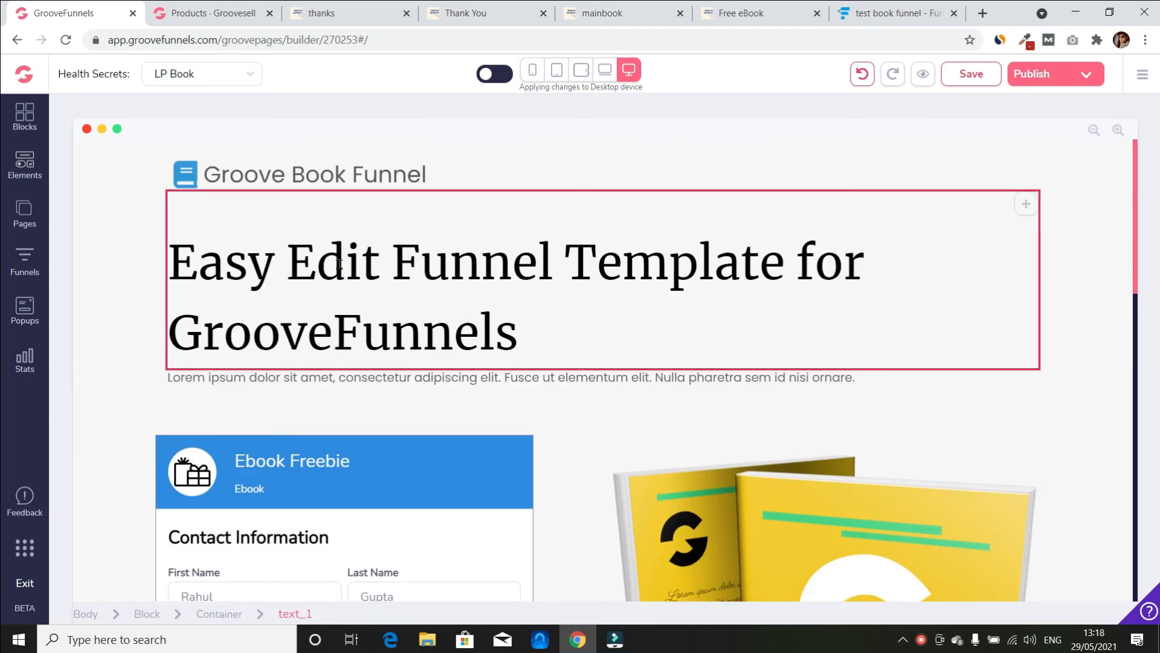
Center the headline and the intro text above the checkout form
left_click(467, 321)
left_click(1028, 530)
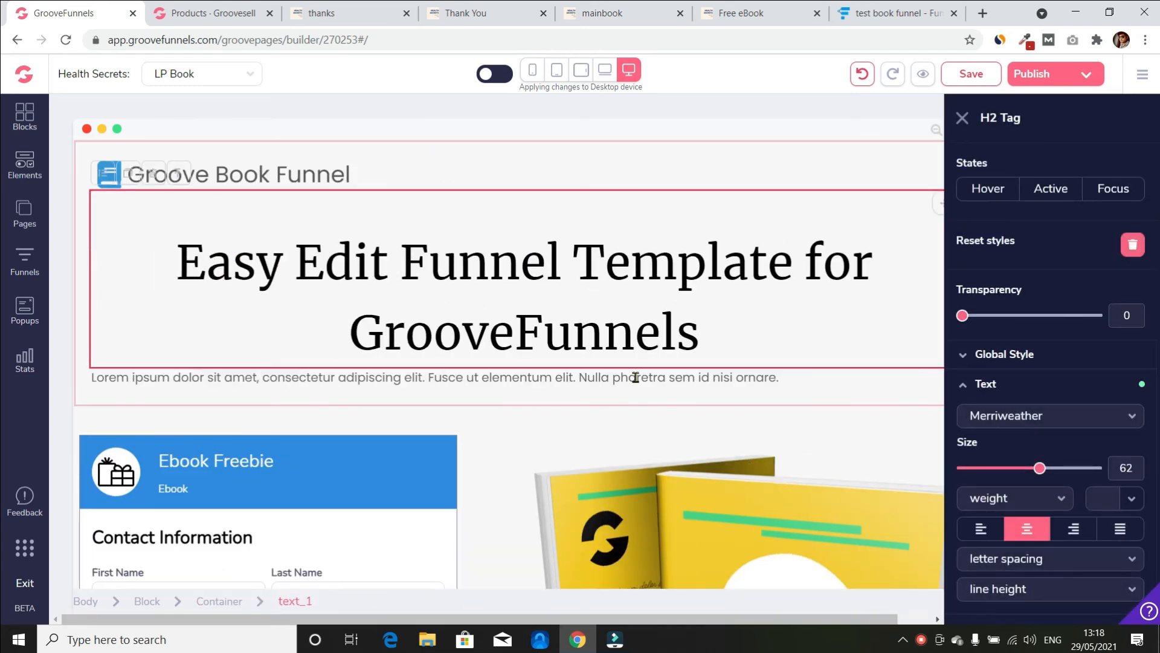
left_click(616, 377)
left_click(1027, 530)
key("Escape")
scroll(991, 373, "down", 10)
scroll(1000, 410, "up", 8)
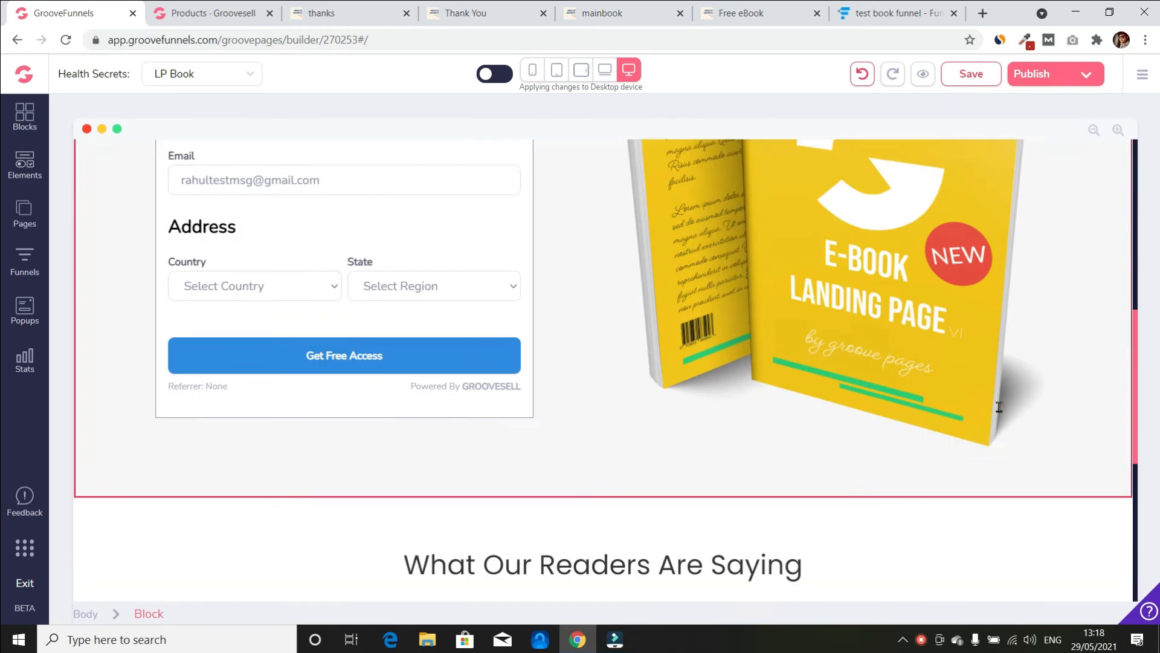
scroll(985, 397, "down", 1)
Publish the current landing page to the GroovePages subdomain in the ebook folder
left_click(1051, 76)
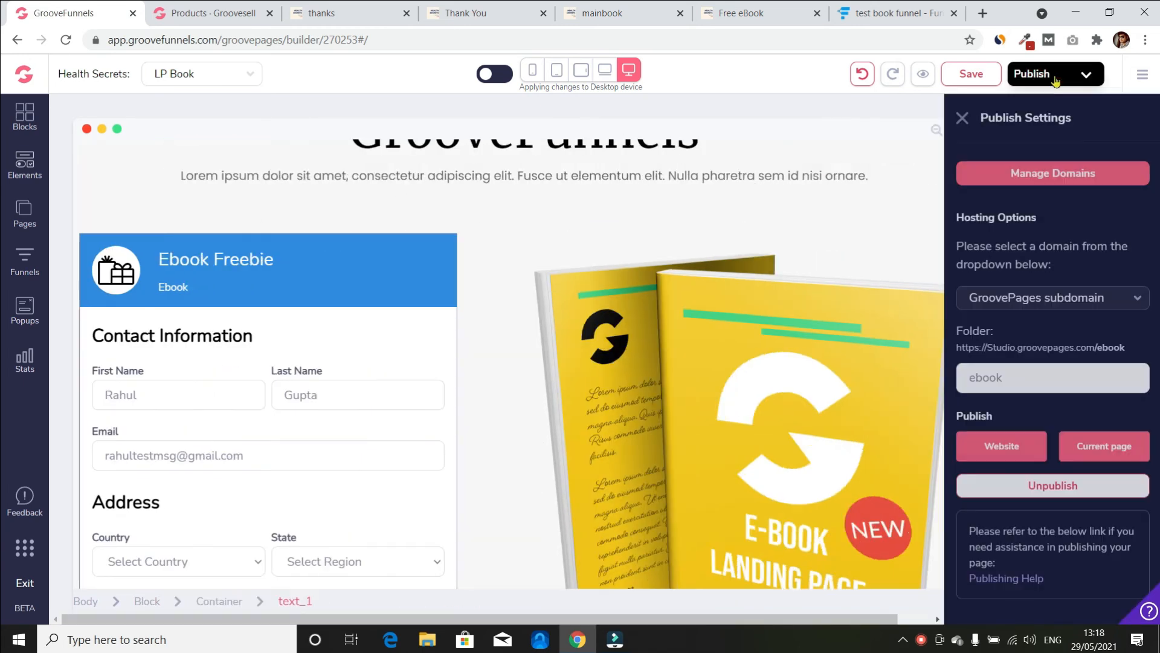
mouse_move(1103, 452)
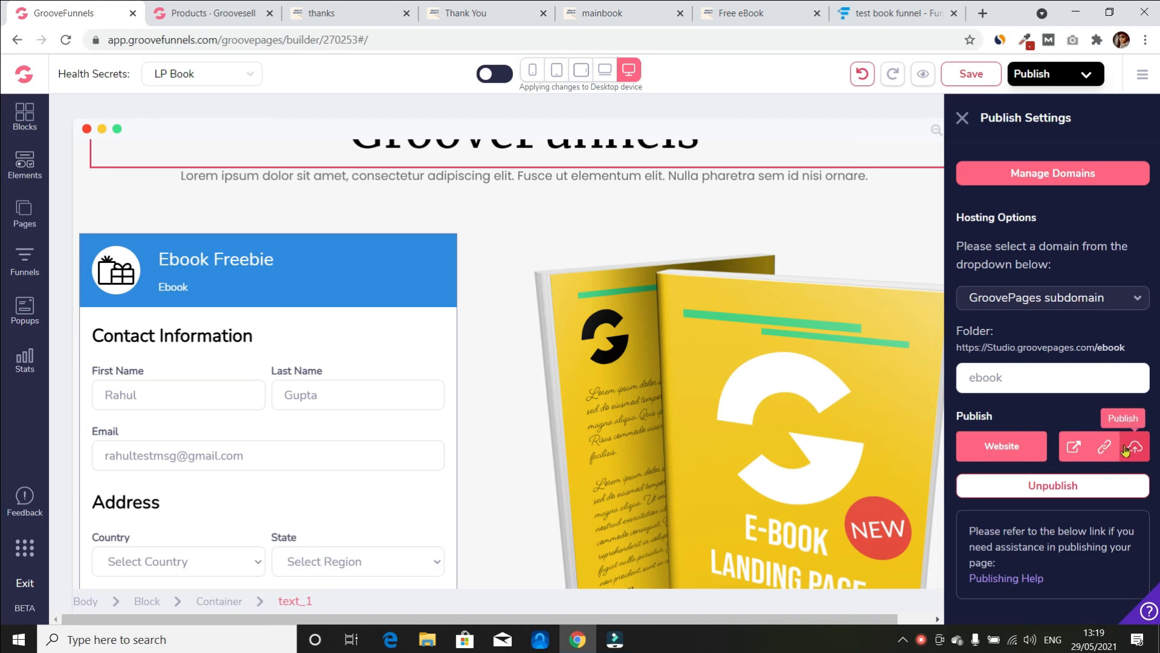
left_click(1124, 446)
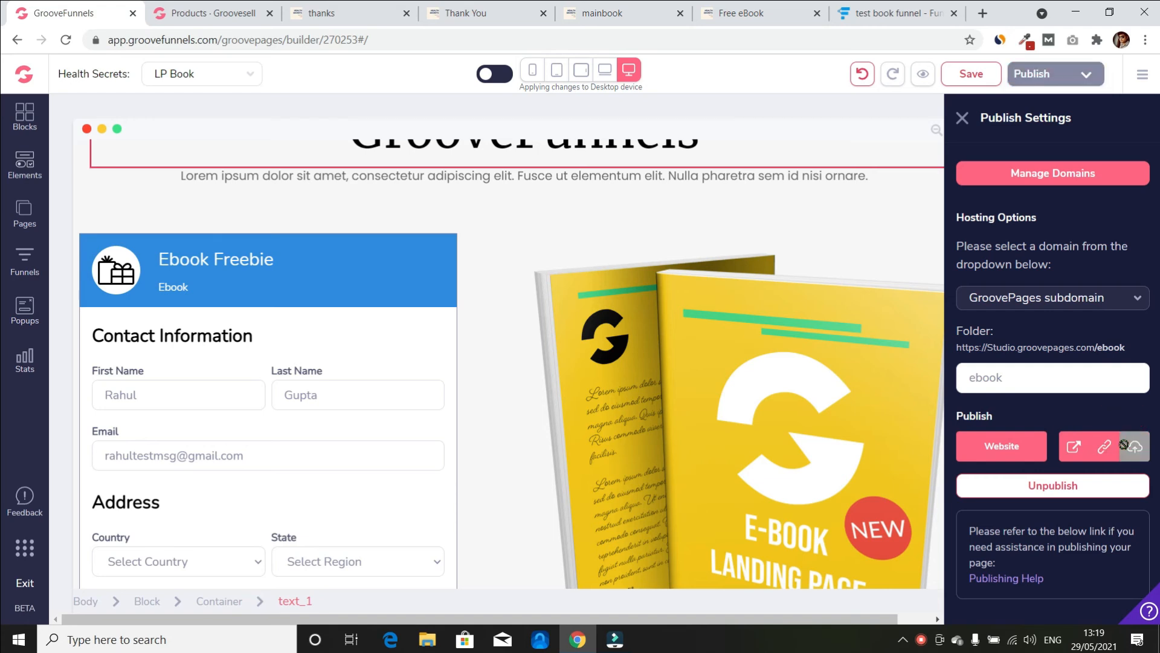
In the GrooveSell checkout links, switch from Ebook Freebie to the Ebook funnel's other product and create a checkout page named Main
left_click(181, 16)
left_click(815, 140)
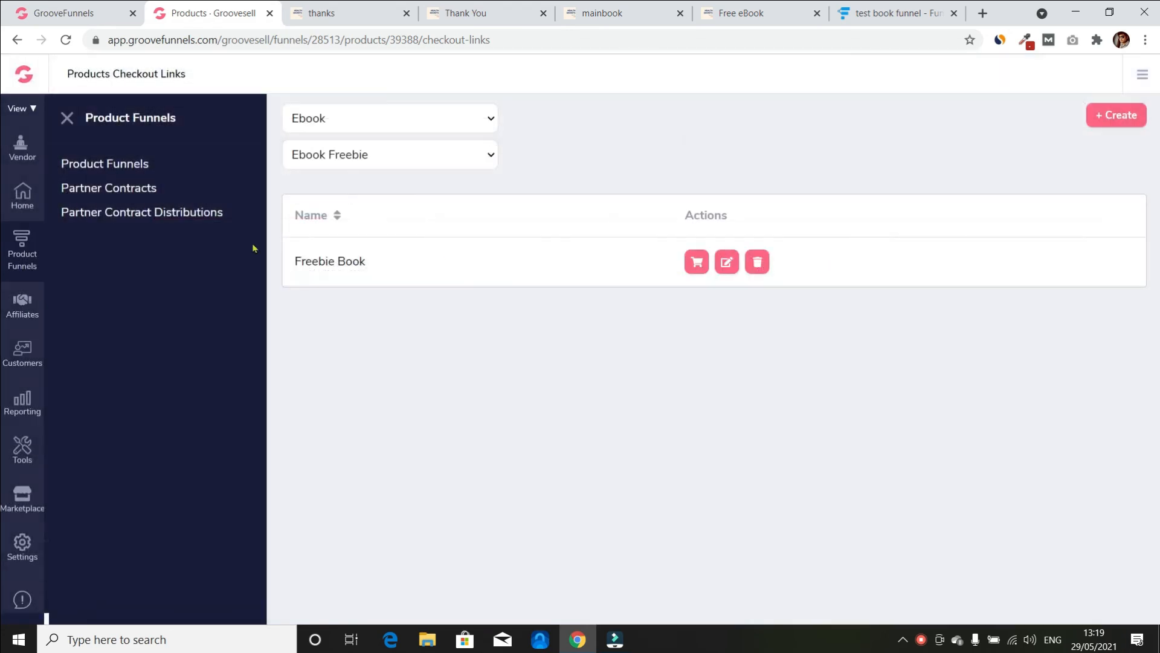
left_click(396, 153)
left_click(367, 198)
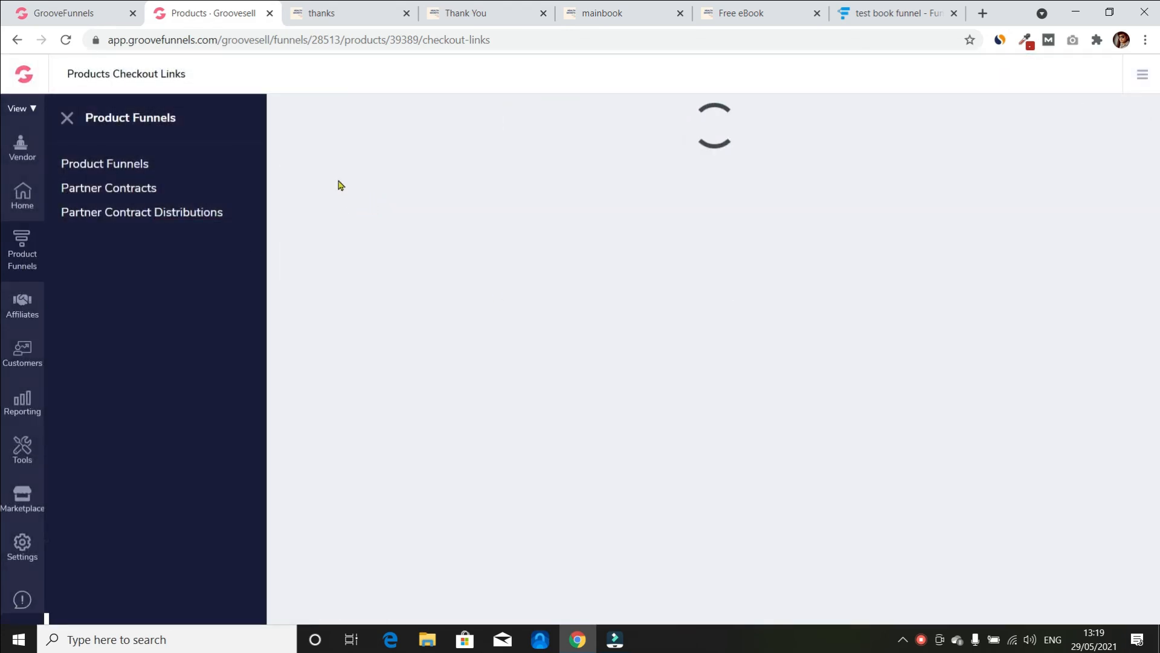
left_click(1107, 121)
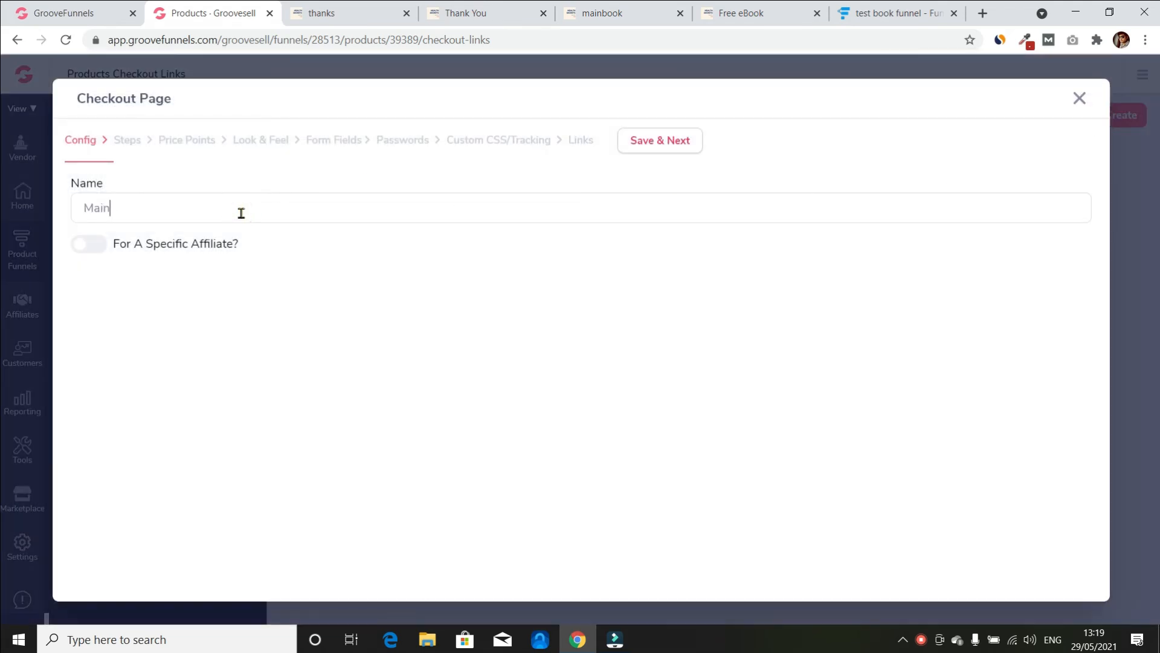
left_click(668, 139)
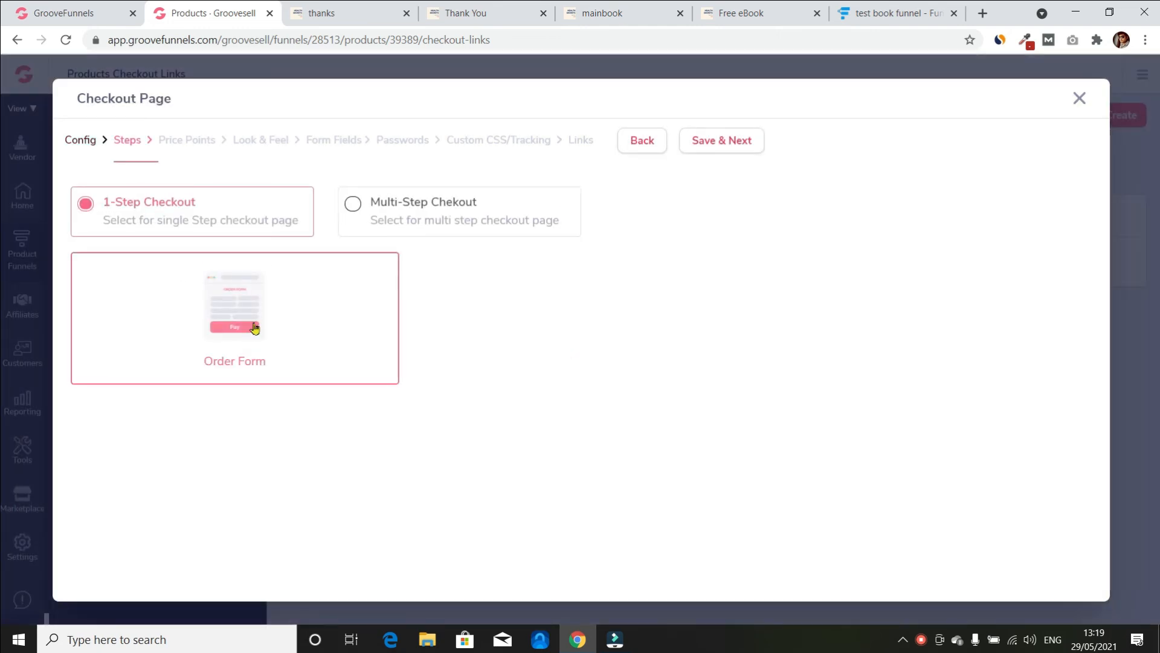
Keep the 1-Step Checkout with Order Form and the default settings, saving each stage through to the checkout links
left_click(375, 224)
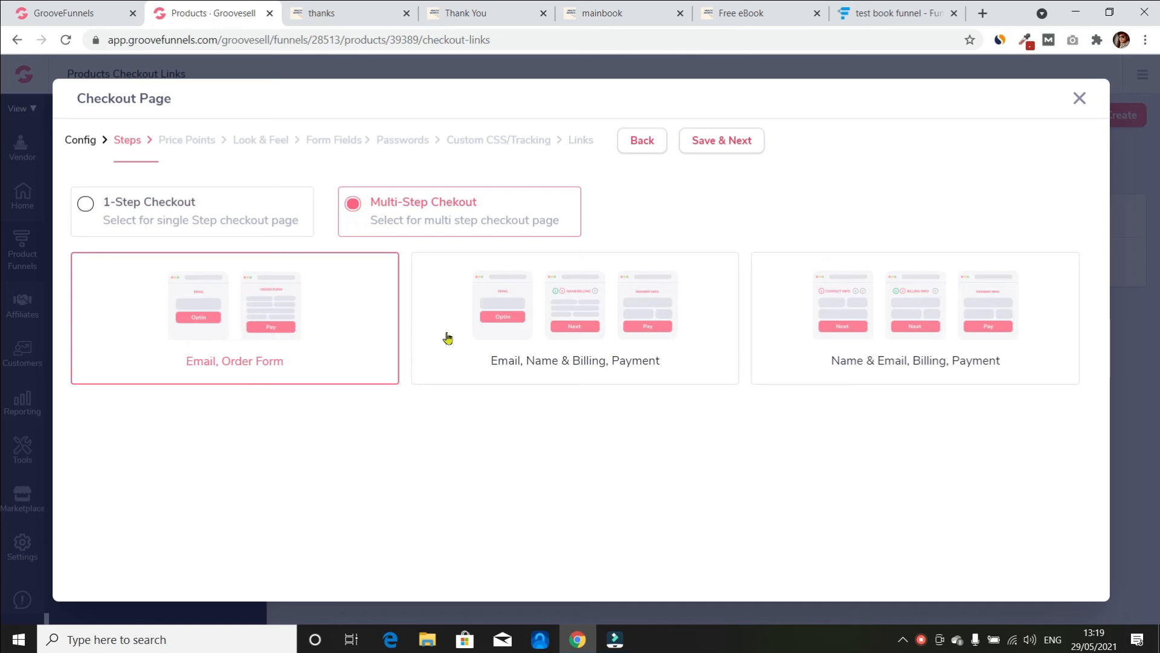
left_click(187, 224)
left_click(721, 147)
left_click(719, 150)
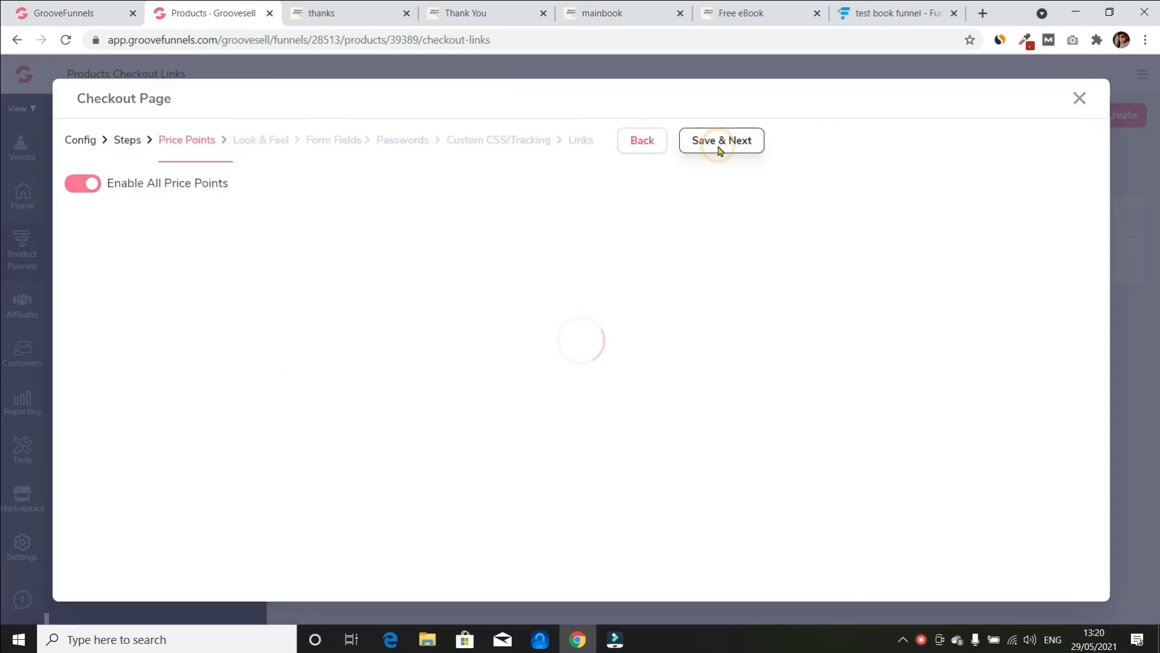
left_click(720, 150)
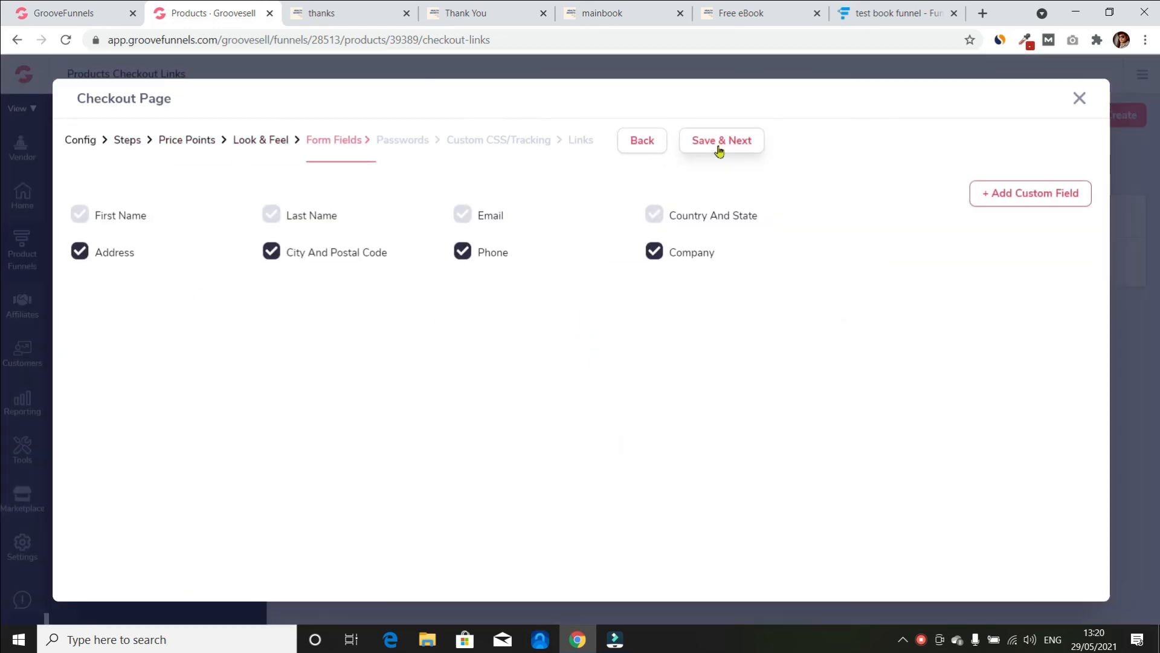
left_click(705, 148)
left_click(705, 148)
left_click(704, 148)
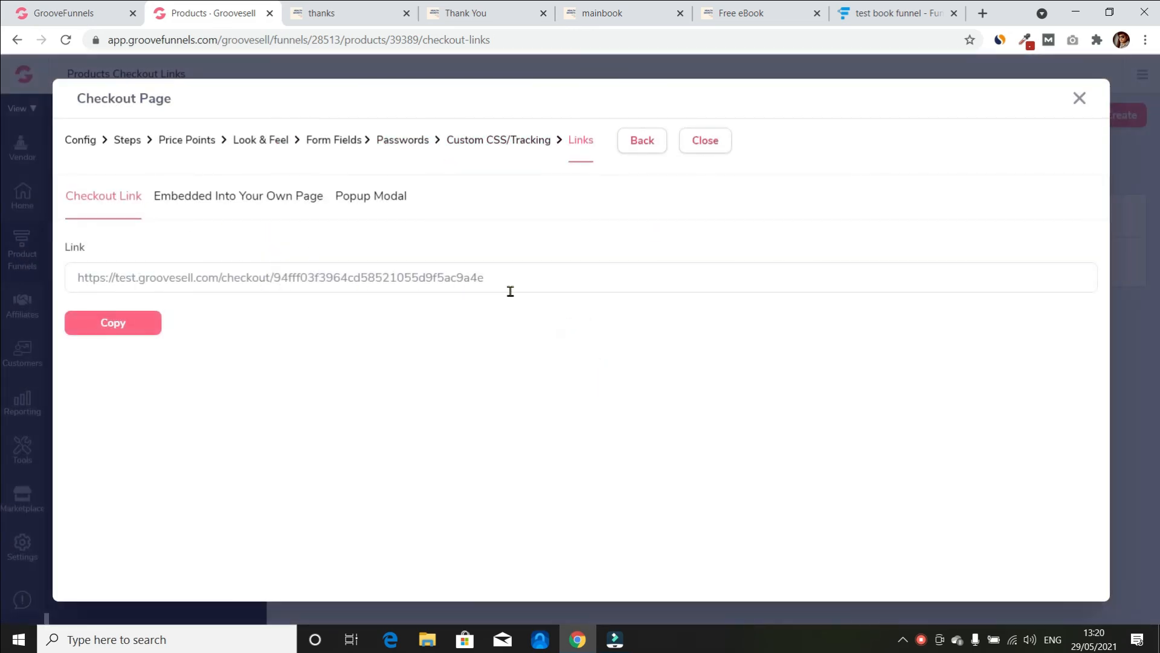
Copy the new checkout's link and open the Main Product page of Funnel 1 in the page builder
left_click(117, 321)
left_click(49, 12)
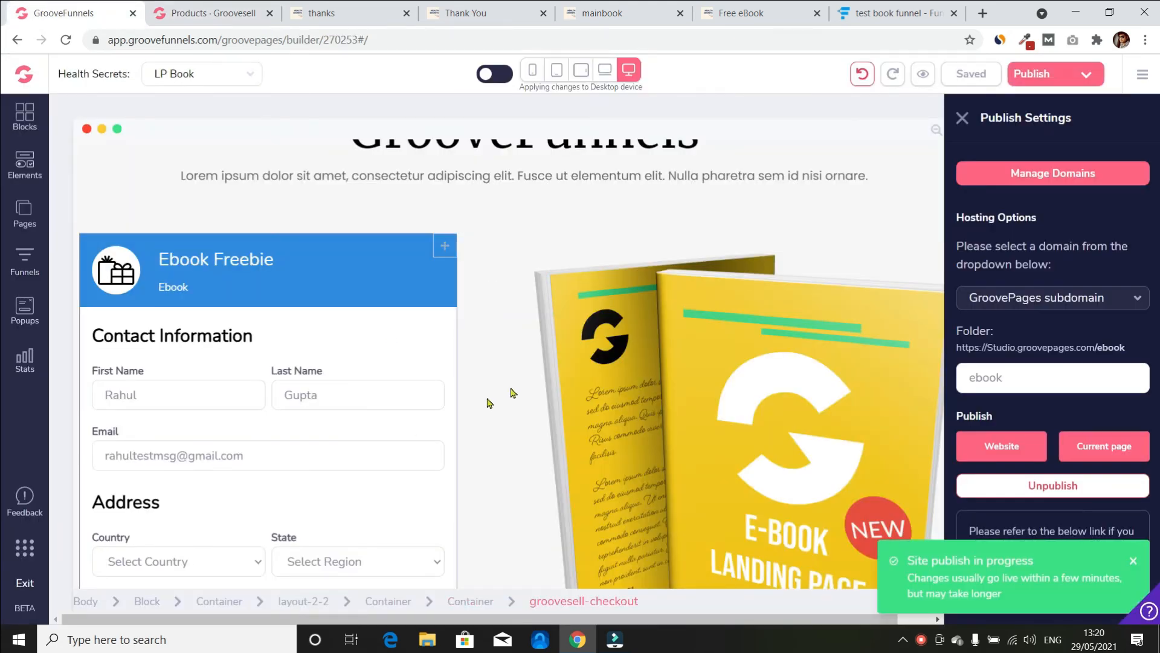
left_click(23, 261)
left_click(174, 176)
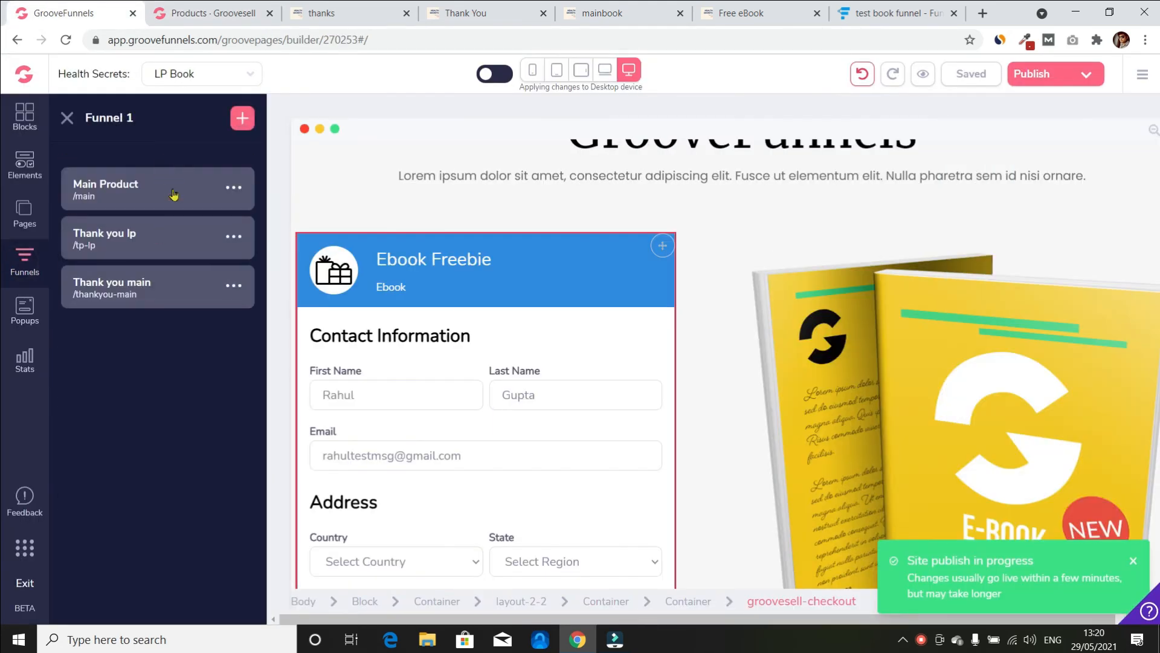
left_click(154, 190)
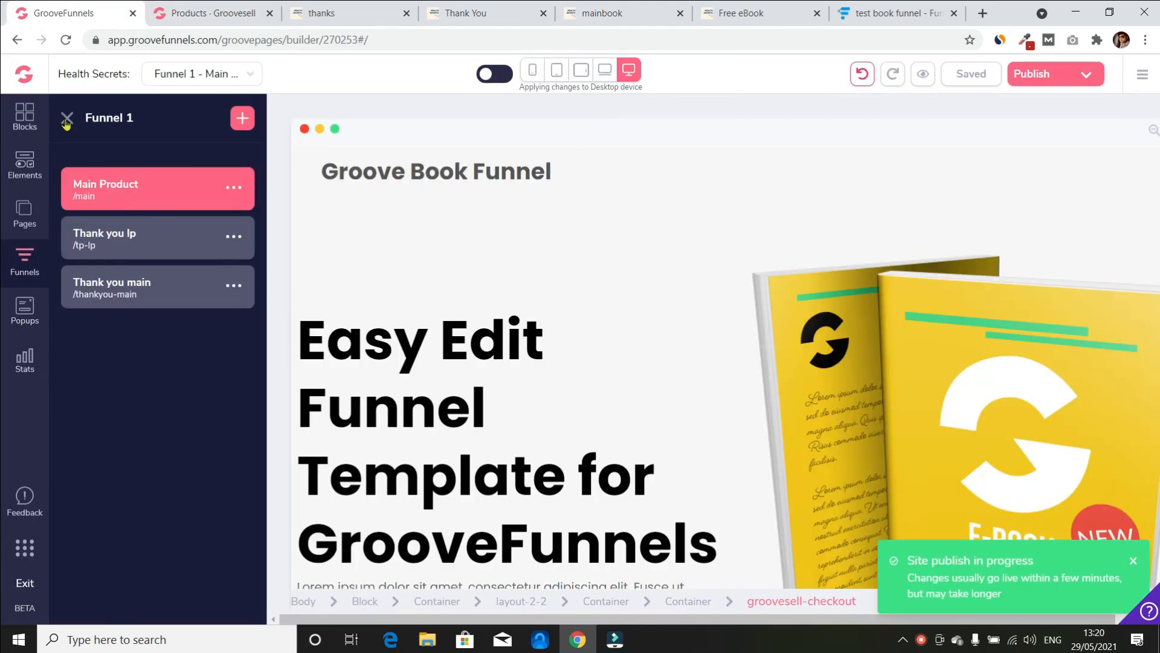
left_click(66, 118)
Select the hero section's BUY Now button on the Main Product page and set it to link to a URL
scroll(700, 457, "down", 20)
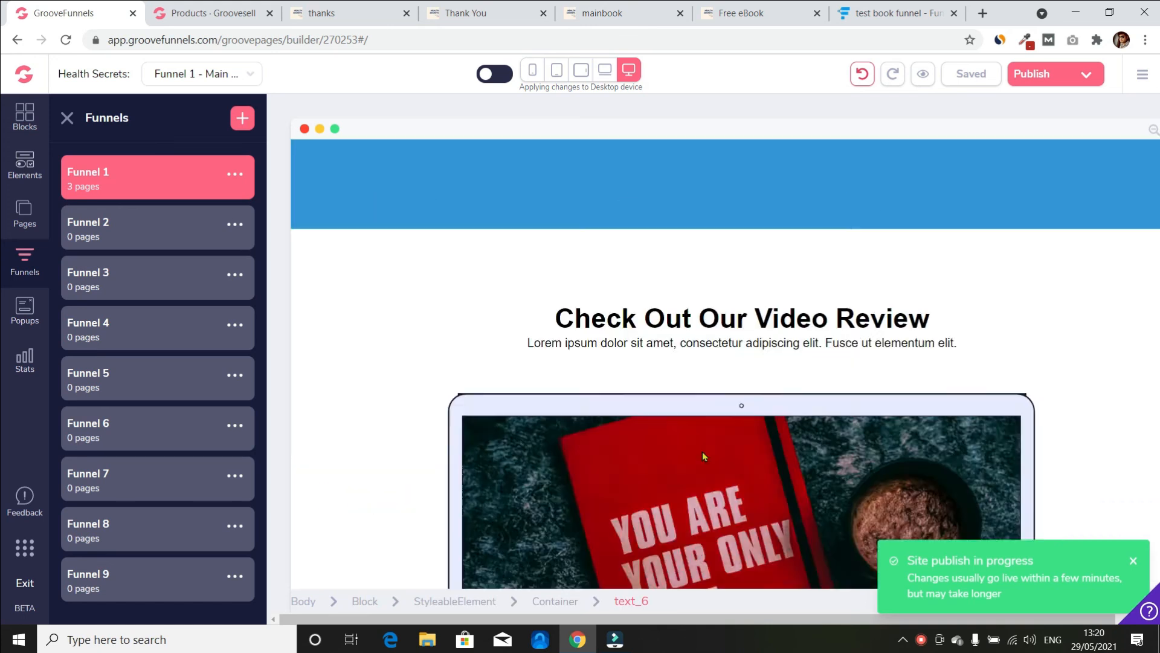
scroll(832, 390, "up", 20)
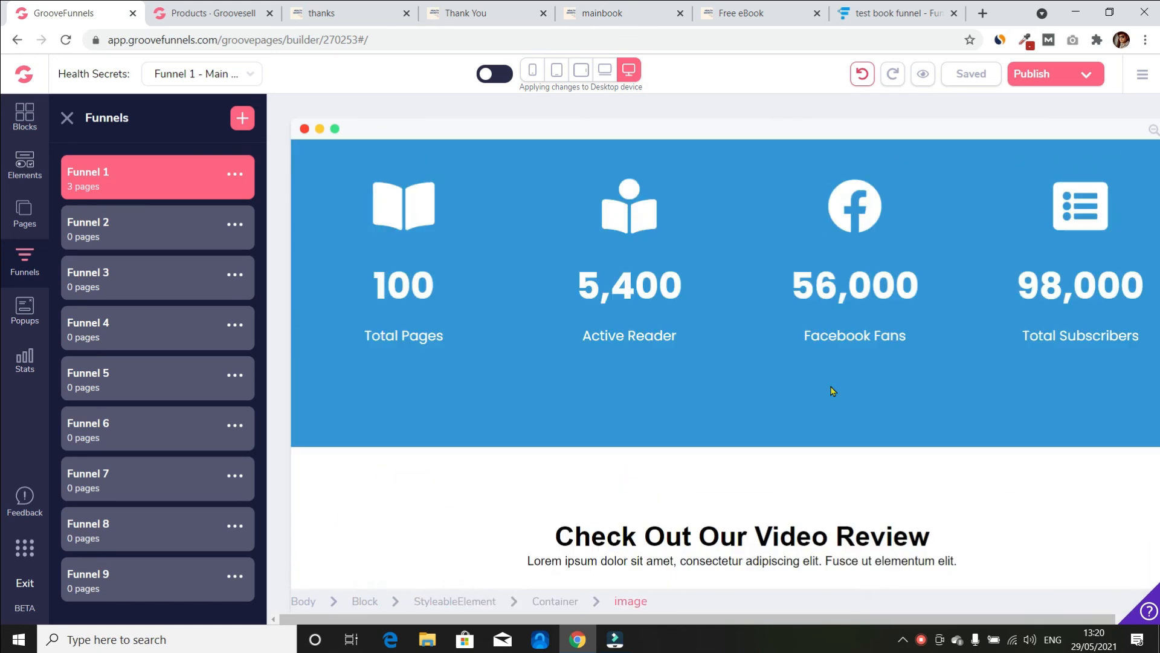
scroll(605, 338, "up", 8)
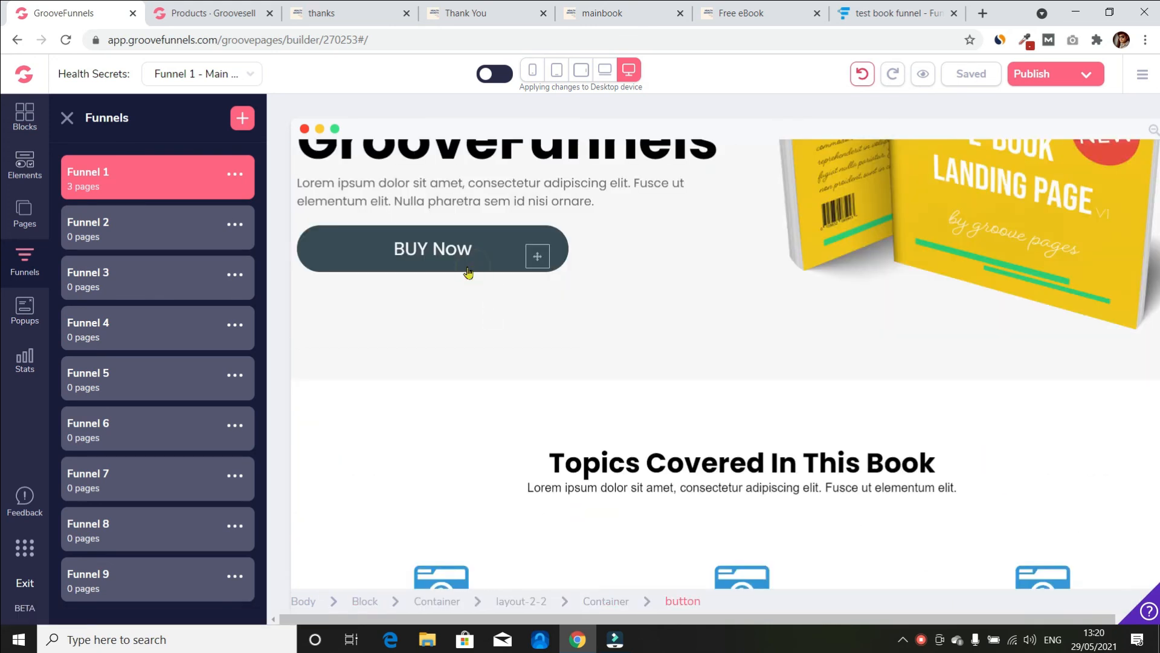
left_click(350, 240)
left_click(1037, 164)
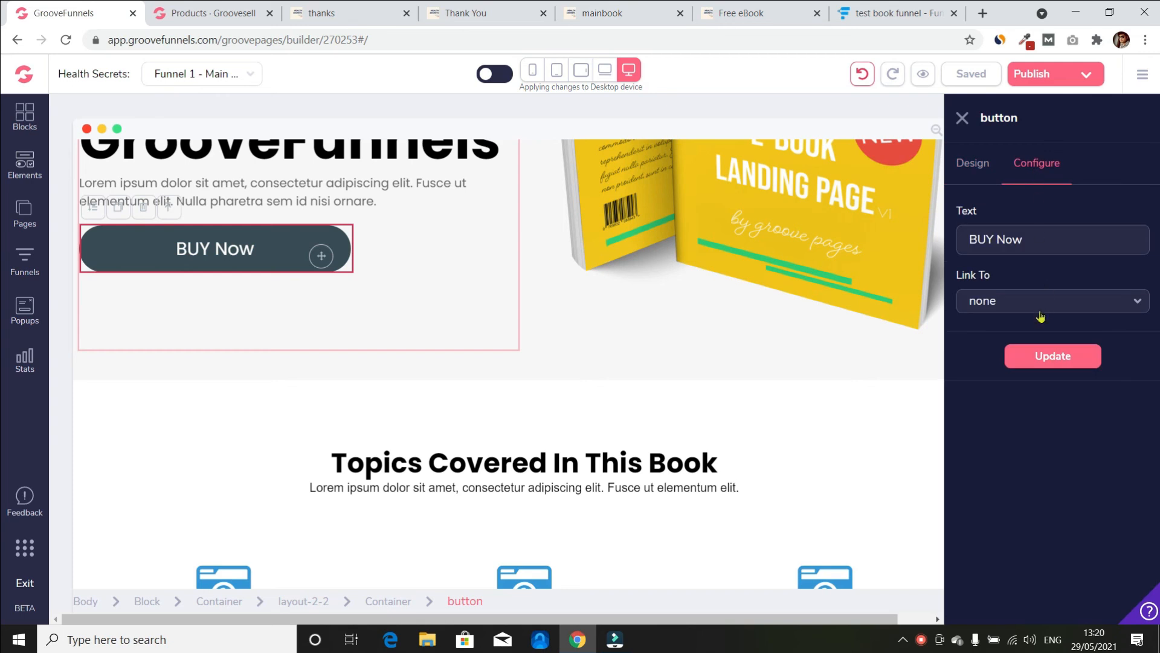
left_click(1038, 302)
left_click(1007, 447)
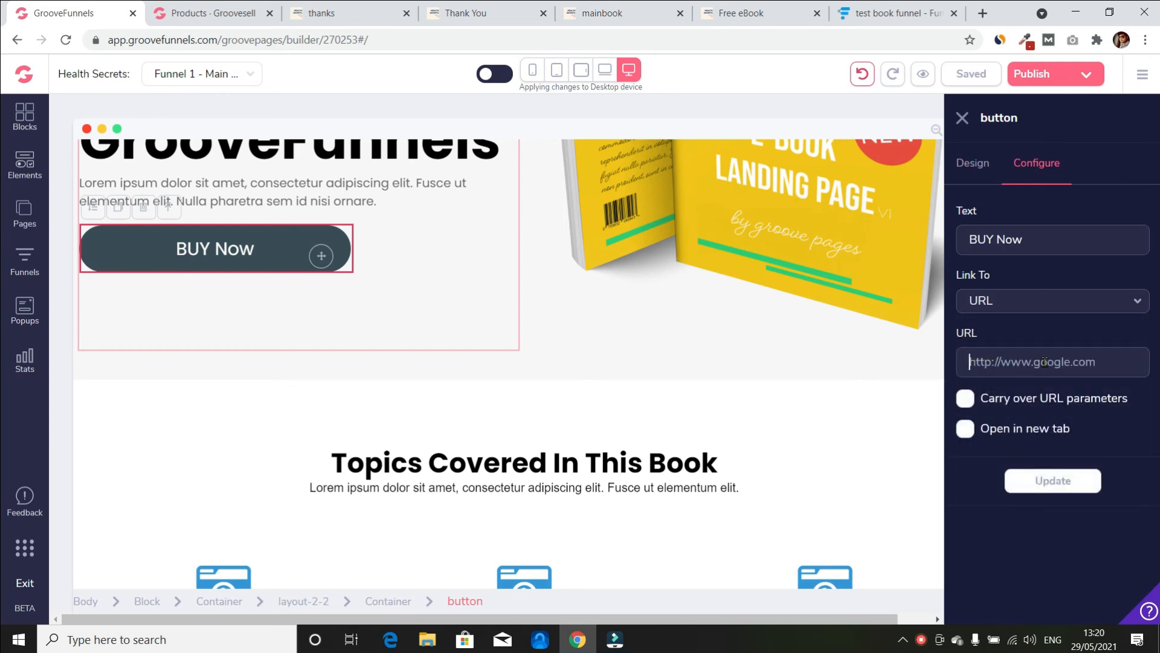
Paste the copied checkout link as the BUY Now button's URL, make it open in a new tab, and update the button
right_click(1045, 361)
left_click(1027, 492)
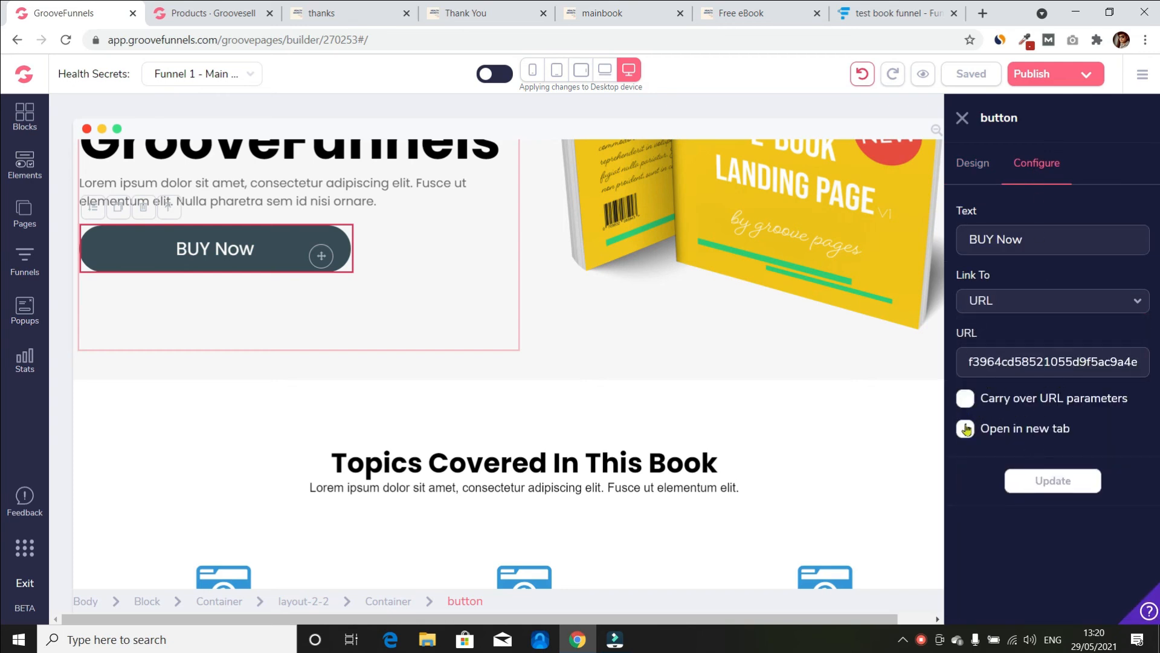
left_click(966, 429)
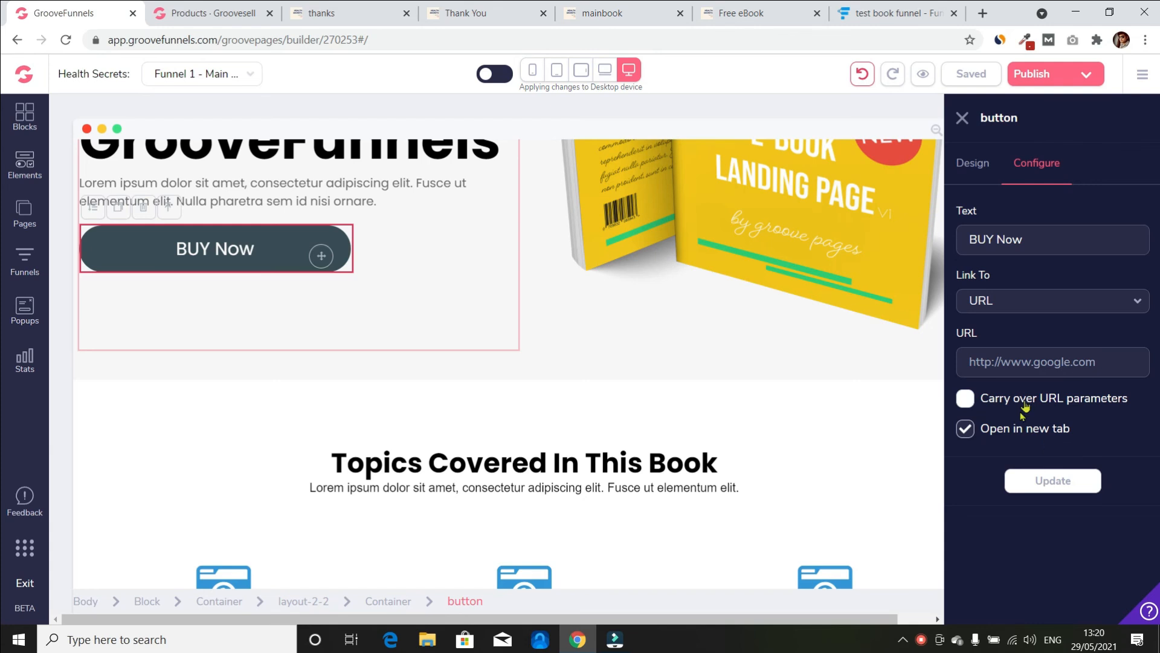
right_click(1069, 363)
left_click(961, 493)
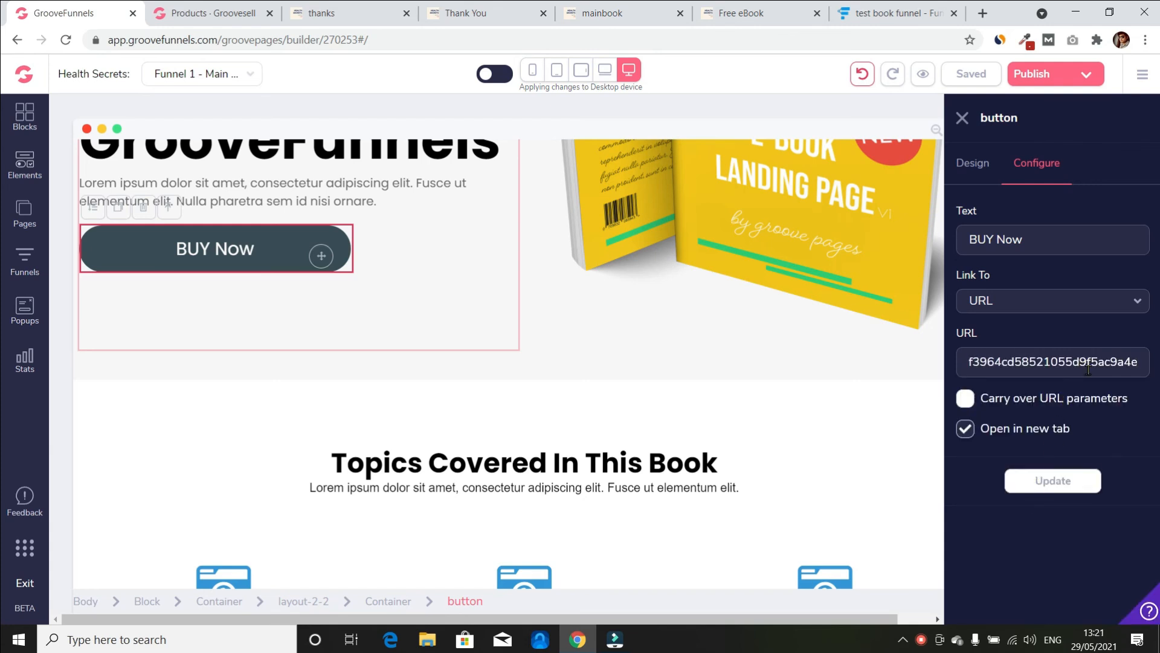
left_click(1034, 480)
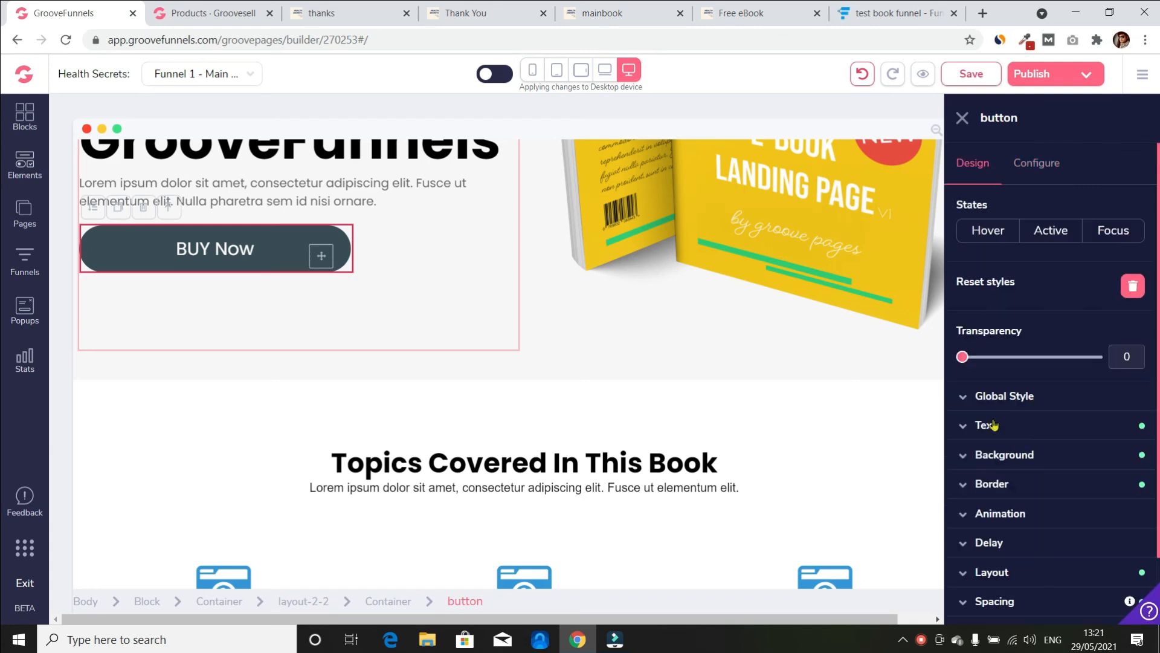
Change the BUY Now button's background color to red #FE4848 and close its design settings
left_click(1034, 466)
left_click(1094, 487)
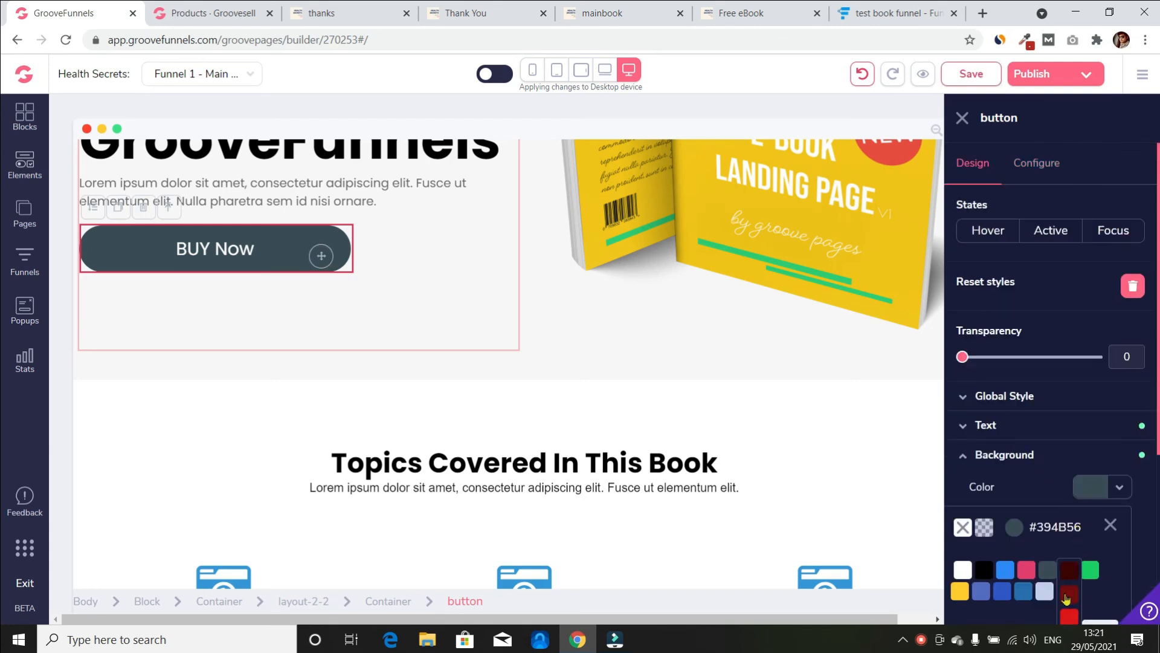
scroll(1067, 605, "down", 3)
left_click(1072, 460)
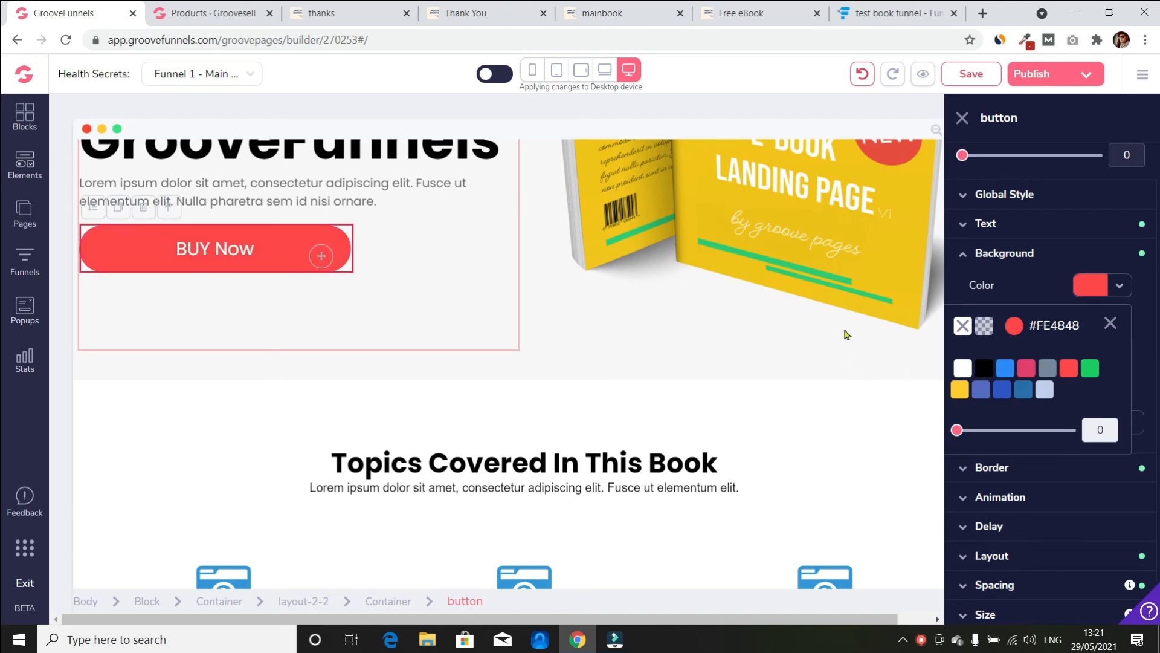
left_click(1117, 291)
scroll(1100, 272, "up", 3)
left_click(963, 118)
Publish the current page to the GroovePages subdomain in the ebook folder
right_click(1089, 80)
left_click(1089, 77)
mouse_move(1105, 446)
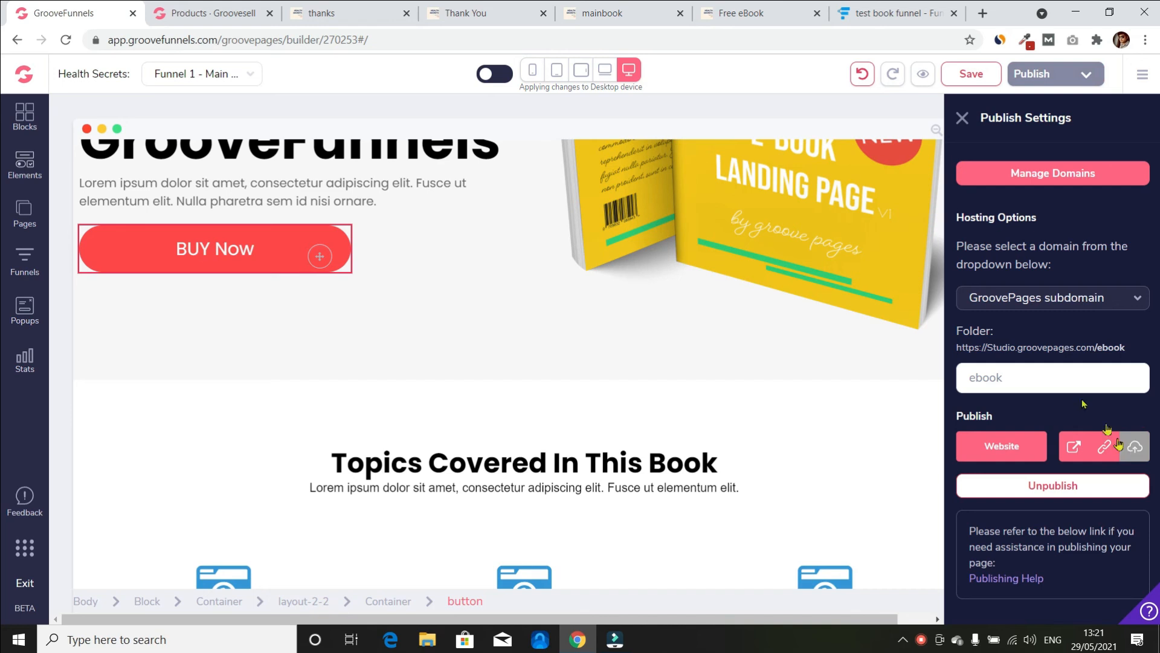
Open Funnel 1's Thank you lp page in the builder, then switch to the GrooveSell products
left_click(23, 225)
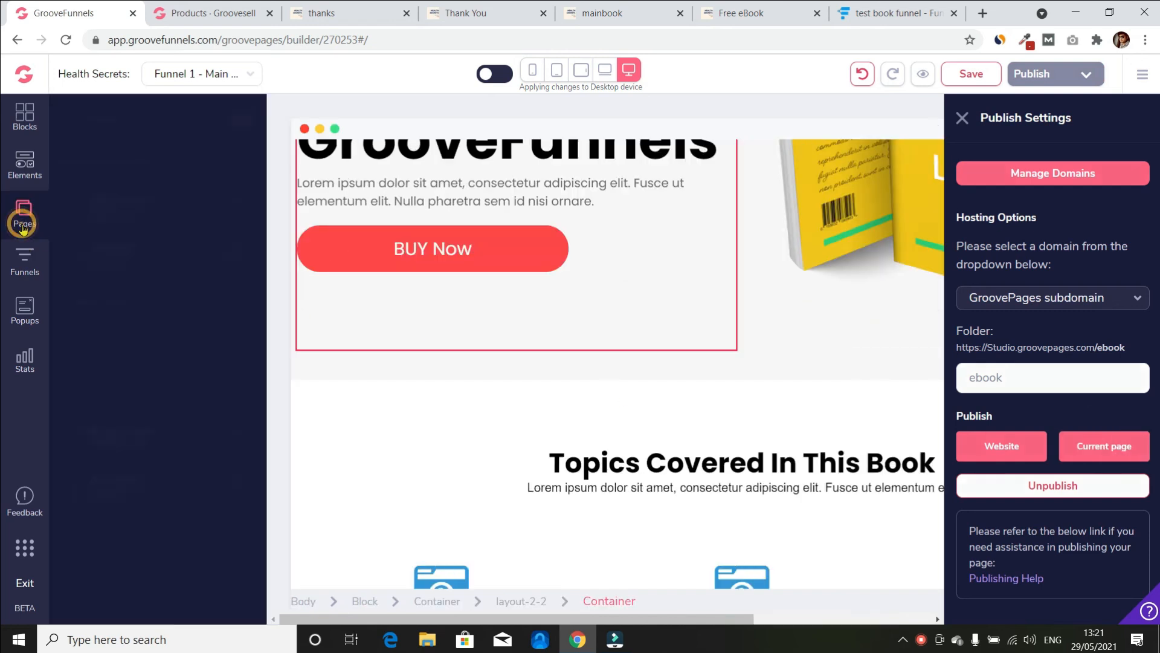
left_click(21, 270)
left_click(198, 170)
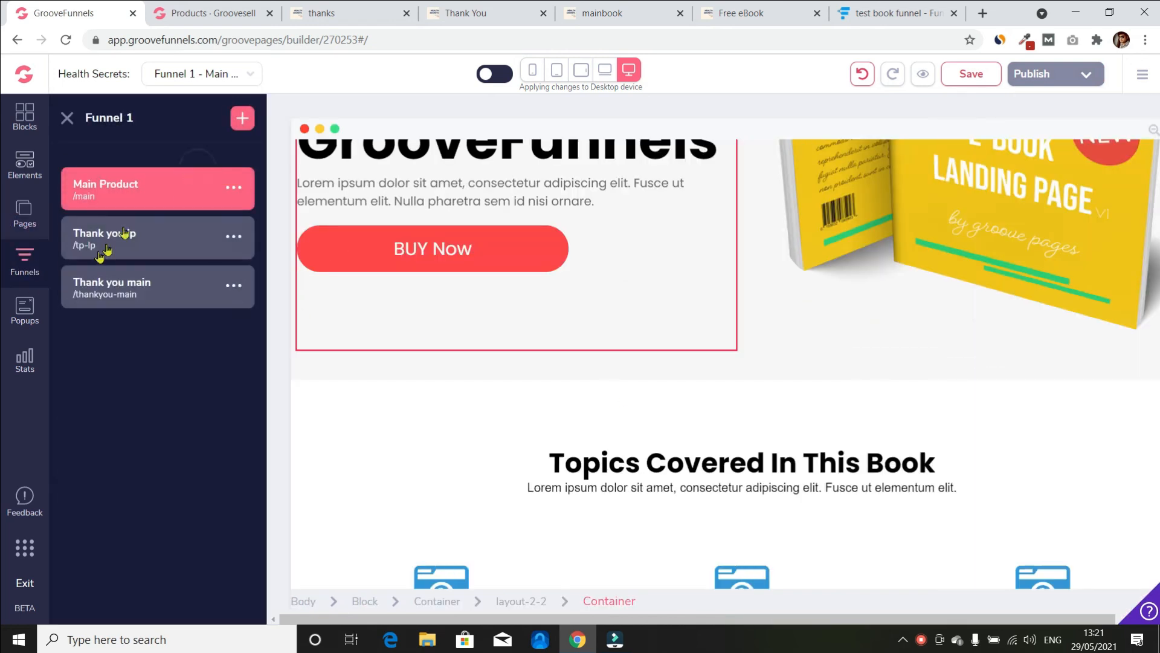
left_click(103, 254)
left_click(67, 119)
left_click(66, 119)
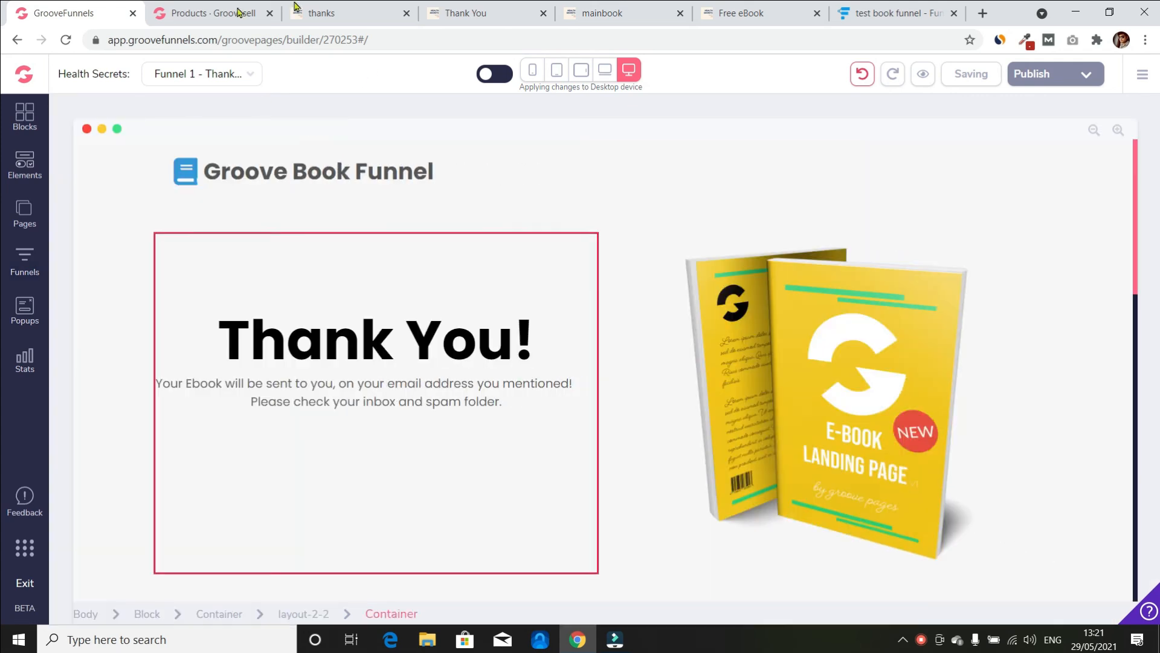
left_click(218, 14)
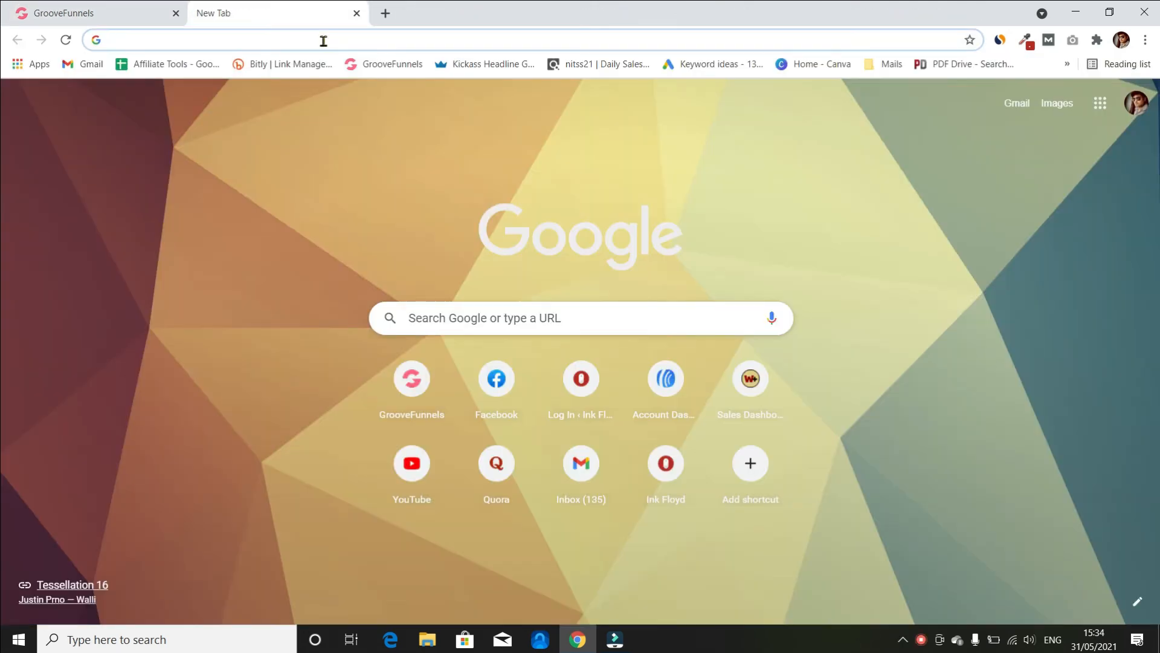
Open the published landing page at studio.groovepages.com/ebook/lp-book and check the embedded Ebook Freebie form
type("https://studio.groovepages.com/ebook/lp-book")
key("Return")
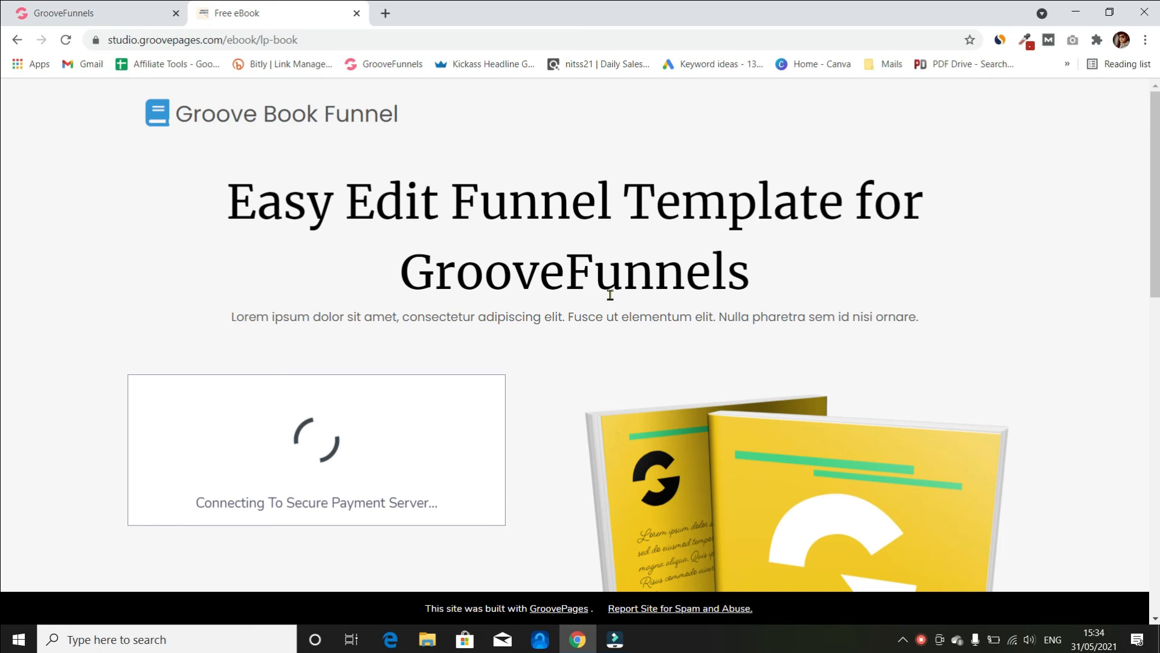
scroll(610, 295, "down", 12)
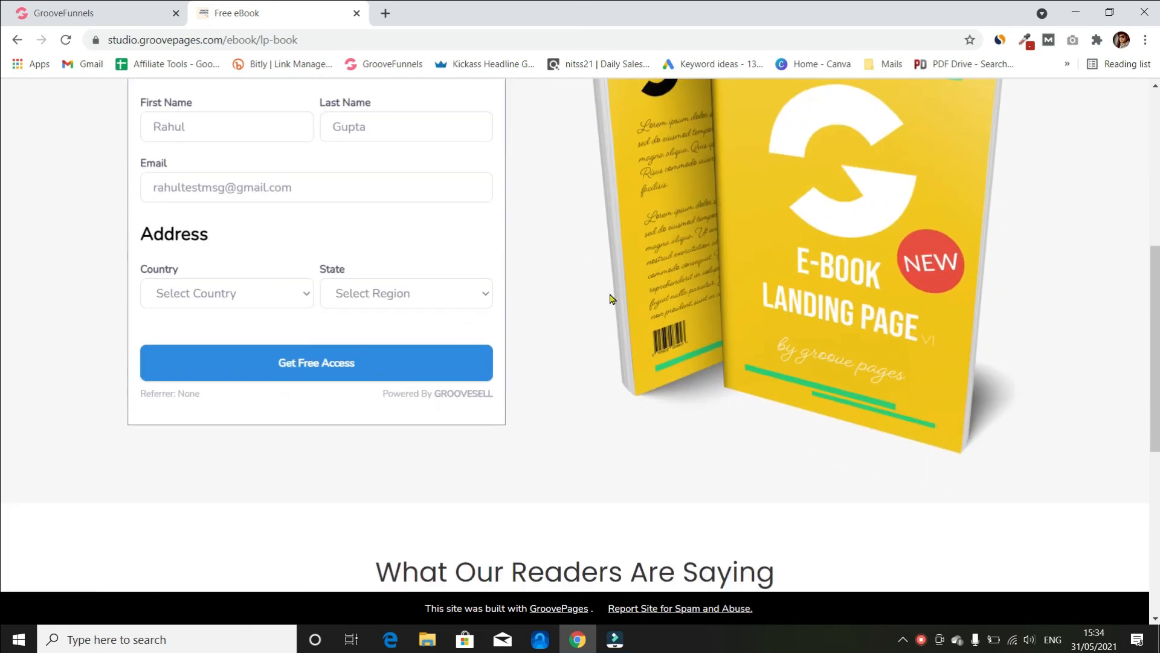
scroll(611, 299, "up", 10)
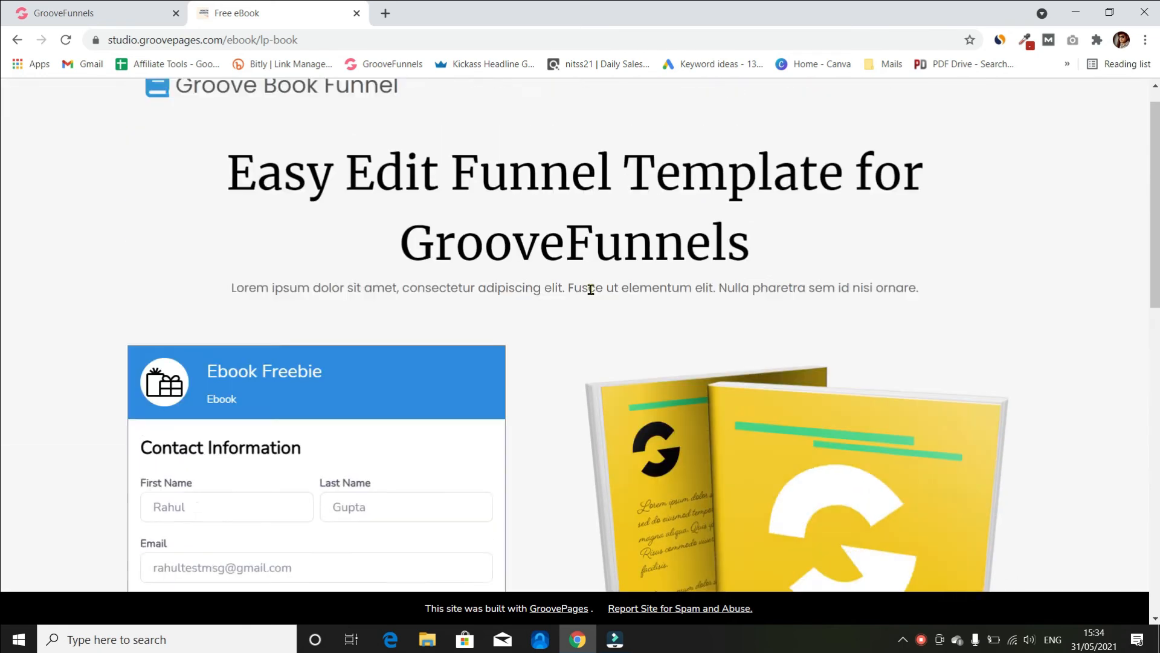
Fill in the Ebook Freebie form's contact information with a test first name, last name and e-mail
type("Rahu")
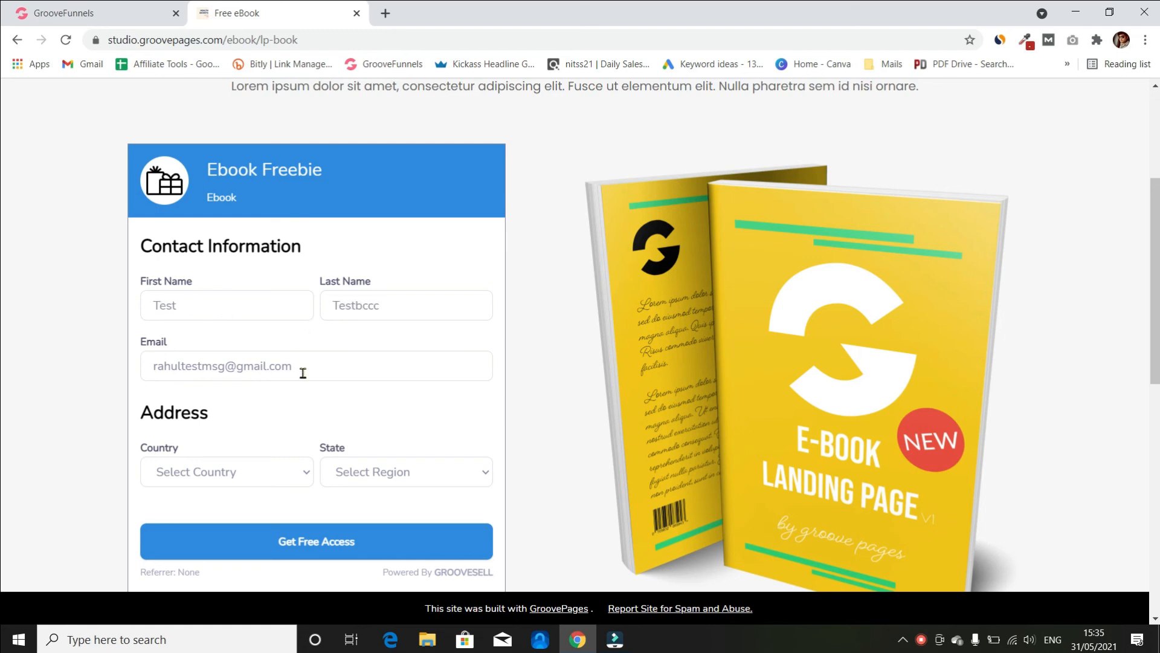
type("abcd1224")
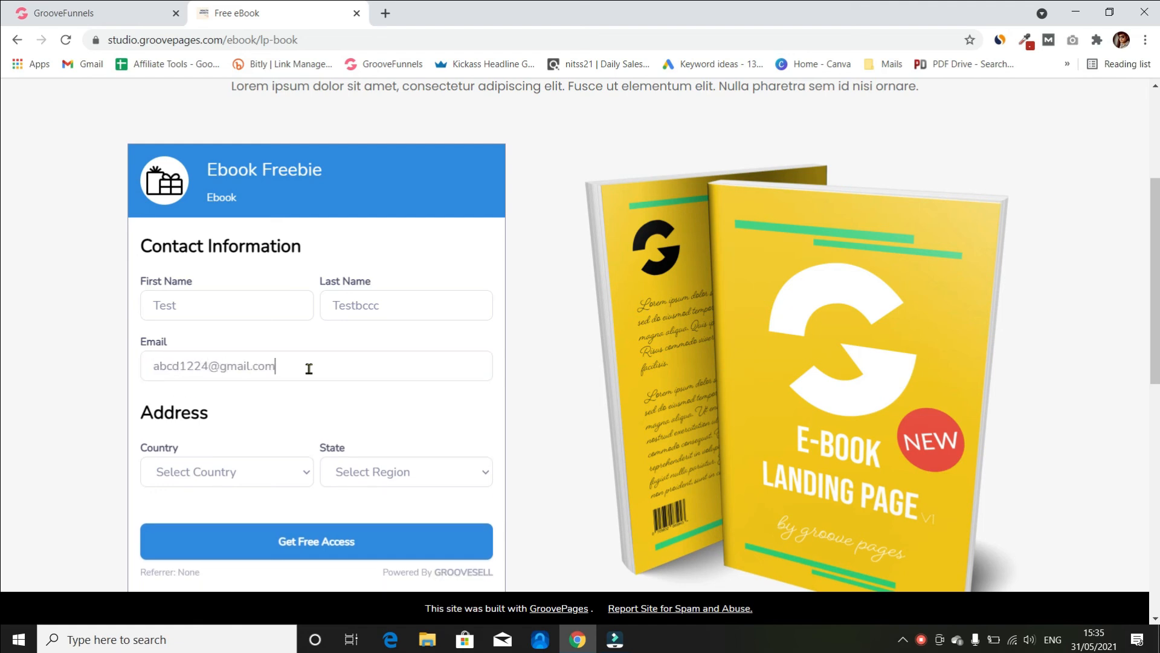
left_click(236, 466)
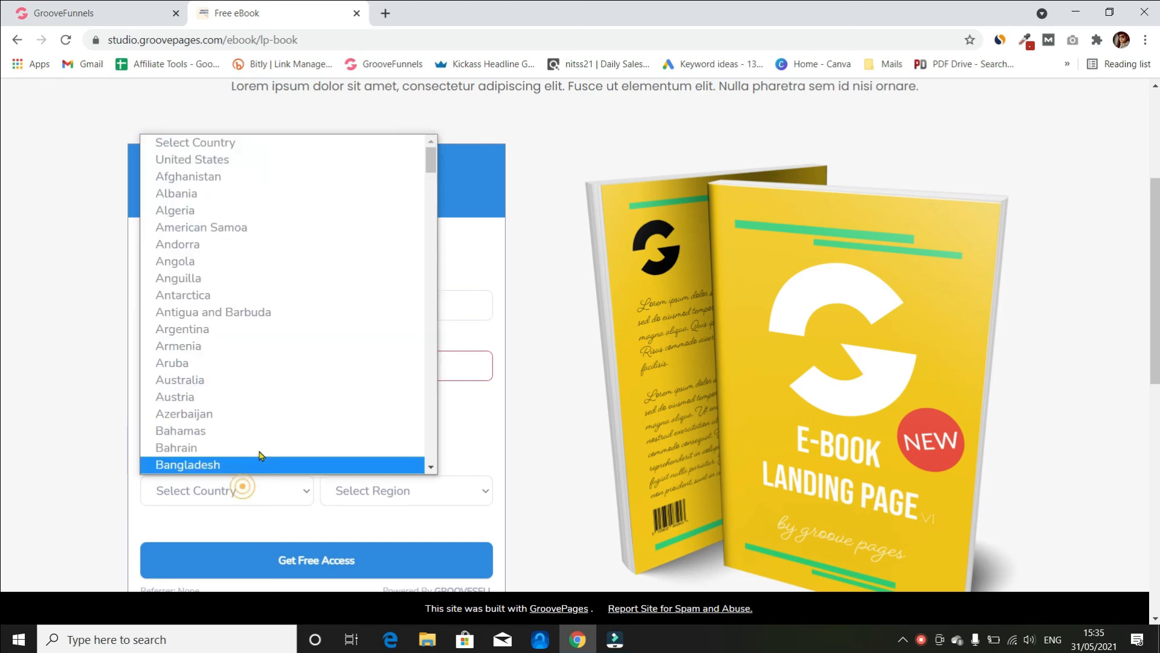
left_click(472, 411)
key("BackSpace")
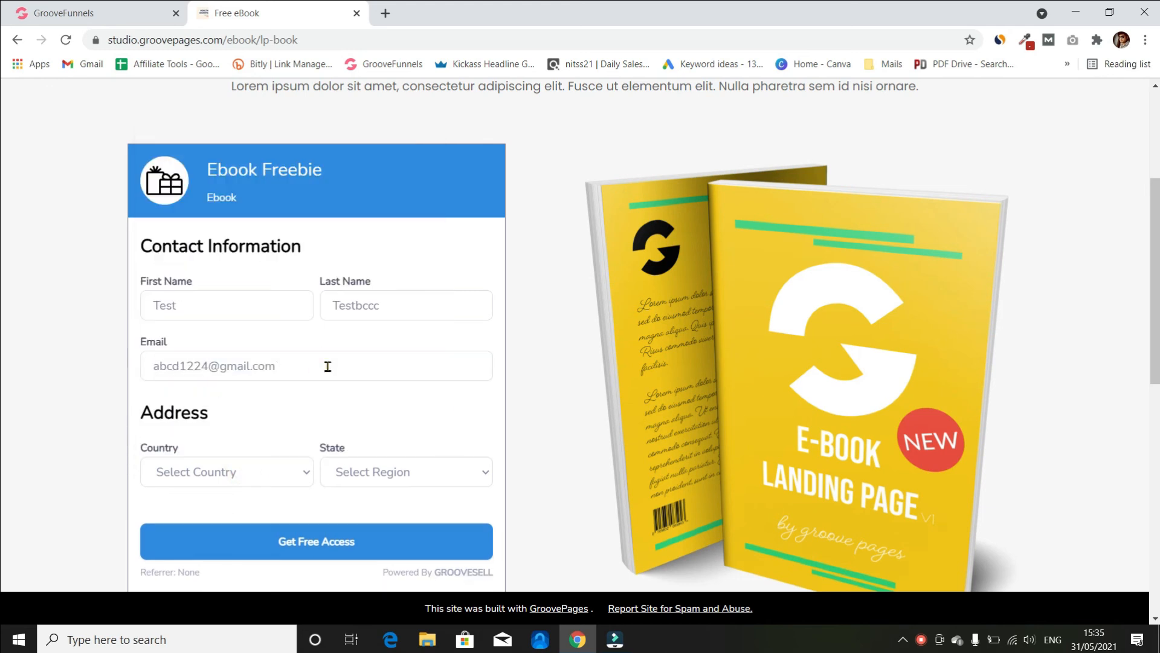
Choose a country and state in the Ebook Freebie form and submit it to get free access
left_click(284, 462)
left_click_drag(430, 136, 443, 281)
scroll(290, 252, "up", 2)
left_click(303, 203)
left_click(416, 474)
scroll(500, 248, "down", 8)
left_click(399, 409)
left_click(316, 543)
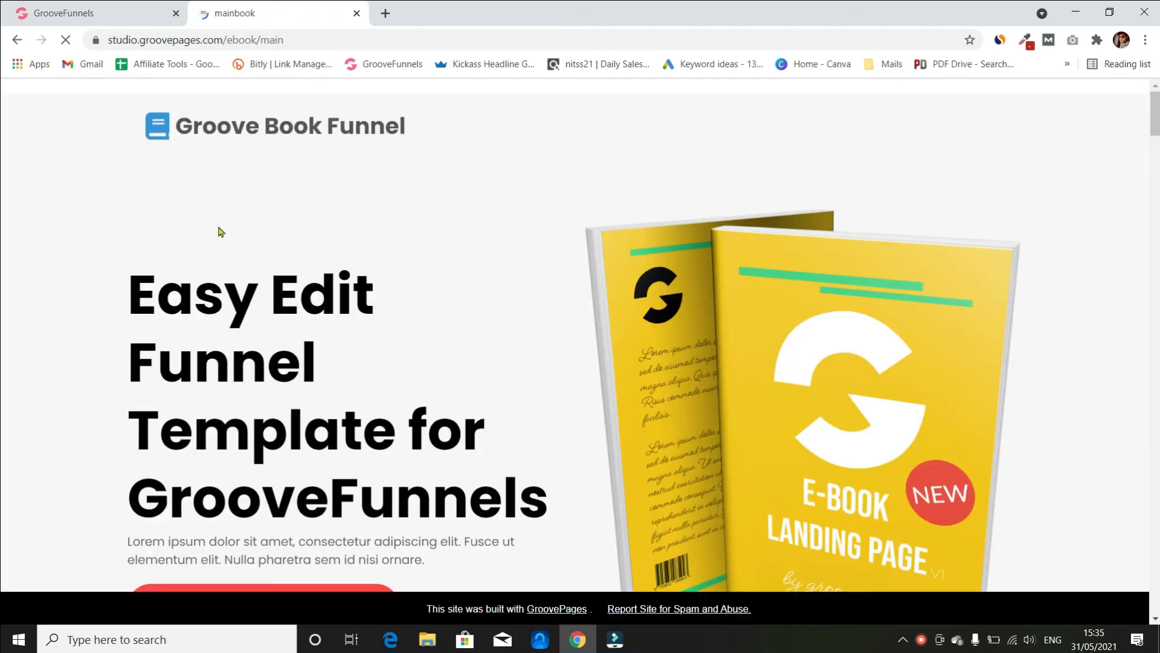
Look through the published main book page from the hero down to the footer and back to the BUY Now button
scroll(672, 299, "down", 12)
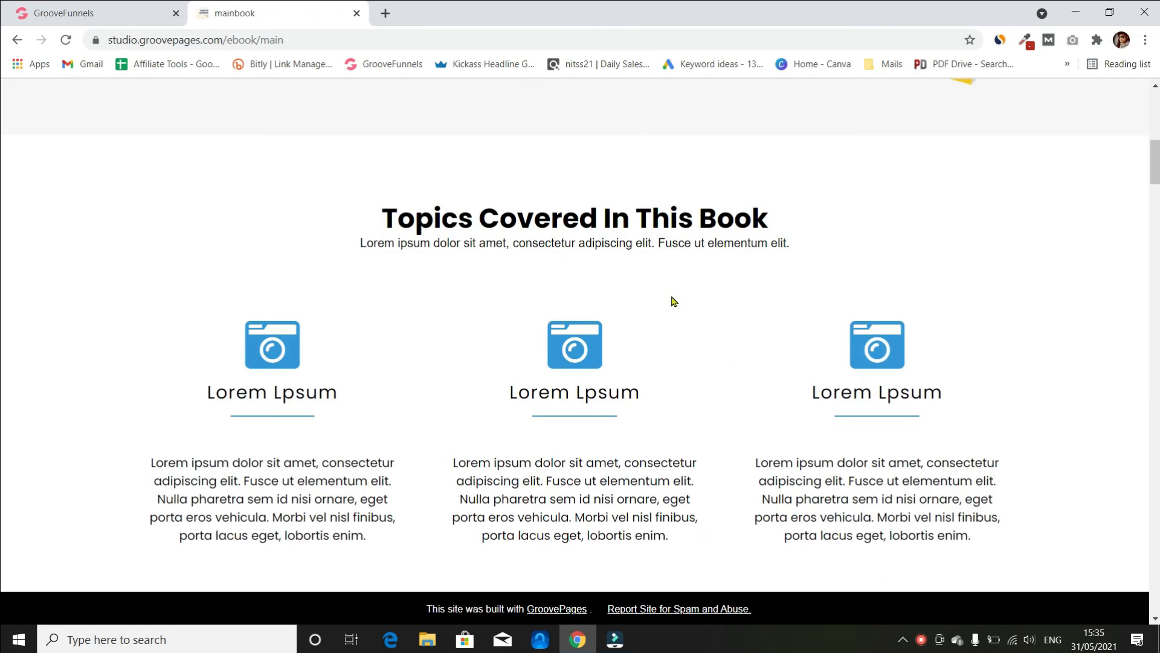
scroll(673, 300, "down", 15)
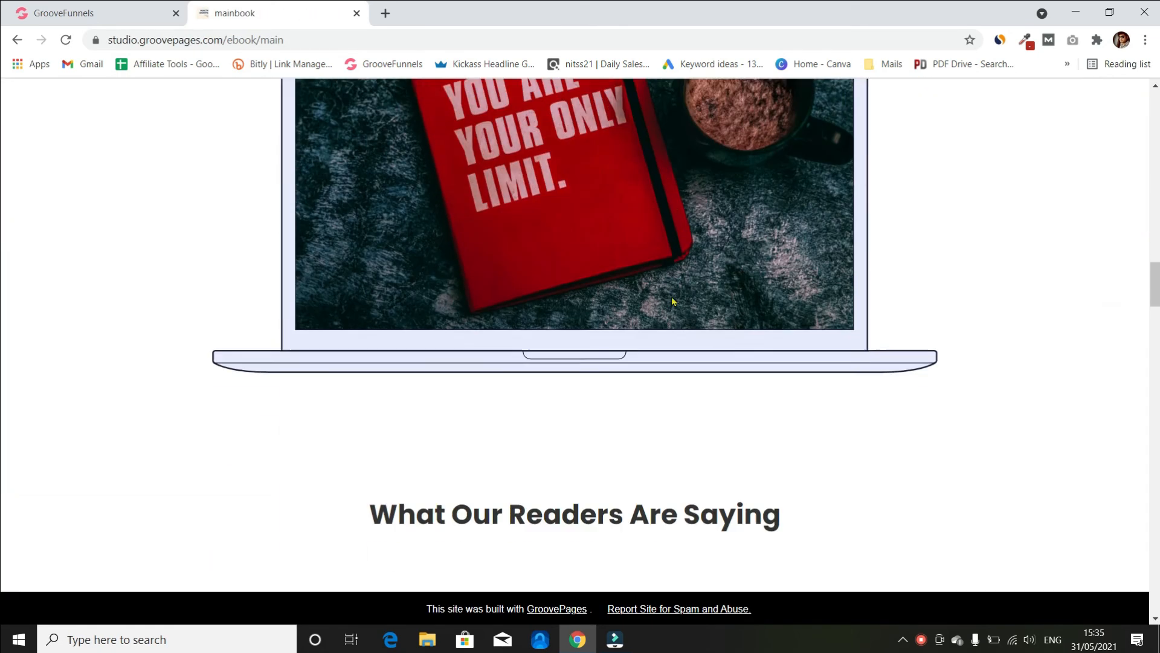
scroll(674, 300, "down", 15)
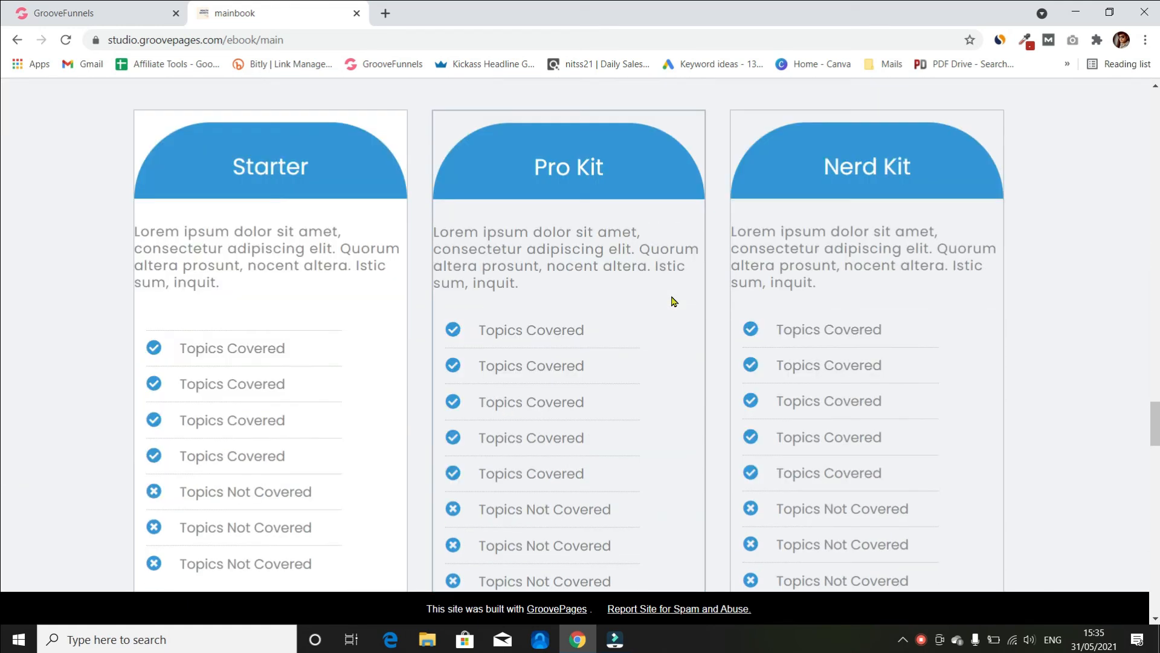
scroll(672, 300, "down", 10)
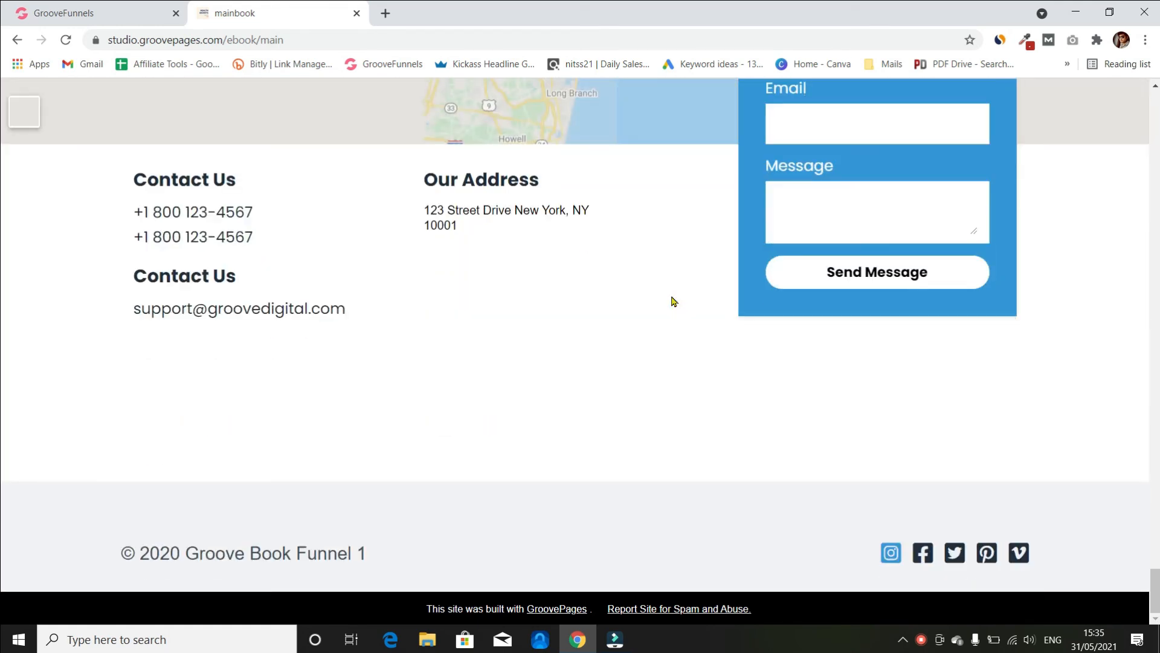
scroll(612, 265, "up", 15)
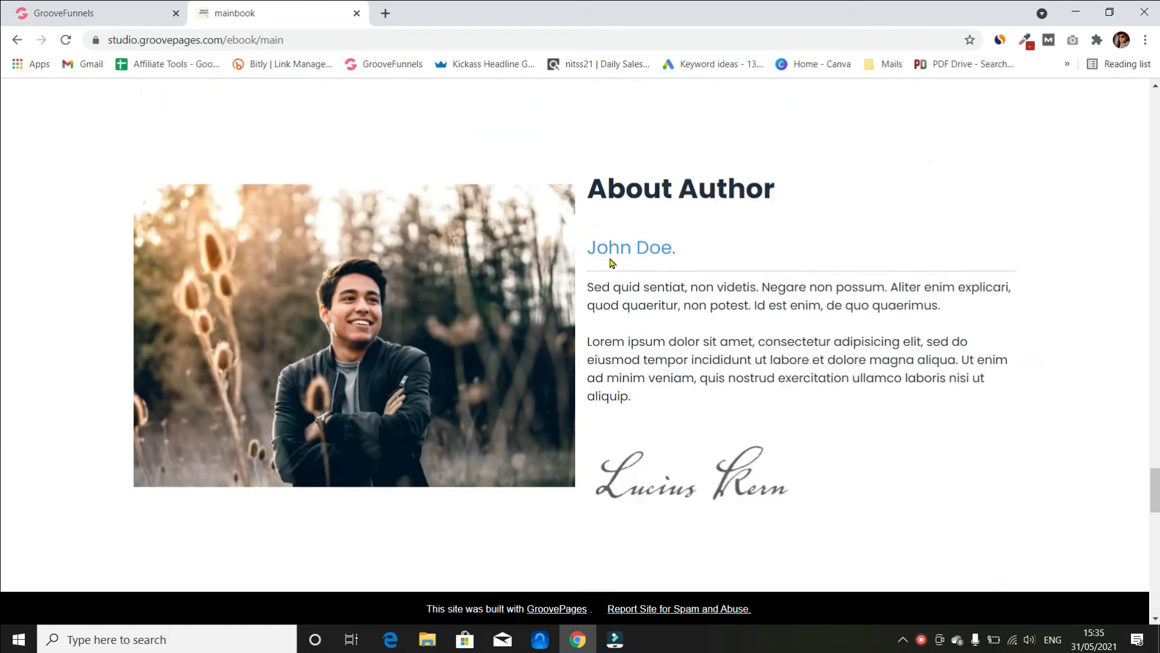
scroll(611, 264, "up", 15)
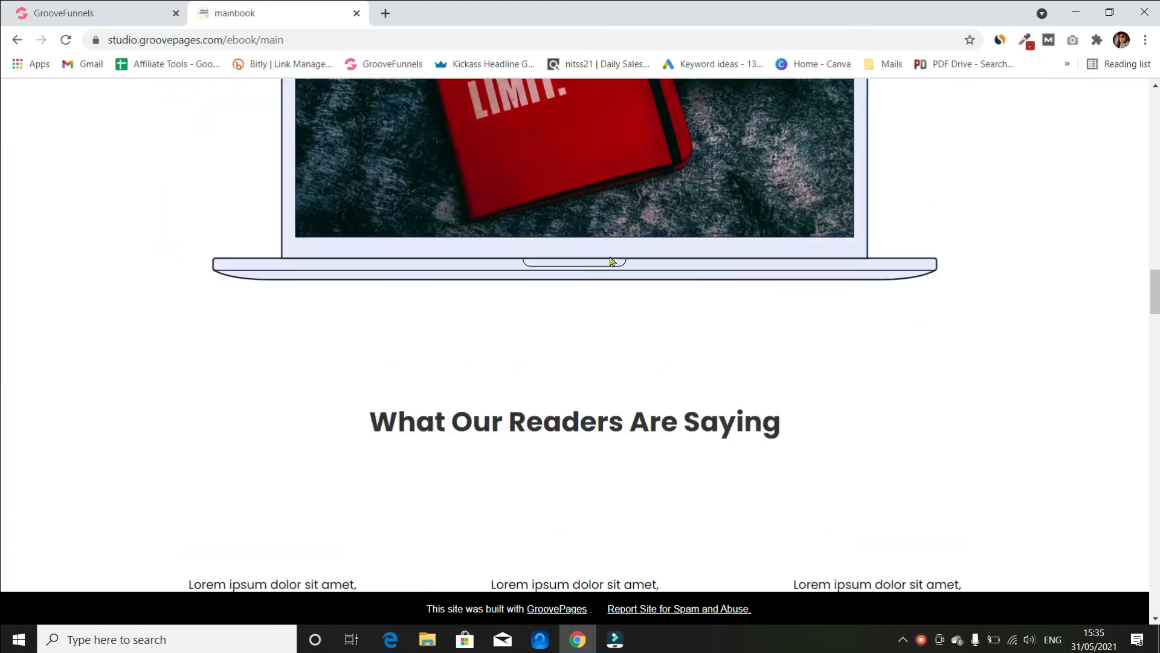
scroll(611, 260, "up", 10)
scroll(560, 288, "down", 3)
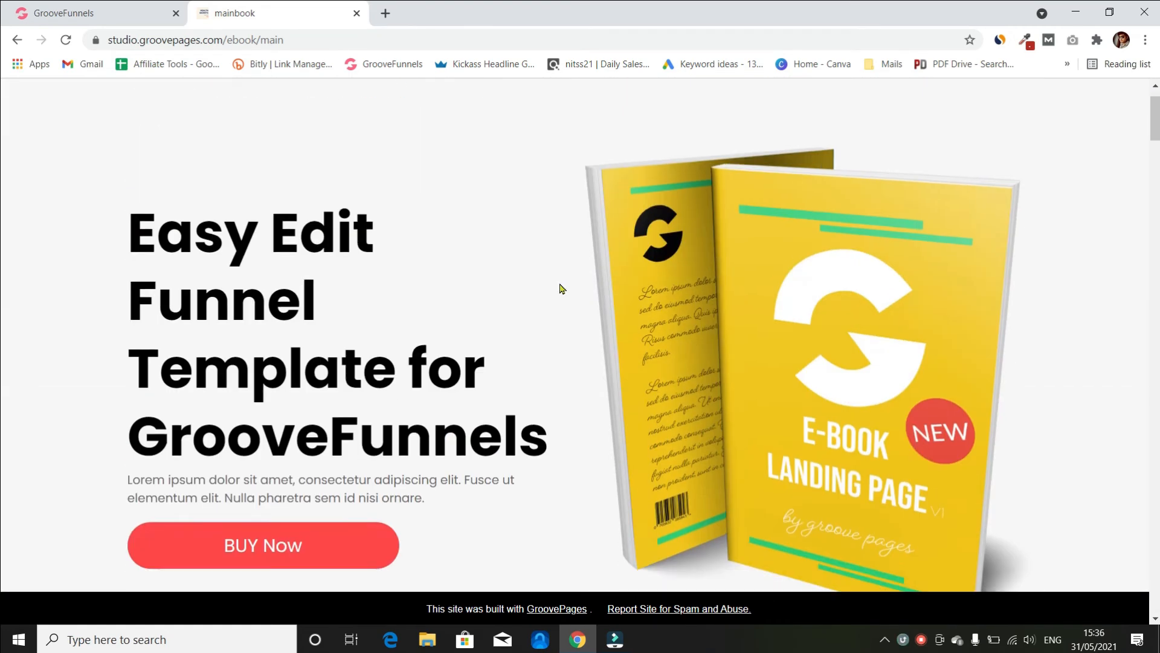
Open the Main Book checkout from the BUY Now button and select the Main Book Pro Kit plan
left_click(310, 367)
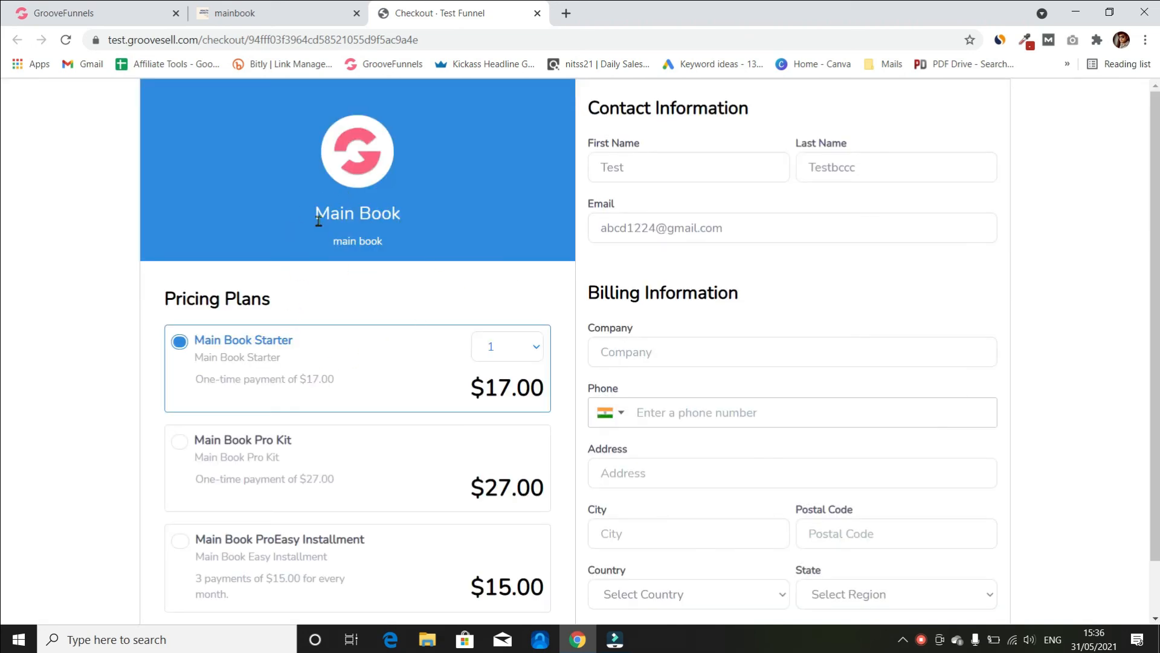
scroll(326, 397, "down", 1)
left_click(190, 383)
Try different quantities for the Main Book Starter plan and set the quantity back to 1
left_click(535, 300)
left_click(511, 355)
left_click(535, 288)
left_click(505, 375)
left_click(537, 290)
left_click(513, 307)
Try the Main Book Pro Kit and ProEasy Installment plans, check the billing form, and select Main Book Starter
left_click(179, 381)
left_click(179, 484)
scroll(725, 207, "up", 1)
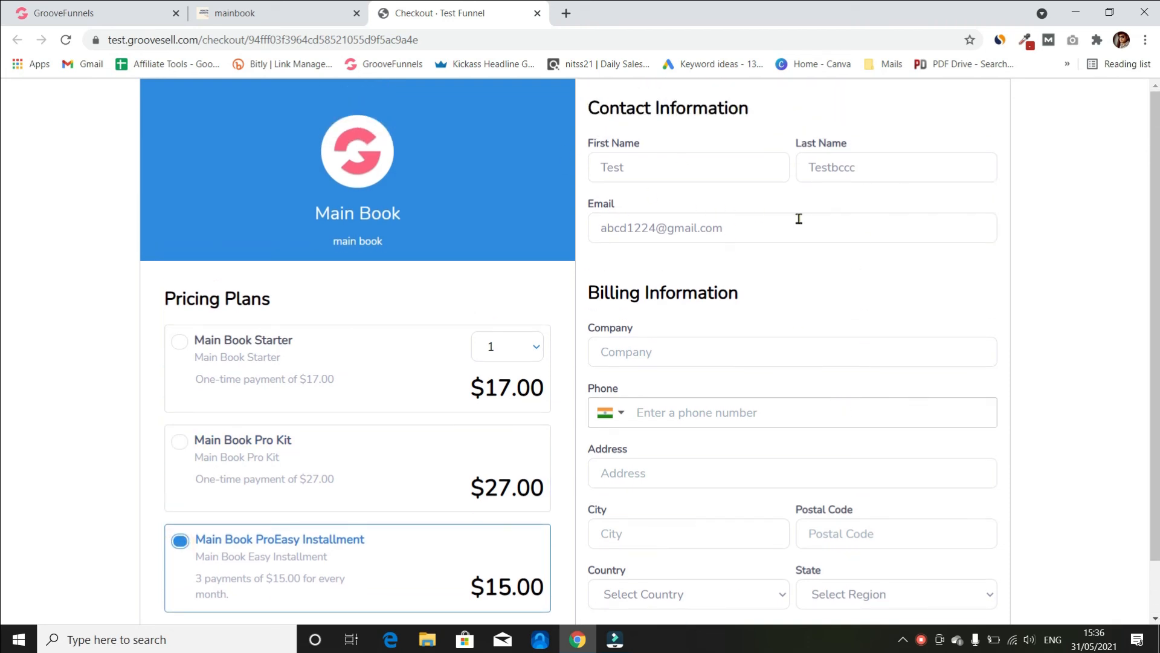
scroll(765, 399, "down", 1)
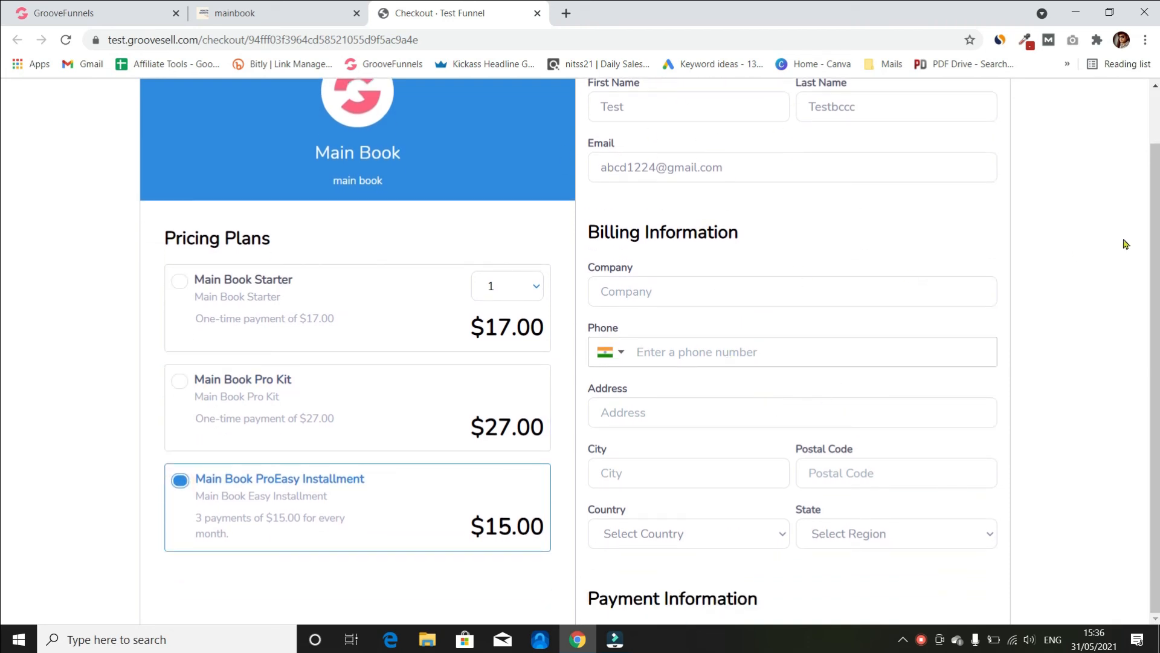
scroll(1150, 97, "up", 1)
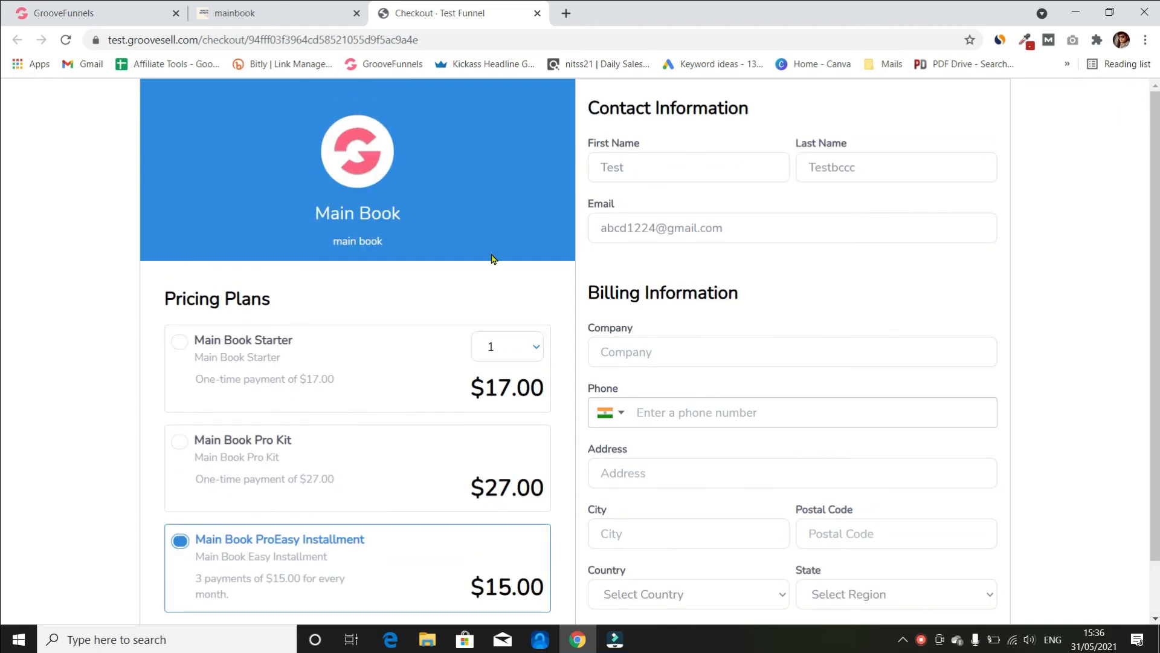
left_click(179, 343)
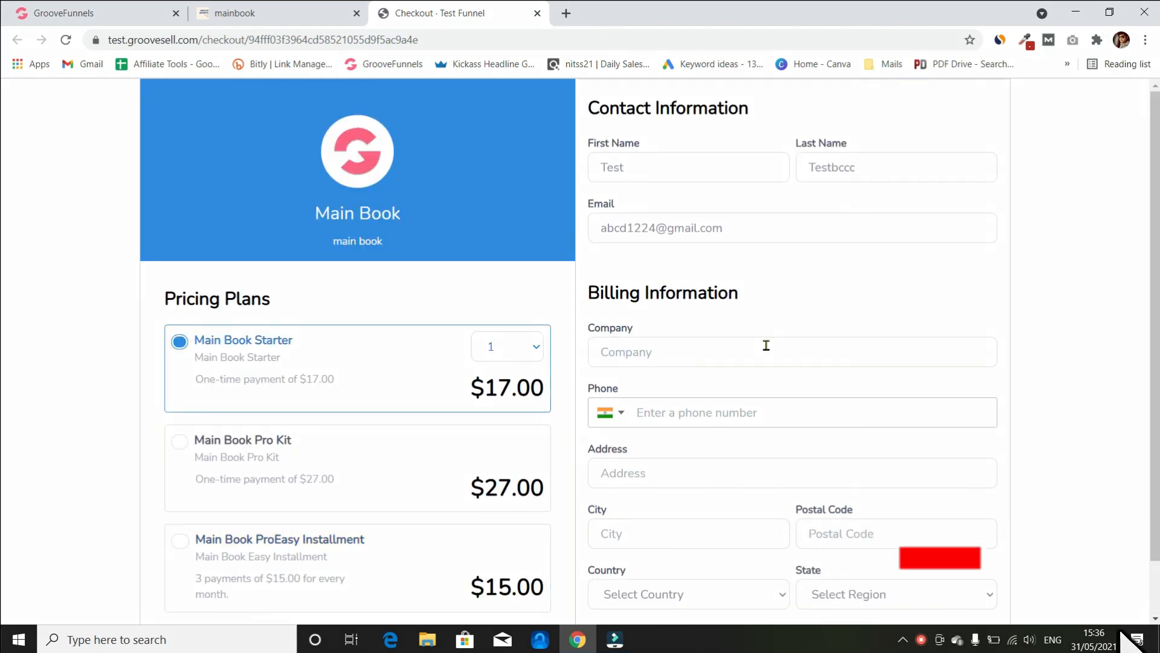